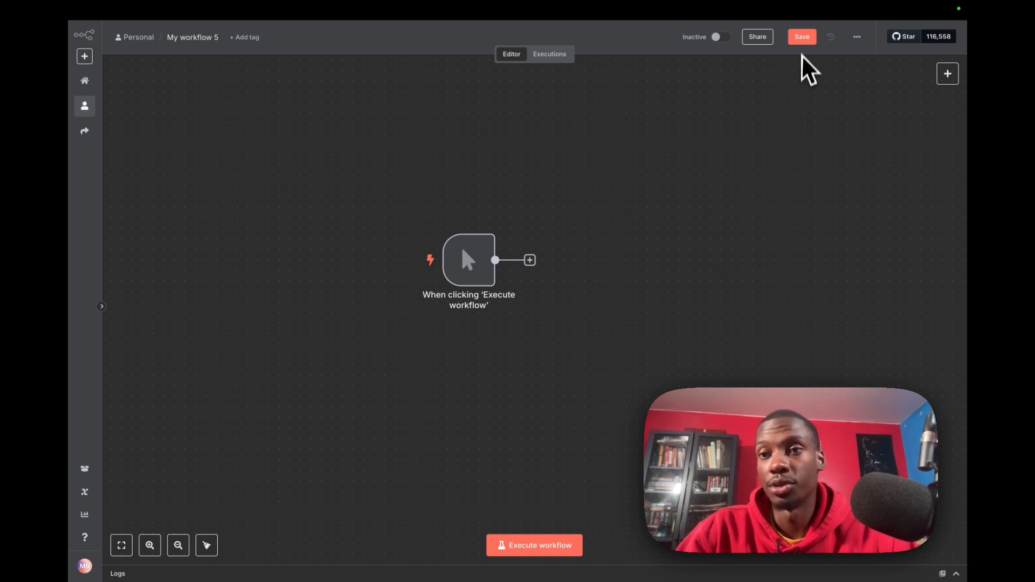
Step: Save the new workflow containing the manual trigger
left_click(801, 36)
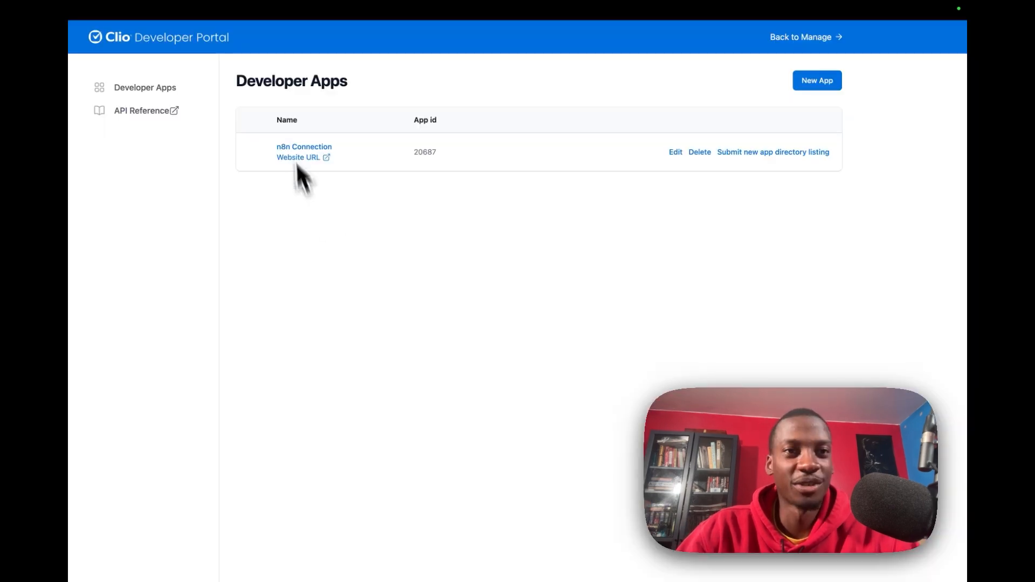
Step: Create a new developer app in the Clio Developer Portal and name it YOUTUBE DEMO
mouse_move(269, 14)
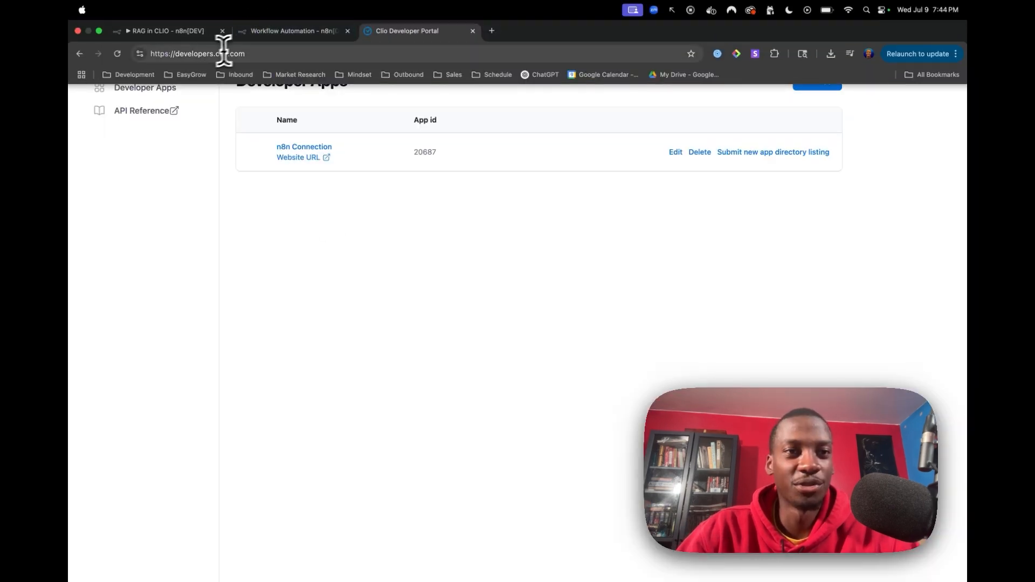
left_click(176, 53)
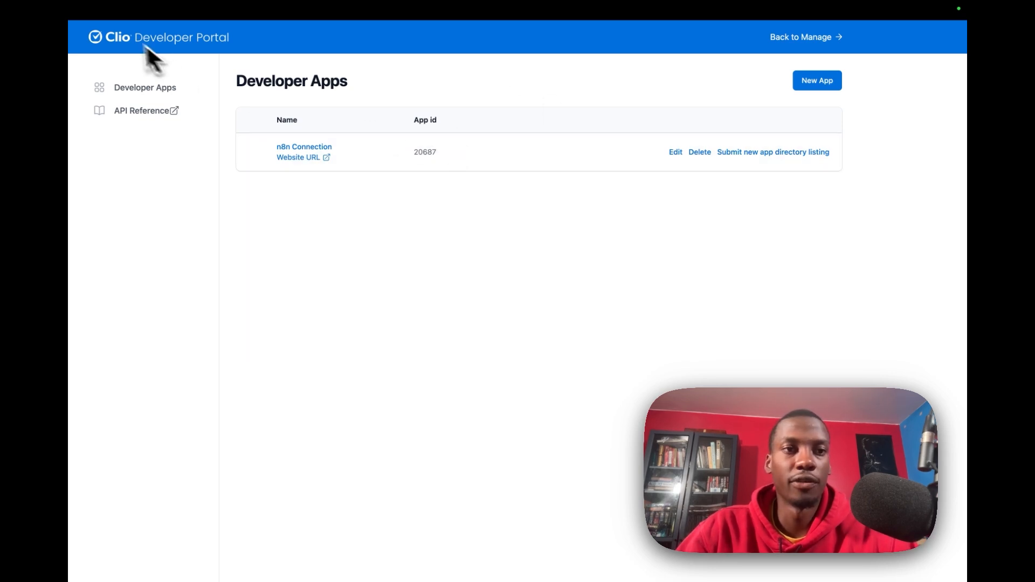
mouse_move(248, 27)
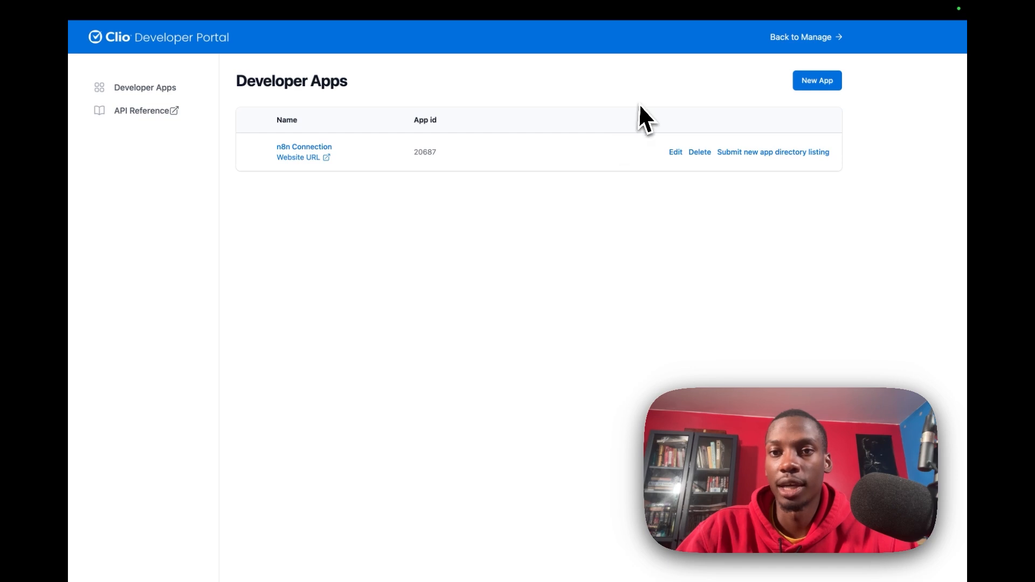
left_click(820, 85)
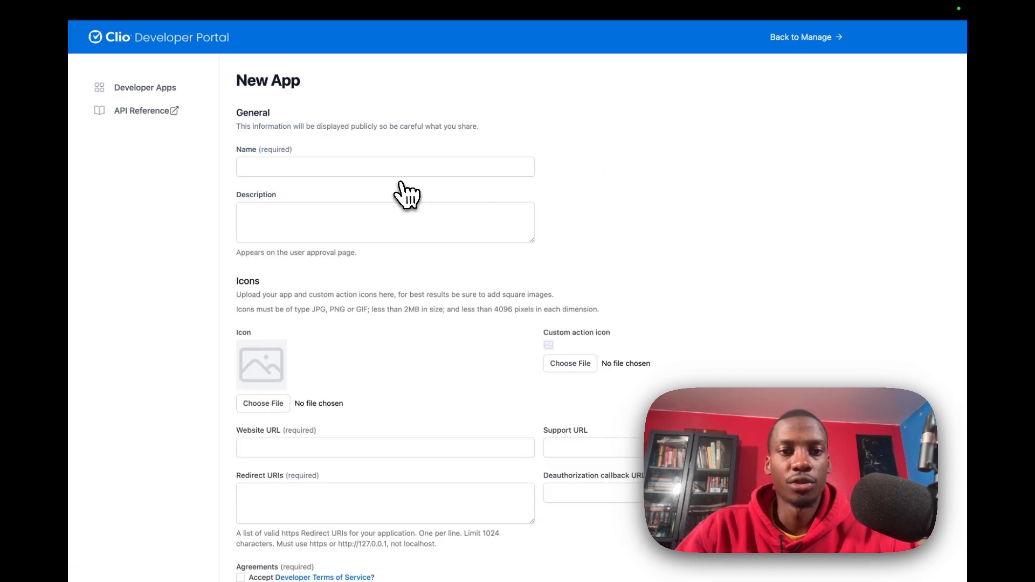
scroll(405, 189, "down", 1)
left_click(376, 156)
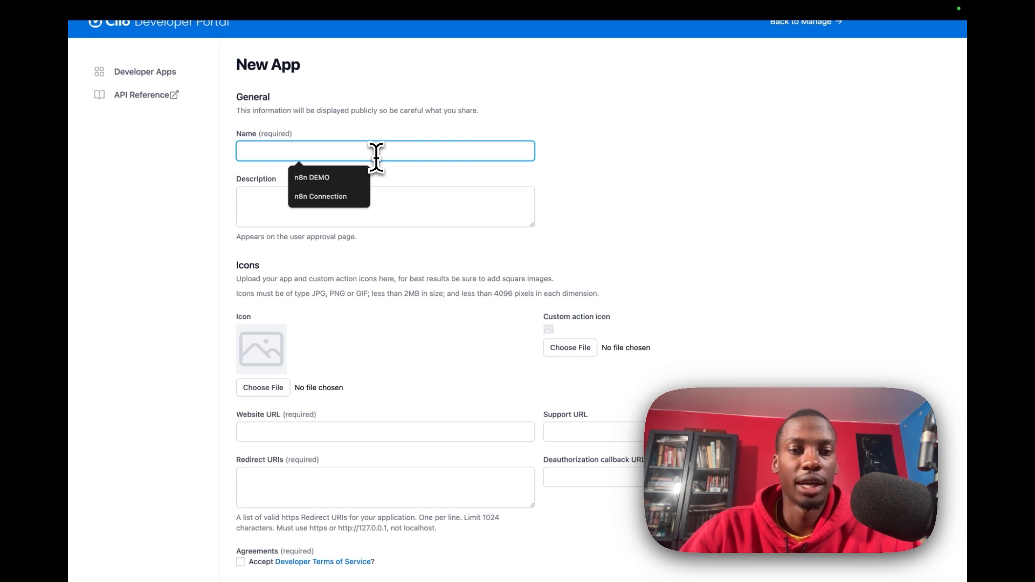
type("YOUTUBE DEMO")
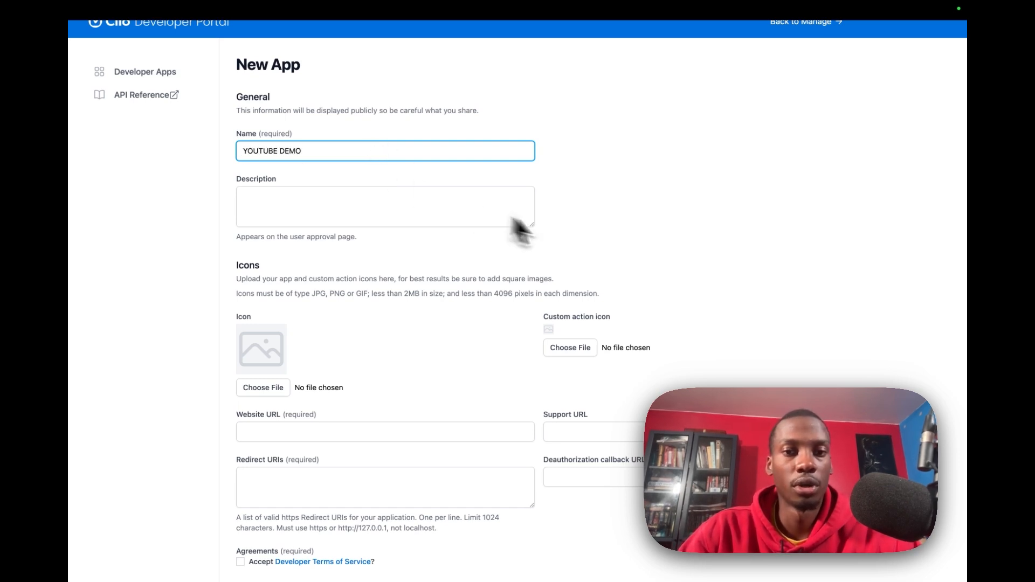
left_click(617, 254)
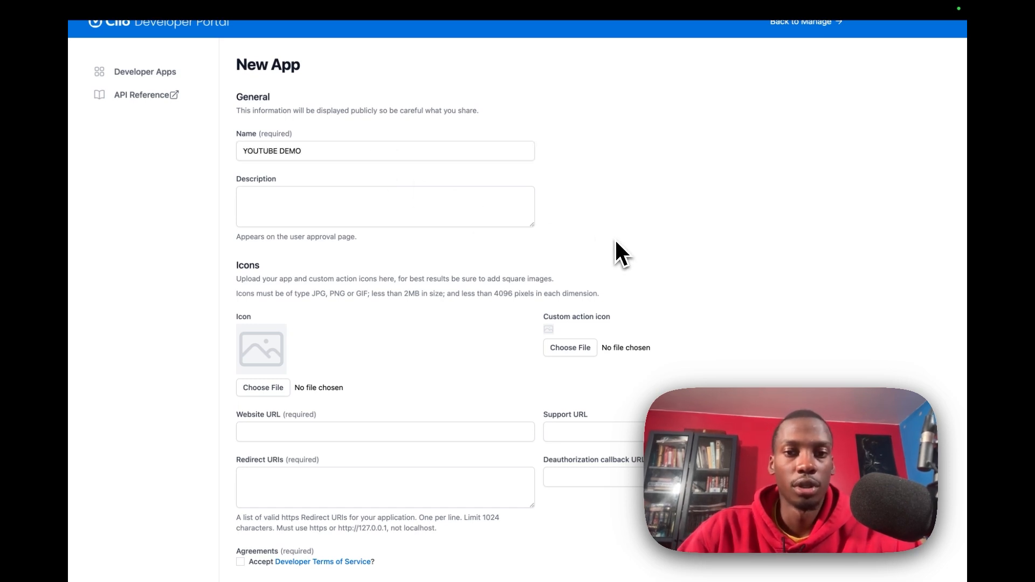
left_click_drag(300, 178, 231, 179)
scroll(431, 213, "down", 5)
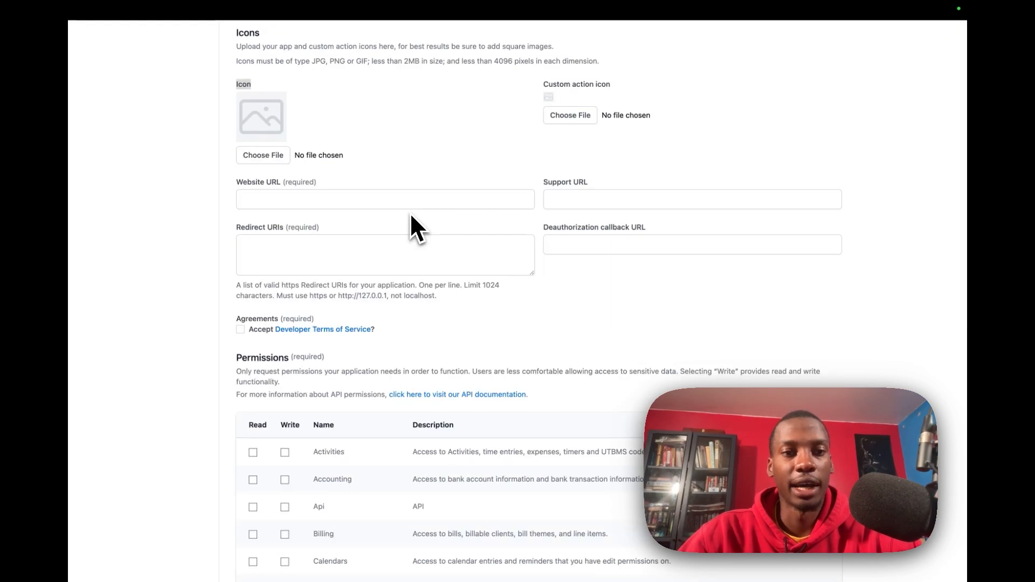
left_click(308, 189)
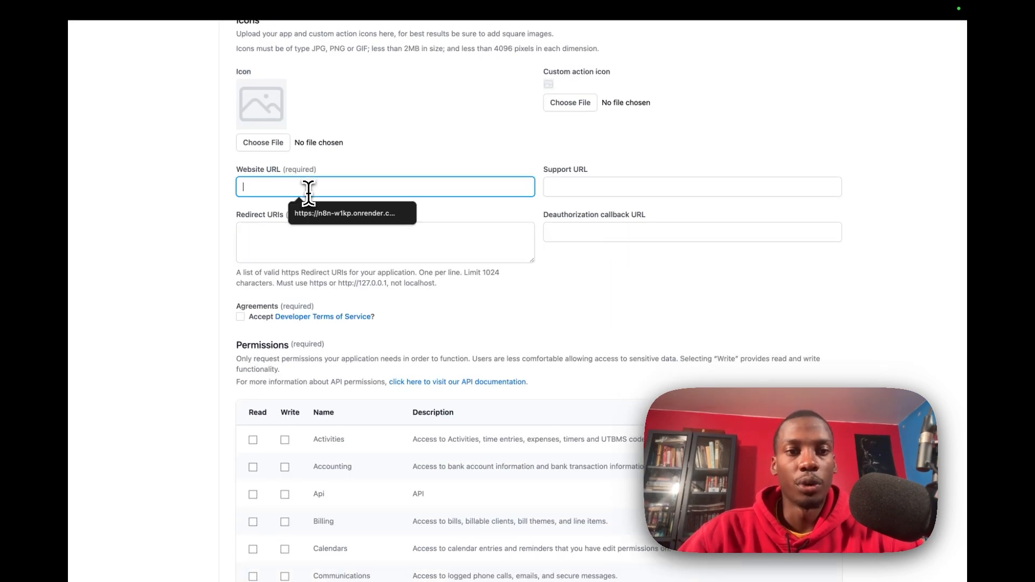
left_click(255, 236)
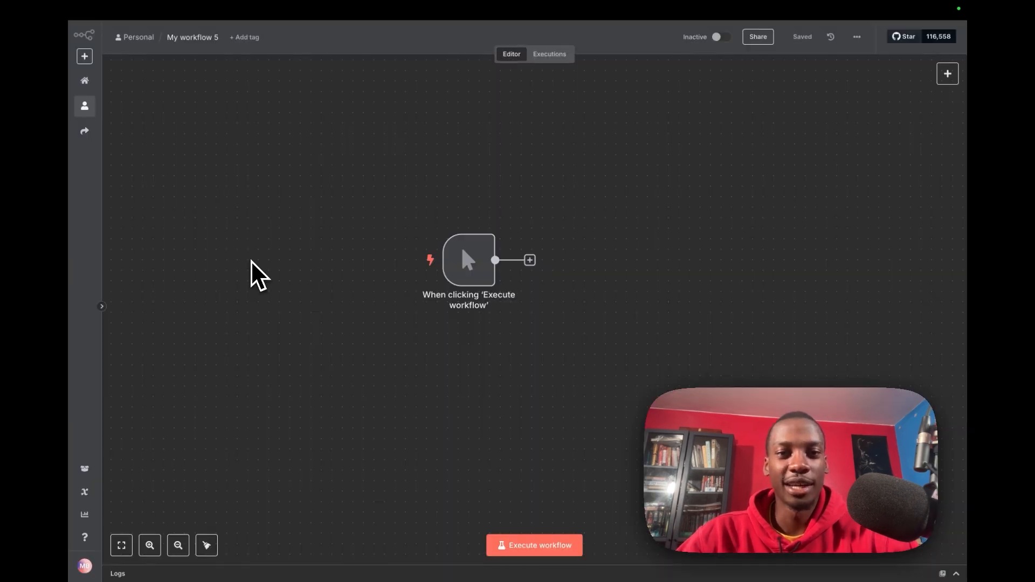
mouse_move(304, 11)
left_click(264, 54)
left_click(261, 54)
left_click_drag(260, 53, 156, 60)
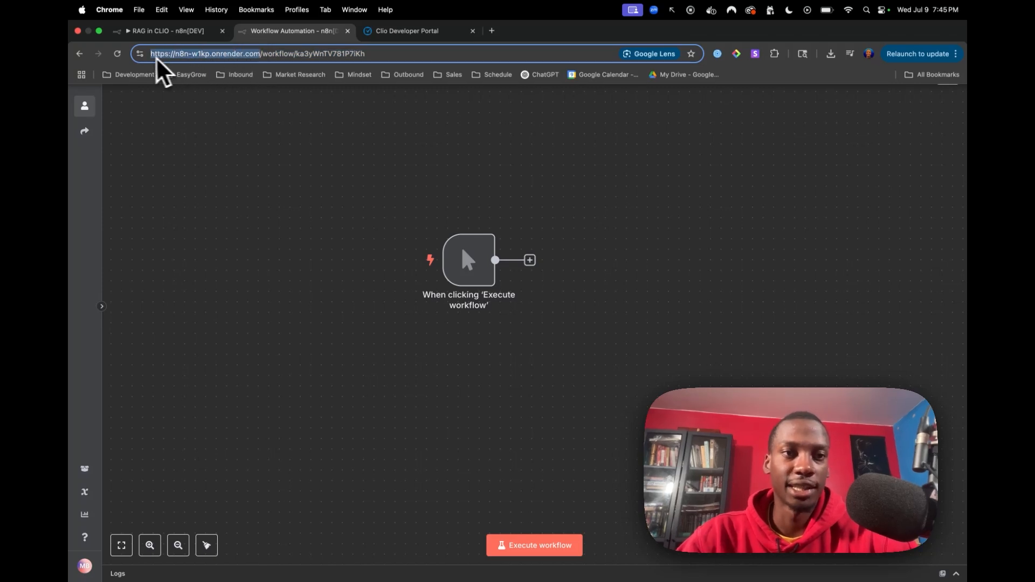
key("super+c")
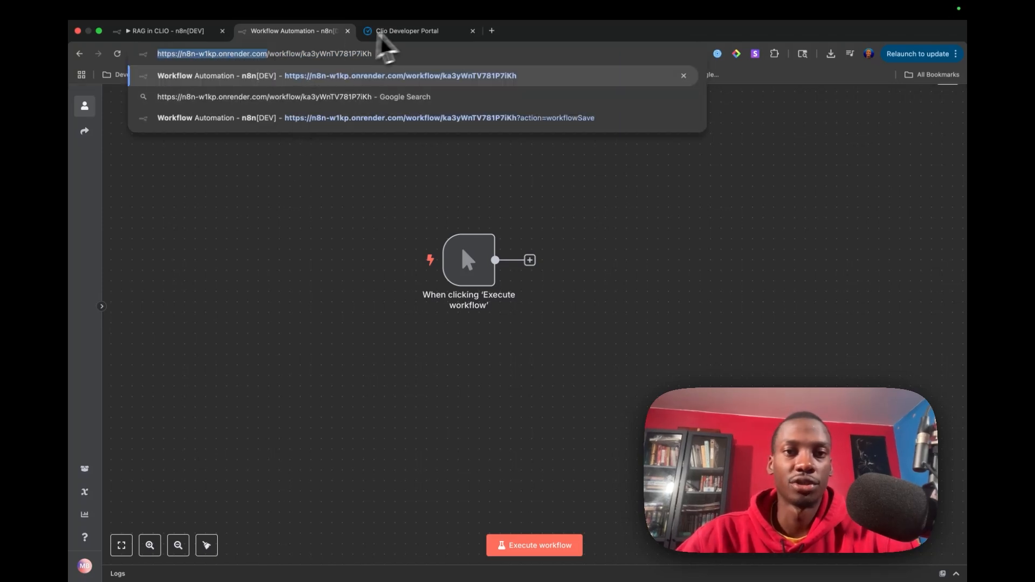
left_click(399, 30)
left_click(315, 187)
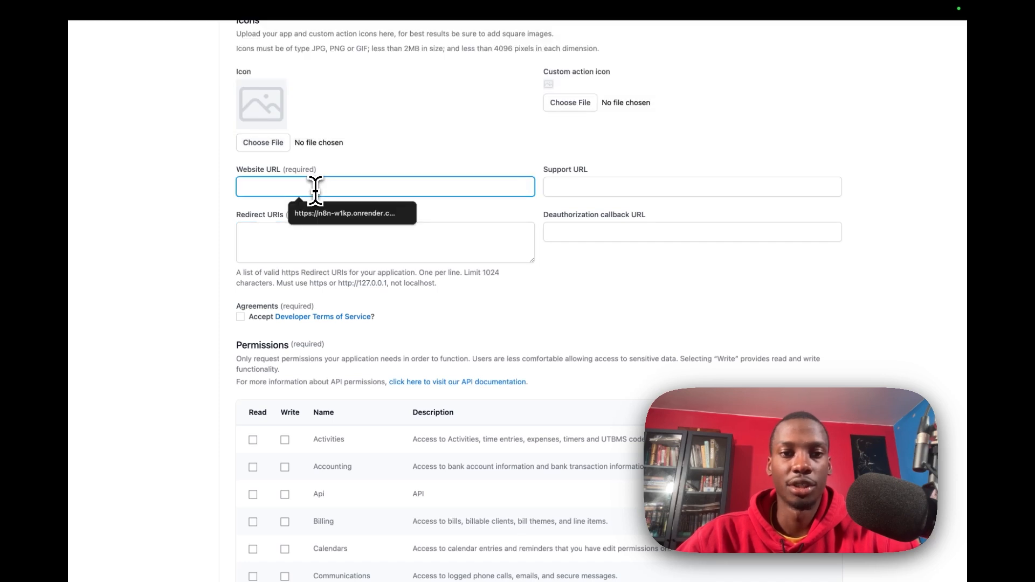
key("super+v")
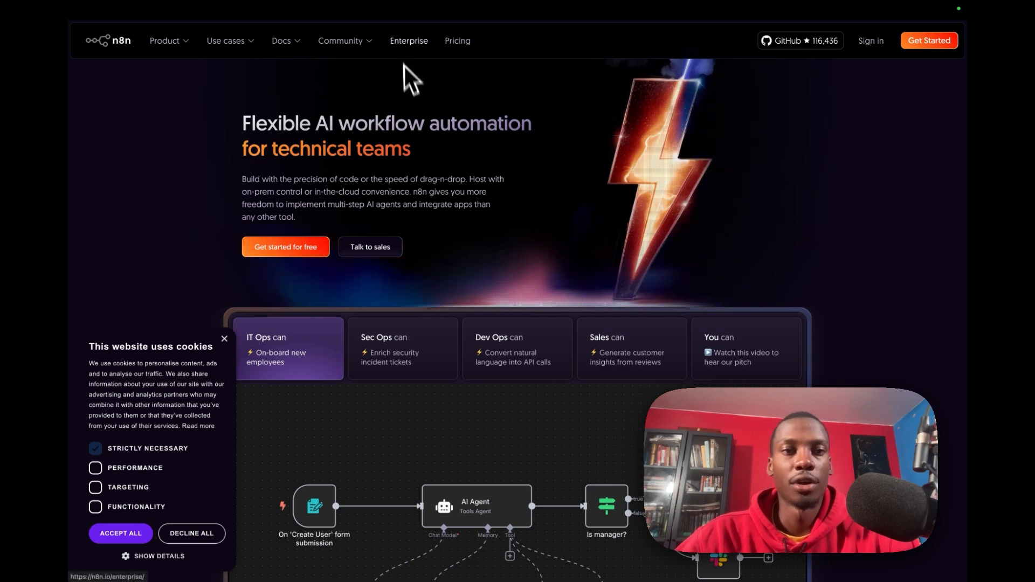
Step: Check the web address of the n8n.io home page and close that page
mouse_move(379, 41)
left_click(186, 53)
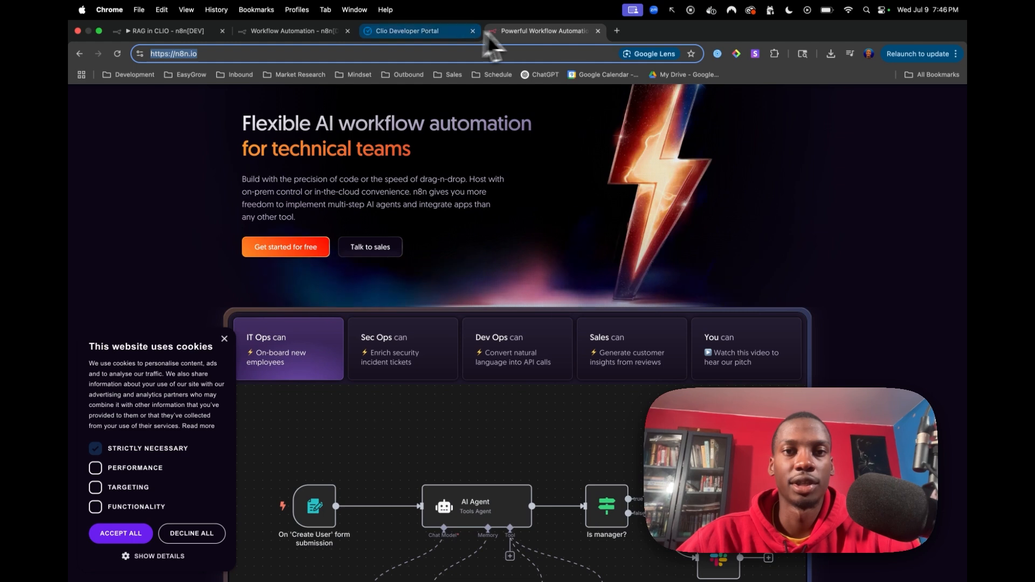
left_click(598, 31)
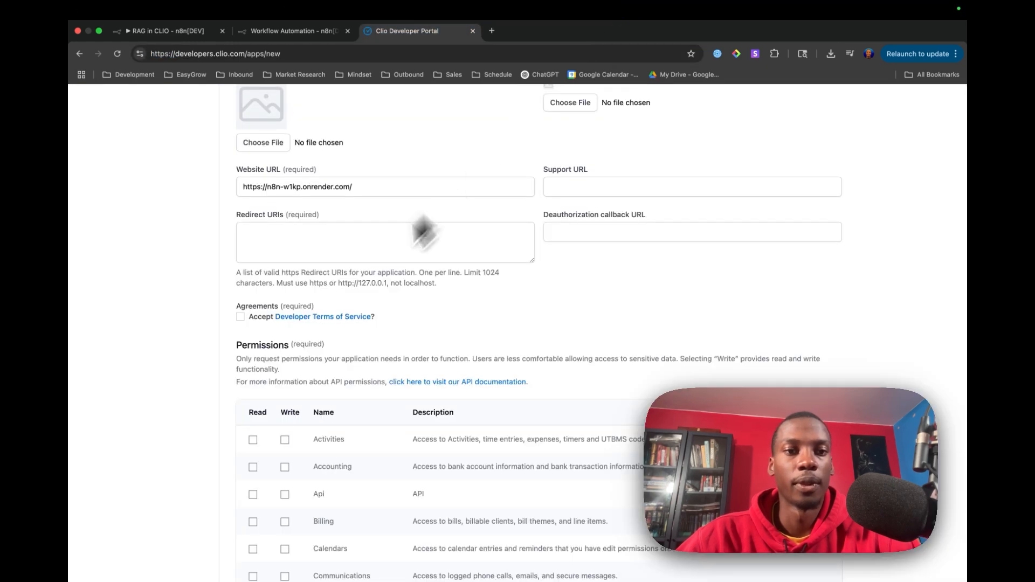
Step: Switch to n8n and start a new credential of the OAuth2 API type
left_click_drag(234, 173, 300, 171)
left_click(325, 166)
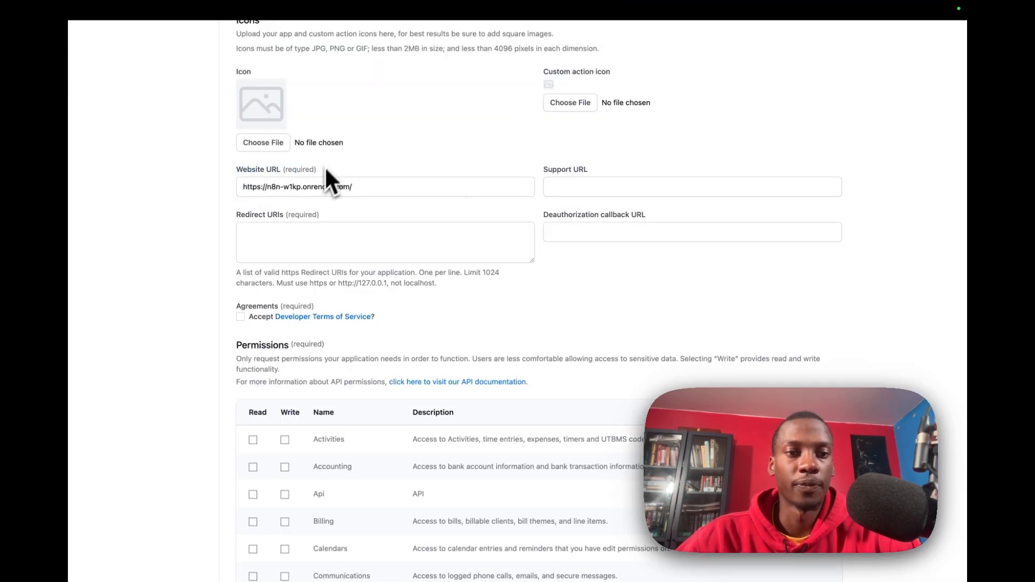
left_click(275, 245)
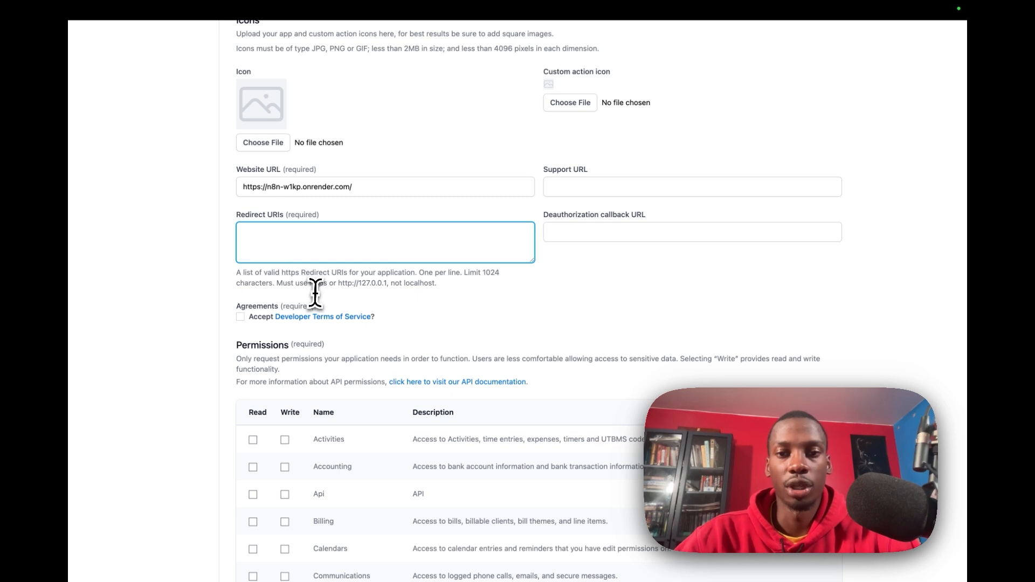
key("ctrl+Tab")
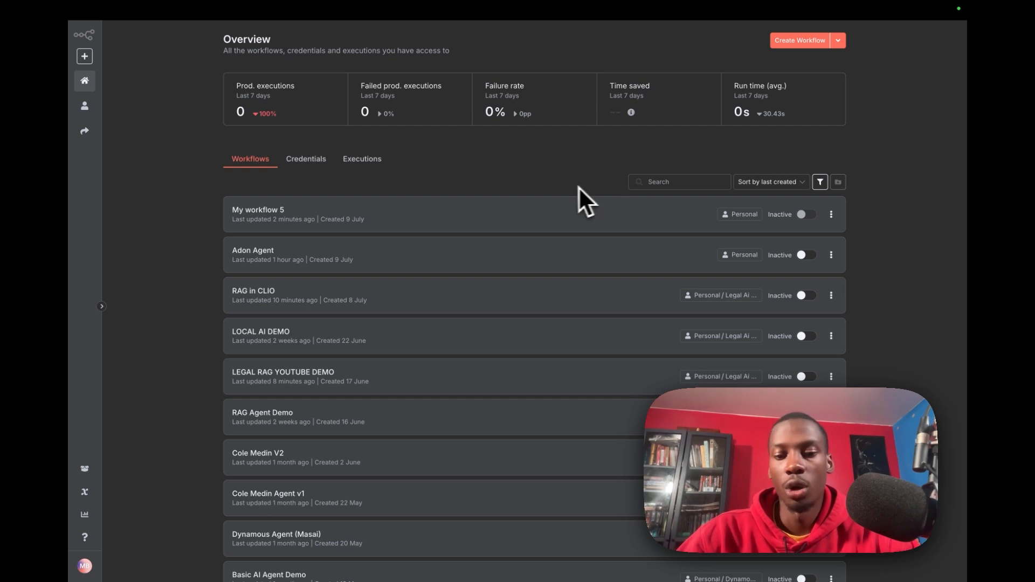
left_click(838, 40)
left_click(818, 63)
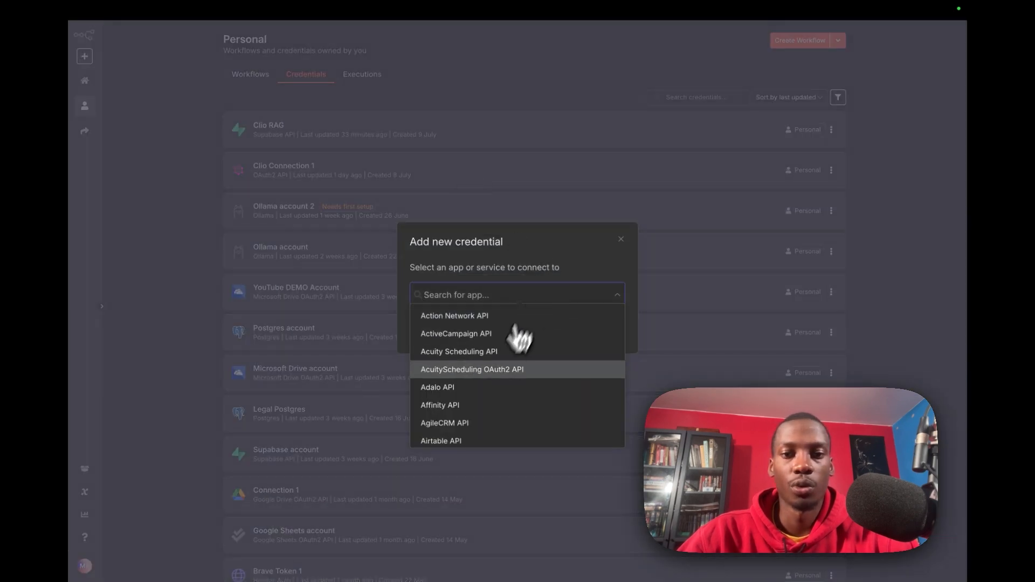
scroll(498, 351, "down", 20)
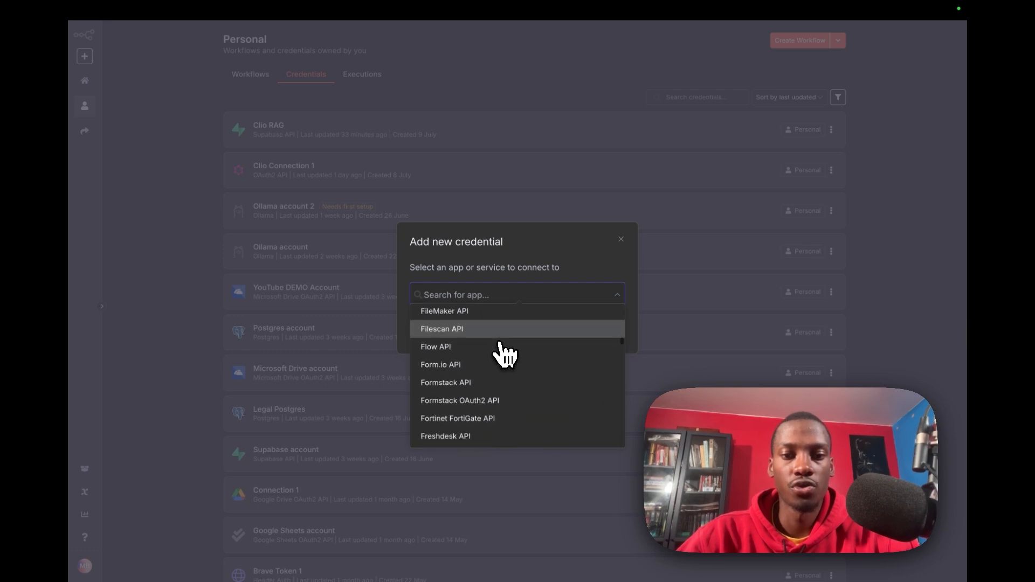
scroll(505, 353, "down", 20)
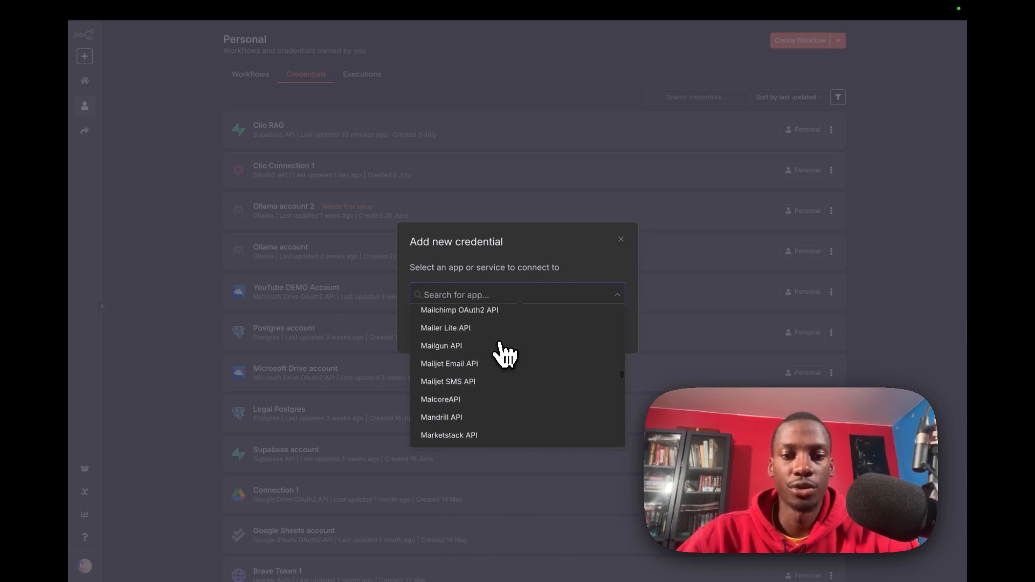
scroll(505, 353, "down", 20)
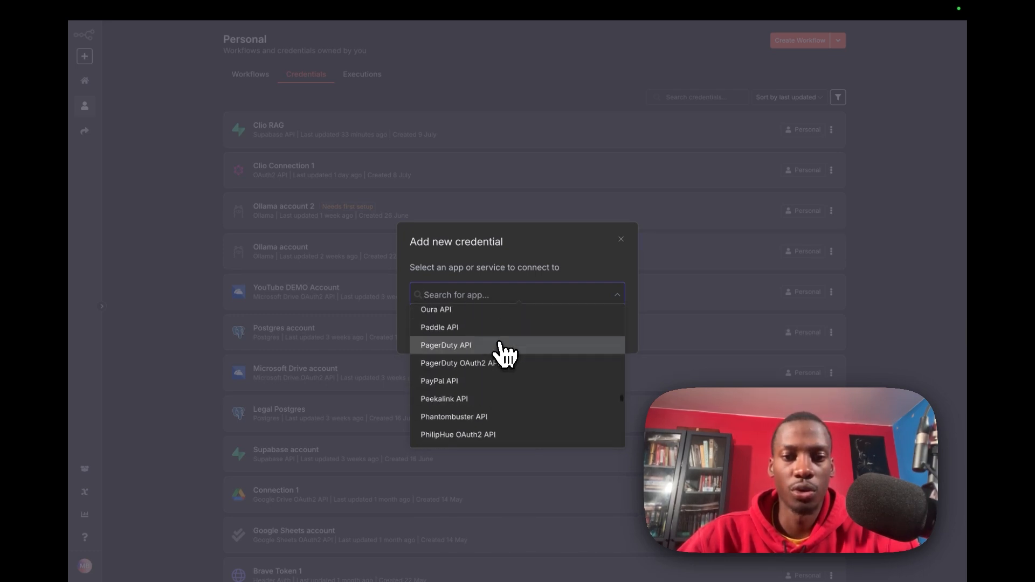
scroll(505, 353, "up", 3)
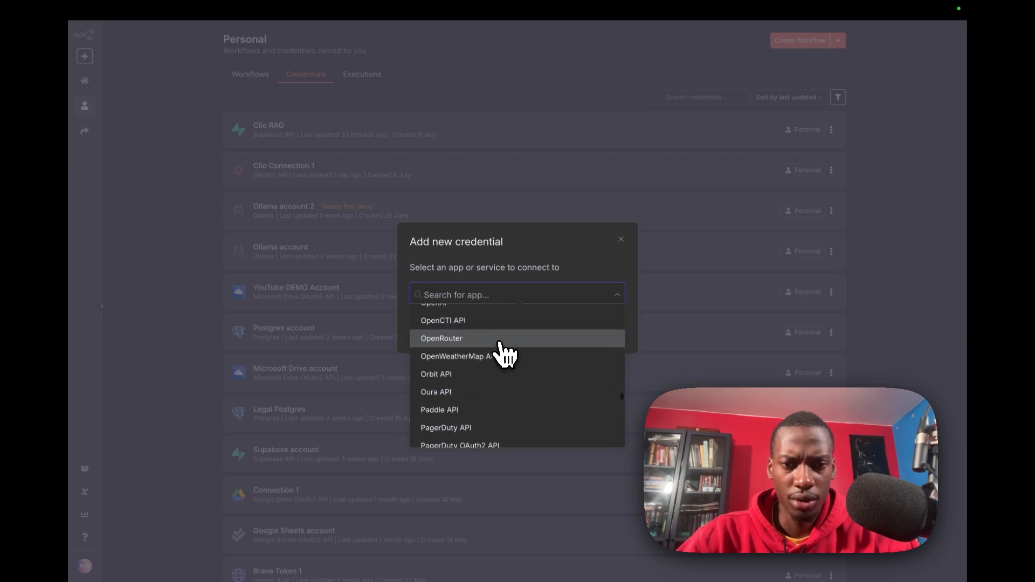
scroll(501, 347, "up", 5)
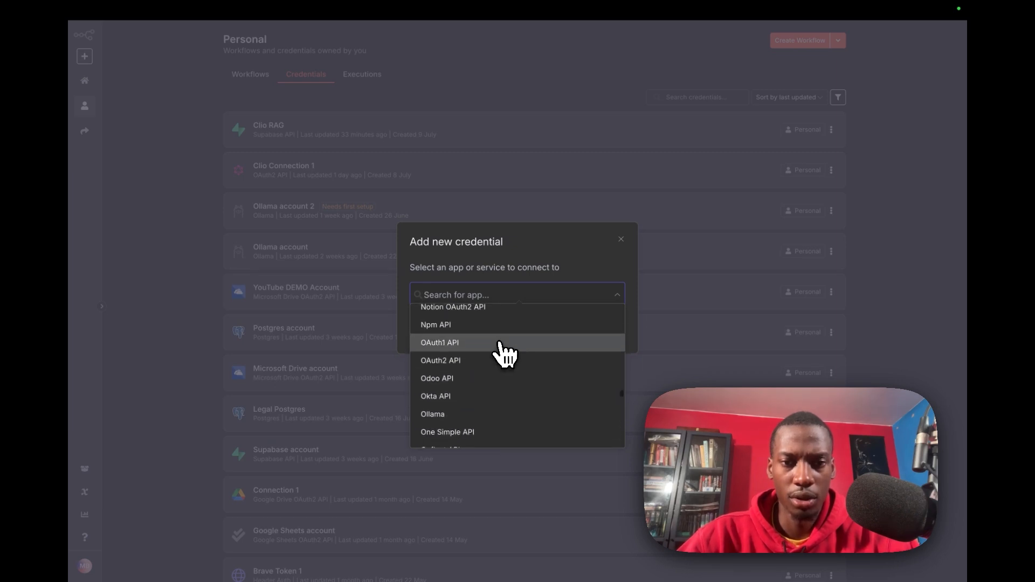
left_click(459, 365)
left_click(596, 331)
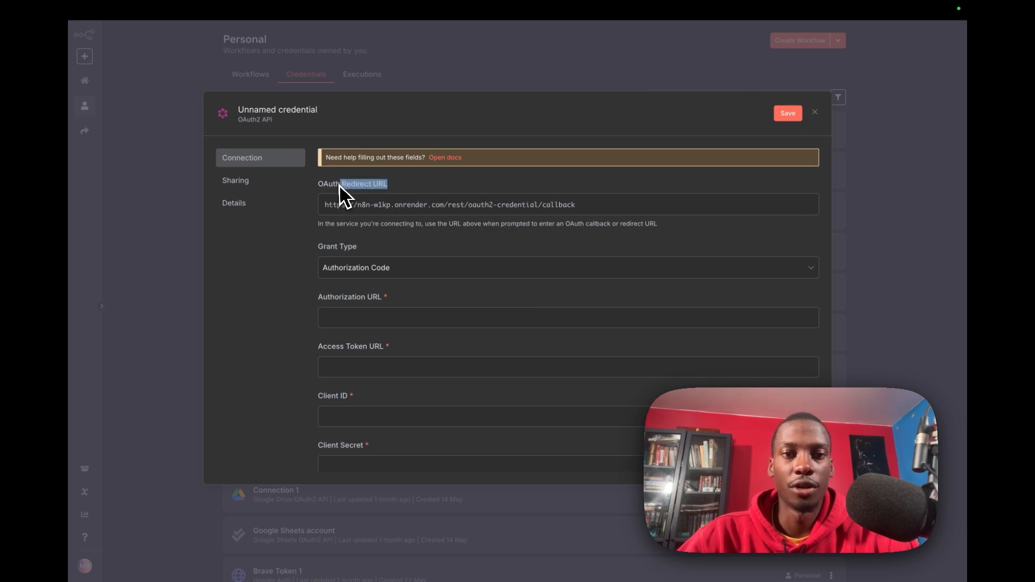
left_click_drag(315, 189, 382, 182)
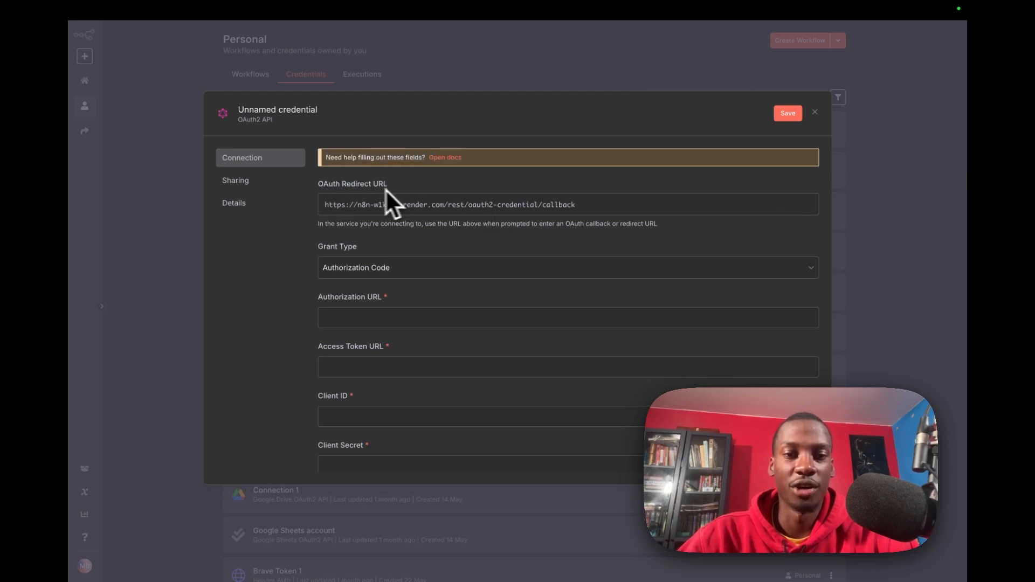
left_click_drag(311, 183, 402, 193)
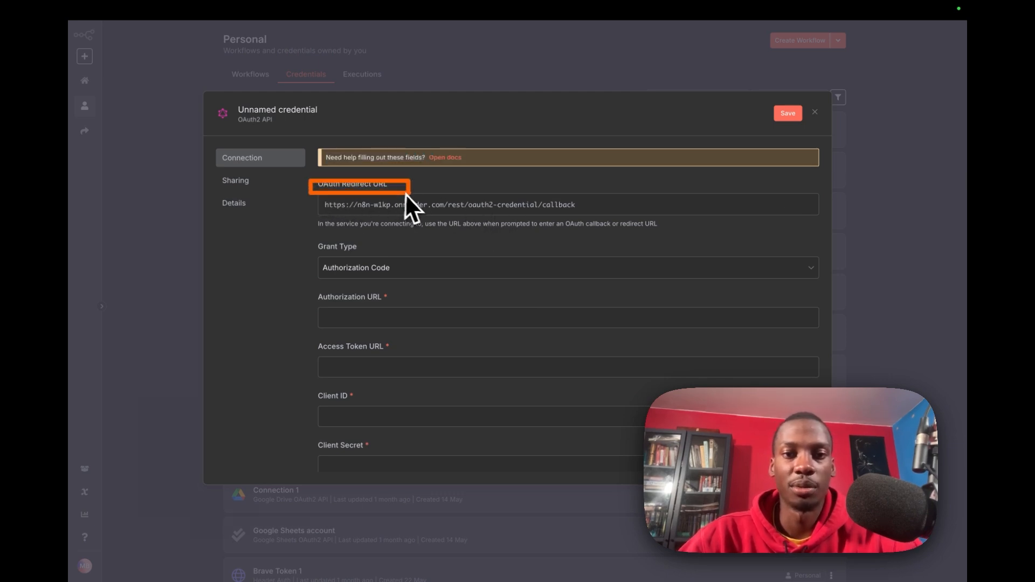
left_click(396, 193)
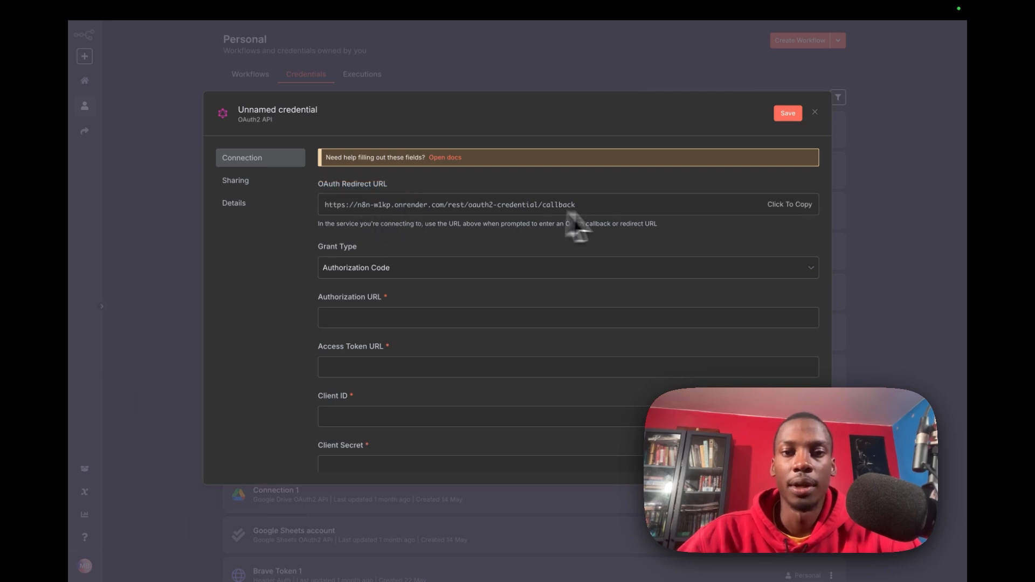
left_click(786, 206)
mouse_move(568, 11)
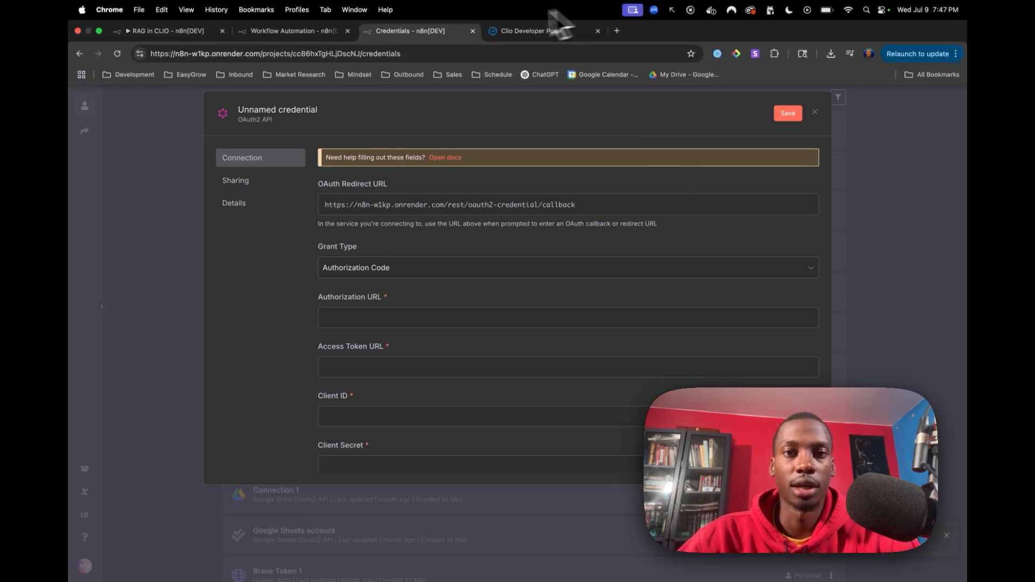
left_click(527, 32)
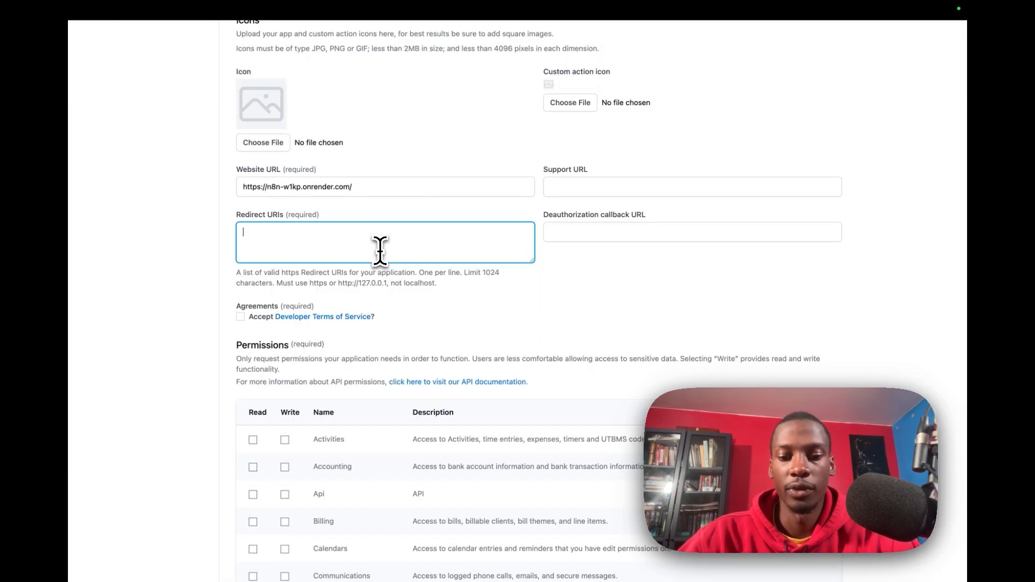
key("super+v")
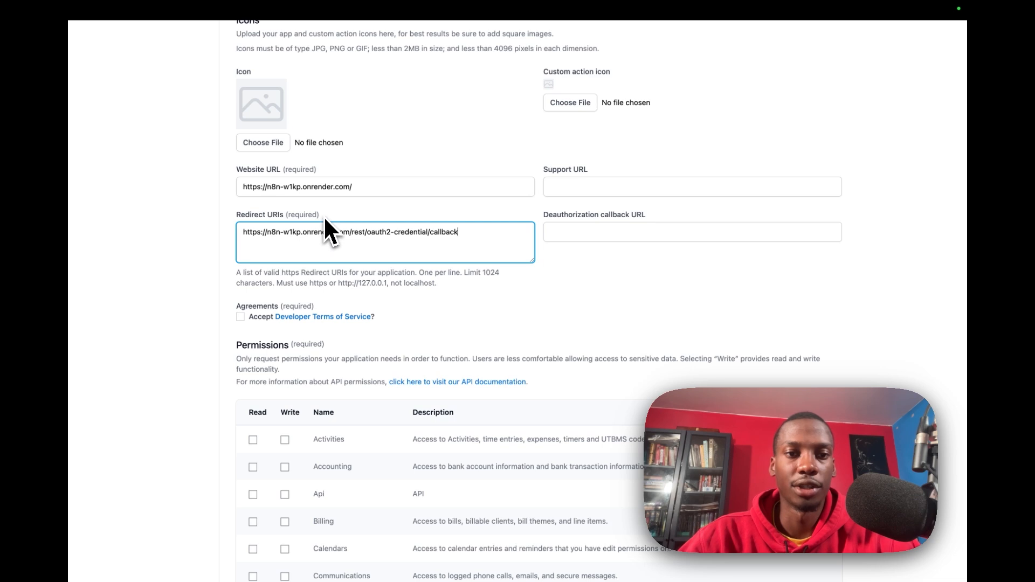
left_click_drag(324, 215, 234, 214)
left_click(405, 305)
Step: Accept the Developer Terms of Service for the new Clio app
scroll(405, 305, "down", 2)
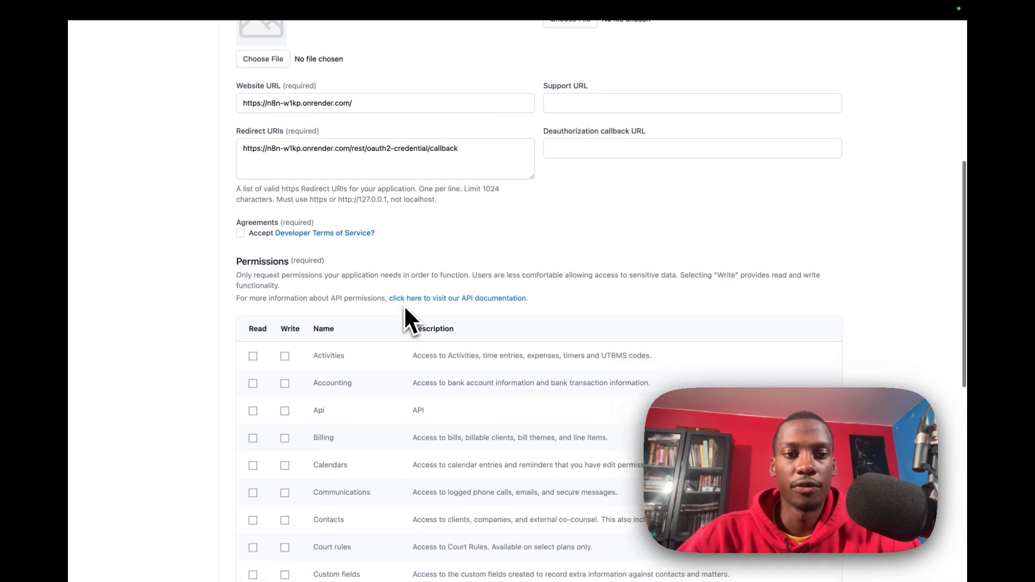
left_click(241, 234)
scroll(330, 276, "down", 1)
scroll(329, 276, "down", 2)
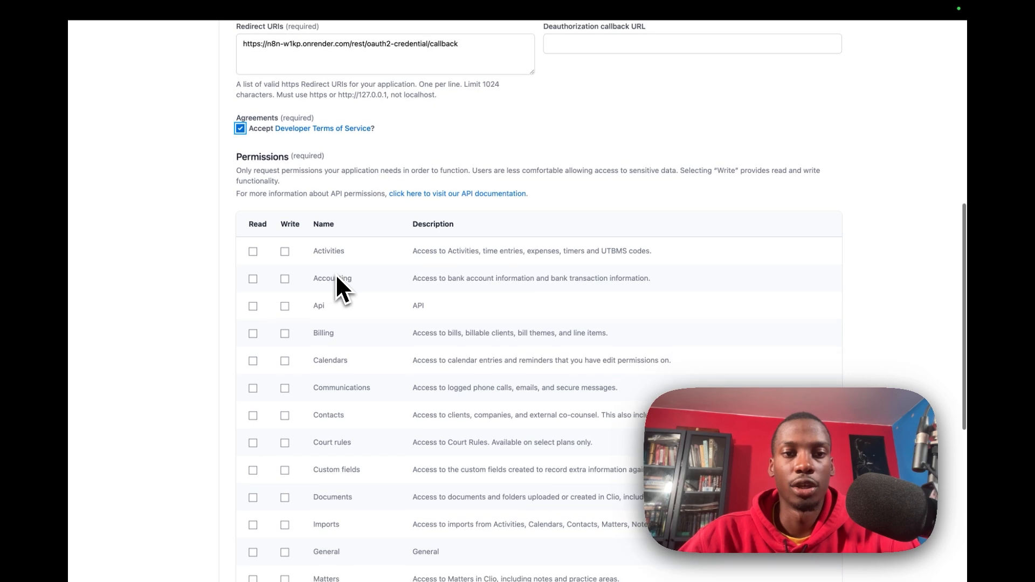
Step: Grant read and write access for every permission except Clio payments, and save the new Clio app
left_click_drag(231, 162, 348, 162)
left_click(348, 161)
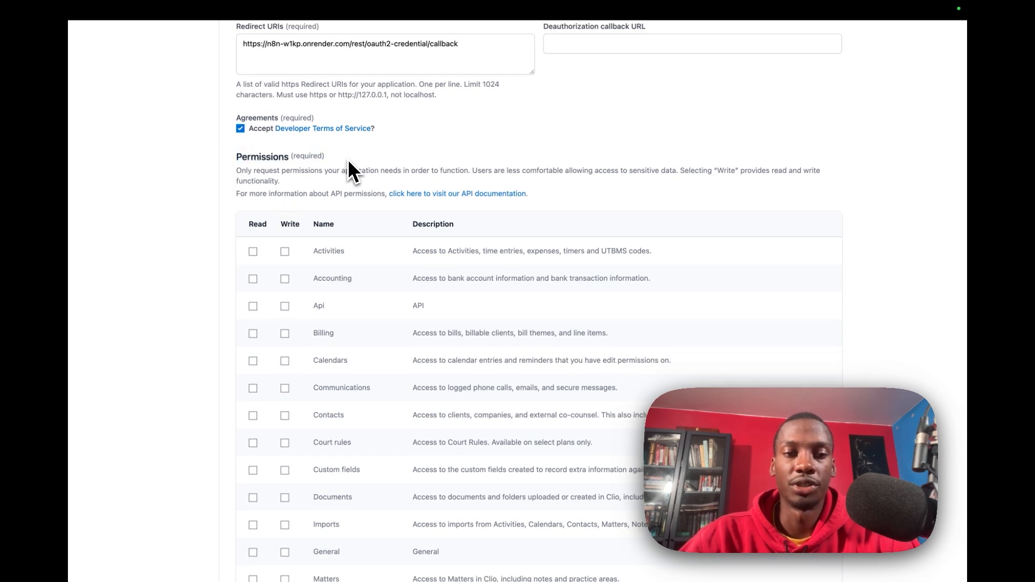
scroll(347, 158, "down", 3)
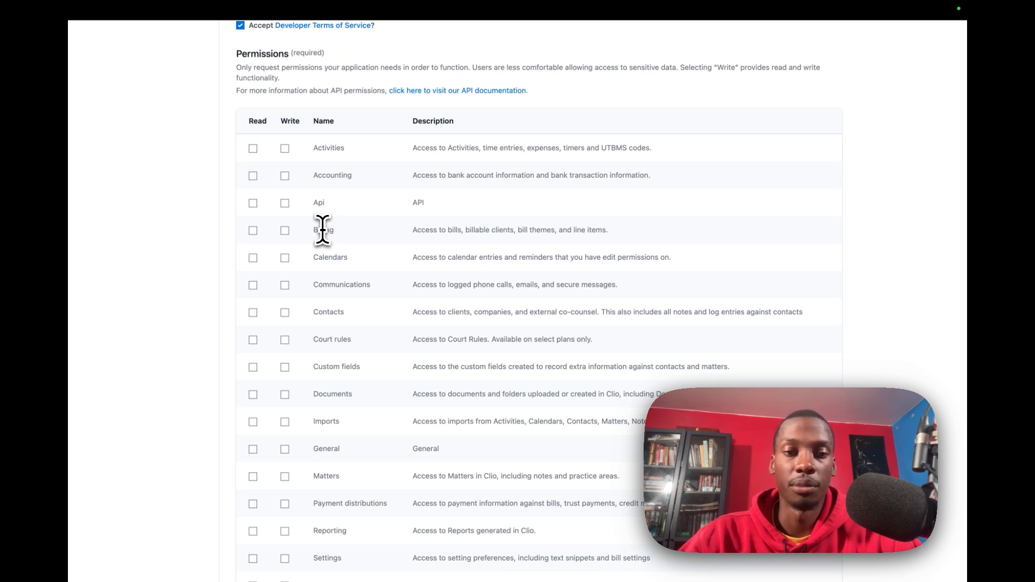
double_click(339, 257)
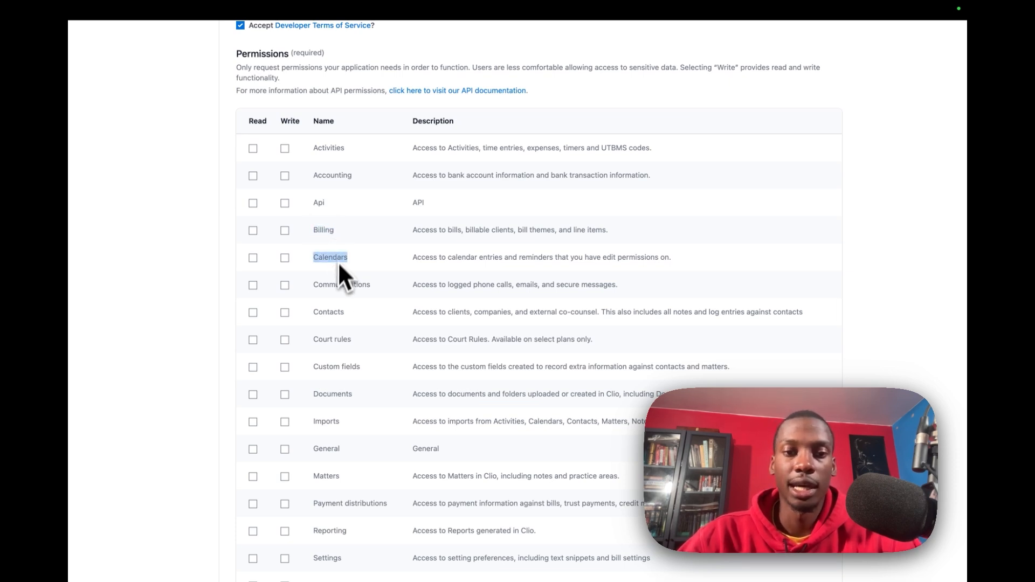
scroll(335, 309, "down", 1)
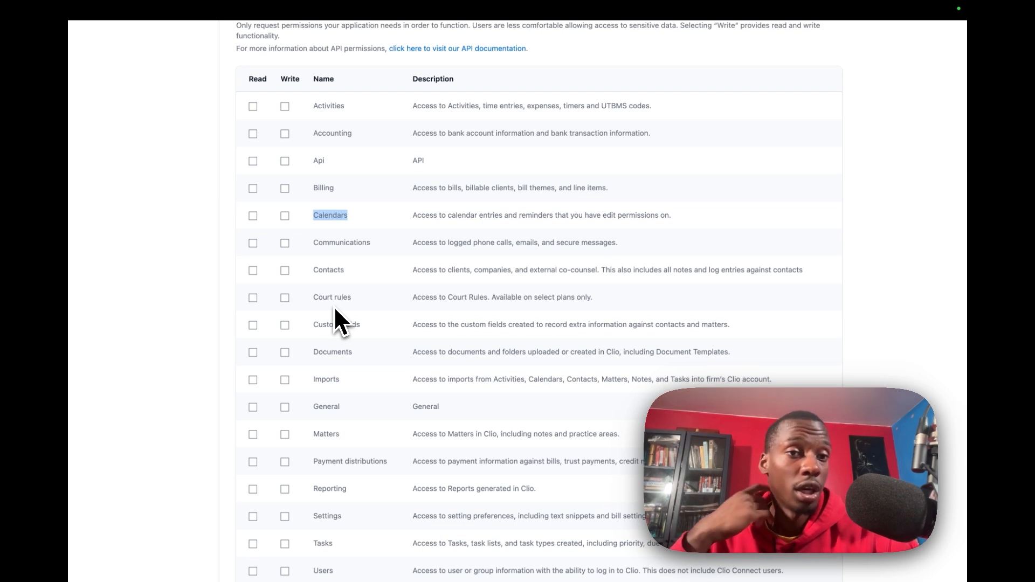
scroll(335, 310, "down", 1)
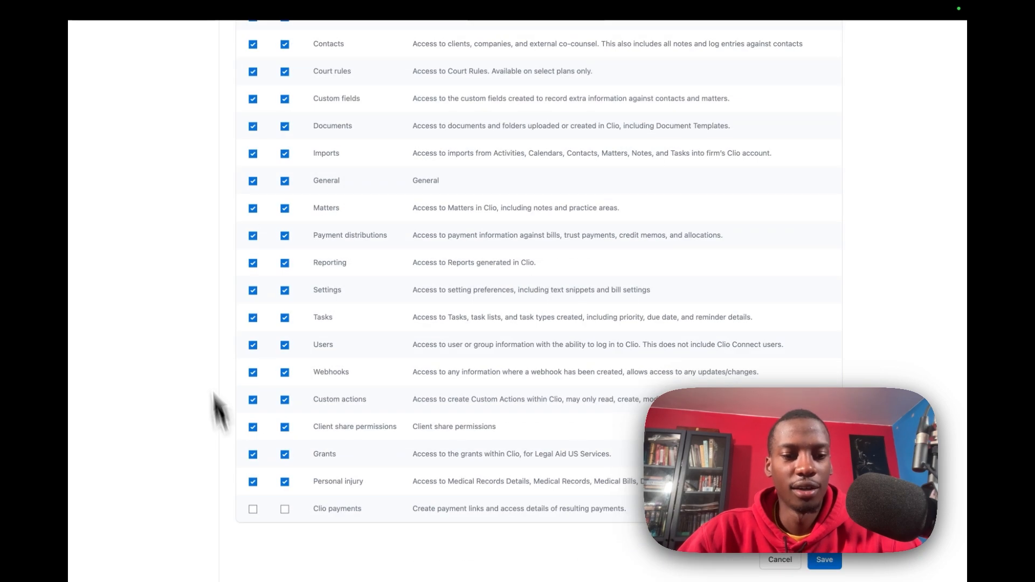
scroll(237, 162, "up", 7)
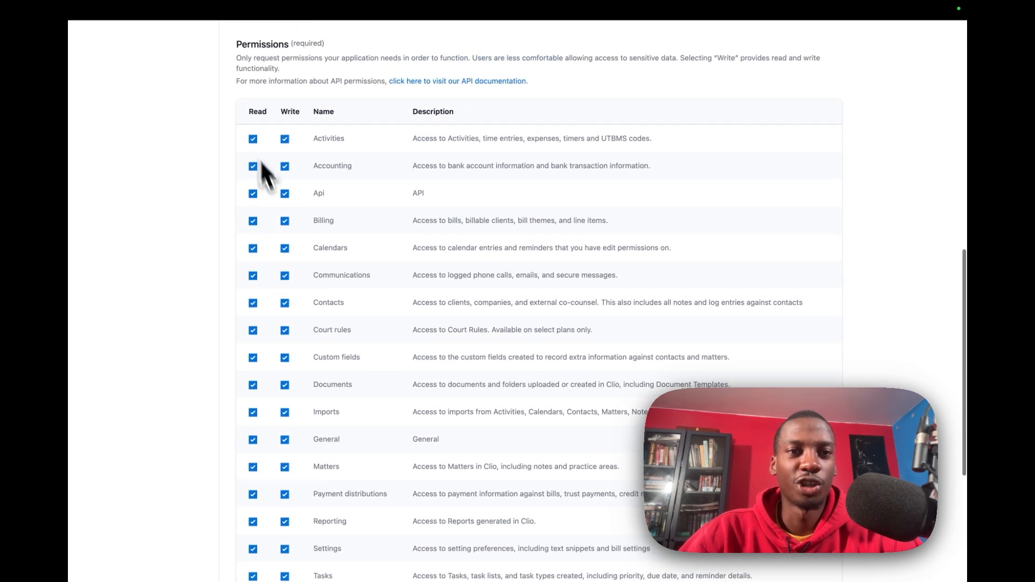
scroll(308, 308, "down", 5)
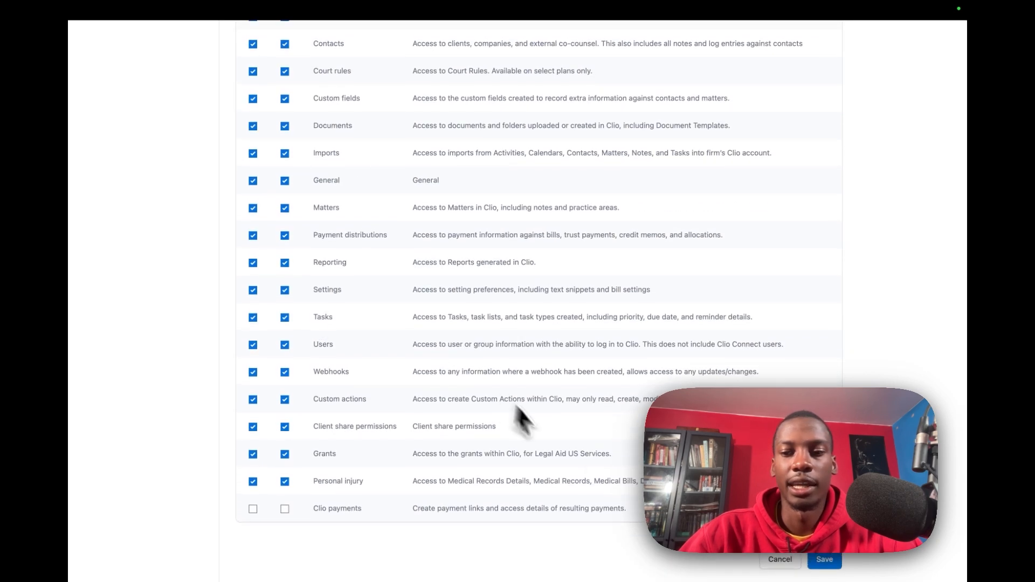
left_click(824, 560)
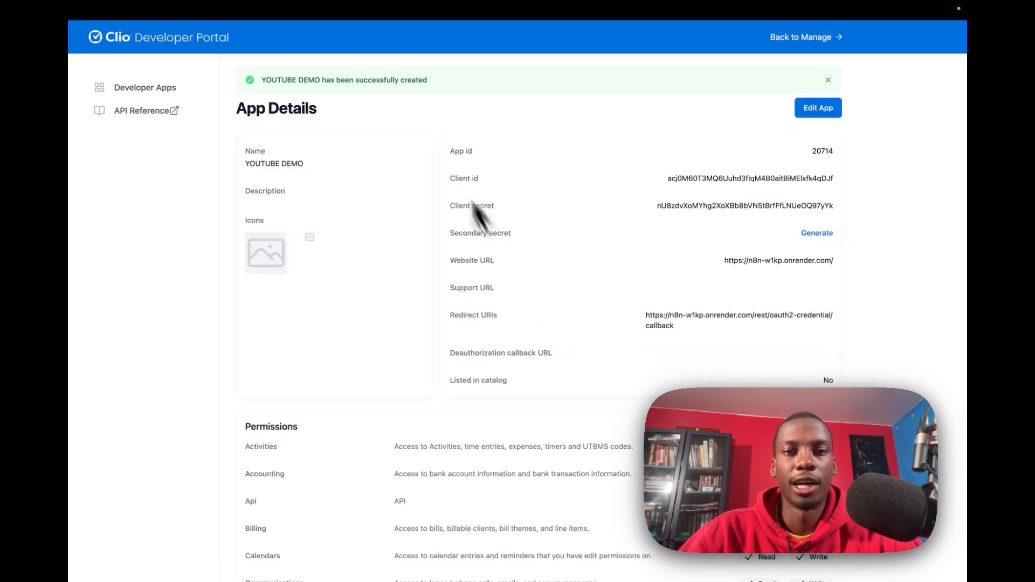
Step: Locate the client ID and client secret in the details of the newly created YOUTUBE DEMO app
left_click_drag(438, 81, 260, 81)
left_click(491, 108)
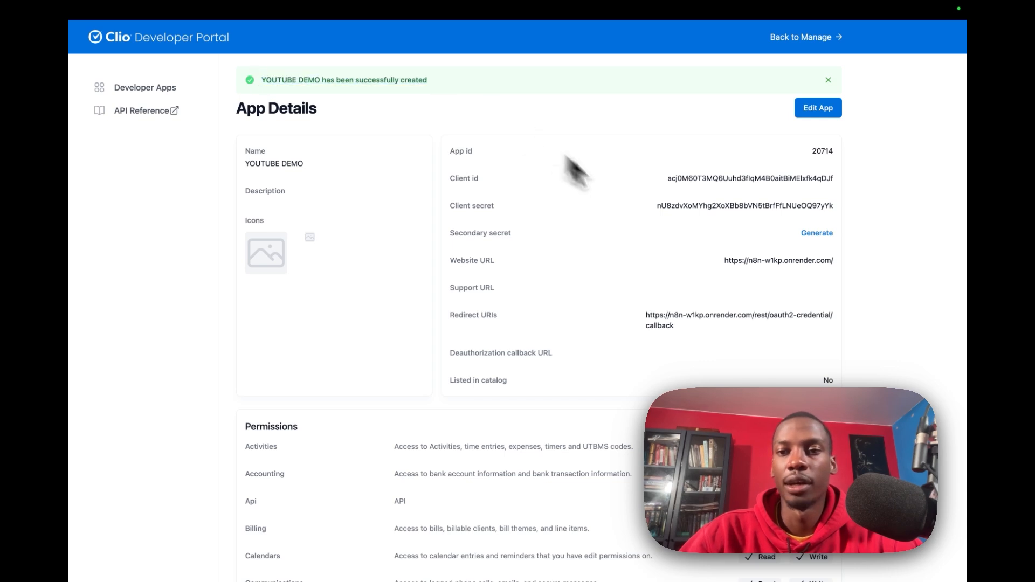
left_click_drag(662, 179, 850, 194)
left_click(628, 219)
left_click_drag(657, 211, 836, 209)
left_click(625, 212)
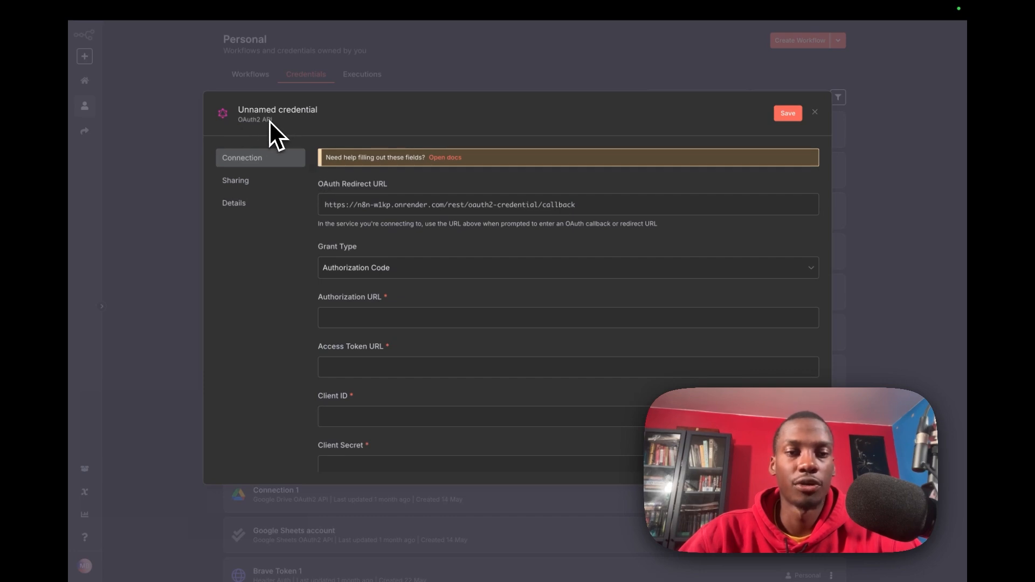
Step: Switch to n8n and name the OAuth2 API credential CLIO YOUTUBE DEMO
left_click(291, 111)
key("BackSpace")
type("CLIO Y")
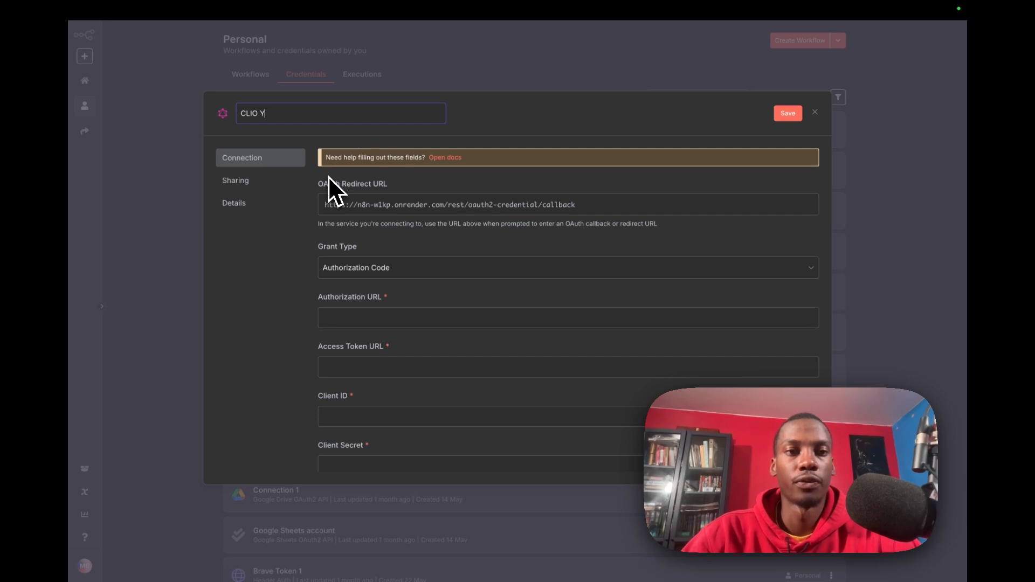
type("OUTUBE DEMO")
key("Return")
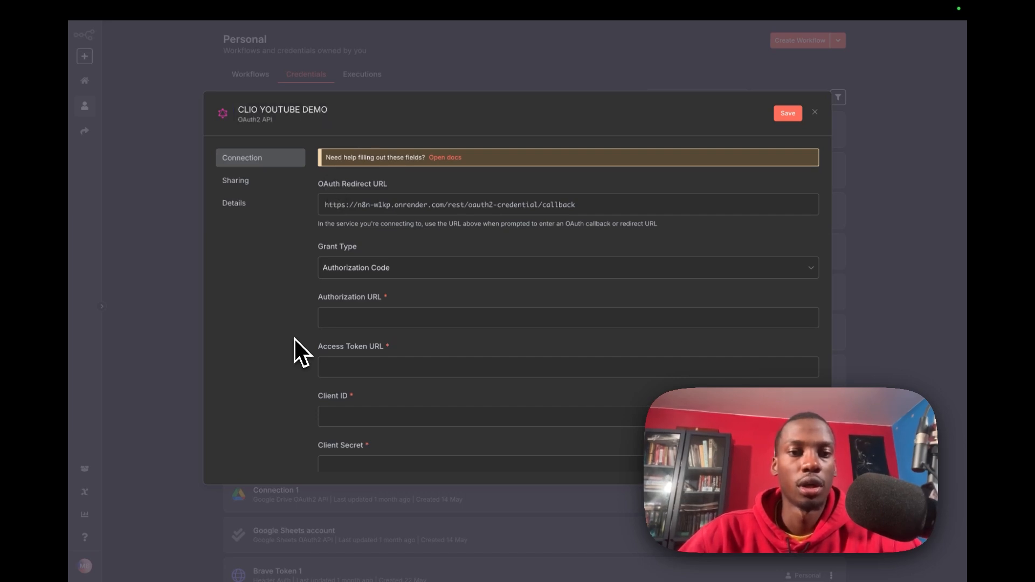
scroll(335, 300, "down", 1)
scroll(335, 300, "down", 1)
left_click(391, 252)
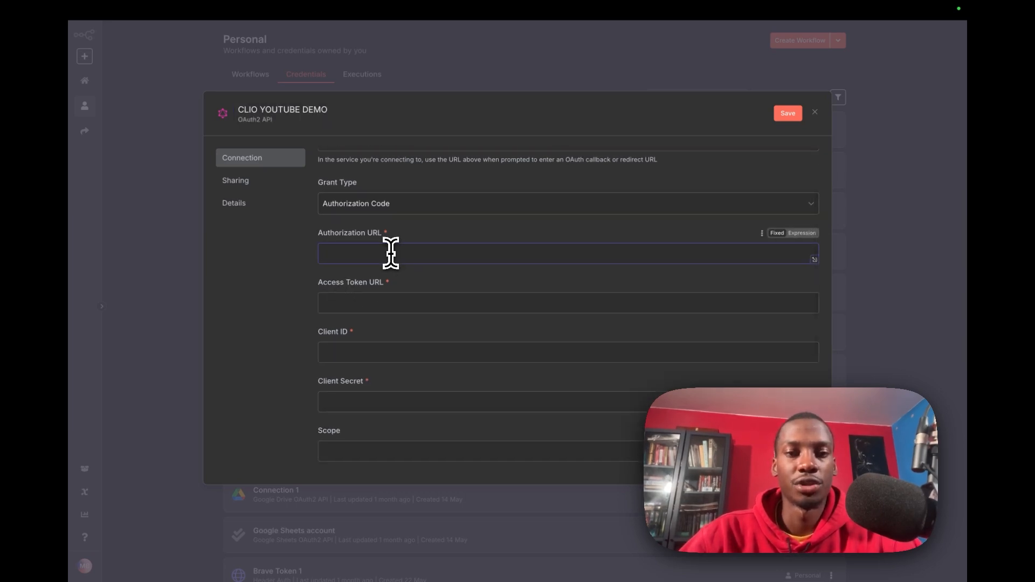
left_click(352, 302)
left_click(274, 331)
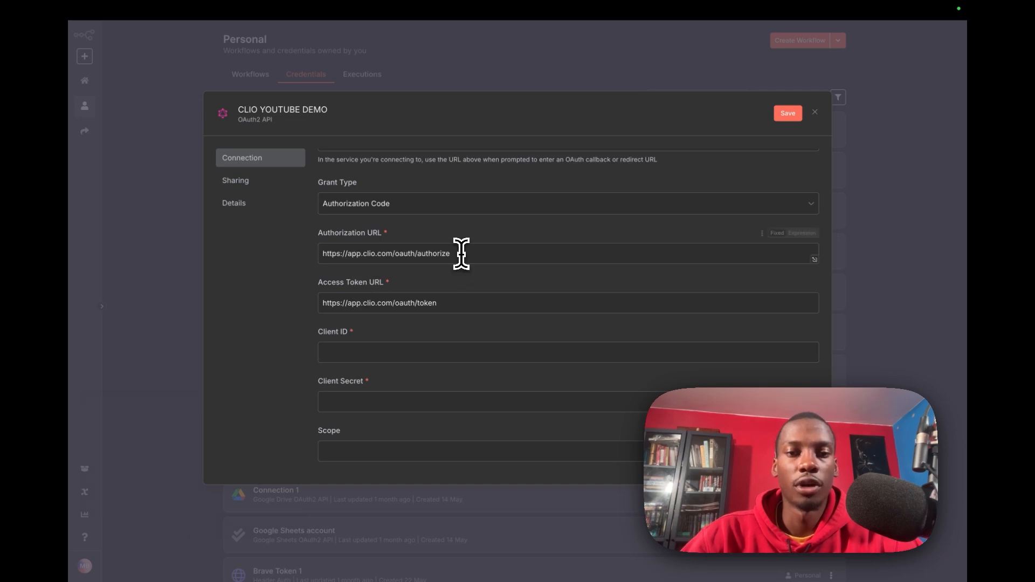
Step: Examine the domain and OAuth path parts of the Authorization URL and the Access Token URL
left_click_drag(462, 251, 269, 255)
left_click_drag(439, 302, 317, 303)
left_click(307, 318)
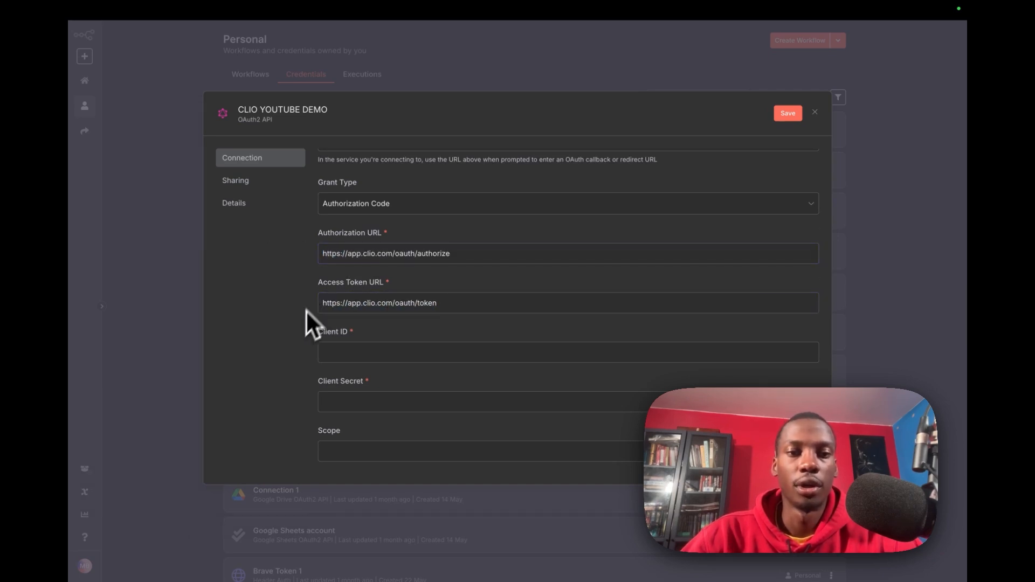
left_click(452, 252)
left_click_drag(451, 252, 309, 253)
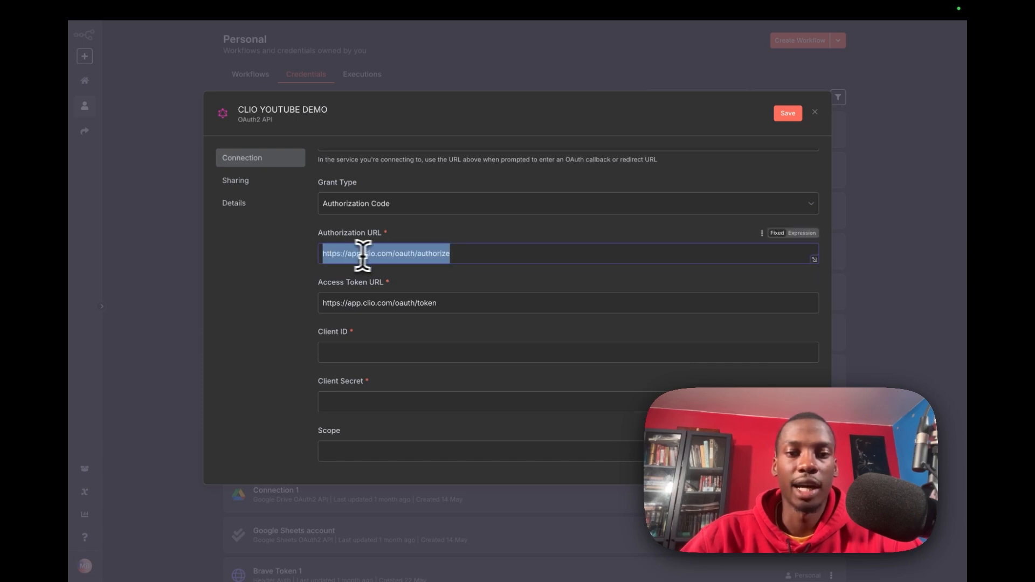
left_click(394, 253)
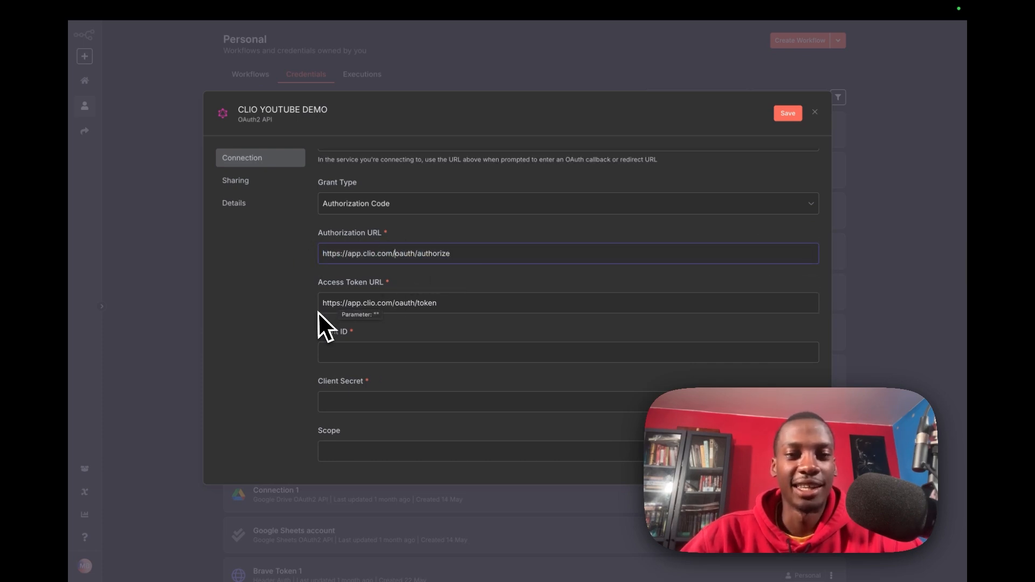
left_click_drag(346, 305, 395, 305)
left_click(411, 304)
double_click(400, 305)
left_click(426, 303)
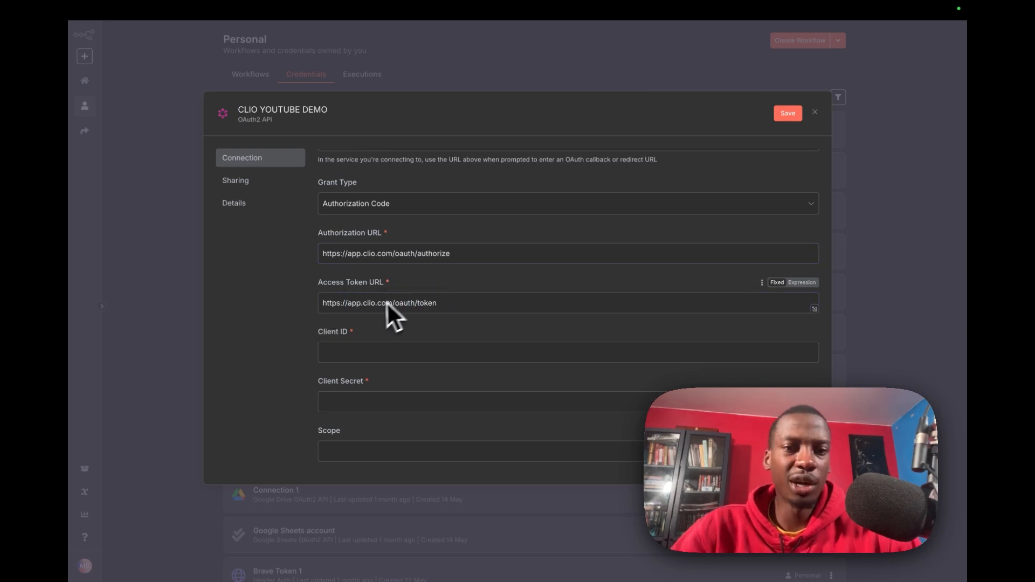
left_click(349, 308)
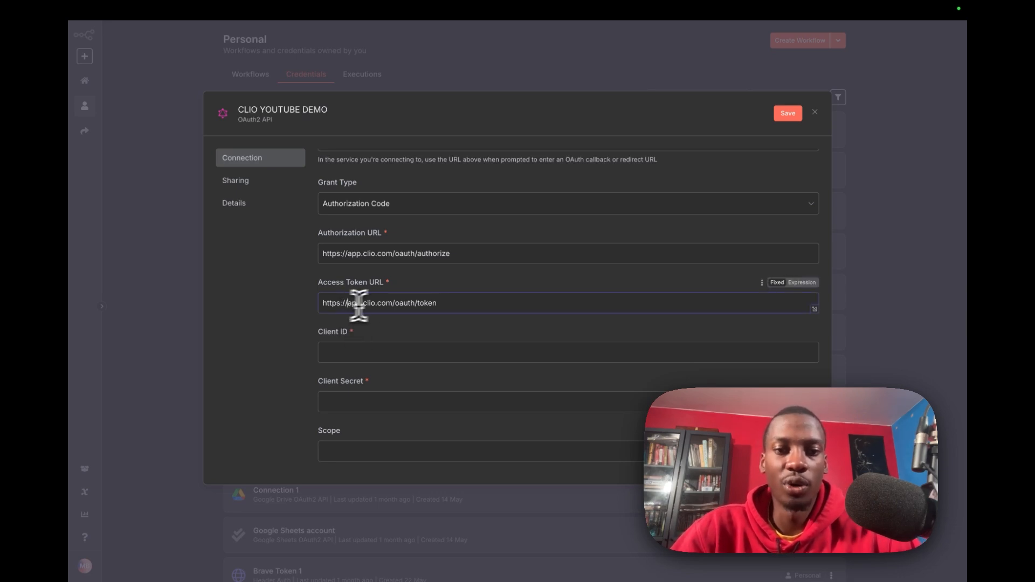
Step: Try the regional prefixes eu, ca and au in front of app.clio.com in the Authorization URL
left_click(349, 254)
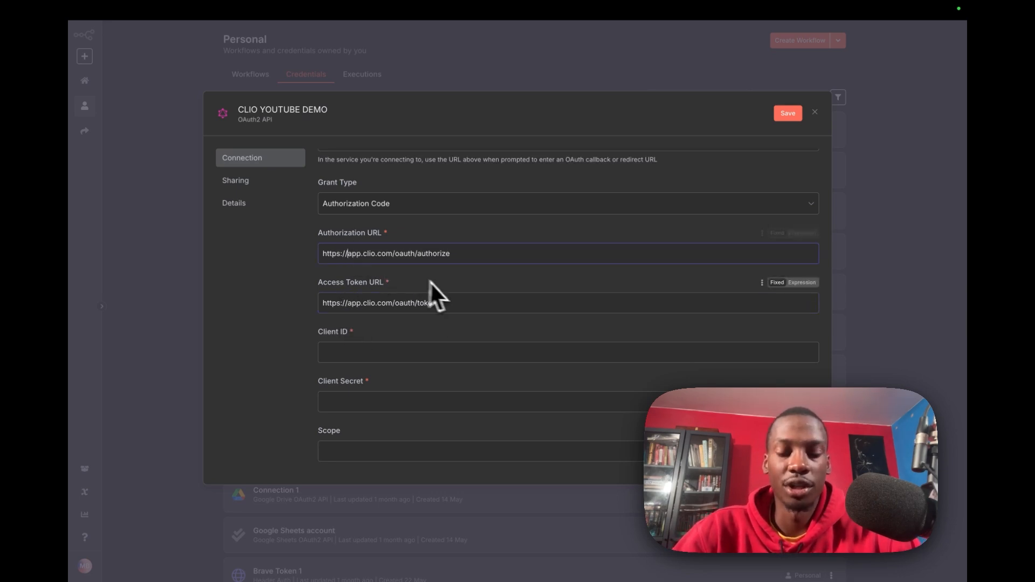
type("eu.")
key("BackSpace")
key("BackSpace")
key("BackSpace")
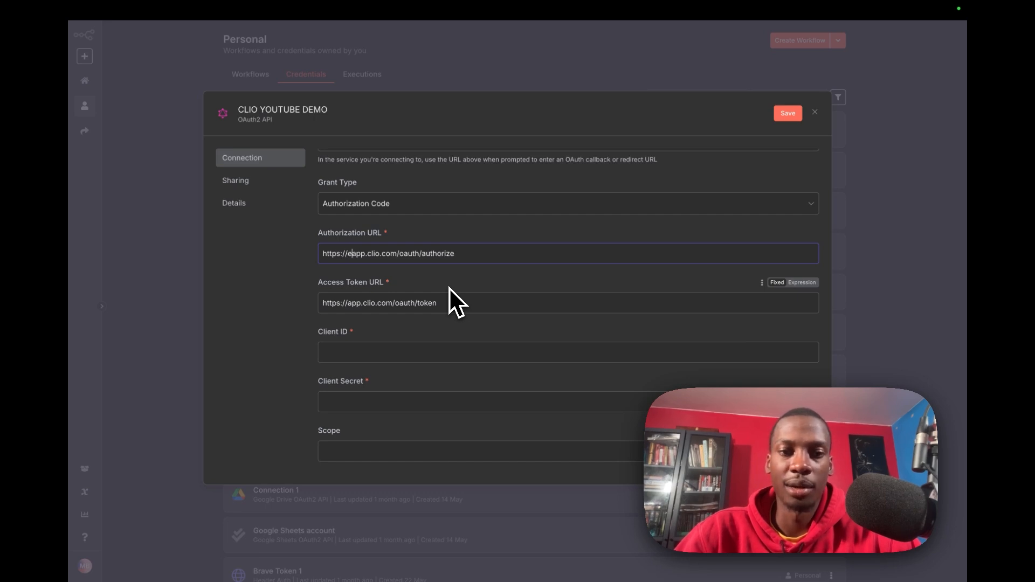
type("ca")
key("BackSpace")
key("BackSpace")
type("au")
key("BackSpace")
key("BackSpace")
left_click(427, 268)
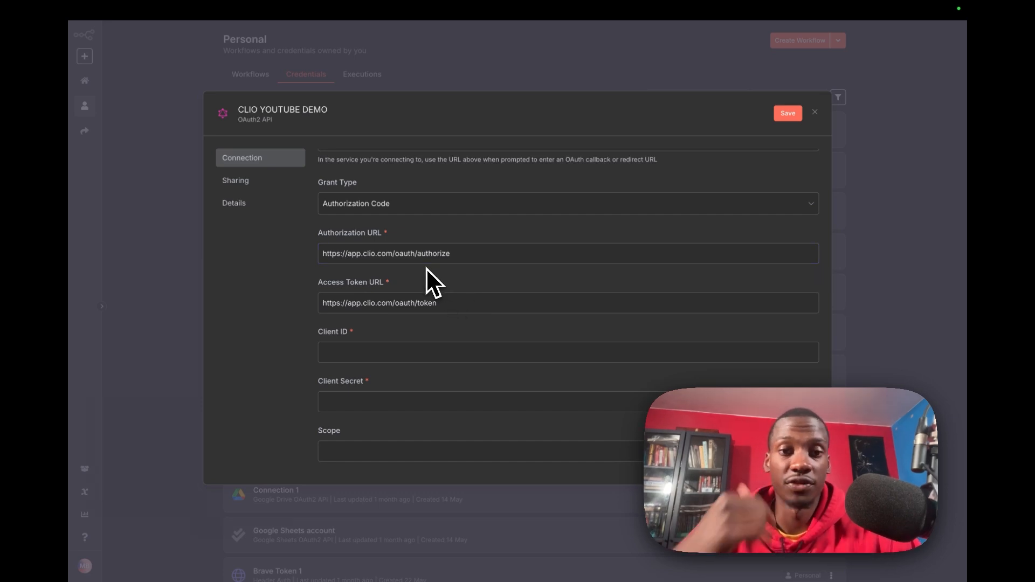
Step: Recheck the complete Authorization URL and Access Token URL of the credential
left_click_drag(358, 254, 349, 254)
triple_click(349, 253)
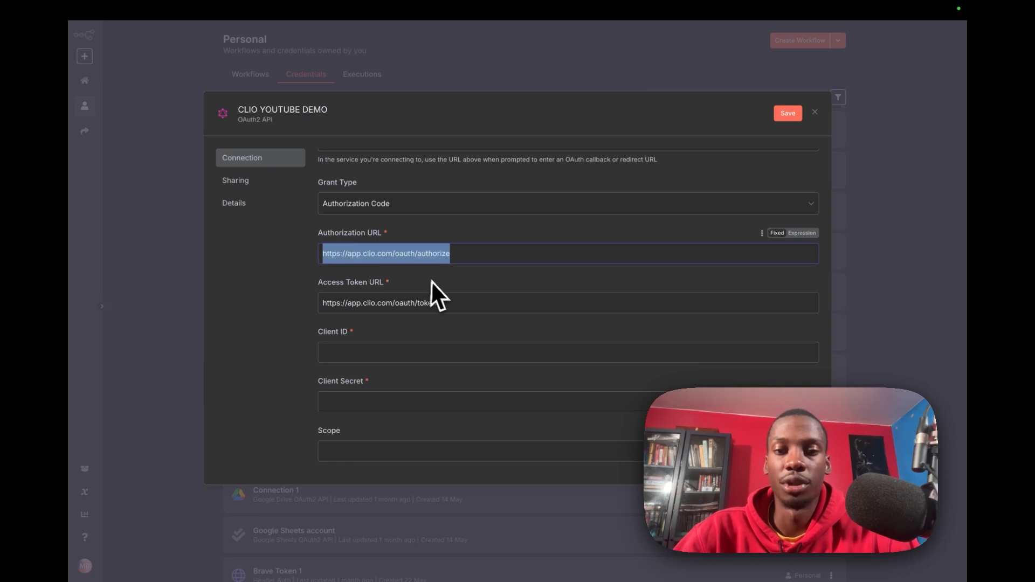
left_click(418, 303)
triple_click(418, 303)
left_click(379, 331)
scroll(377, 331, "down", 1)
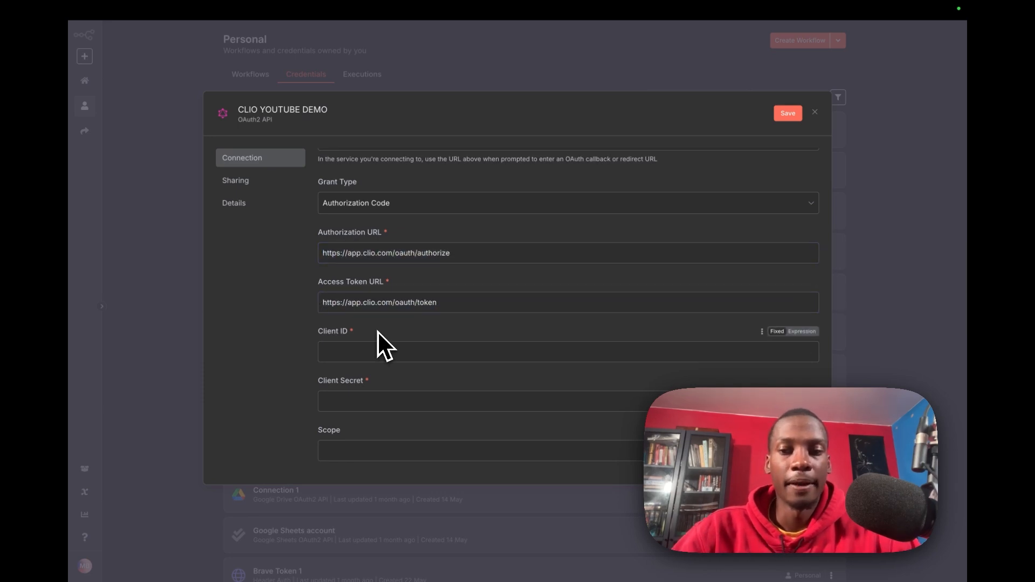
Step: Enter the Clio app's client ID and client secret in the matching fields of the n8n credential
left_click_drag(353, 294, 321, 299)
left_click(405, 357)
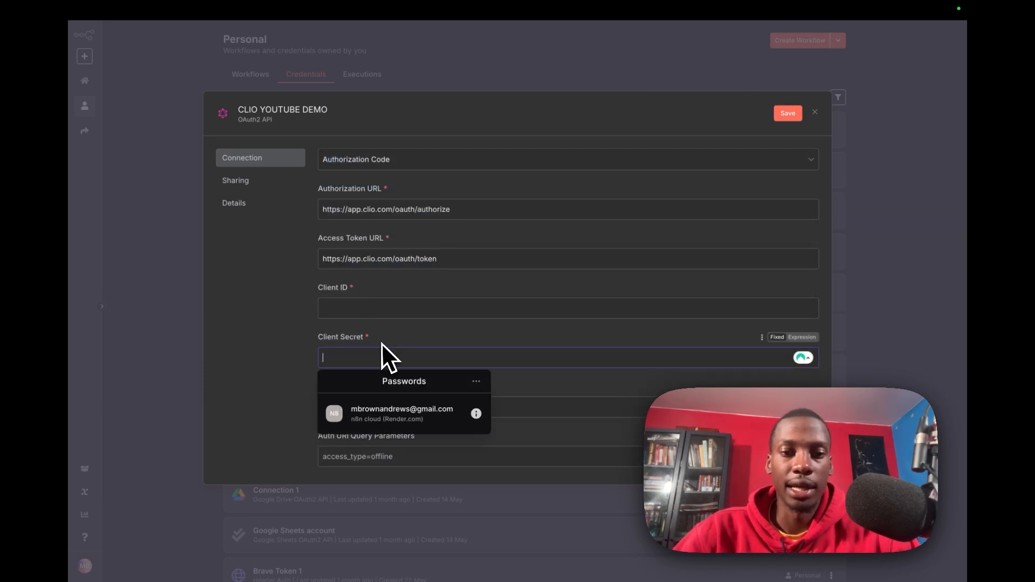
left_click_drag(373, 341, 312, 343)
left_click(296, 341)
scroll(355, 306, "up", 1)
scroll(354, 305, "up", 1)
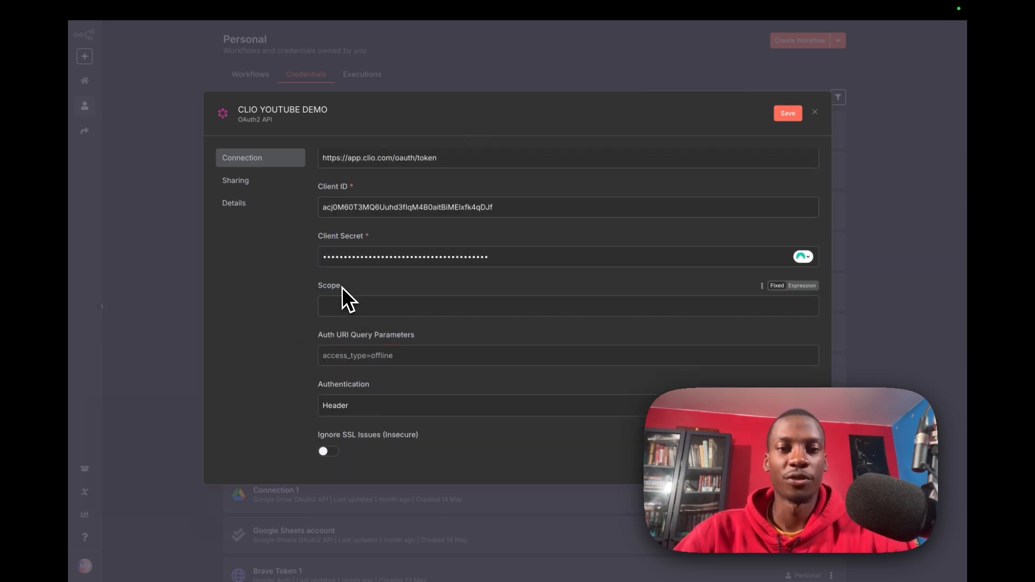
Step: Leave the Scope empty and Authentication on Header, and start connecting the account
left_click_drag(342, 296, 351, 320)
left_click(349, 305)
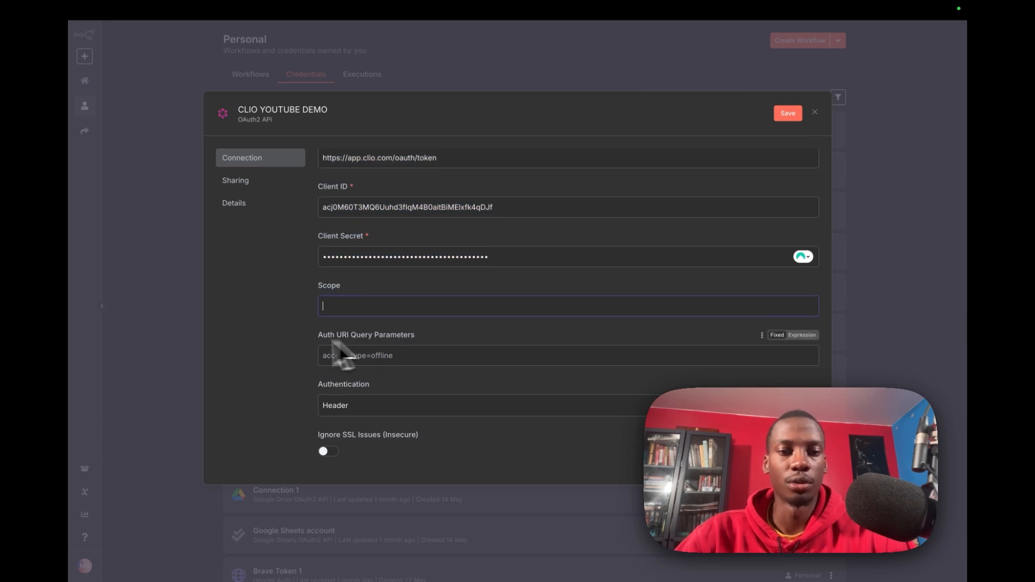
scroll(370, 369, "down", 2)
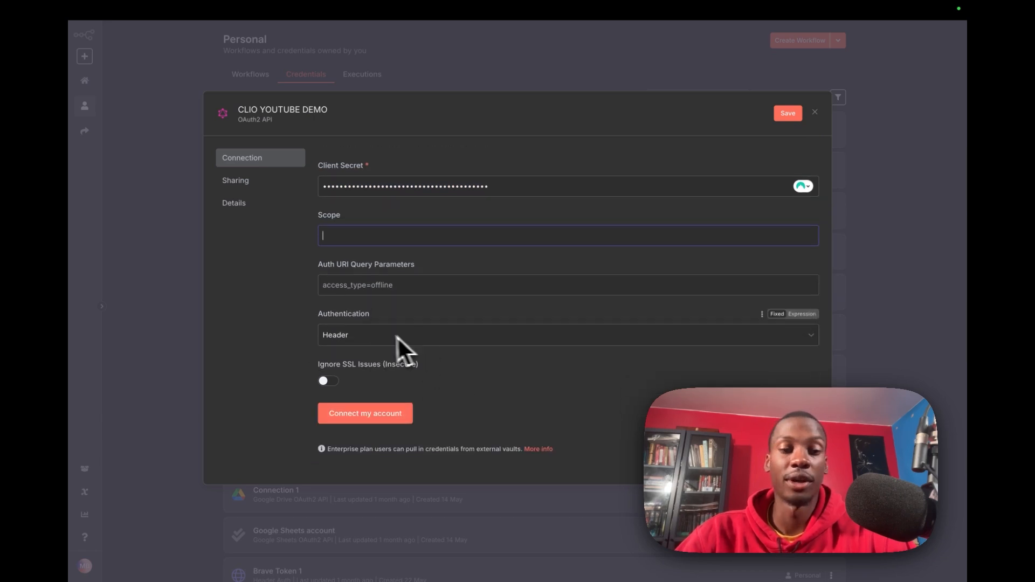
left_click_drag(377, 315, 318, 324)
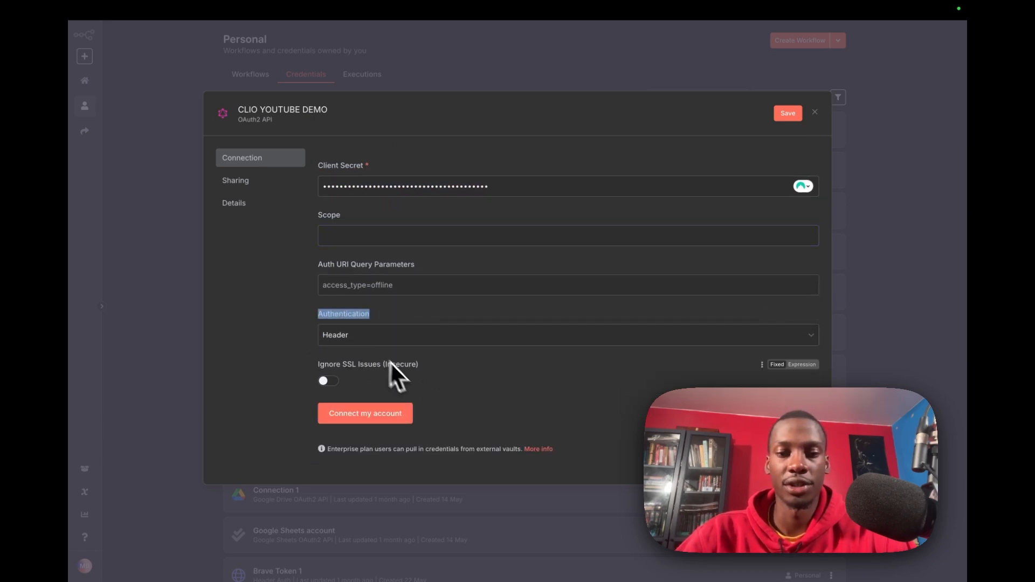
scroll(420, 385, "down", 1)
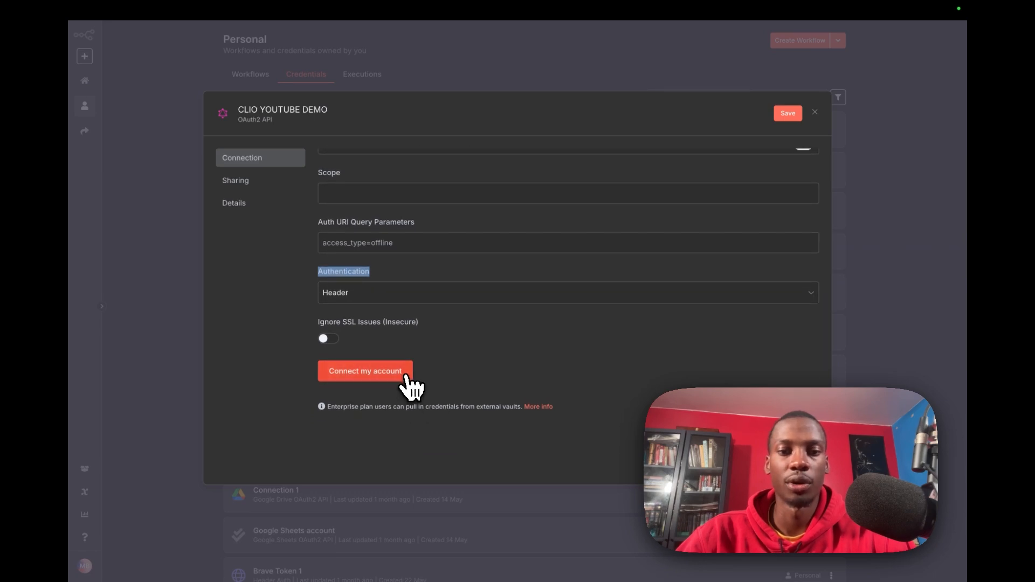
left_click(378, 376)
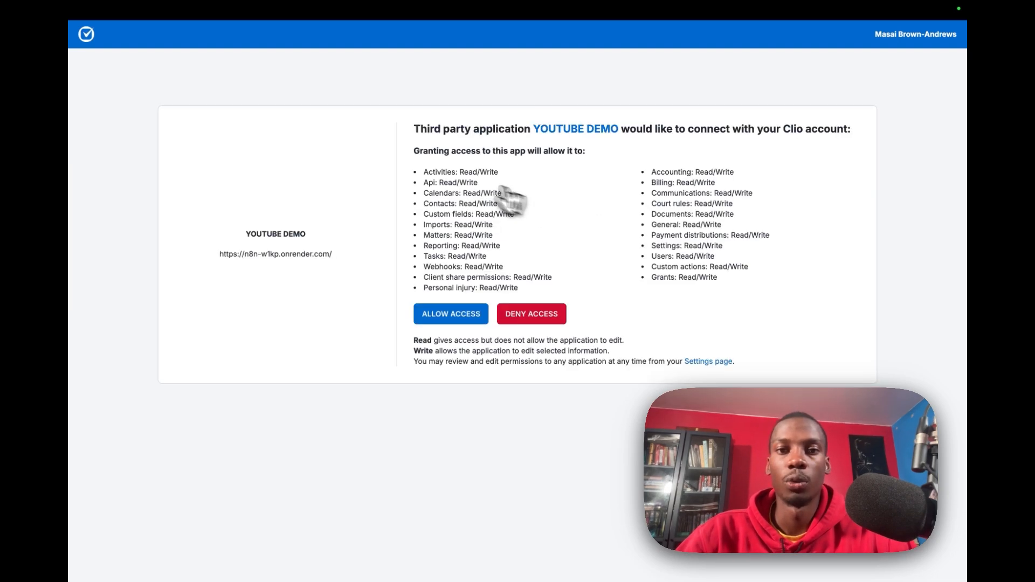
Step: Review the requested permissions and allow the YOUTUBE DEMO app to access the Clio account
left_click_drag(420, 135, 770, 285)
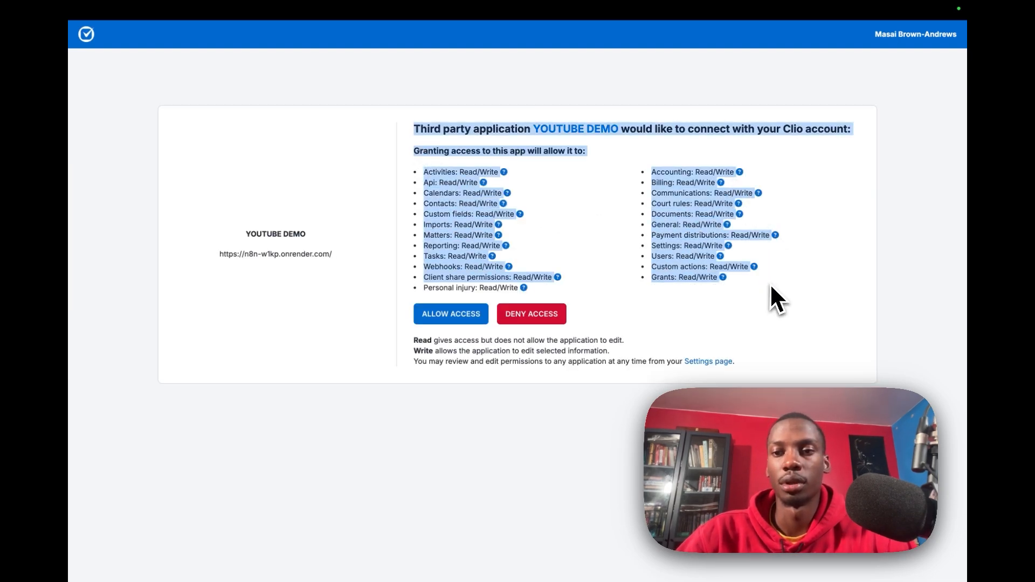
left_click(613, 247)
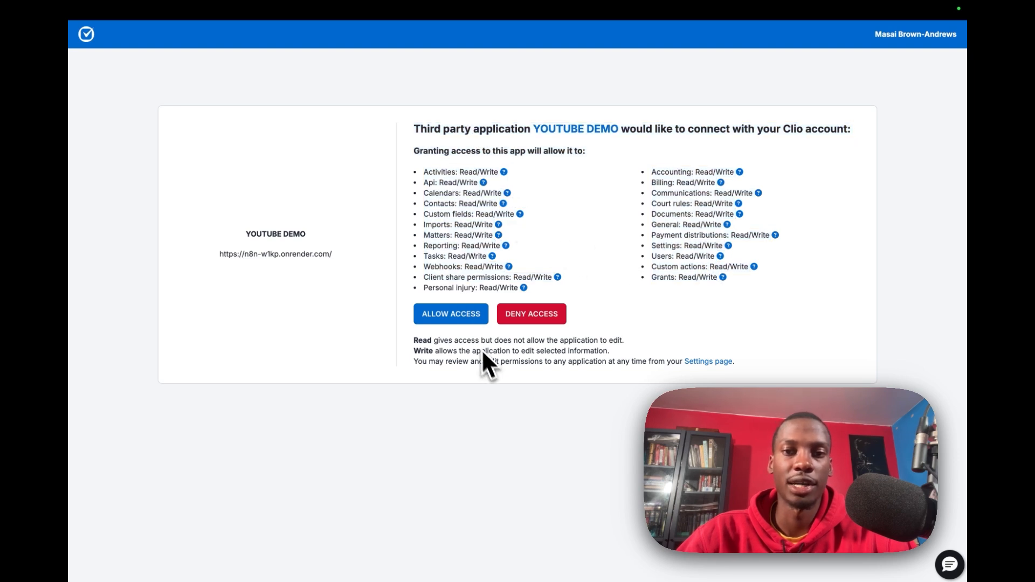
left_click(460, 322)
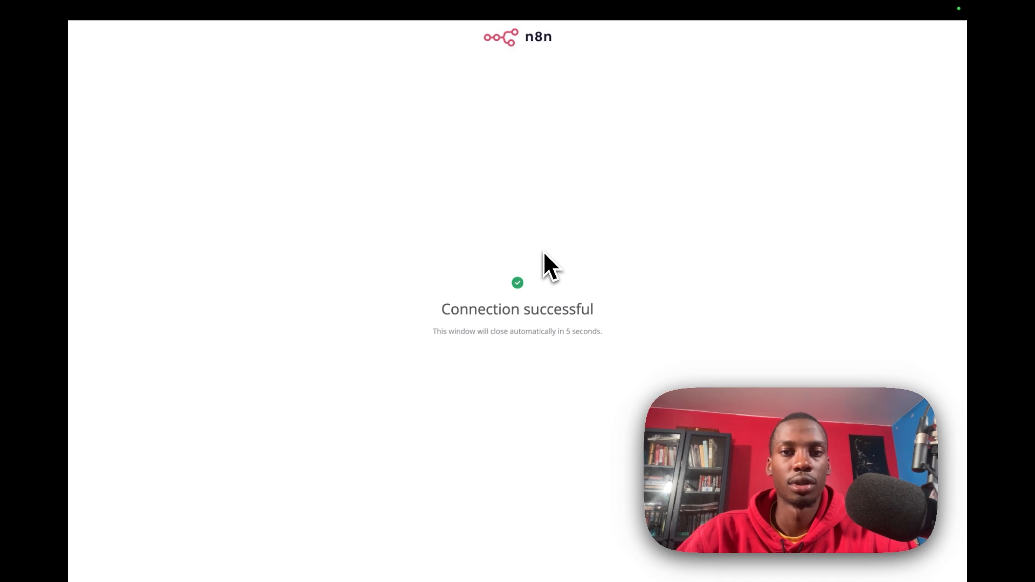
left_click_drag(440, 310, 660, 309)
left_click(612, 336)
left_click_drag(609, 337, 395, 351)
left_click(405, 366)
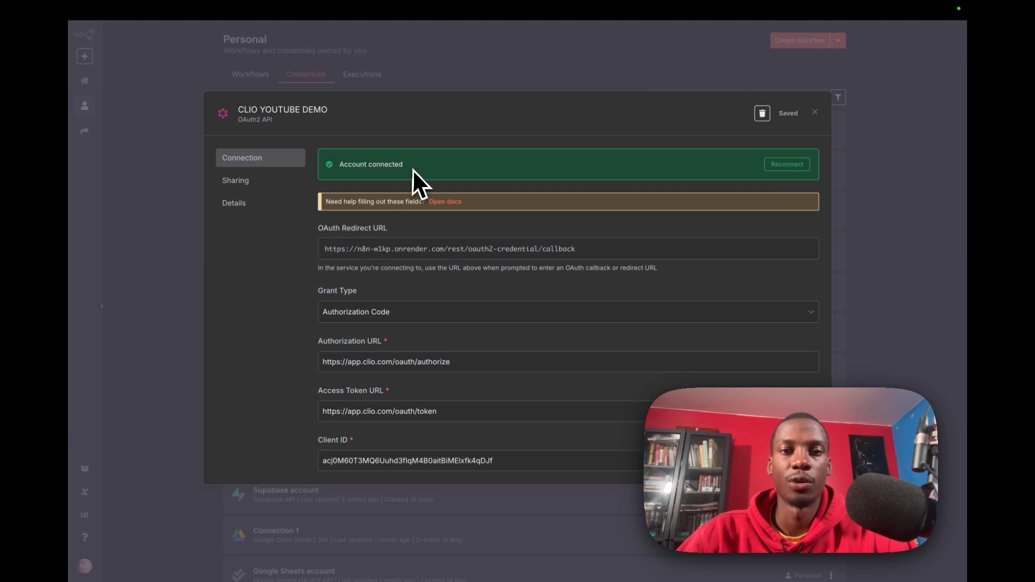
Step: Check the connection status and the name of the CLIO YOUTUBE DEMO credential
left_click_drag(412, 169, 336, 165)
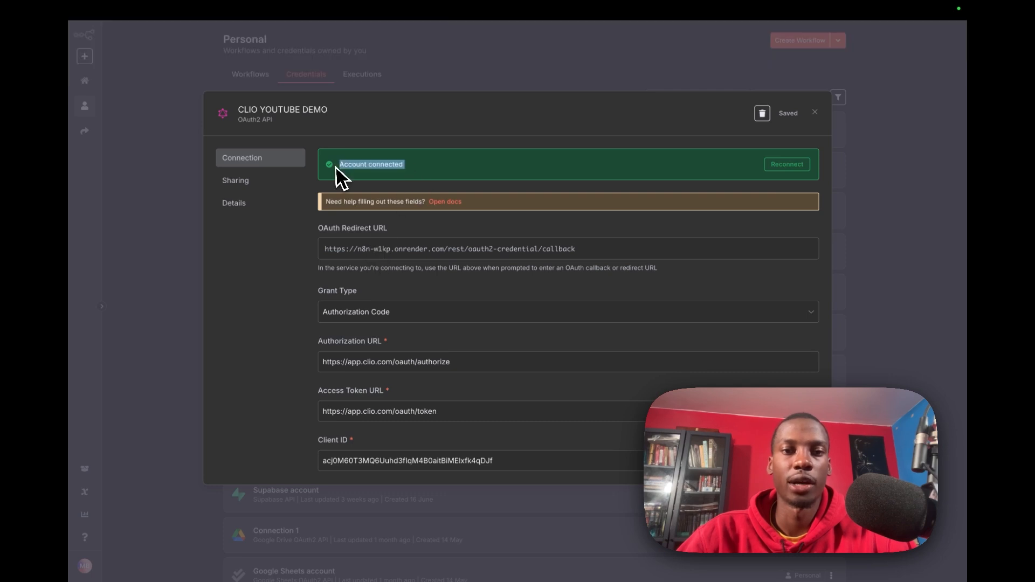
left_click(451, 129)
left_click_drag(330, 111, 240, 113)
left_click(282, 263)
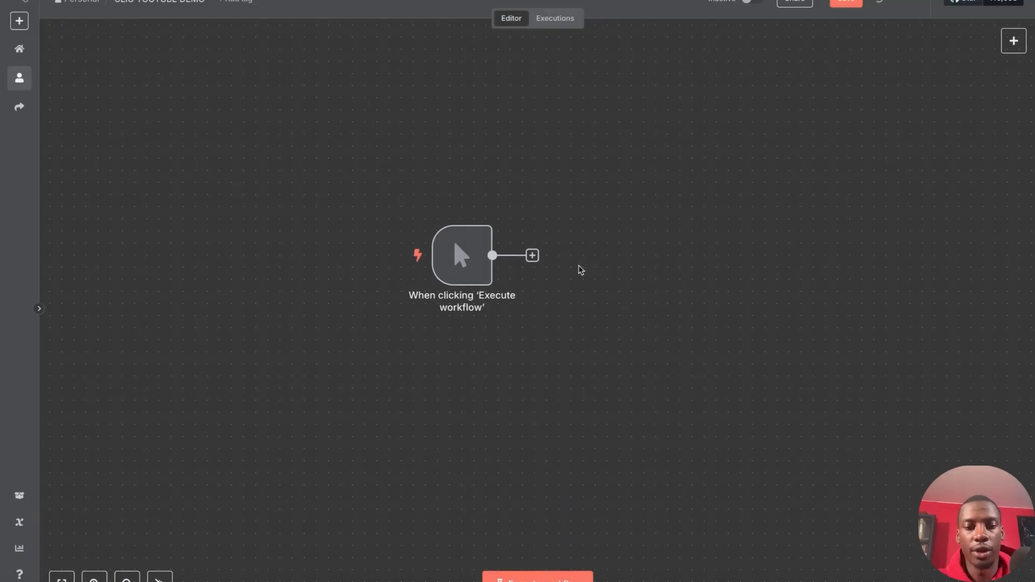
Step: Add an HTTP Request node after the manual trigger in the CLIO YOUTUBE DEMO workflow
left_click_drag(386, 185, 559, 367)
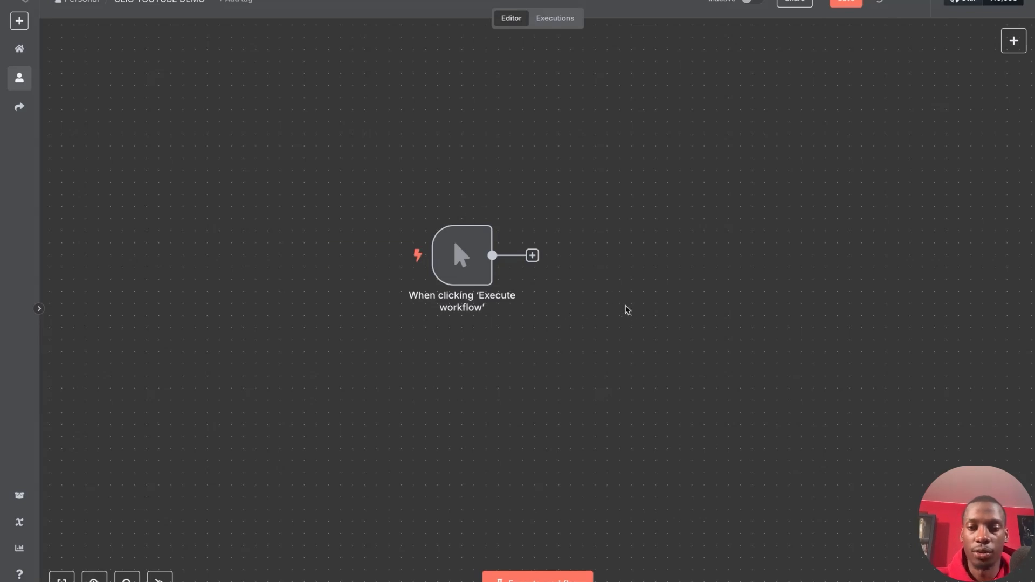
left_click(533, 256)
type("http")
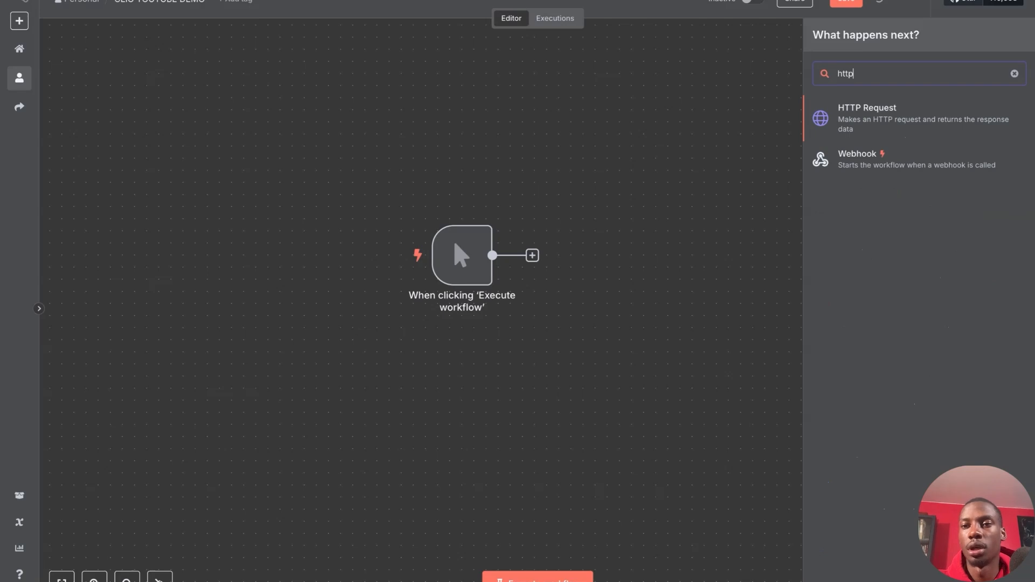
key("Return")
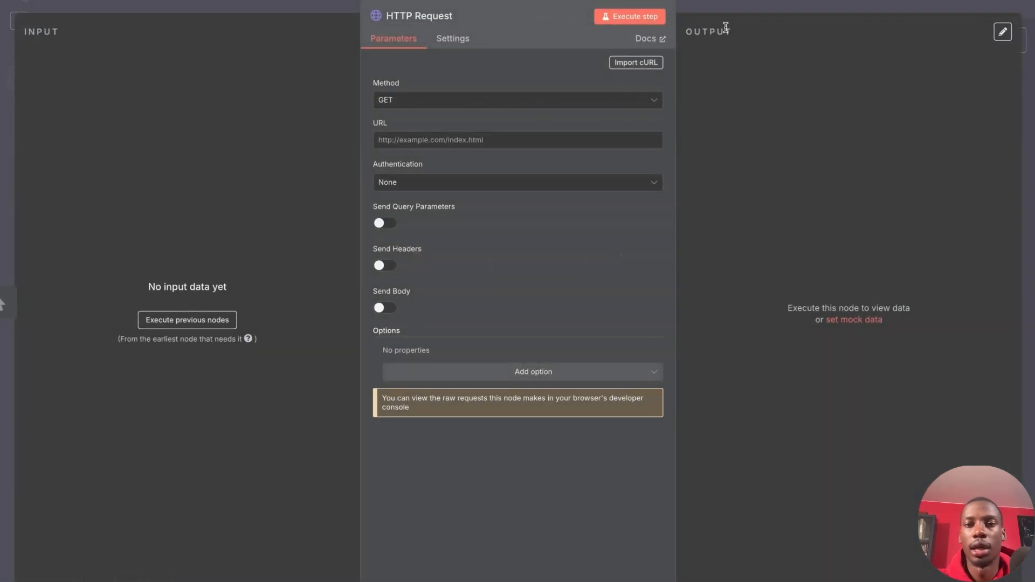
Step: Set the node's authentication to Generic Credential Type with OAuth2 API, using the CLIO YOUTUBE DEMO credential
left_click(436, 184)
left_click(445, 286)
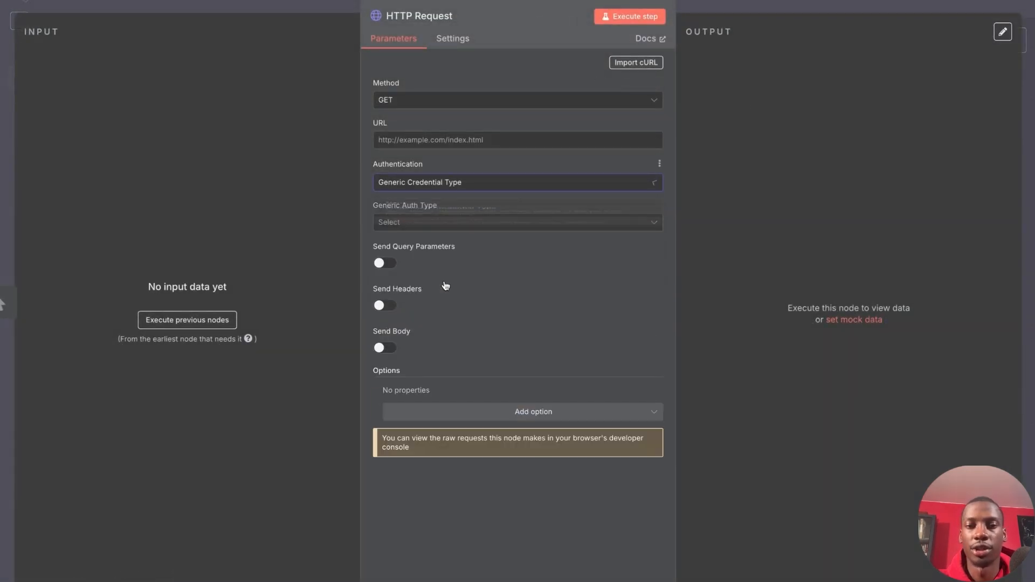
left_click(447, 226)
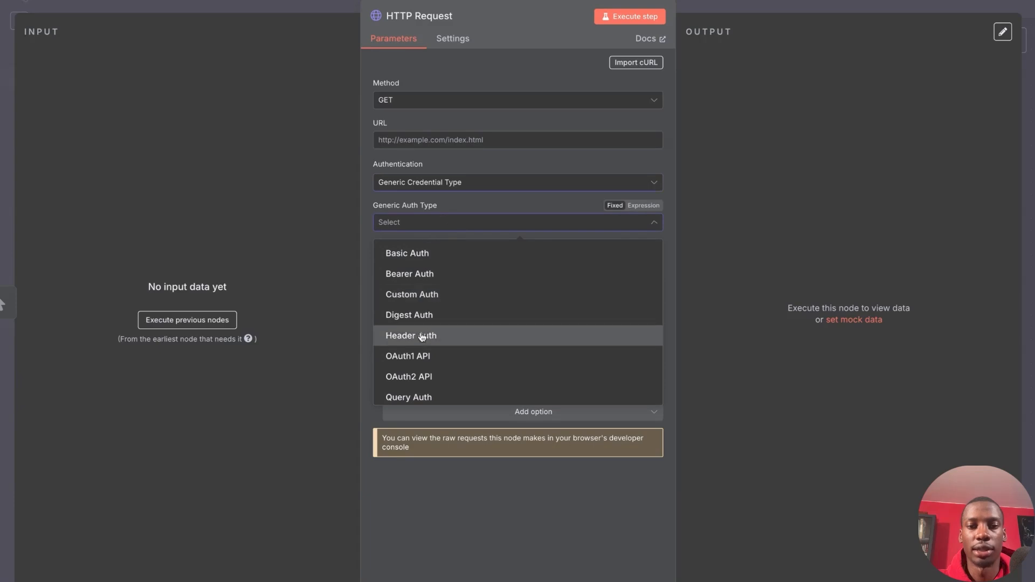
left_click(437, 377)
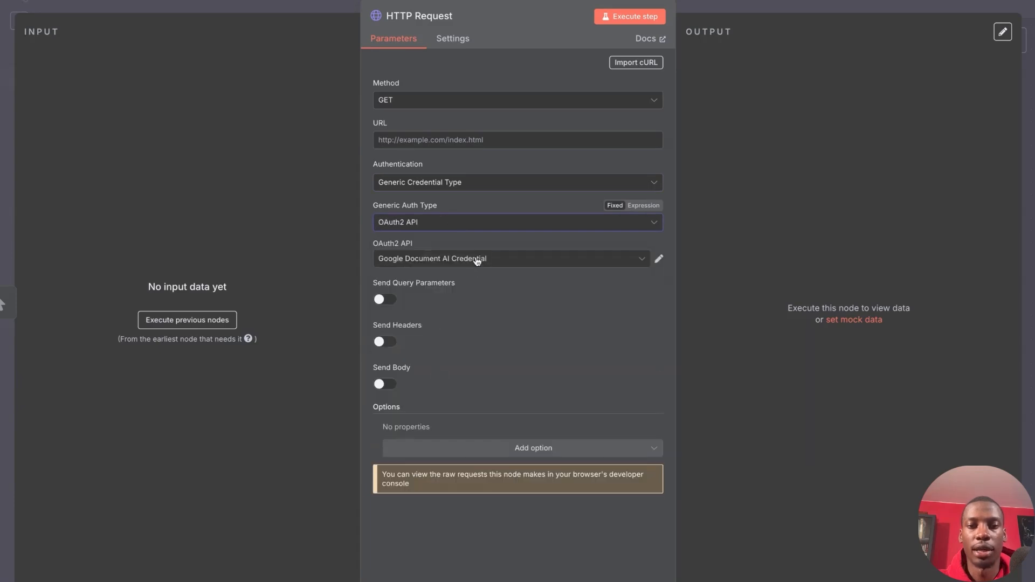
left_click(476, 259)
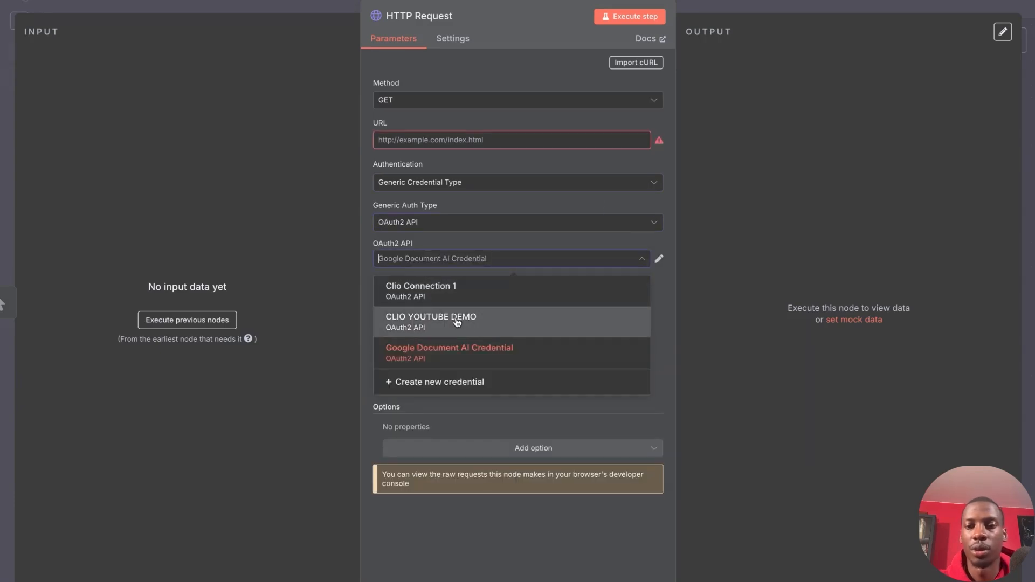
left_click(457, 322)
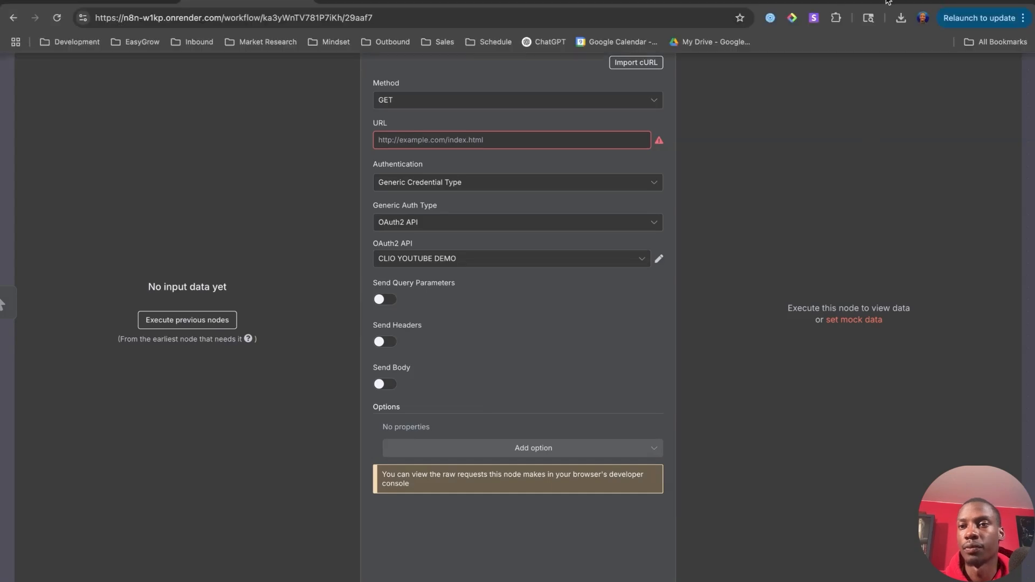
Step: Switch to the Clio API reference and check its address, docs.developers.clio.com/api-reference/
left_click(886, 2)
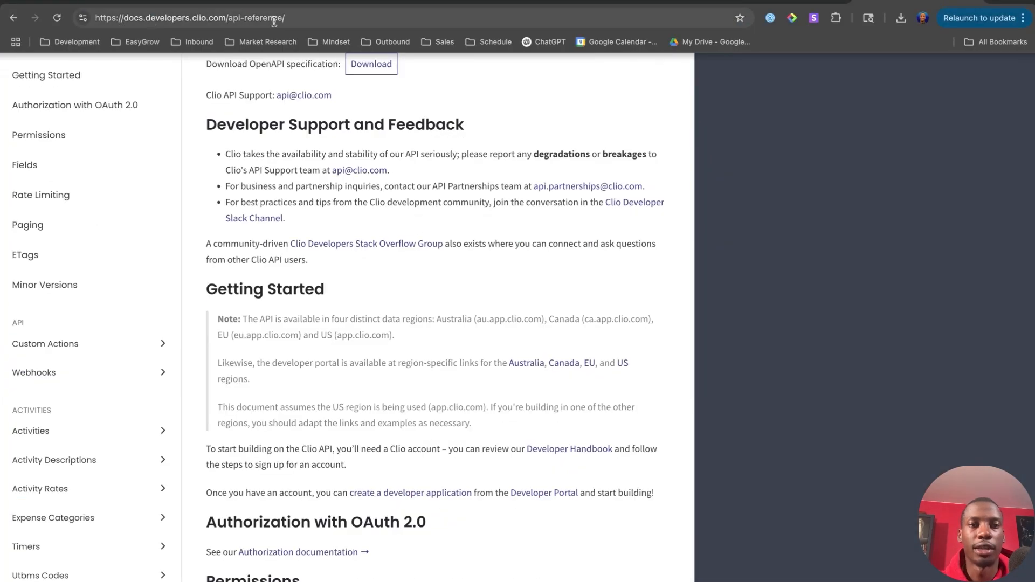
left_click(273, 21)
left_click(243, 20)
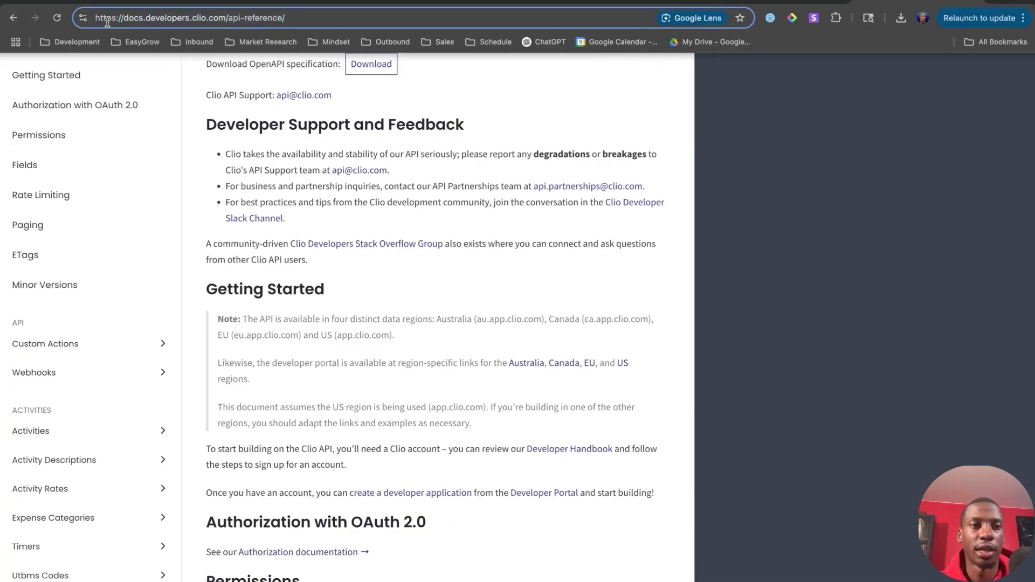
left_click_drag(127, 18, 292, 20)
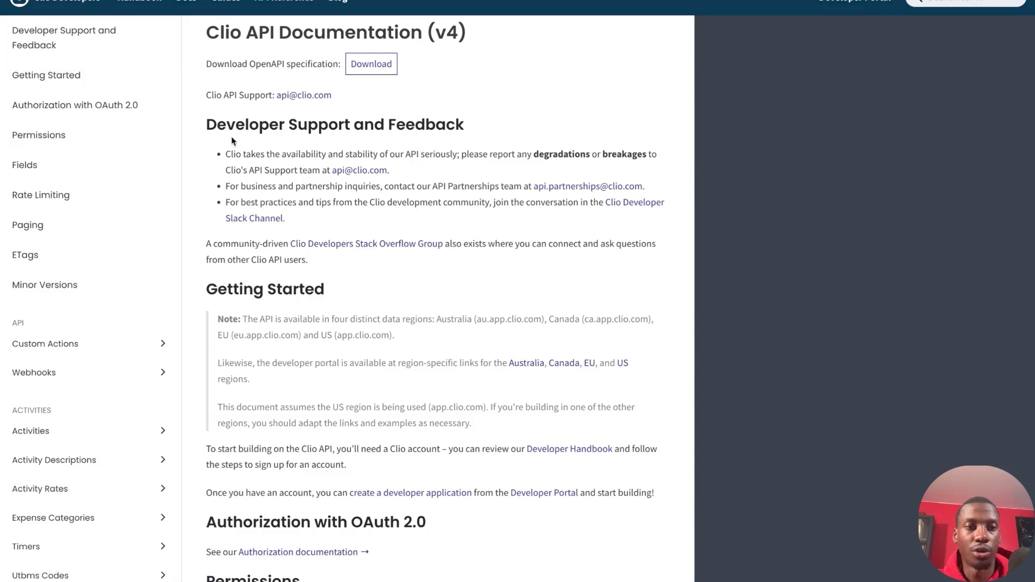
Step: Look through the API reference's resource categories, from Activities and Billing through Calendars and Contacts to Documents
mouse_move(2, 112)
left_mouse_down()
mouse_move(157, 400)
mouse_move(184, 527)
mouse_move(189, 566)
mouse_move(178, 581)
left_mouse_up()
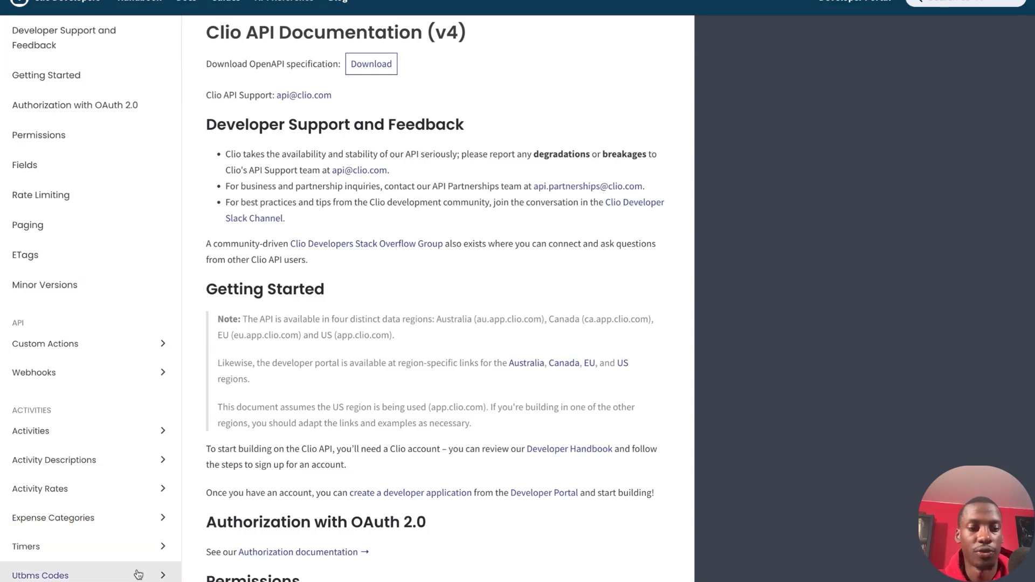
scroll(120, 513, "down", 4)
scroll(121, 512, "down", 1)
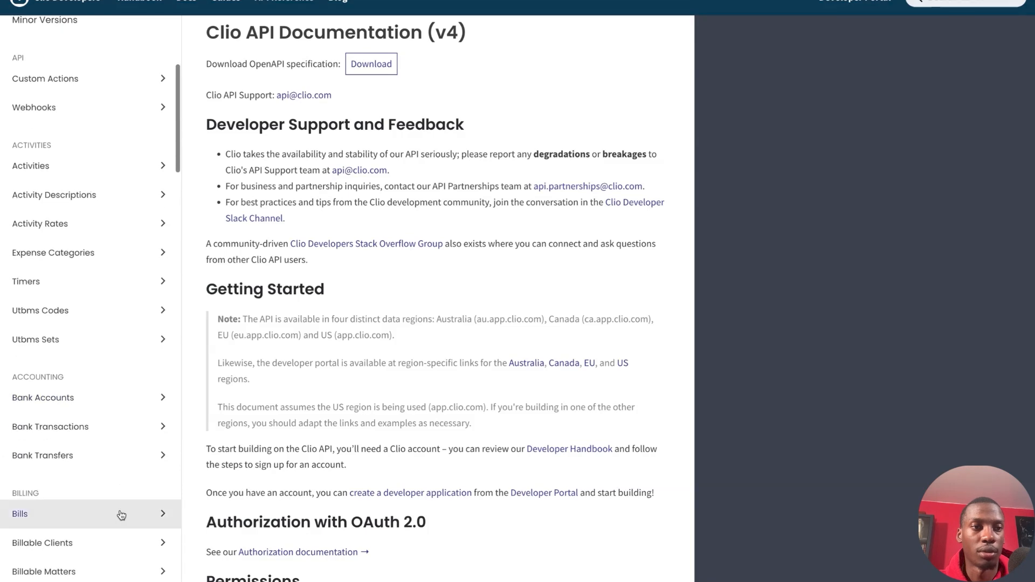
scroll(72, 370, "down", 5)
mouse_move(2, 176)
left_mouse_down()
mouse_move(1, 226)
mouse_move(108, 566)
mouse_move(185, 565)
mouse_move(185, 434)
left_mouse_up()
scroll(153, 424, "down", 5)
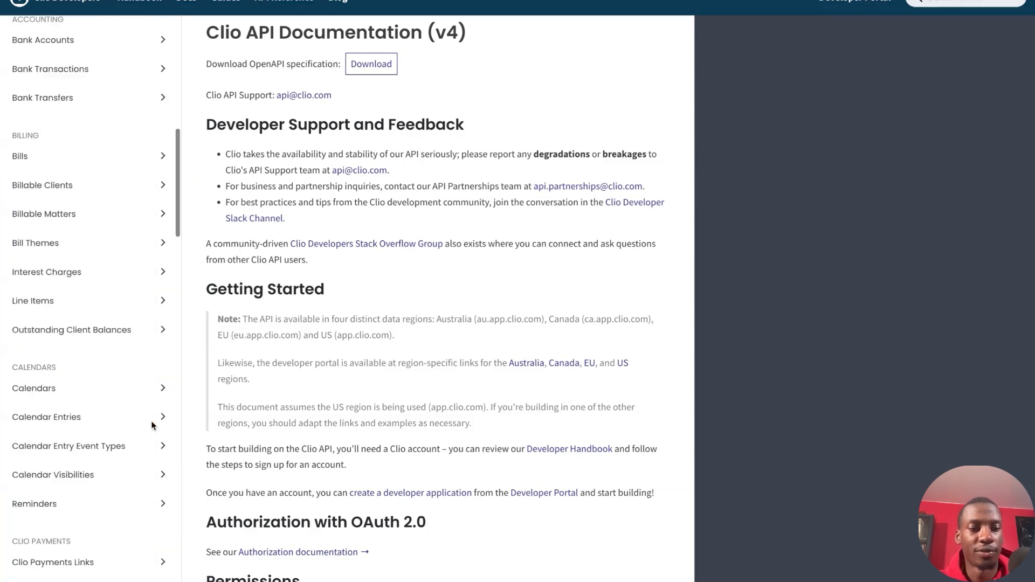
scroll(132, 481, "down", 10)
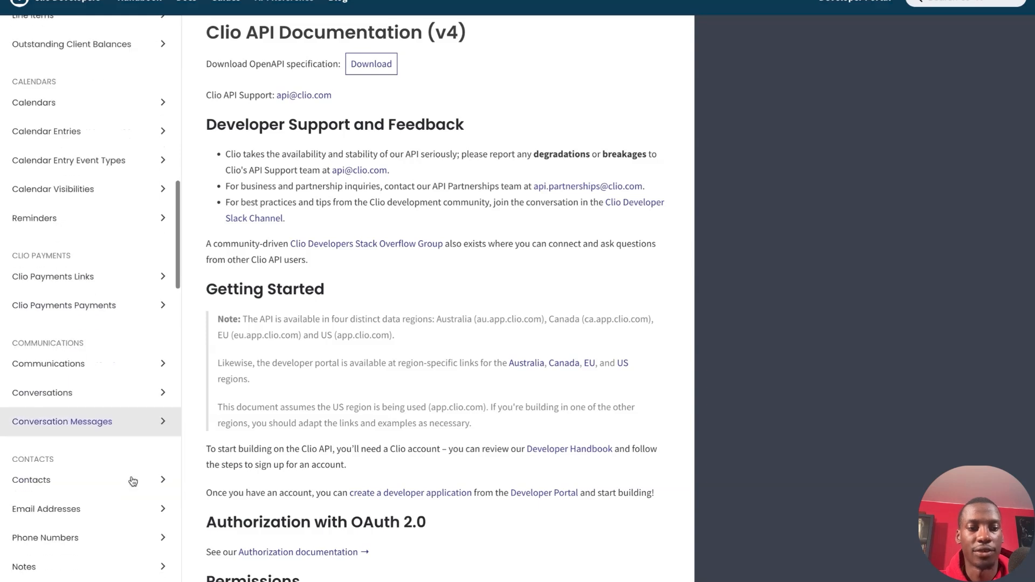
scroll(132, 480, "down", 2)
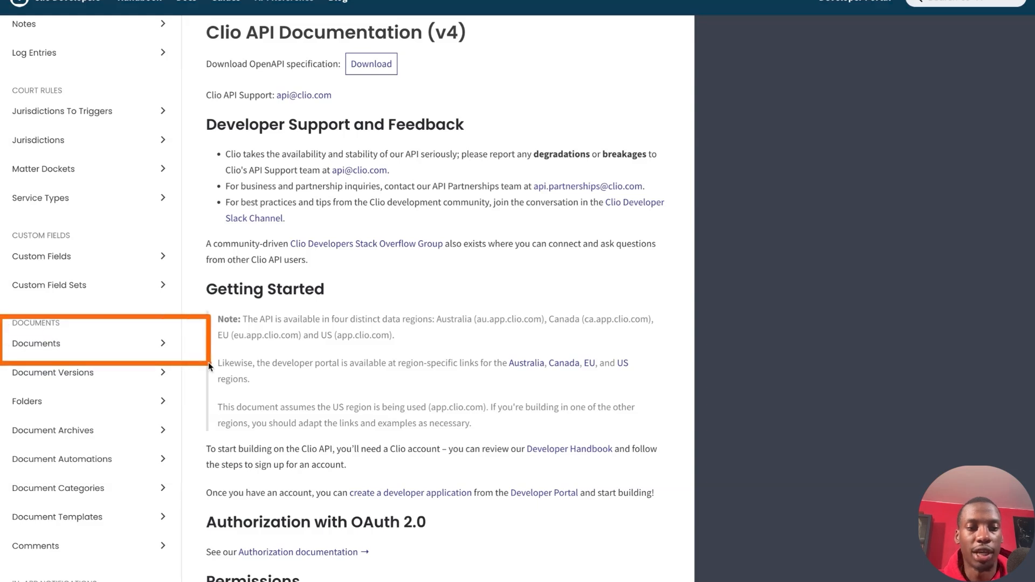
Step: Open the Documents endpoint reference for Return the data for all Documents
left_click(144, 348)
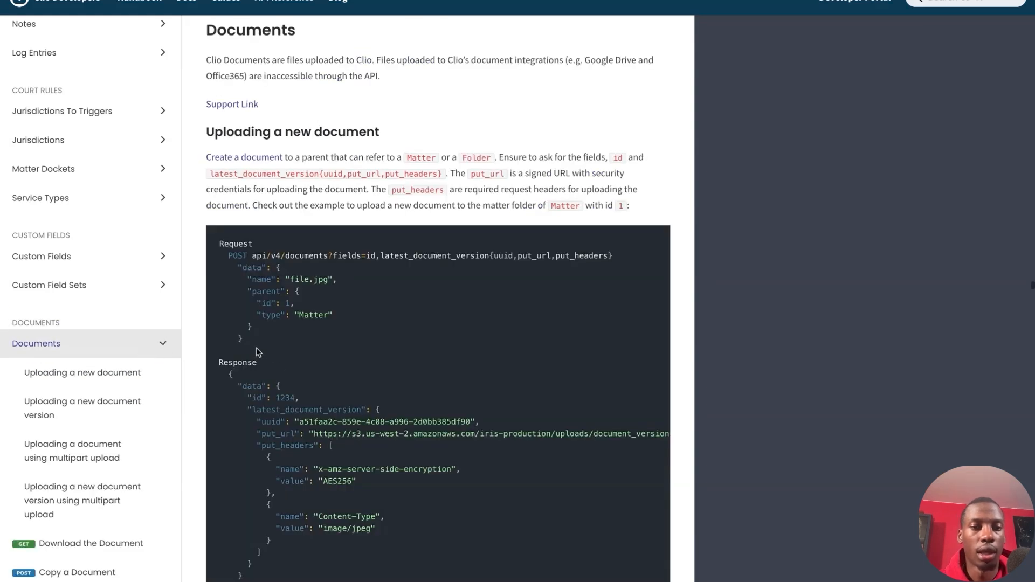
scroll(176, 410, "down", 3)
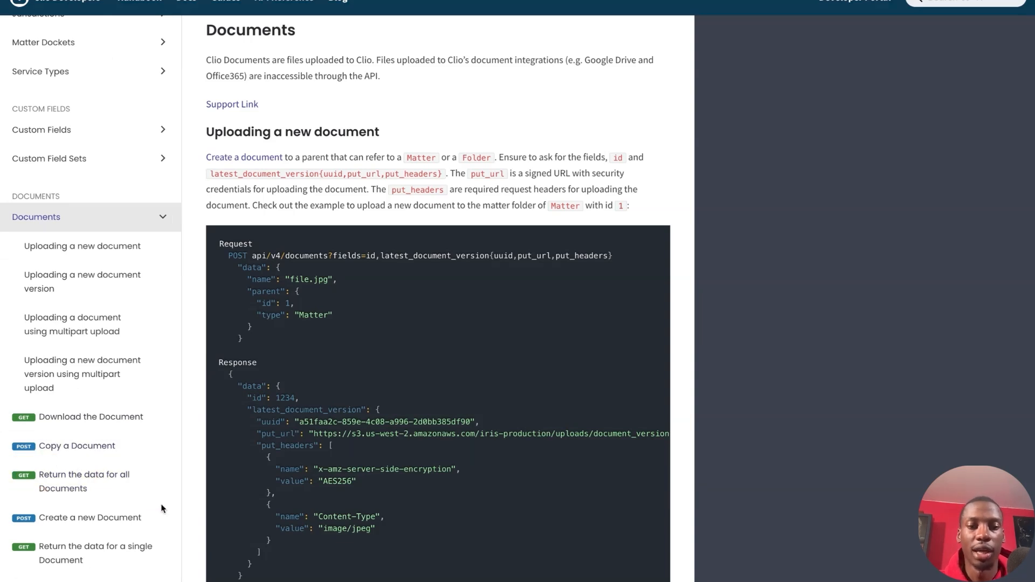
left_click(109, 500)
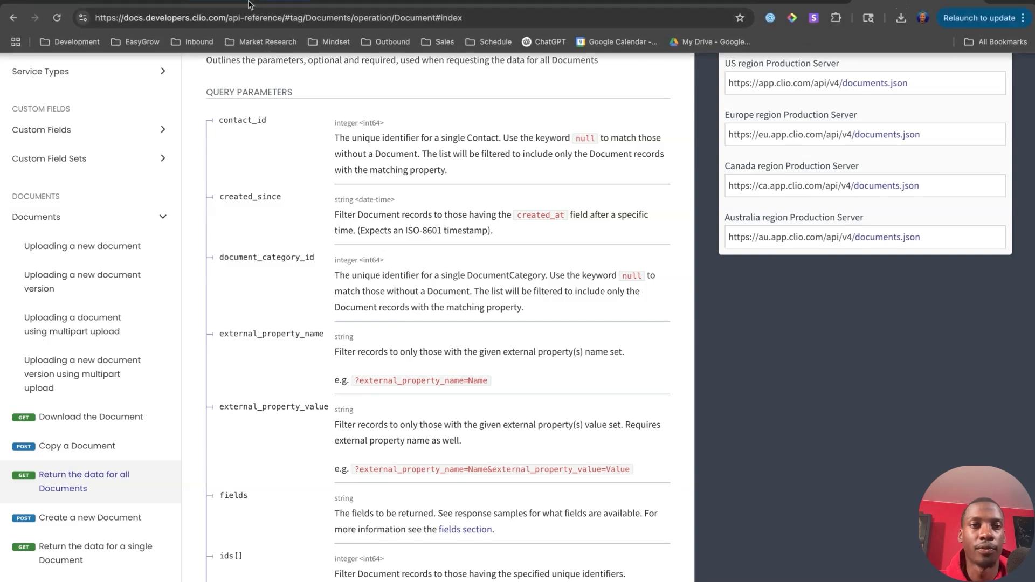
left_click(248, 1)
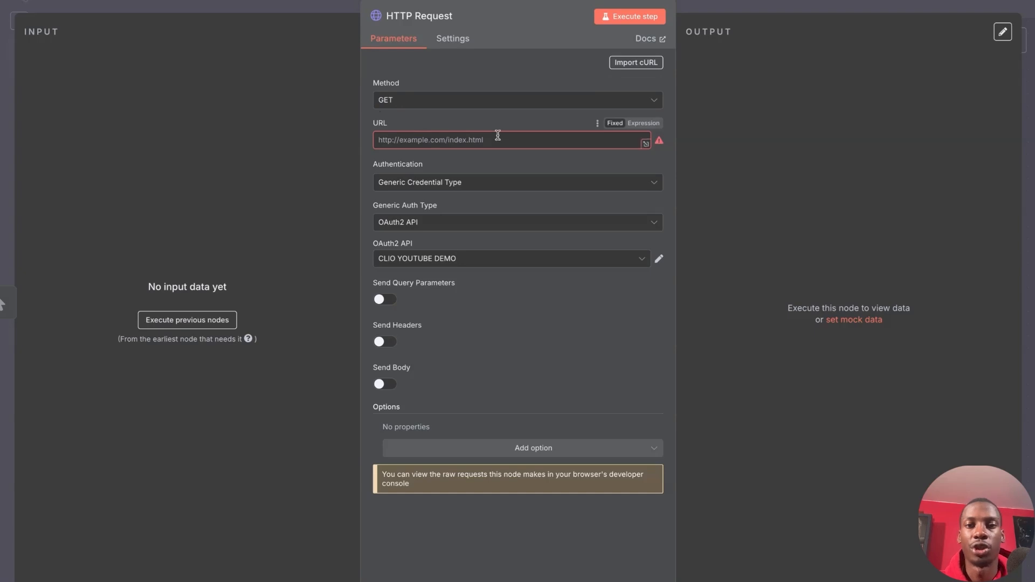
mouse_move(733, 2)
left_click(781, 1)
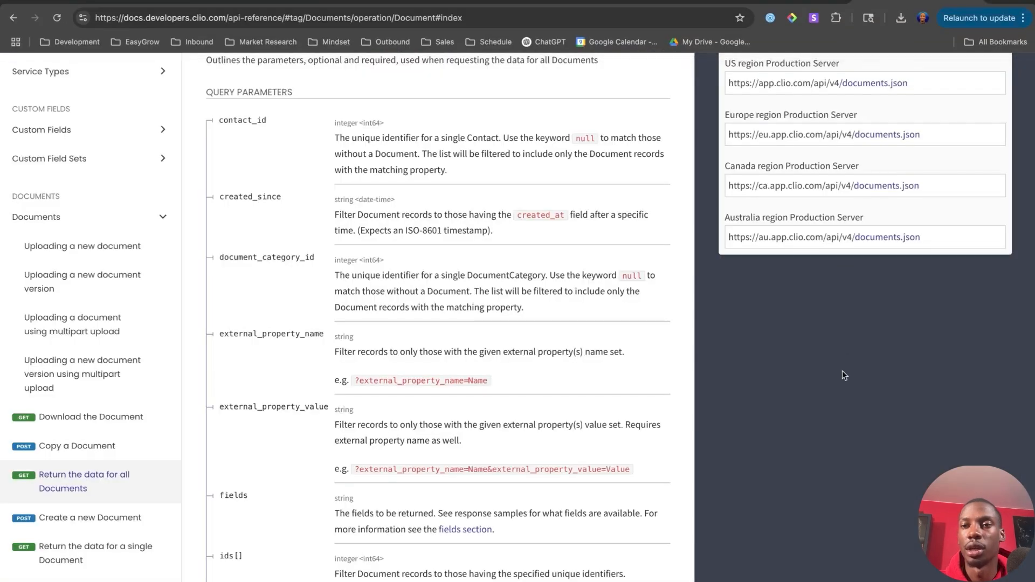
left_click(809, 89)
key("super+c")
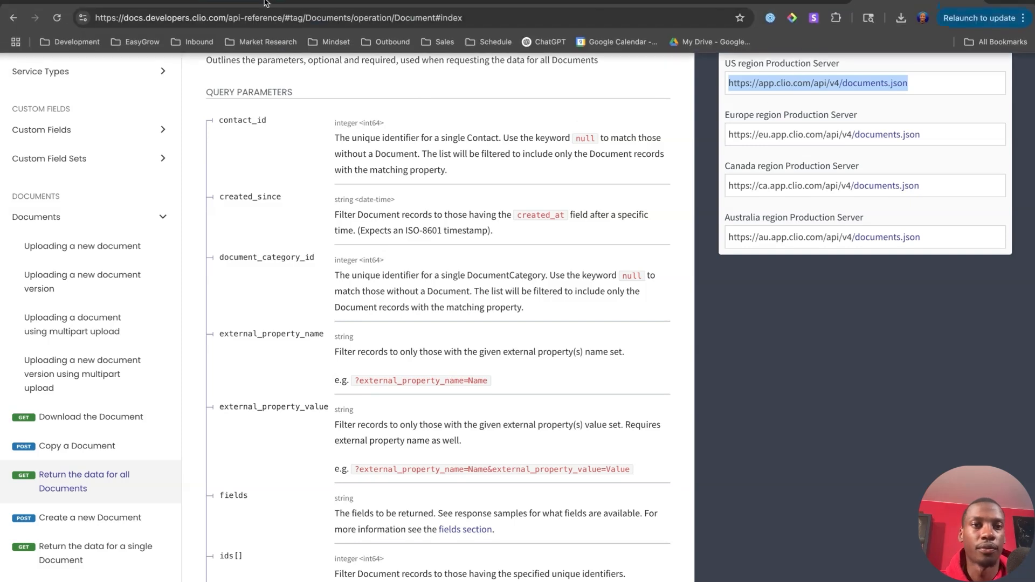
left_click(274, 1)
left_click(423, 138)
key("super+v")
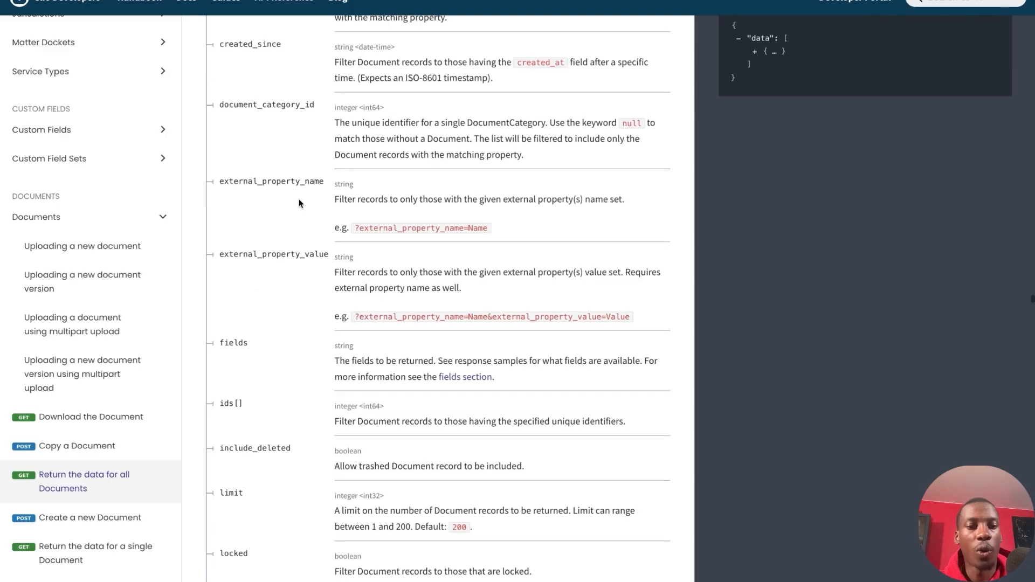
Step: Find the matter_id query parameter in the reference for returning all Documents
scroll(259, 294, "down", 5)
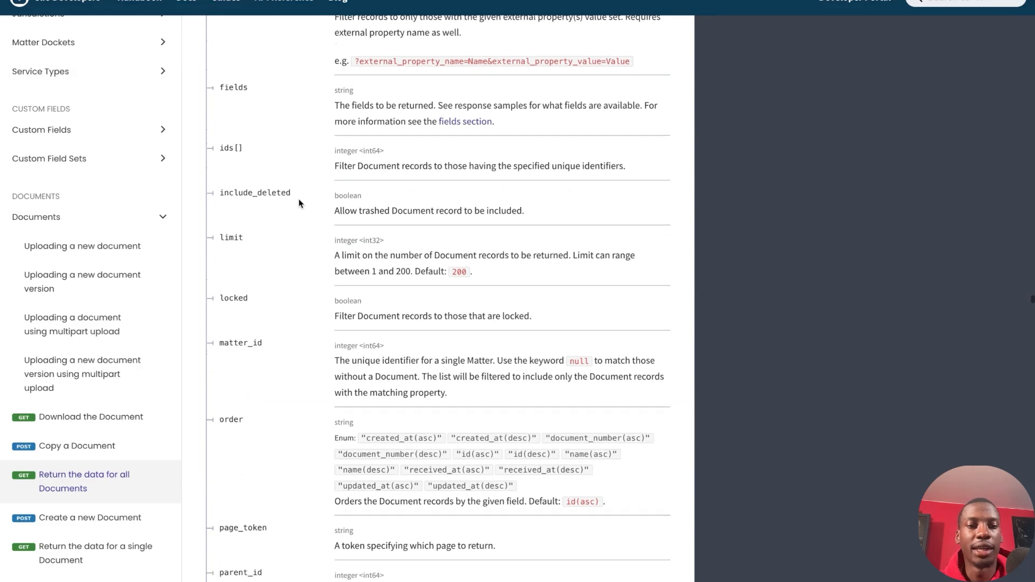
left_click_drag(264, 306, 217, 299)
left_click(238, 300)
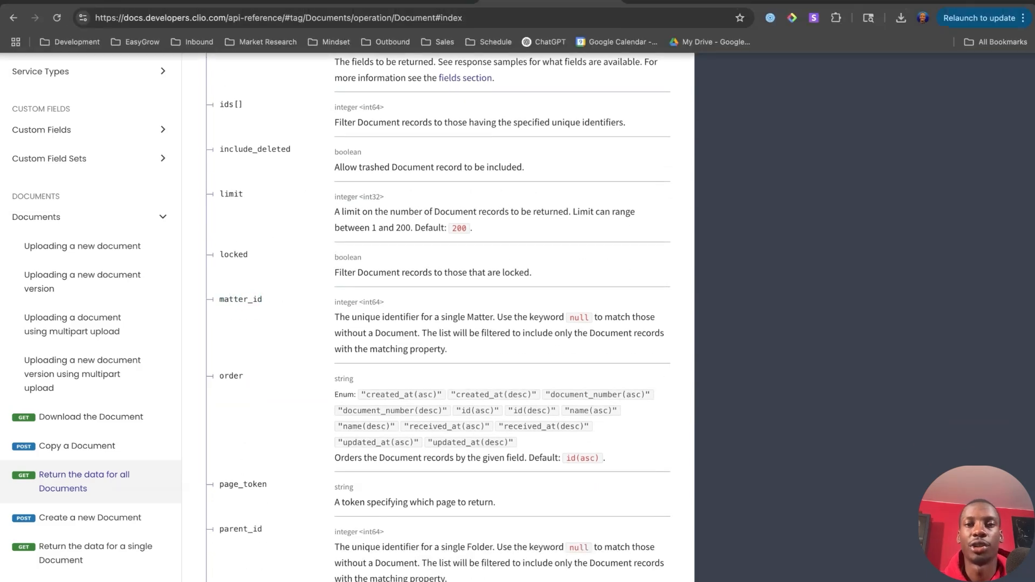
Step: Review the documents stored on the sample Last Will & Testament matter in Clio, and return to the API reference
left_click(420, 2)
left_click_drag(334, 137, 546, 380)
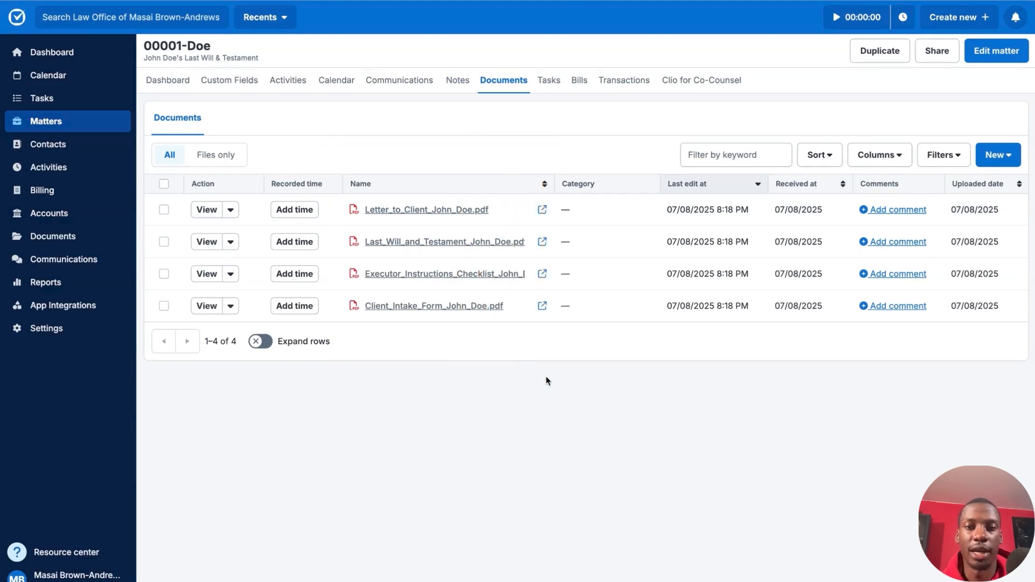
key("ctrl+Tab")
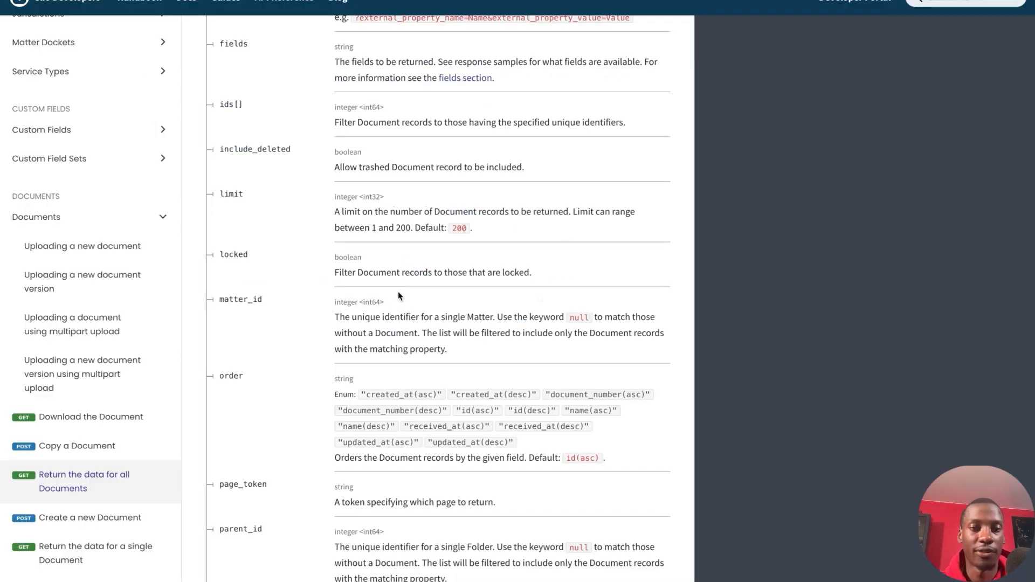
Step: Review the query parameters section for returning all Documents, down to the matter_id entry
scroll(397, 292, "up", 10)
left_click_drag(295, 171, 198, 170)
left_click(275, 217)
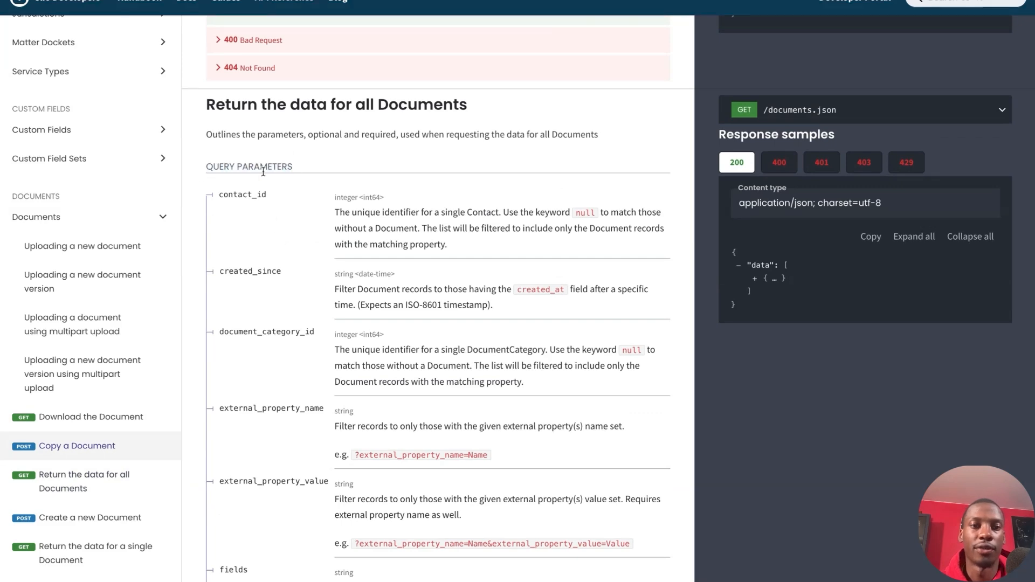
left_click_drag(299, 170, 199, 166)
scroll(226, 161, "down", 2)
left_click(245, 150)
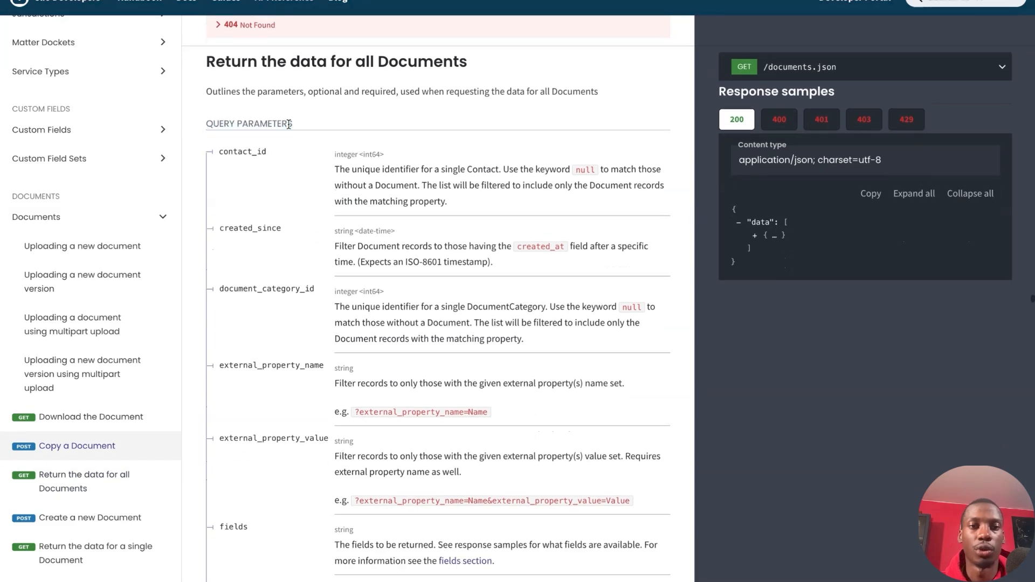
scroll(246, 153, "down", 8)
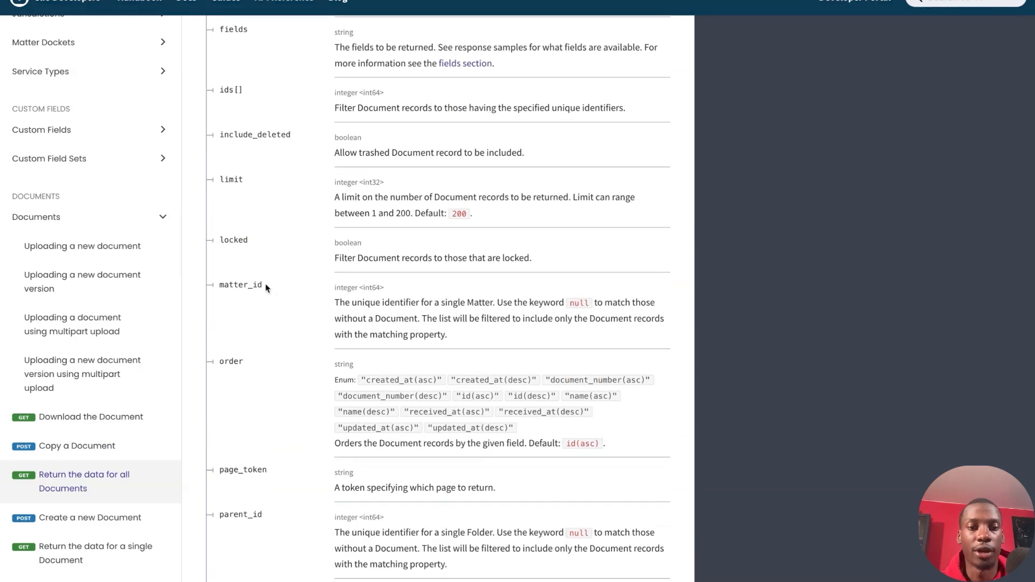
Step: Enable query parameters in the n8n HTTP Request node and name the first one matter_id, copied from the API reference
left_click_drag(249, 284, 217, 286)
key("ctrl+c")
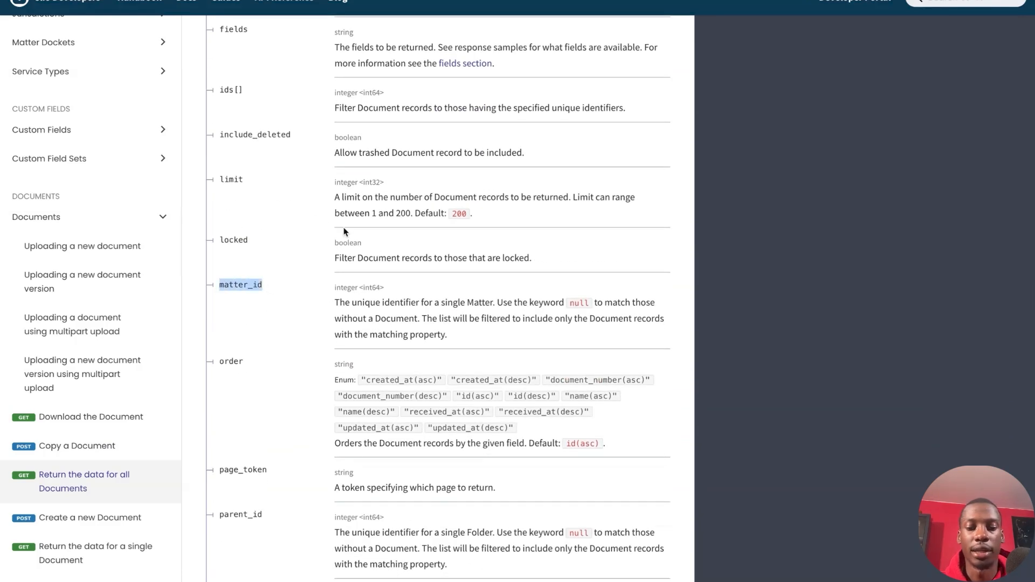
mouse_move(423, 1)
left_click(264, 2)
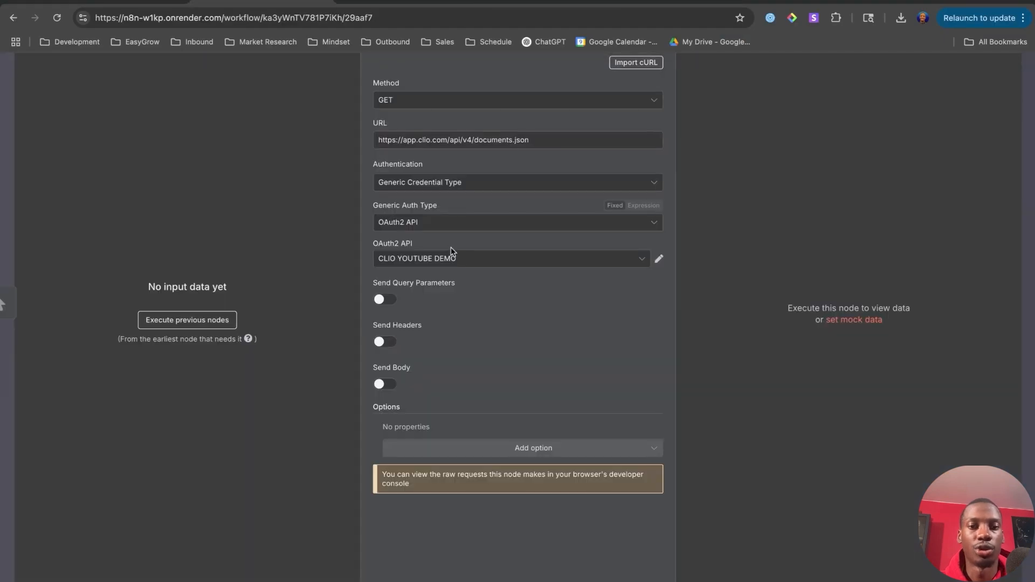
left_click(384, 300)
left_click(435, 401)
key("ctrl+v")
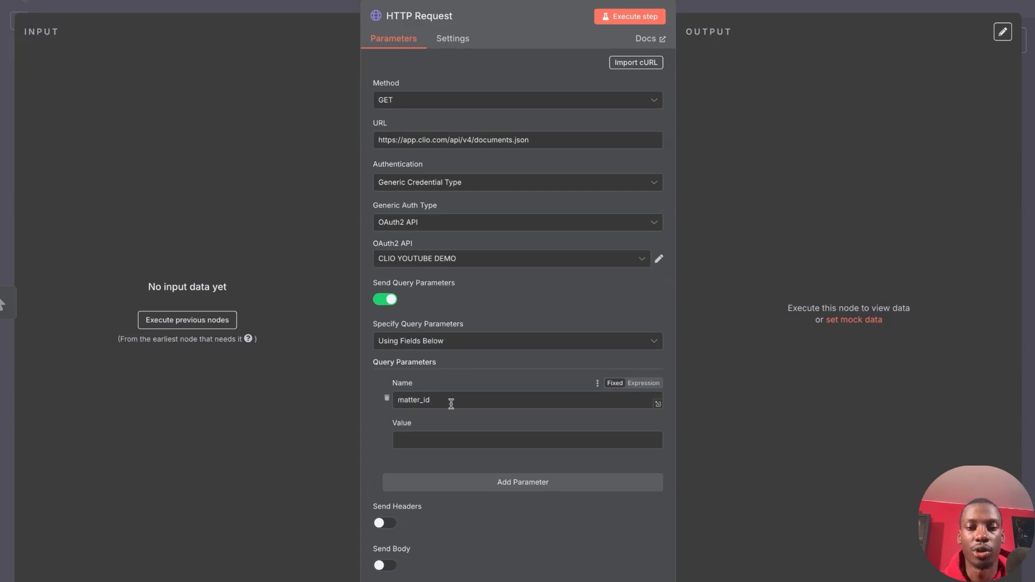
Step: Check the data type and description of the matter_id parameter in the Clio API reference
left_click(437, 440)
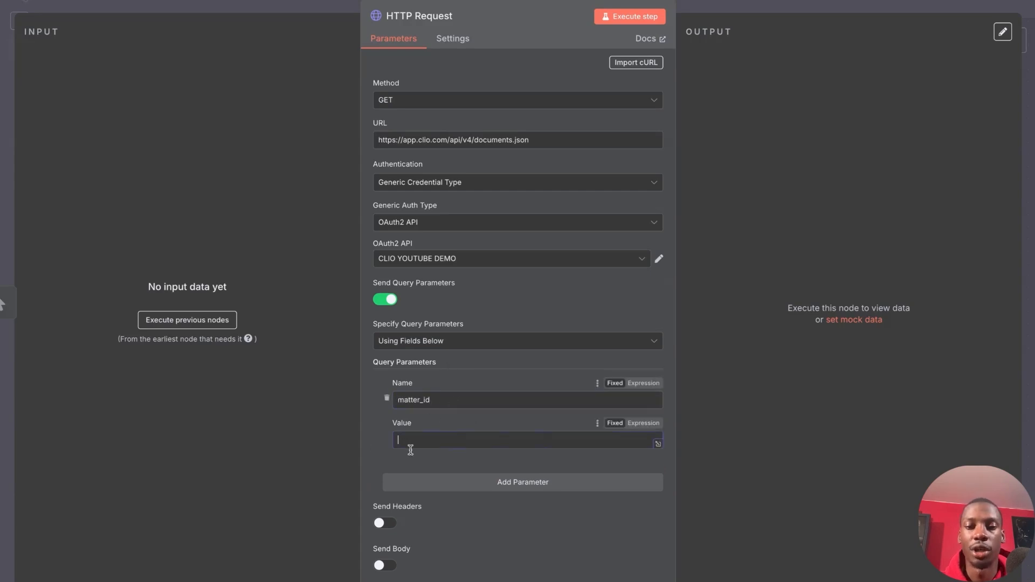
mouse_move(619, 1)
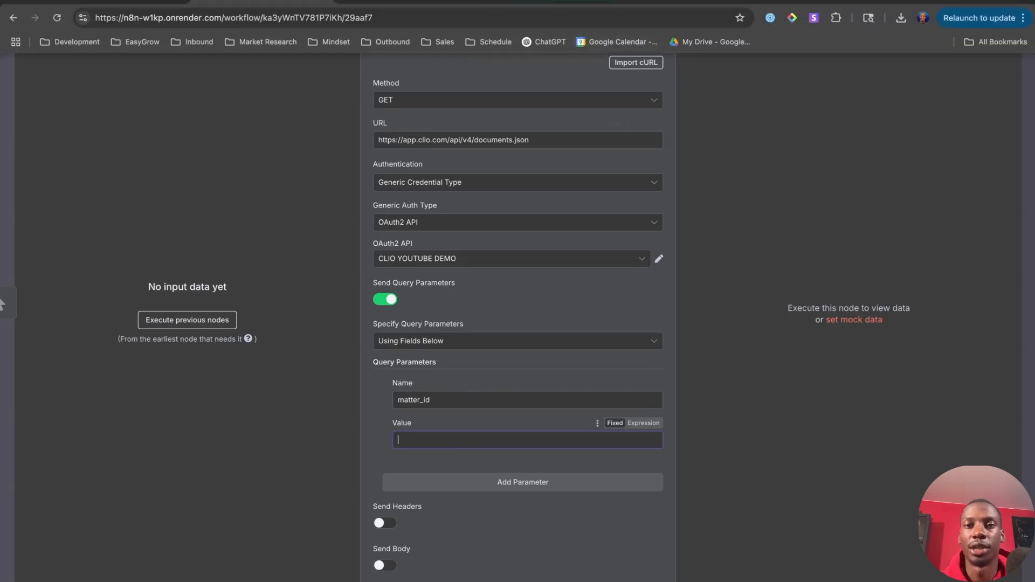
left_click(584, 1)
left_click(327, 313)
left_click_drag(332, 295, 394, 291)
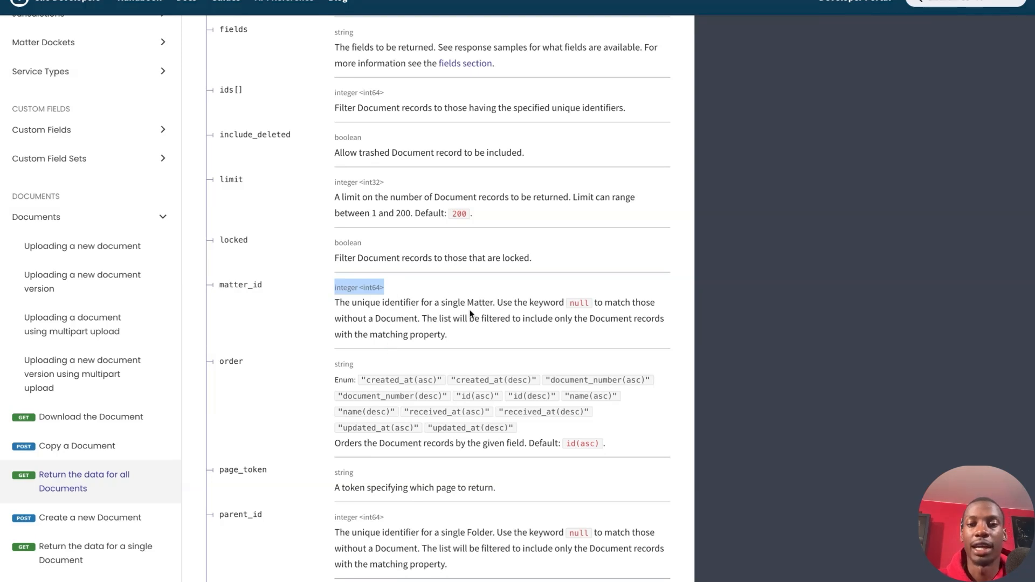
left_click(409, 303)
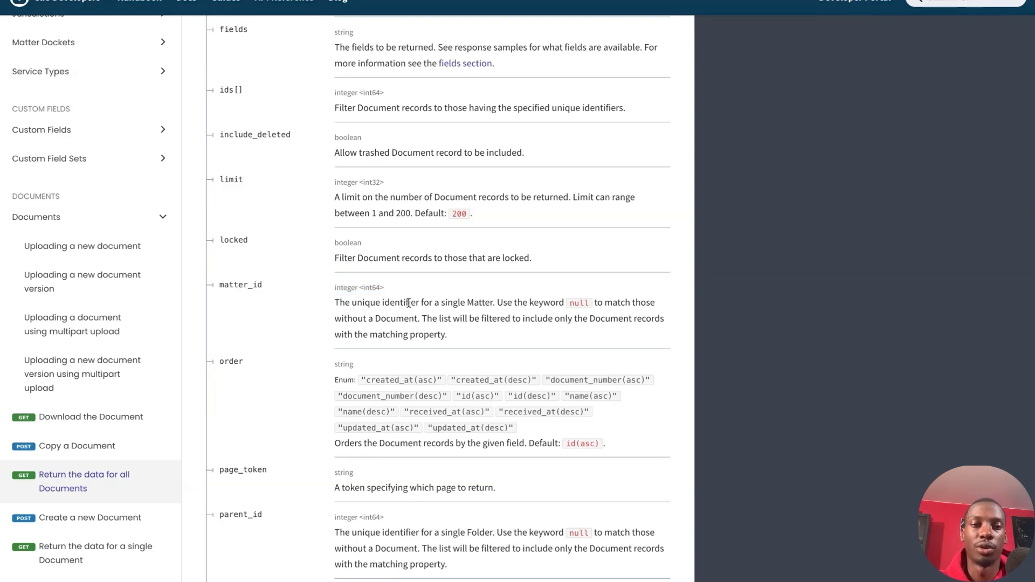
Step: Switch to the Last Will & Testament matter's documents page in Clio and copy the matter ID from its web address
left_click(355, 3)
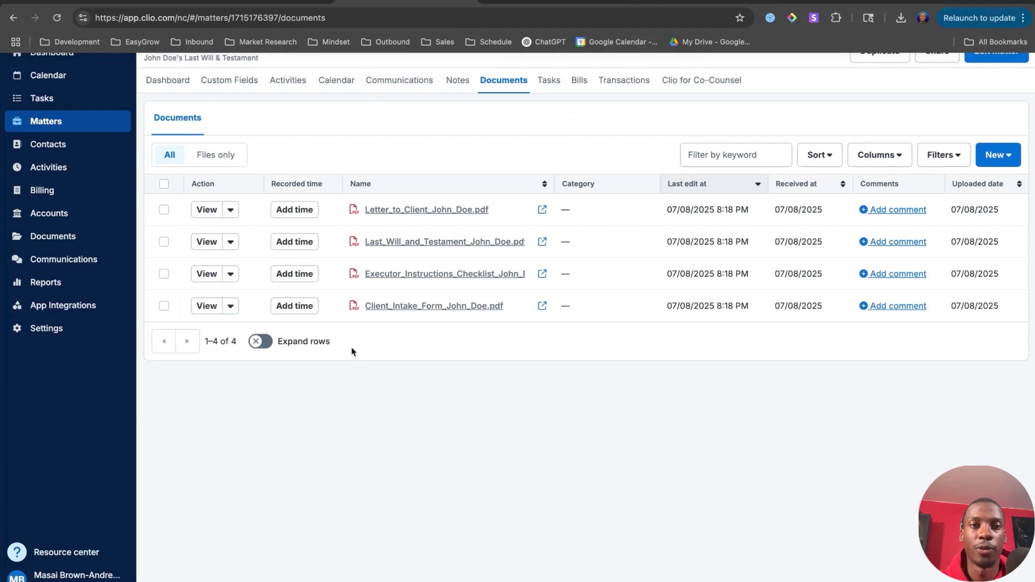
left_click(310, 20)
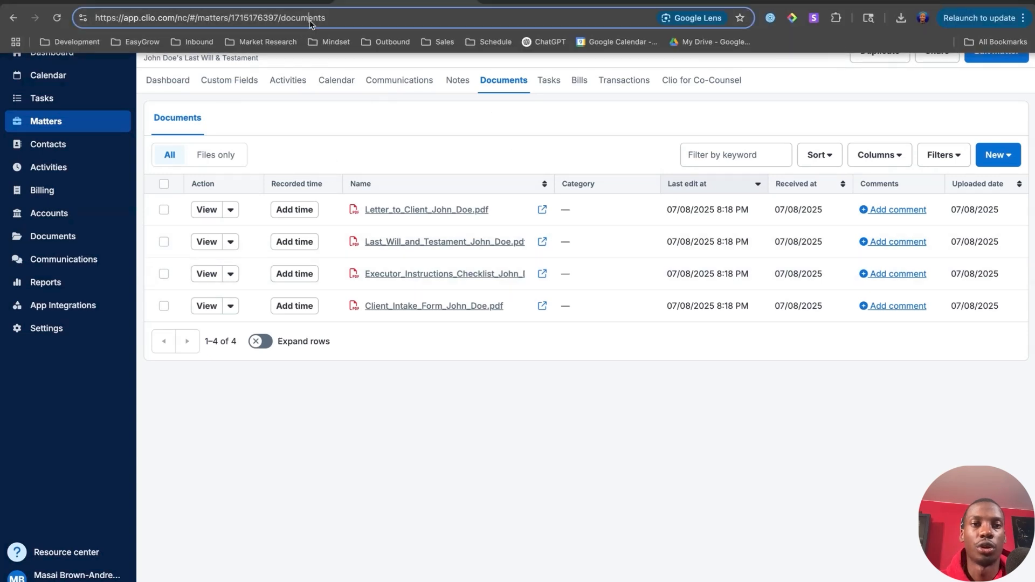
left_click(353, 18)
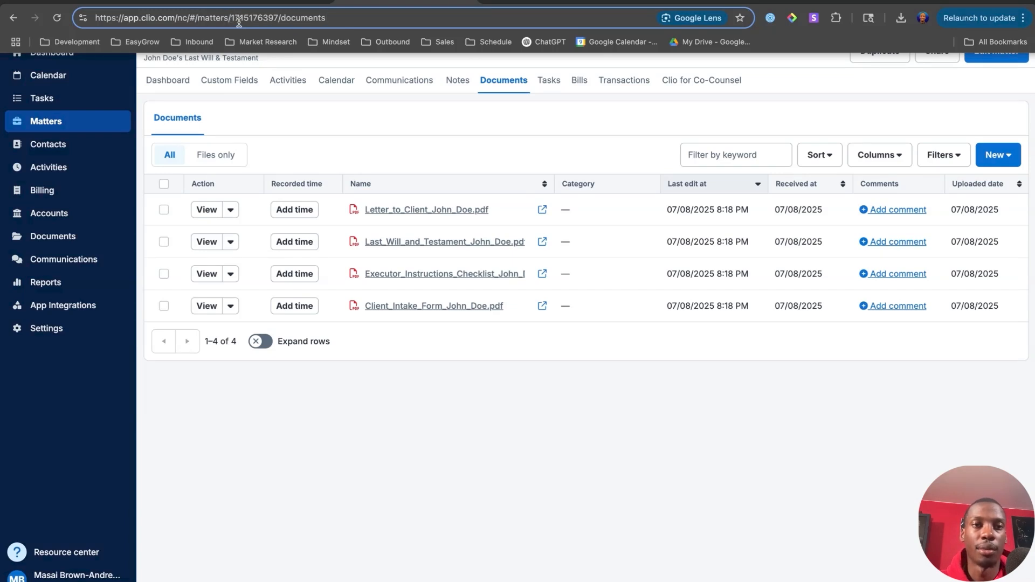
double_click(216, 20)
left_click(231, 20)
key("shift+Right")
key("shift+Right")
key("shift+Right")
key("shift+Right")
key("shift+Right")
key("shift+Right")
key("shift+Right")
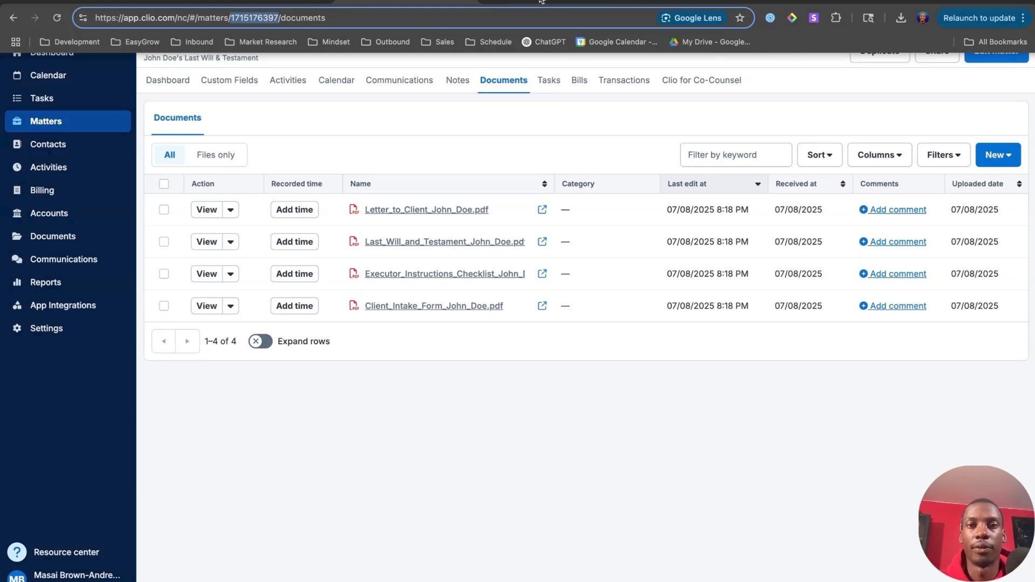
Step: Paste the copied matter ID as the value of the matter_id query parameter in the n8n HTTP Request node
left_click(282, 2)
key("ctrl+v")
left_click(380, 440)
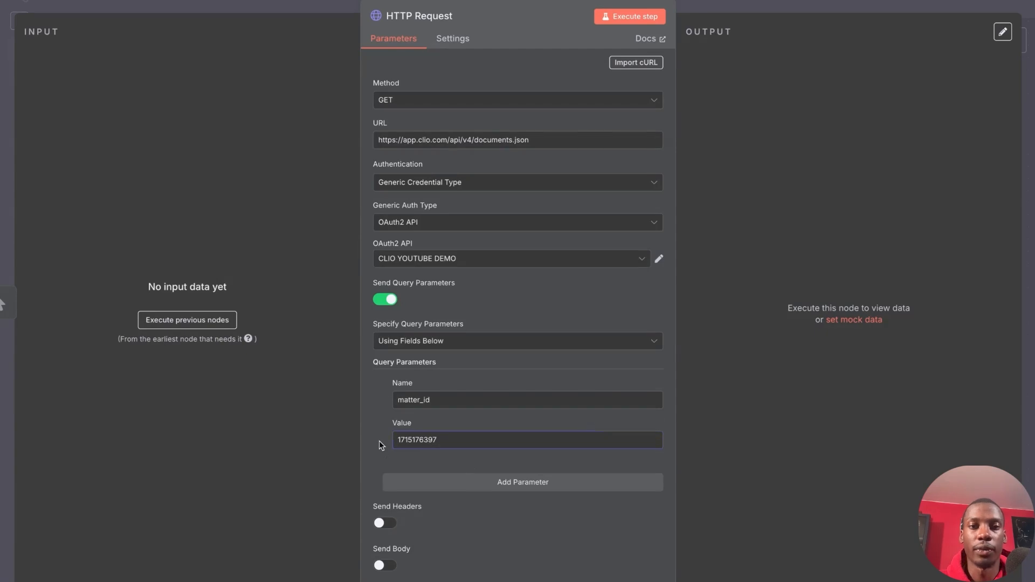
scroll(379, 441, "down", 2)
scroll(379, 441, "up", 2)
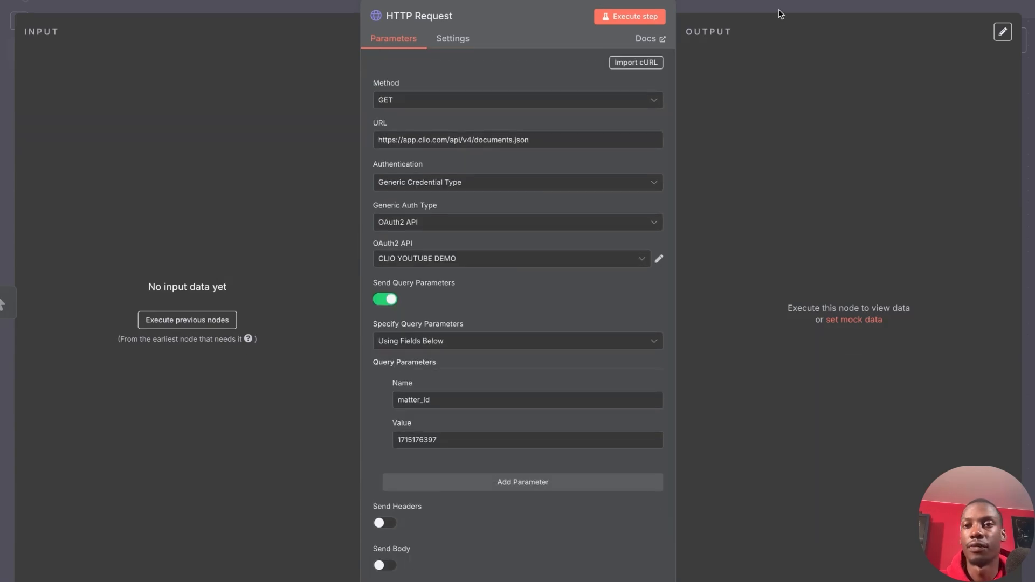
Step: Rename the HTTP Request node to Get Document IDs and return to the workflow canvas
left_click(412, 19)
key("ctrl+a")
key("BackSpace")
type("get")
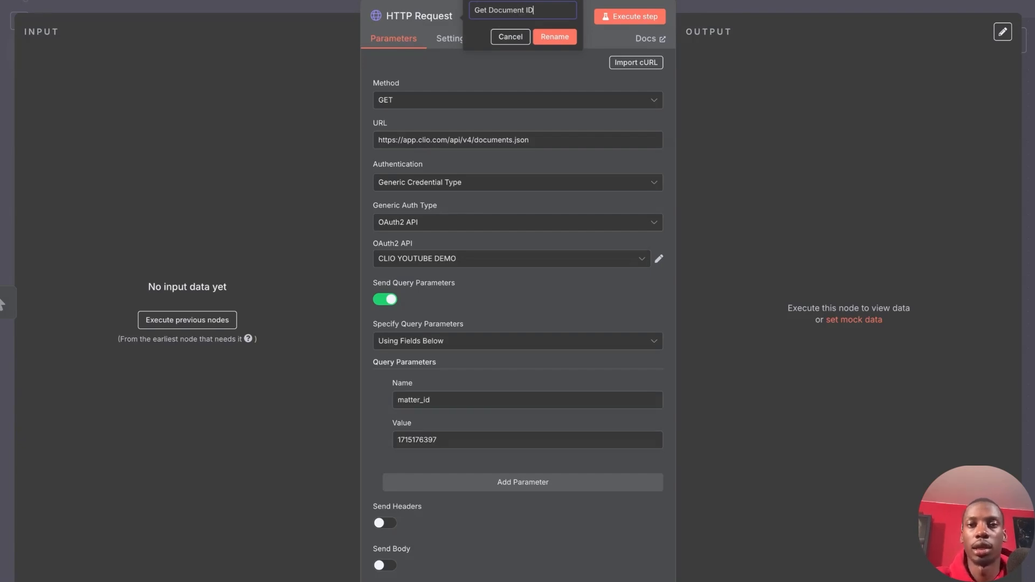
left_click(568, 39)
left_click(739, 5)
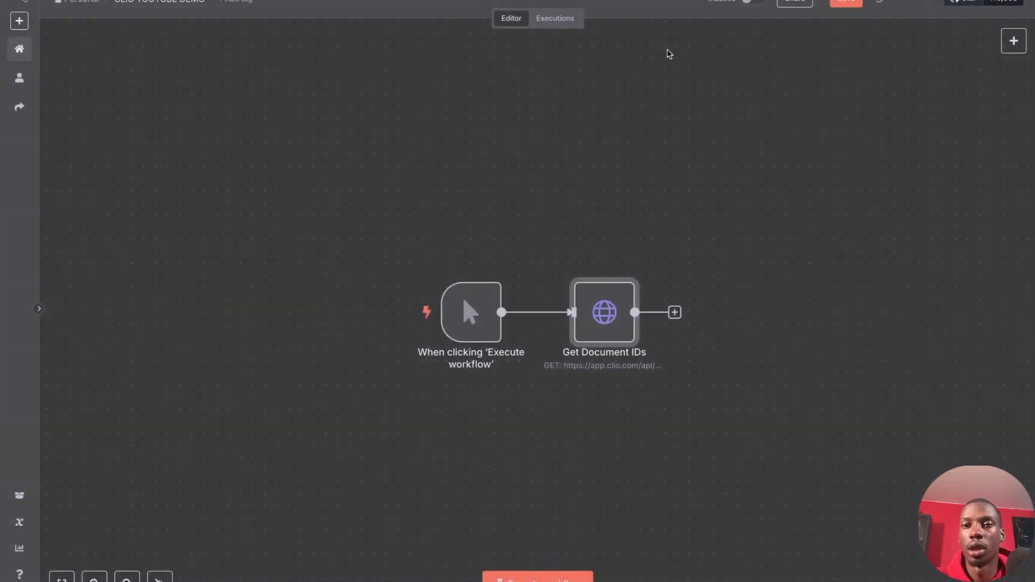
Step: Execute the Get Document IDs node and display its output as JSON
double_click(612, 304)
left_click(647, 18)
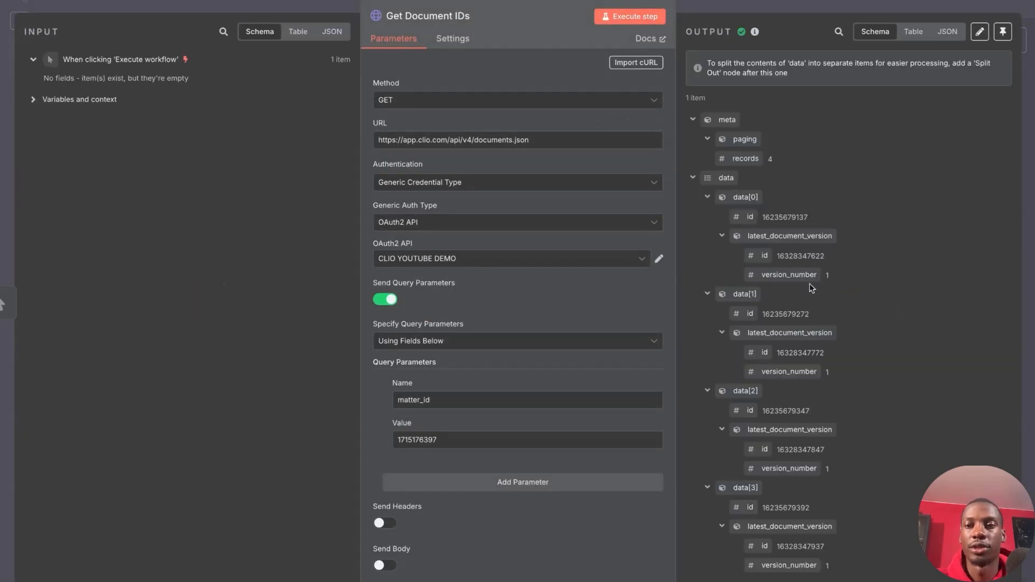
left_click(947, 32)
scroll(754, 216, "down", 2)
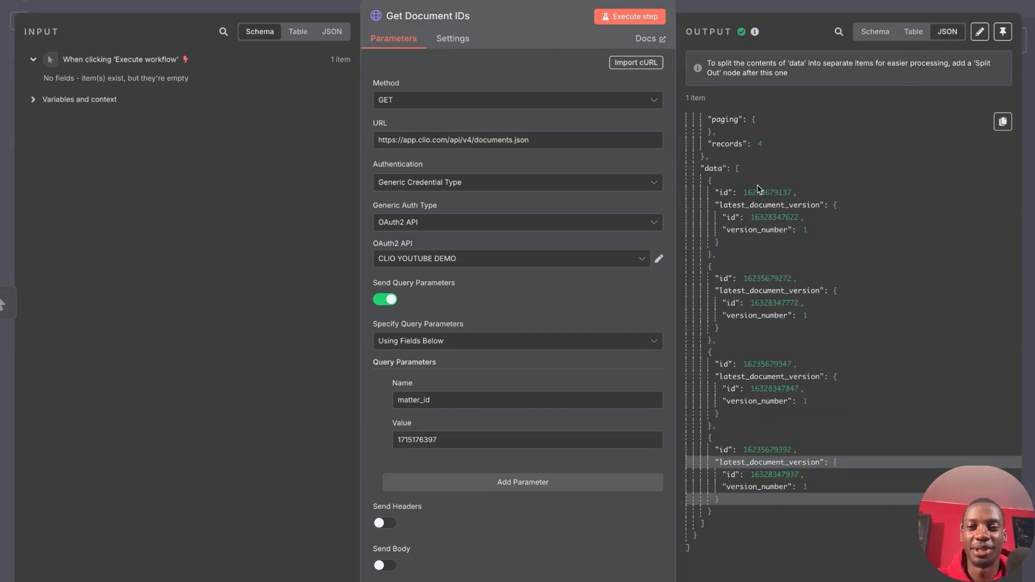
Step: Compare the returned records with the matter's document list in Clio, and return to n8n
mouse_move(798, 1)
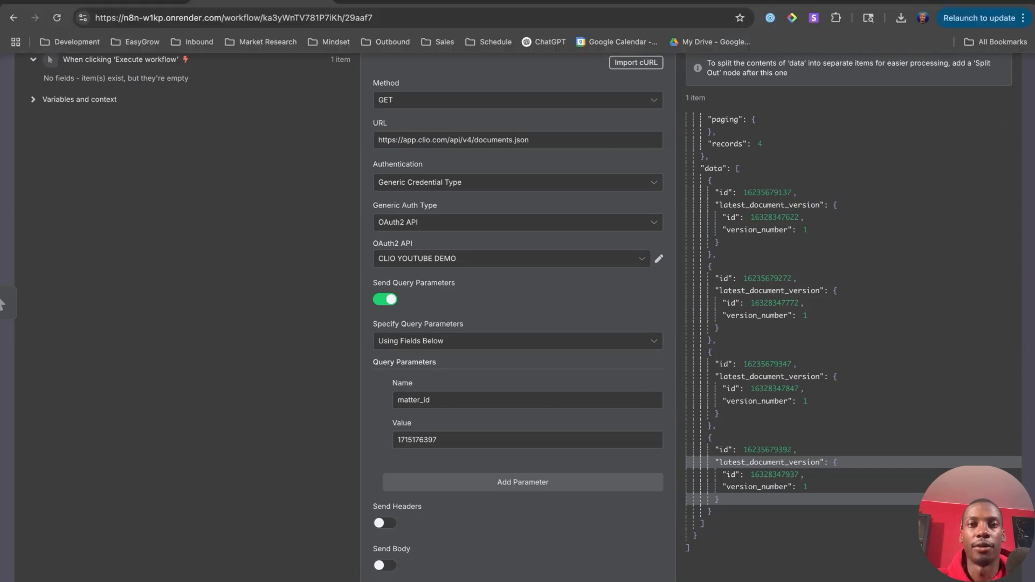
left_click(443, 2)
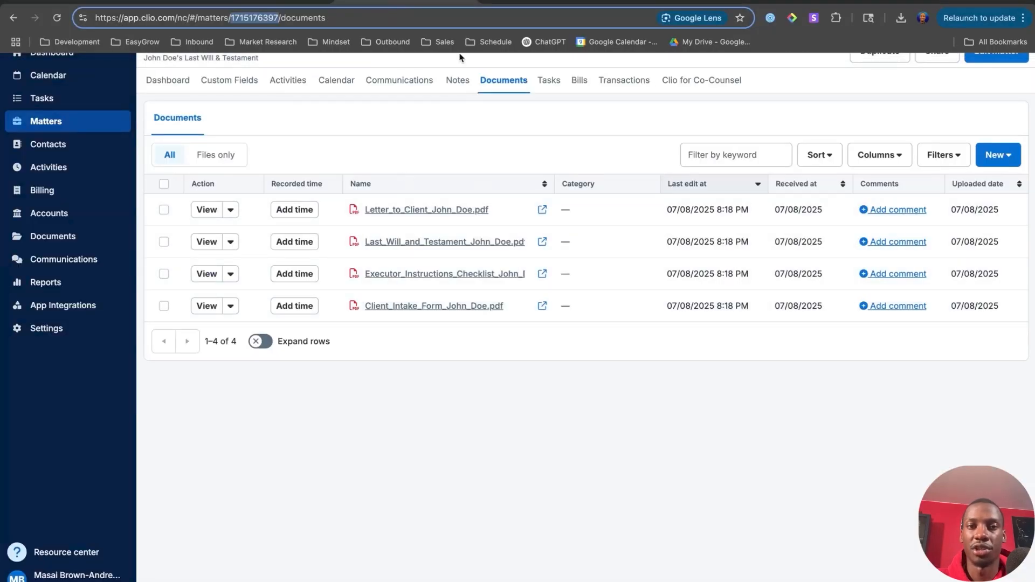
left_click(305, 4)
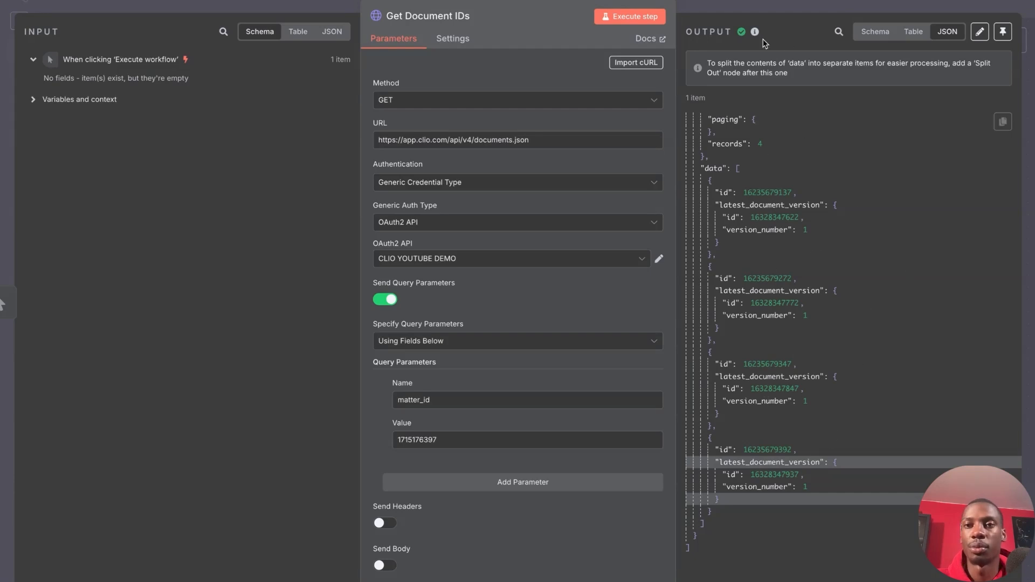
Step: Add a Split Out node after Get Document IDs
left_click(747, 6)
left_click(1014, 40)
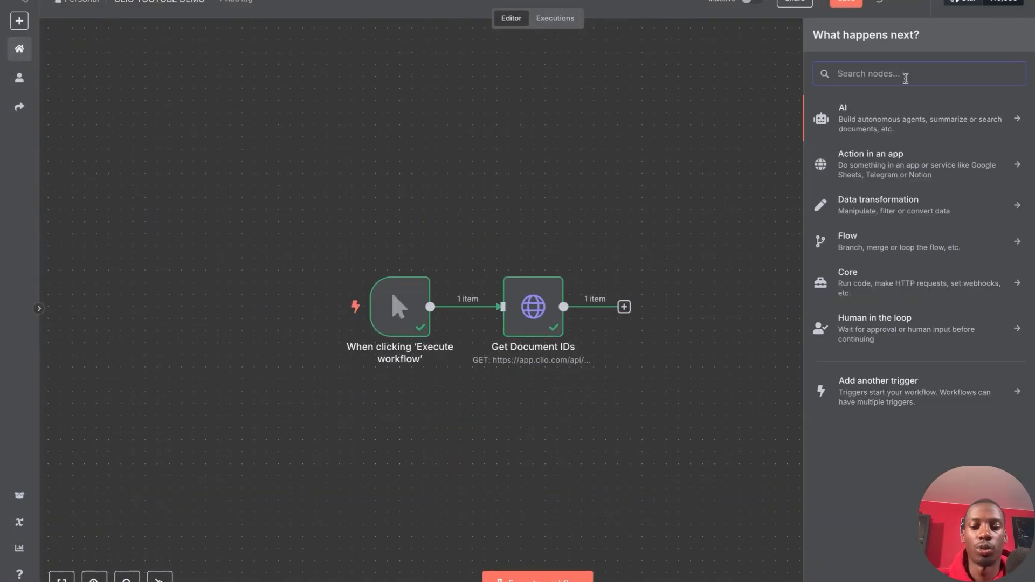
type("split")
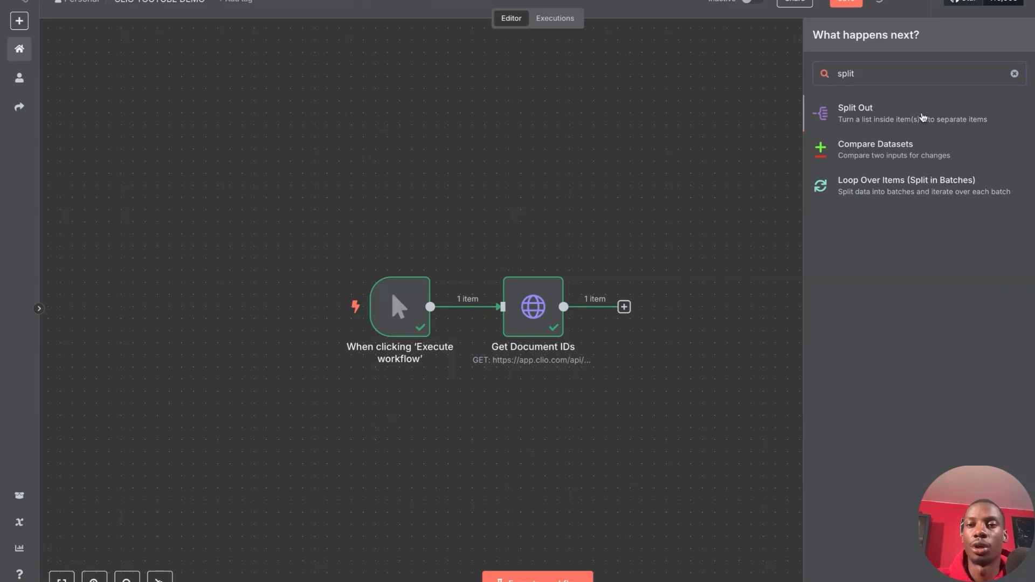
left_click(923, 115)
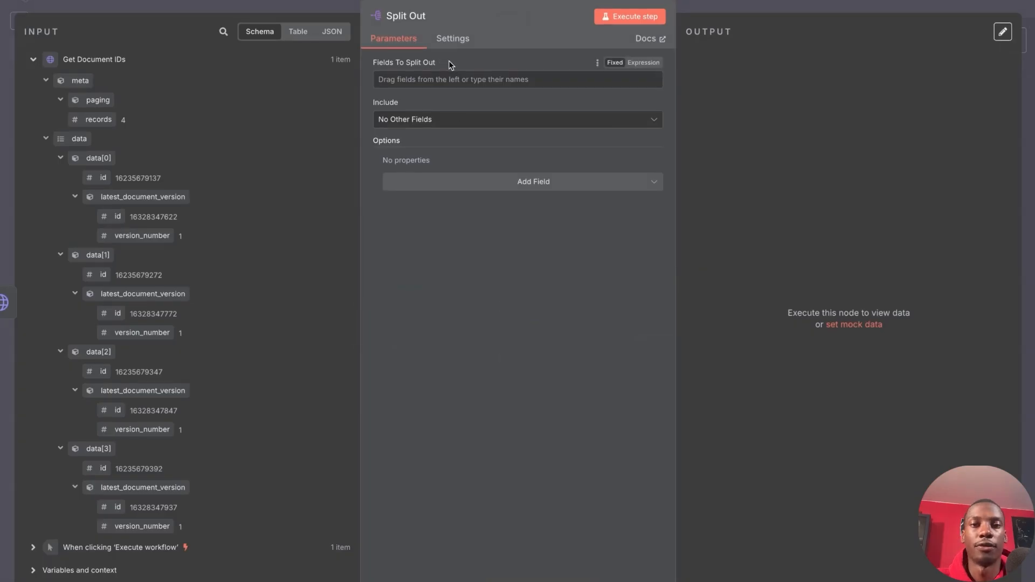
Step: Set the Split Out node's field to split out to data from the input, and execute the node
left_click_drag(435, 63, 372, 63)
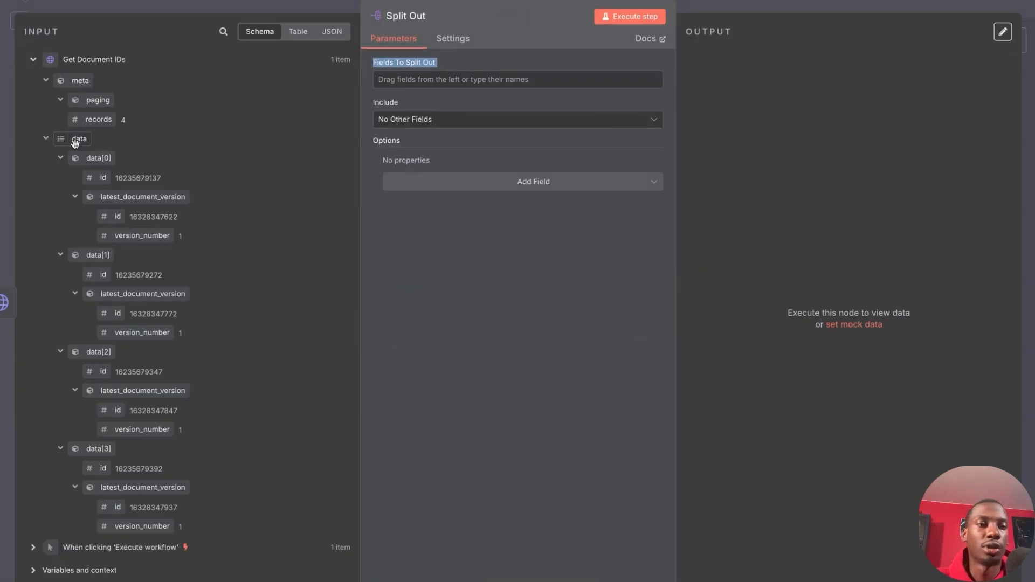
left_click_drag(70, 143, 437, 81)
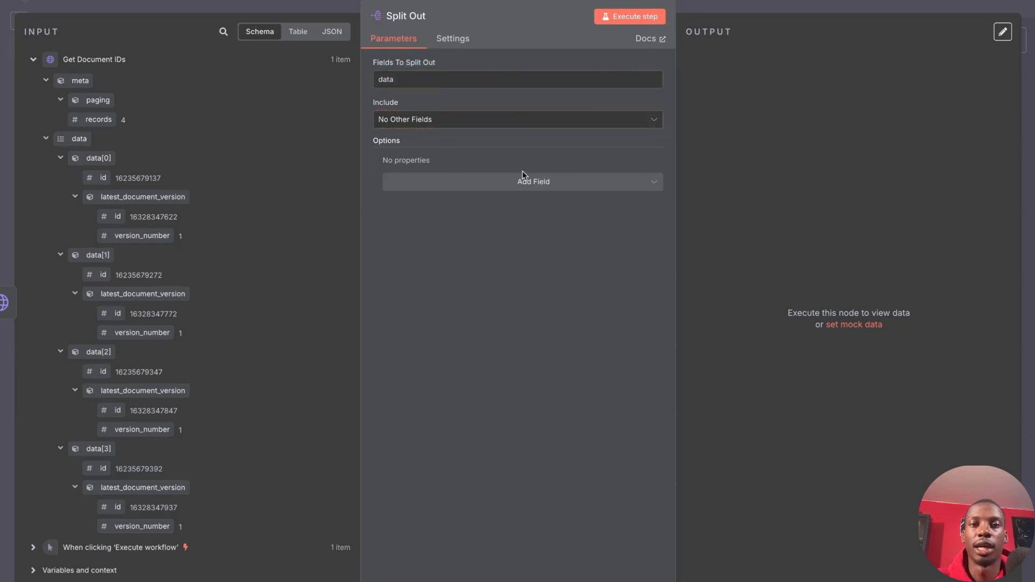
key("ctrl+a")
left_click(517, 233)
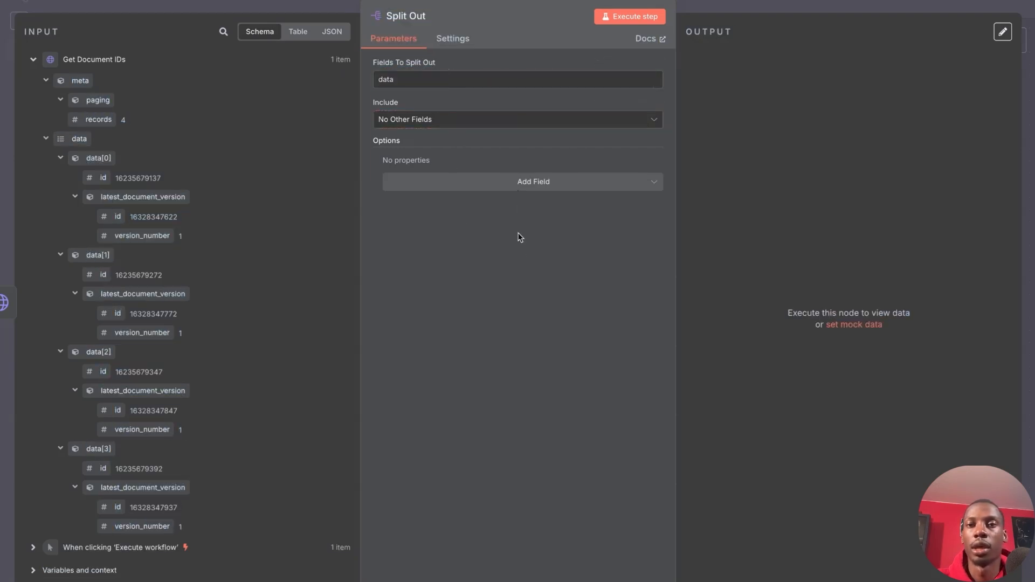
left_click(629, 18)
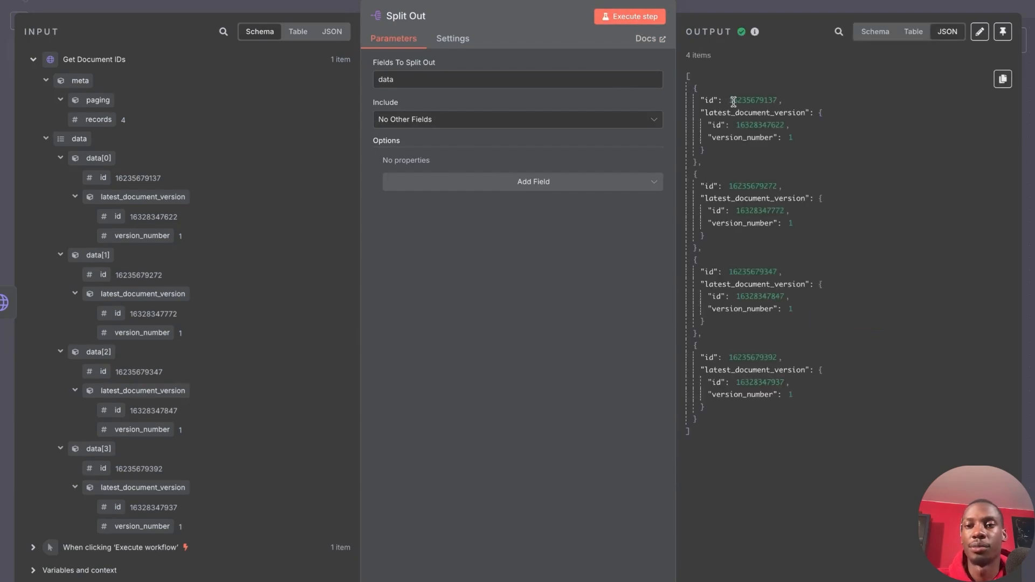
Step: Examine the document id of each item in the Split Out output, and return to the canvas
left_click_drag(731, 101, 781, 102)
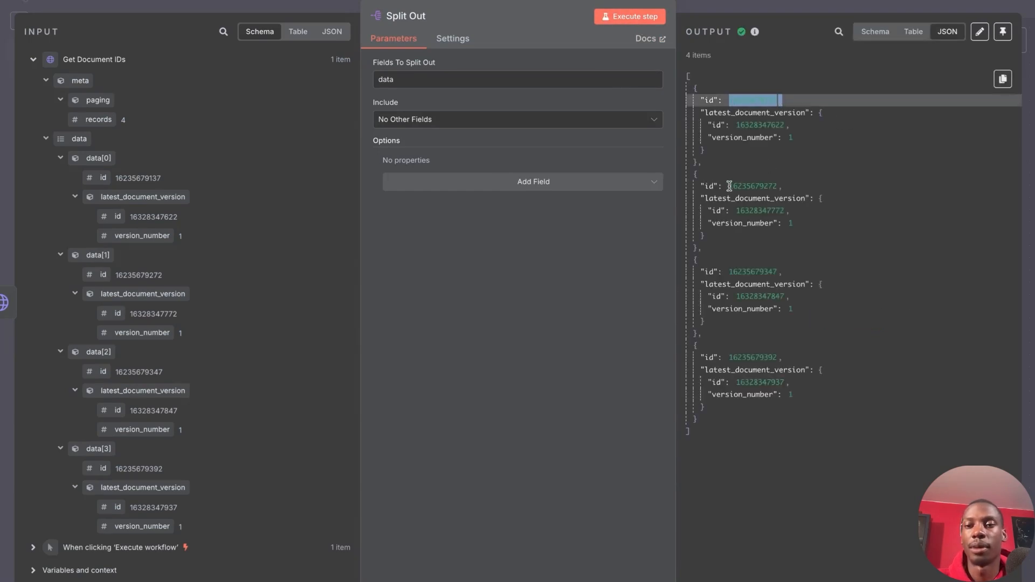
left_click_drag(730, 186, 787, 189)
left_click_drag(730, 272, 800, 272)
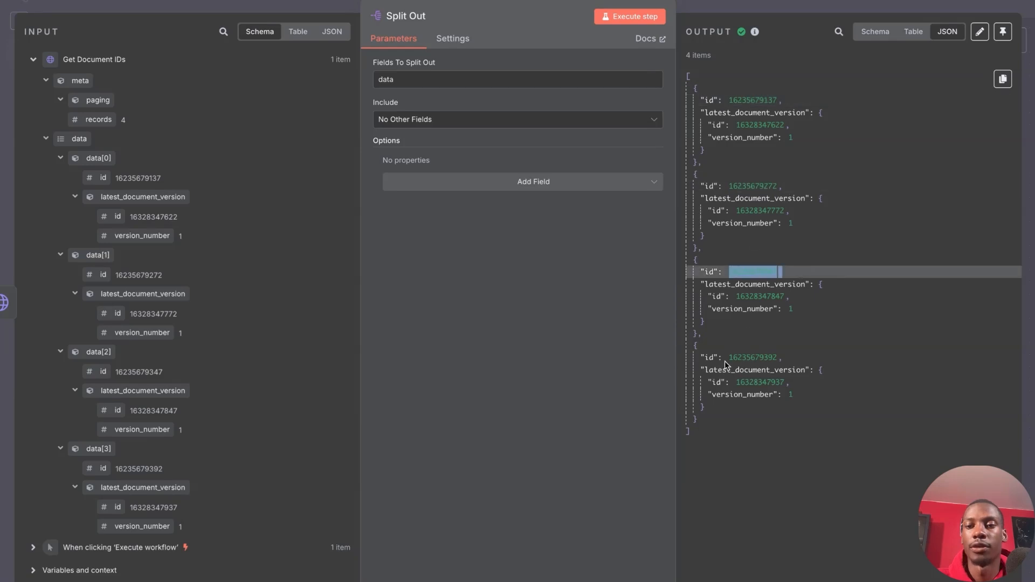
left_click_drag(729, 358, 782, 358)
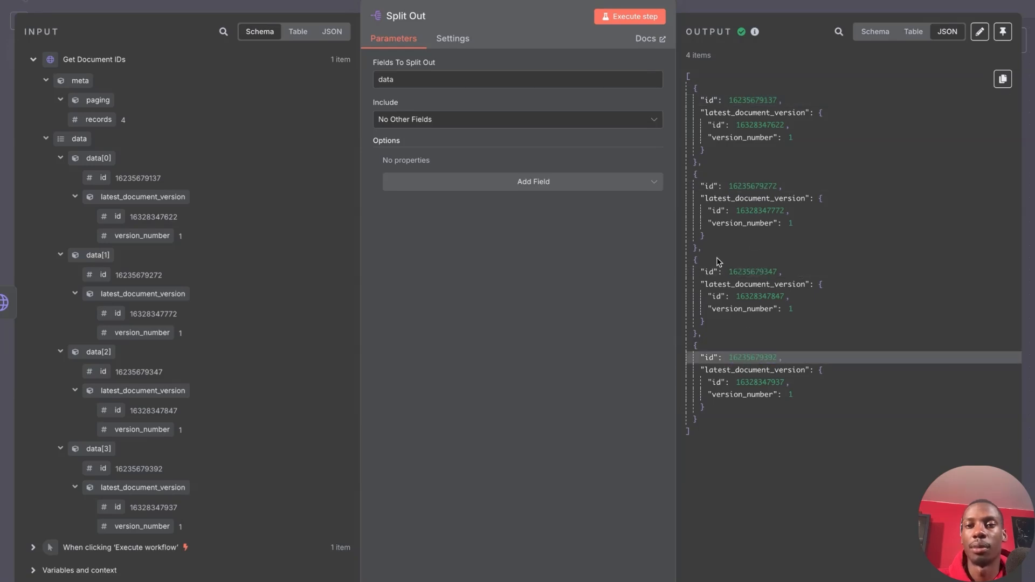
key("Escape")
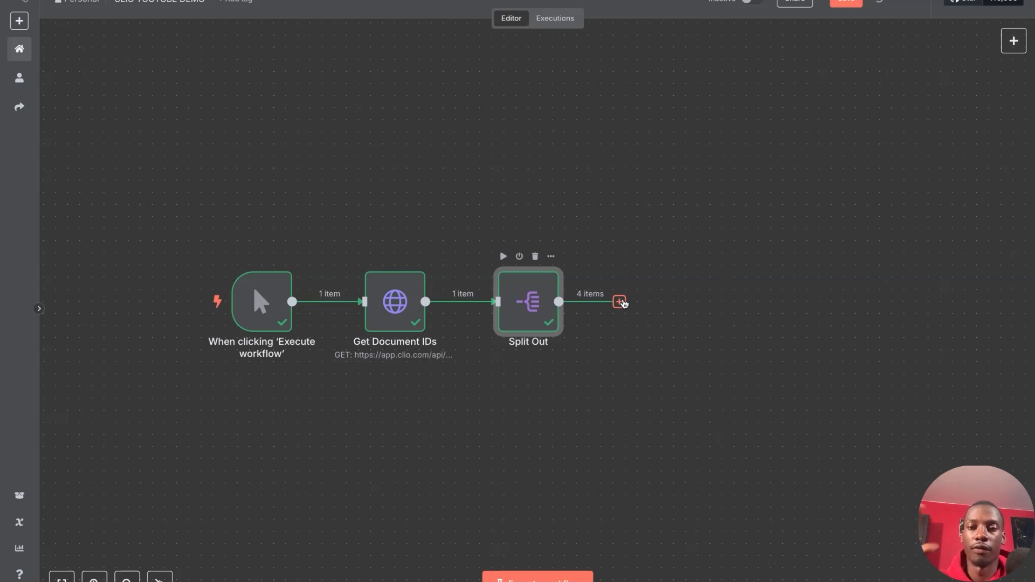
Step: Add a Loop Over Items (Split in Batches) node after Split Out
left_click(619, 302)
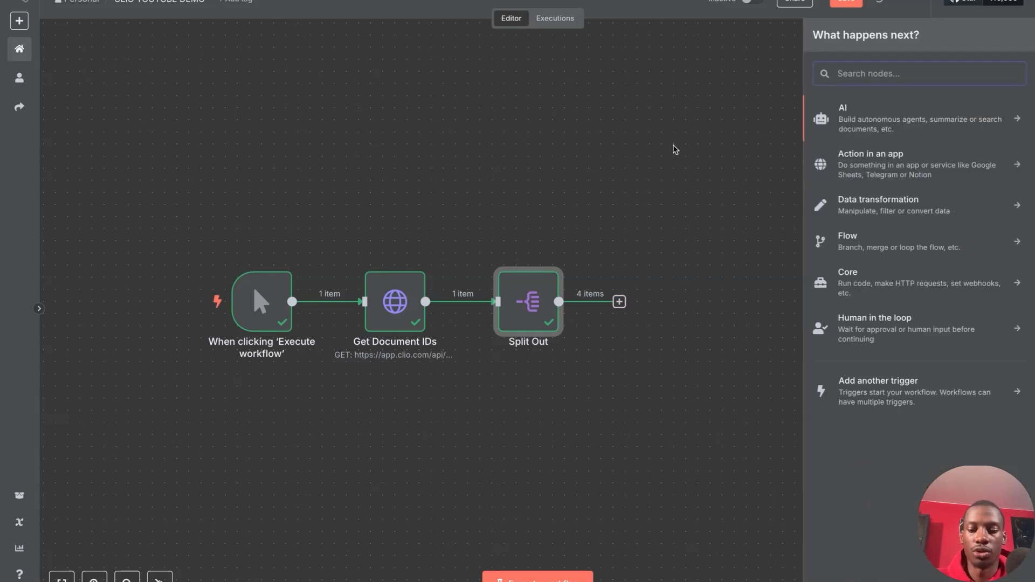
type("split")
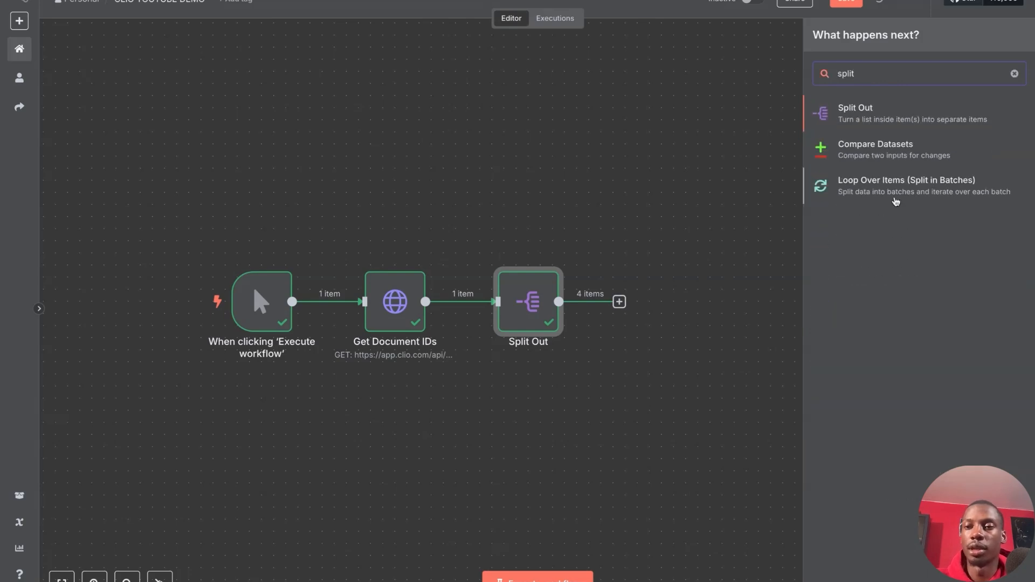
left_click(891, 192)
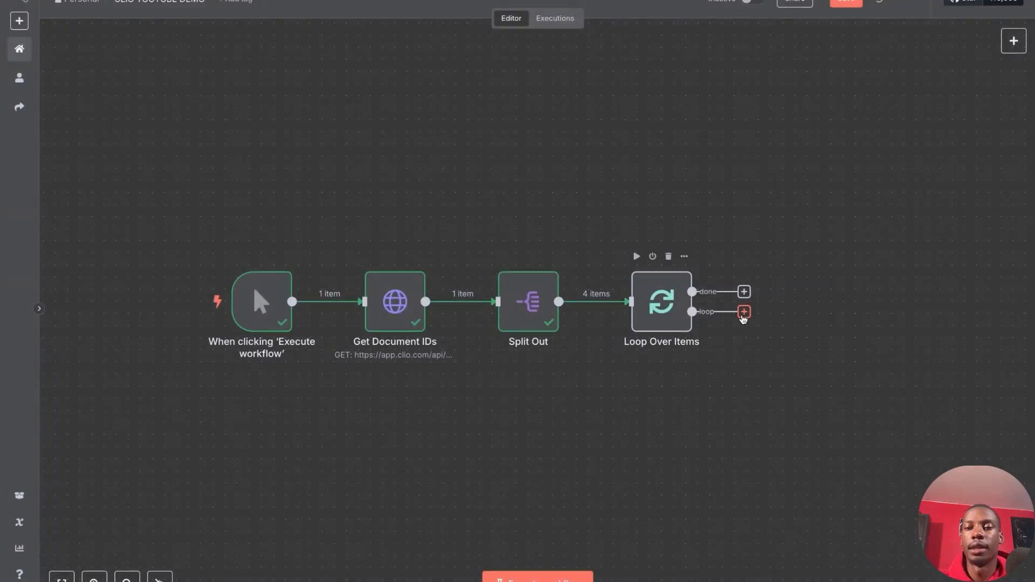
Step: Add an Edit Fields (Set) node on the loop branch with a string field named file_id, and return to the canvas
left_click(744, 312)
type("set")
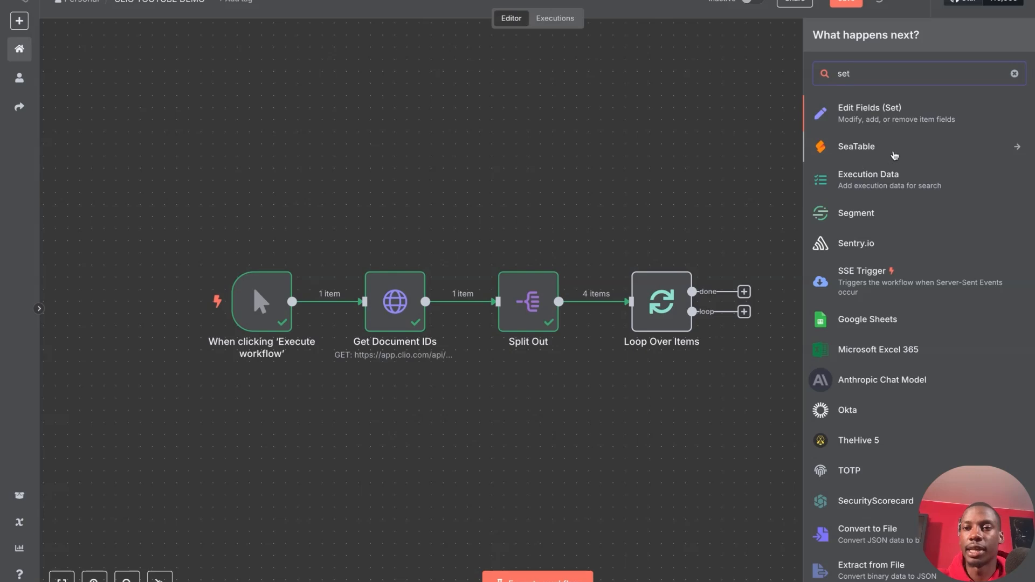
left_click(886, 111)
left_click(518, 211)
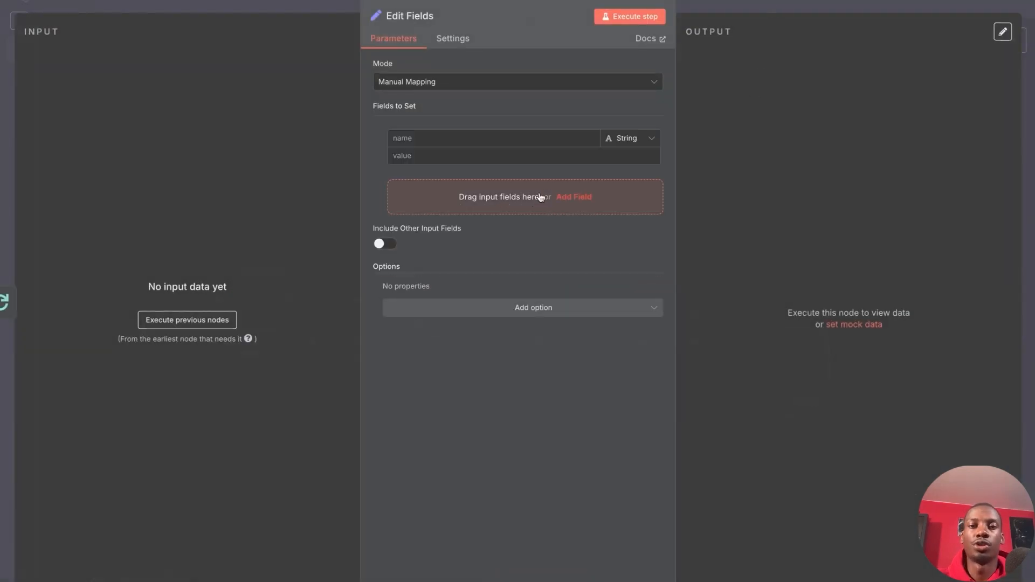
type("file_id")
key("Escape")
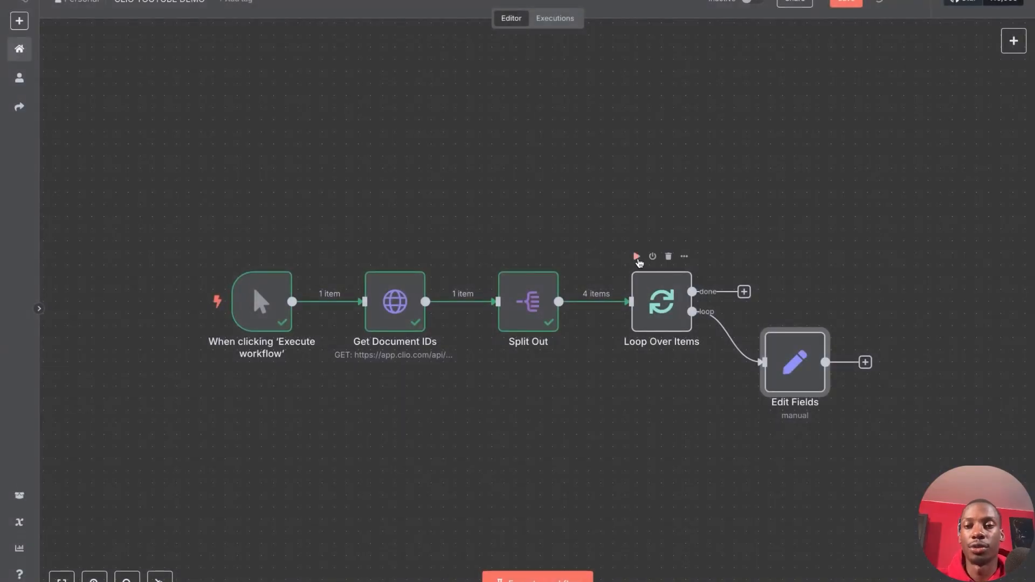
Step: Execute the Loop Over Items node and open it to view its loop branch output
left_click(636, 256)
key("Return")
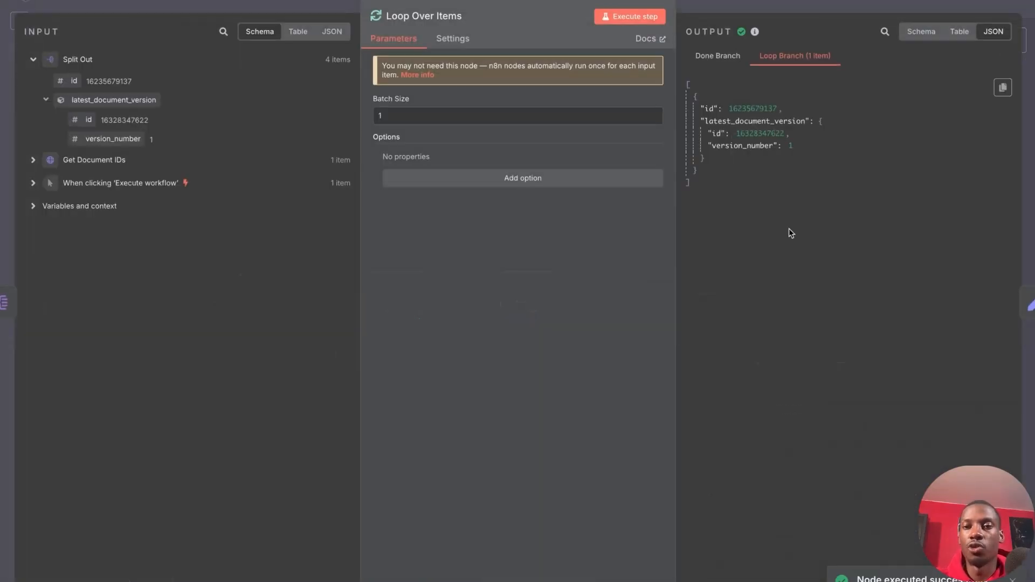
Step: Map the id from Loop Over Items to the file_id field of the Edit Fields node, execute it and return to the canvas
double_click(781, 104)
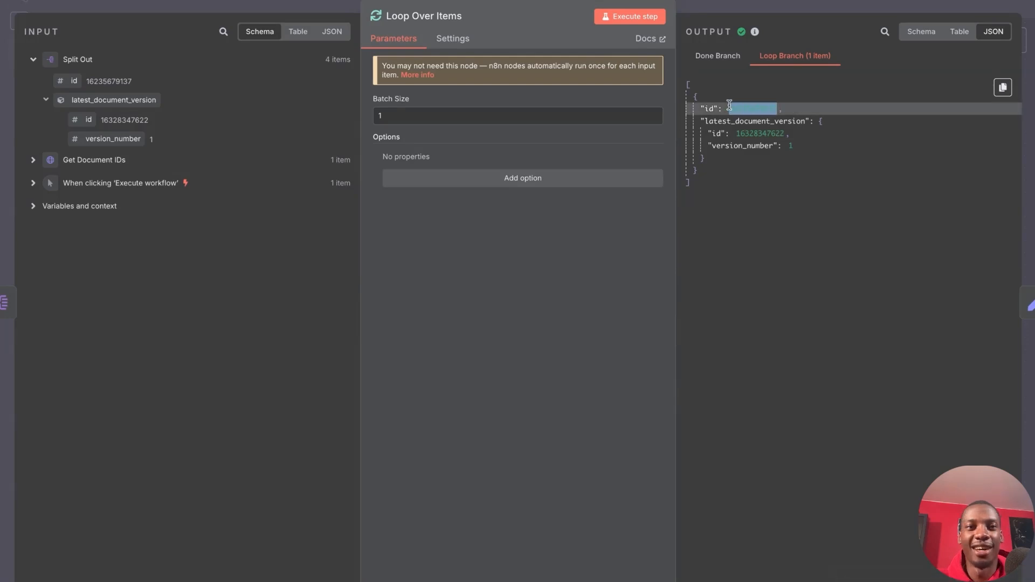
double_click(741, 108)
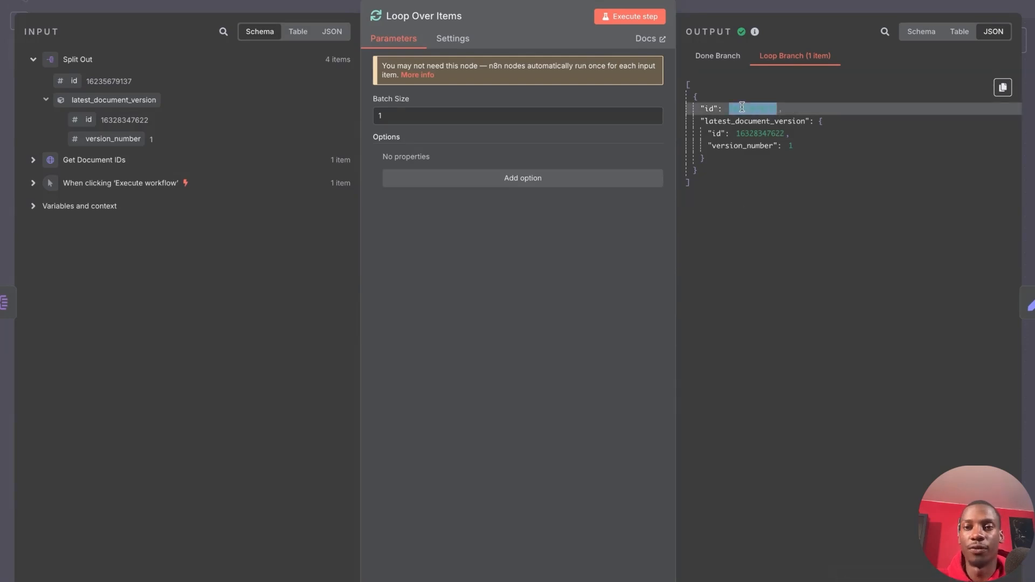
left_click(765, 8)
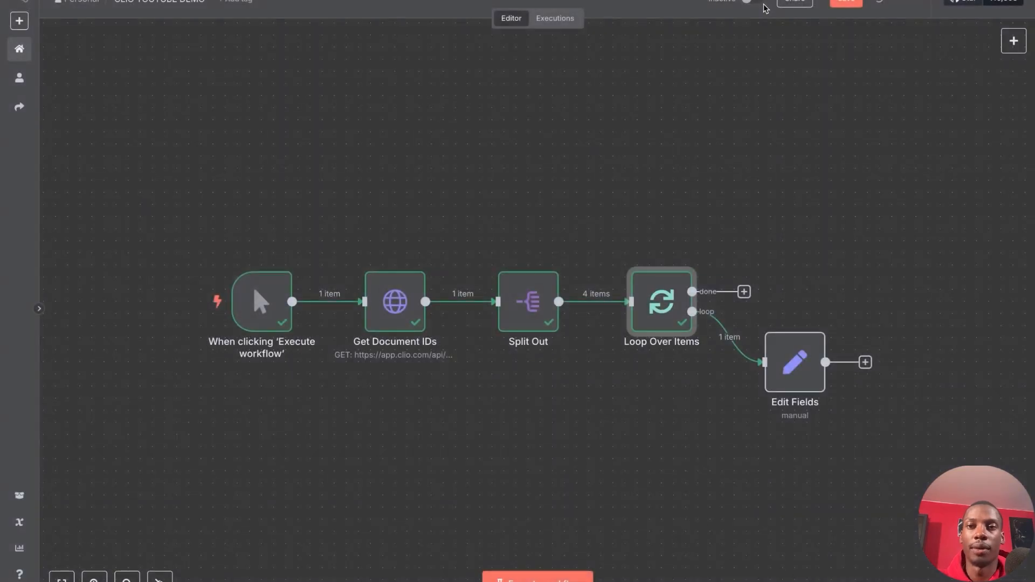
double_click(794, 362)
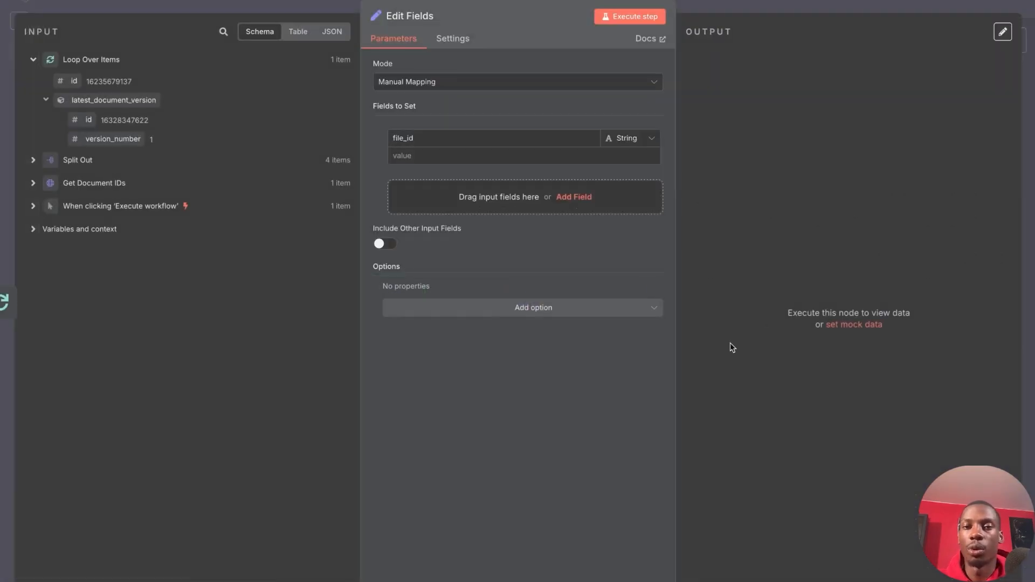
left_click_drag(67, 82, 466, 158)
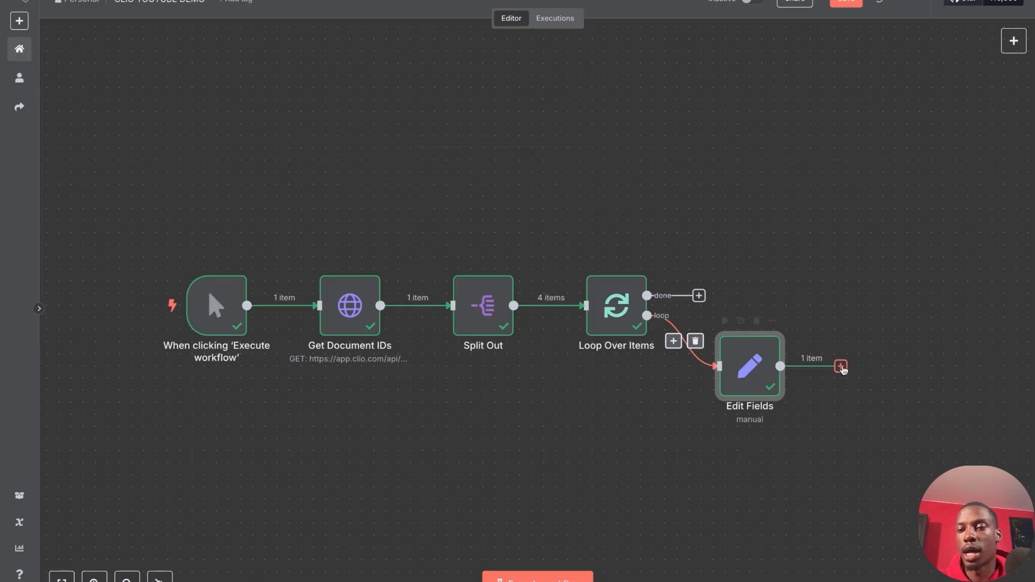
Step: Add a Supabase node with the delete row operation after Edit Fields and place it level with Loop Over Items
left_click(841, 366)
type("supabase")
key("Return")
left_click(884, 160)
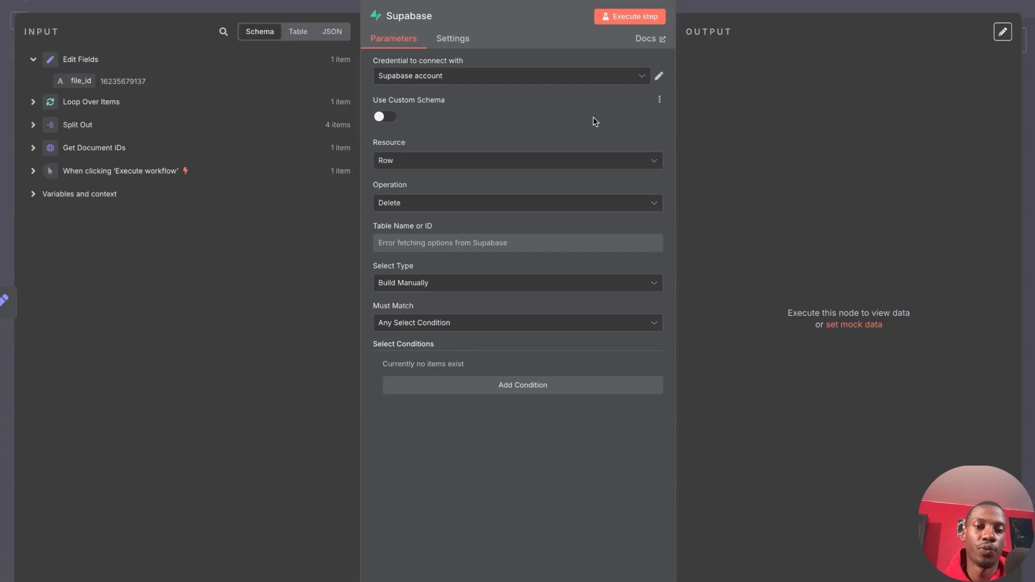
key("Escape")
left_click_drag(885, 369, 870, 282)
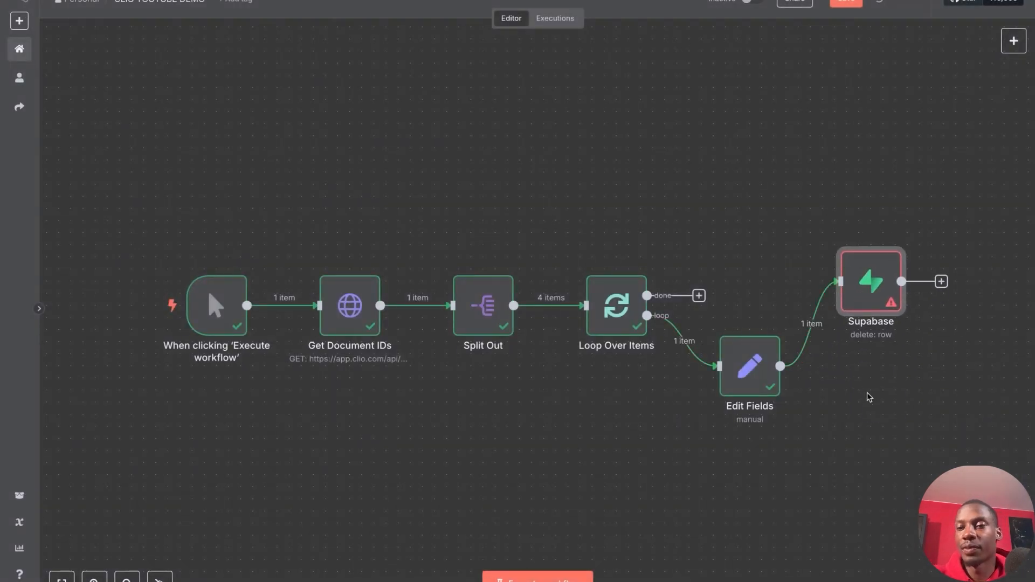
scroll(868, 397, "right", 10)
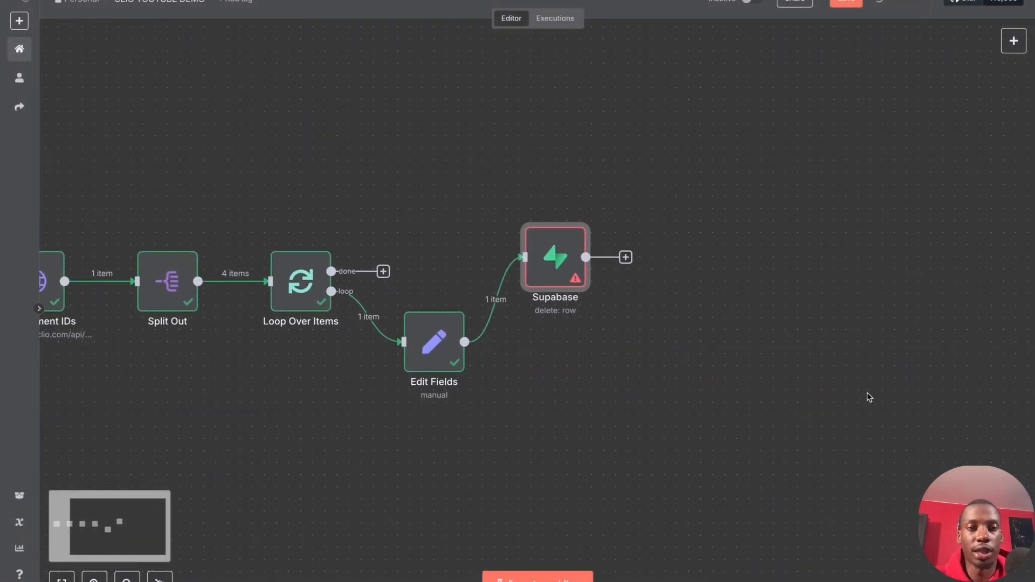
left_click_drag(546, 284, 575, 286)
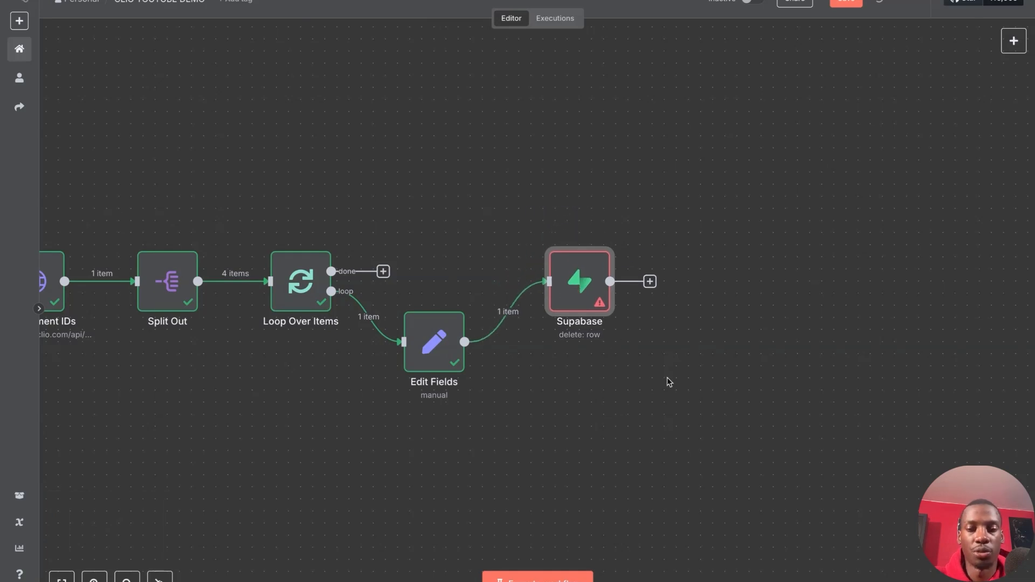
Step: Set the Supabase node's credential to Clio RAG and its table to documents
scroll(668, 382, "right", 5)
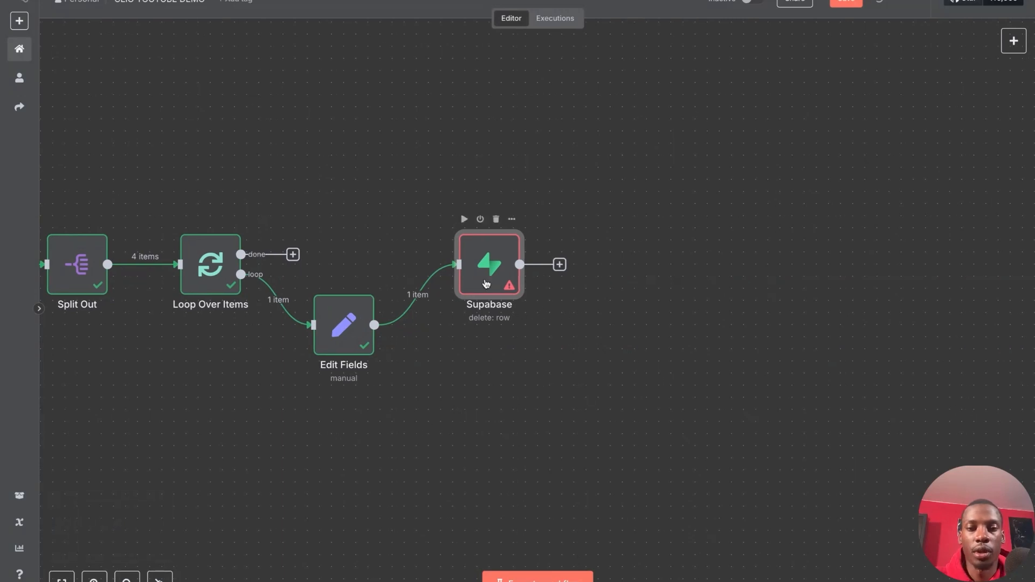
double_click(485, 284)
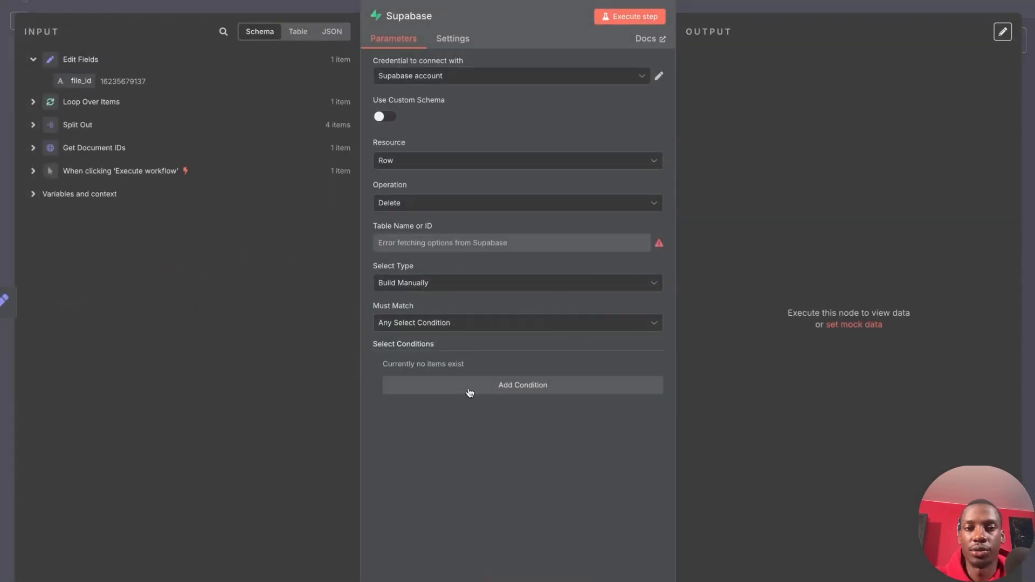
left_click(466, 85)
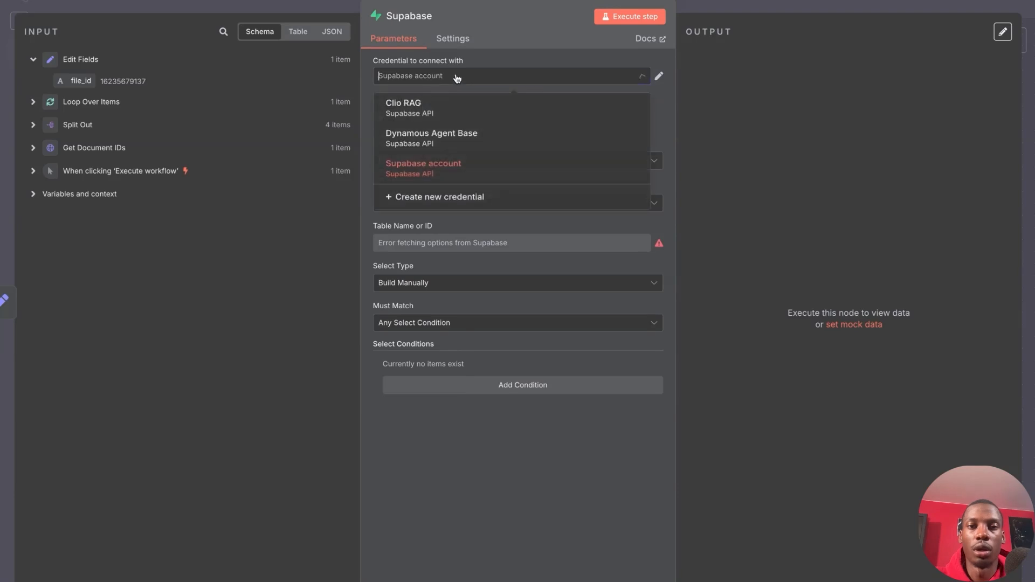
left_click(452, 108)
left_click(451, 242)
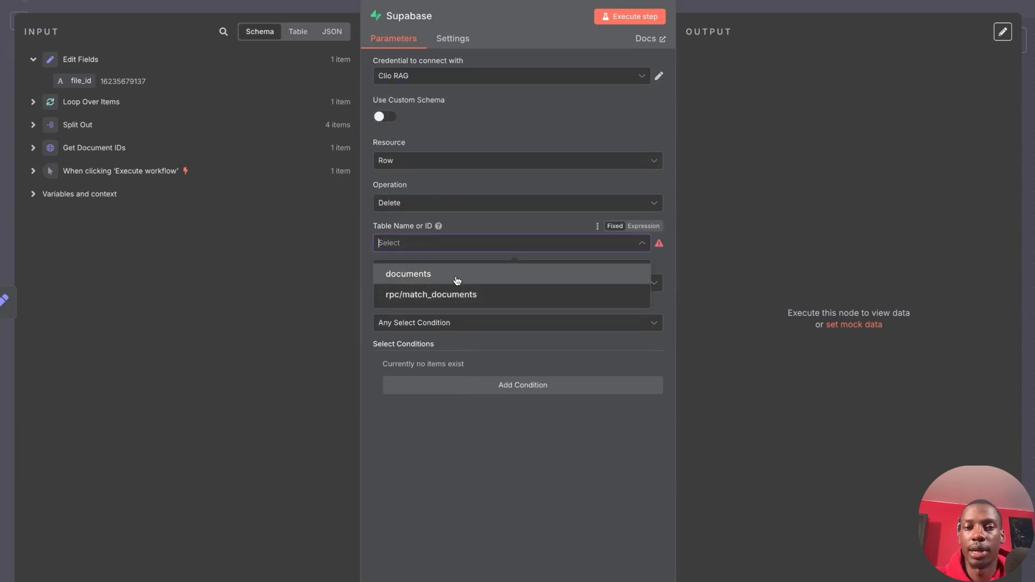
left_click(457, 280)
Step: Set the Supabase node's select type to String with the filter expression metadata->>file_id=like.*{{ $json.file_id }}*
left_click(416, 282)
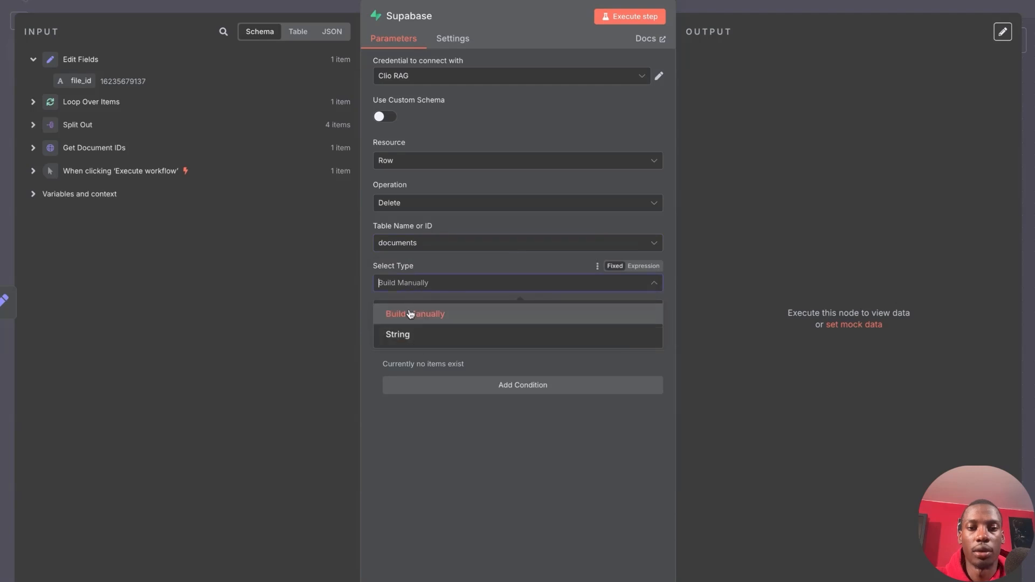
left_click(413, 313)
left_click(420, 289)
left_click(426, 336)
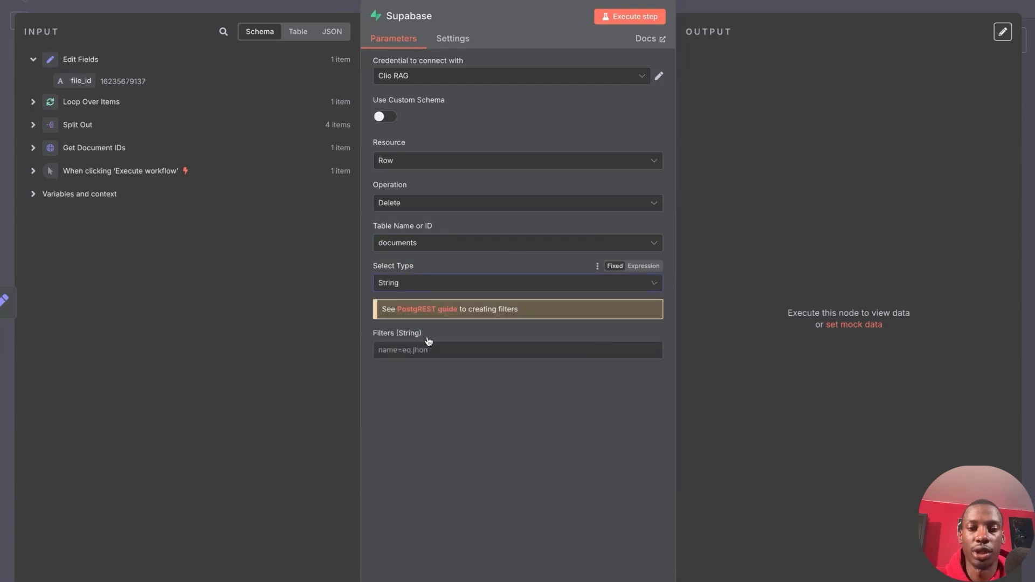
left_click(408, 351)
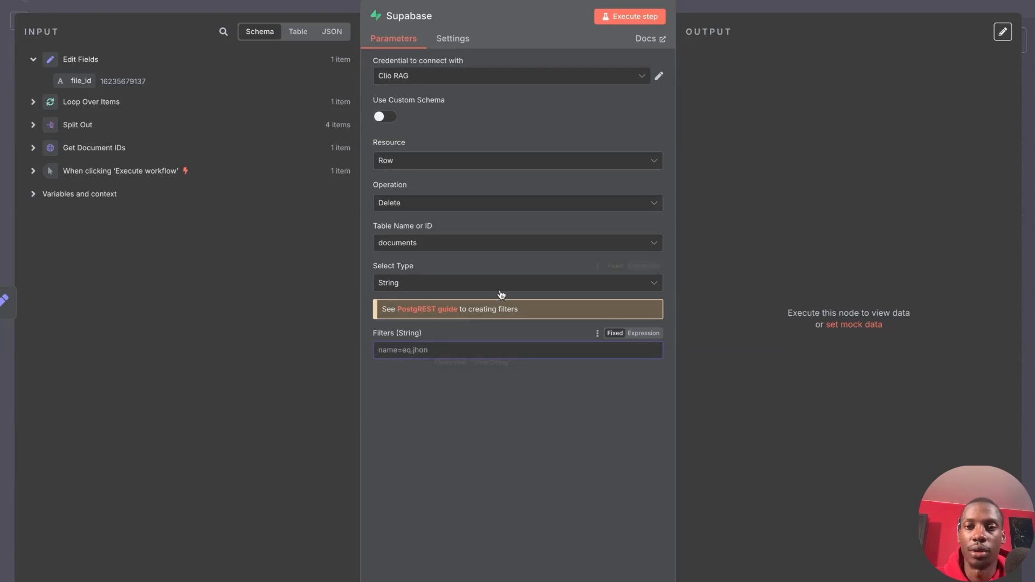
type("metadata->>file_id=like.*{{ $json.file_id }}*")
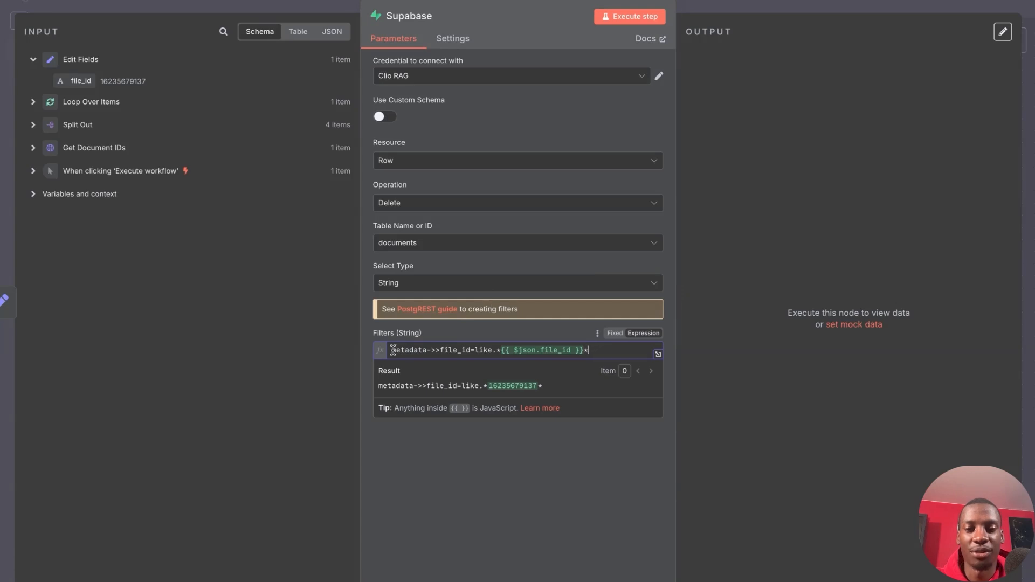
left_click_drag(394, 350, 425, 351)
left_click(447, 351)
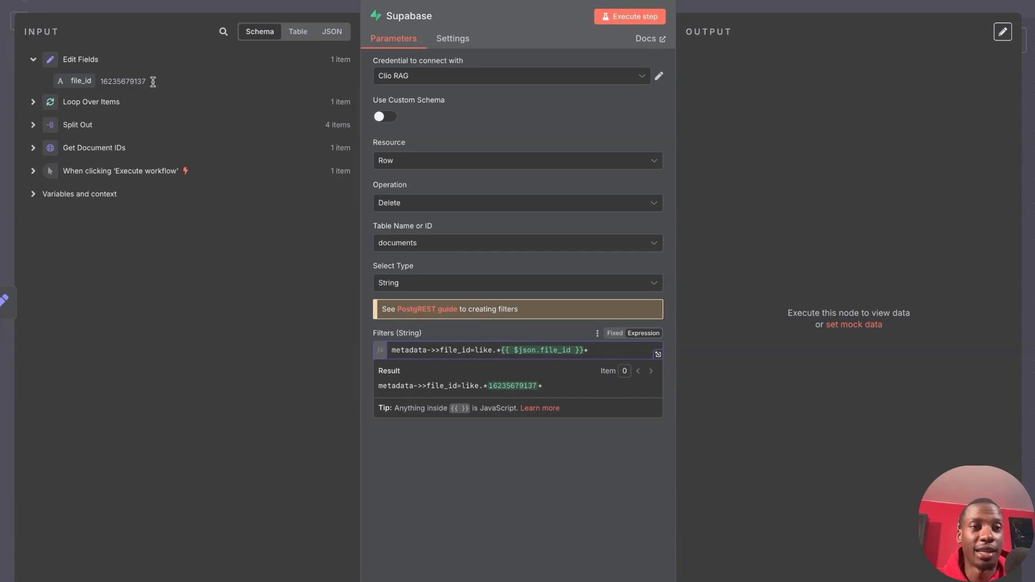
Step: Execute the Supabase delete step, review the returned document rows in the output, and return to the canvas
left_click_drag(175, 85, 100, 80)
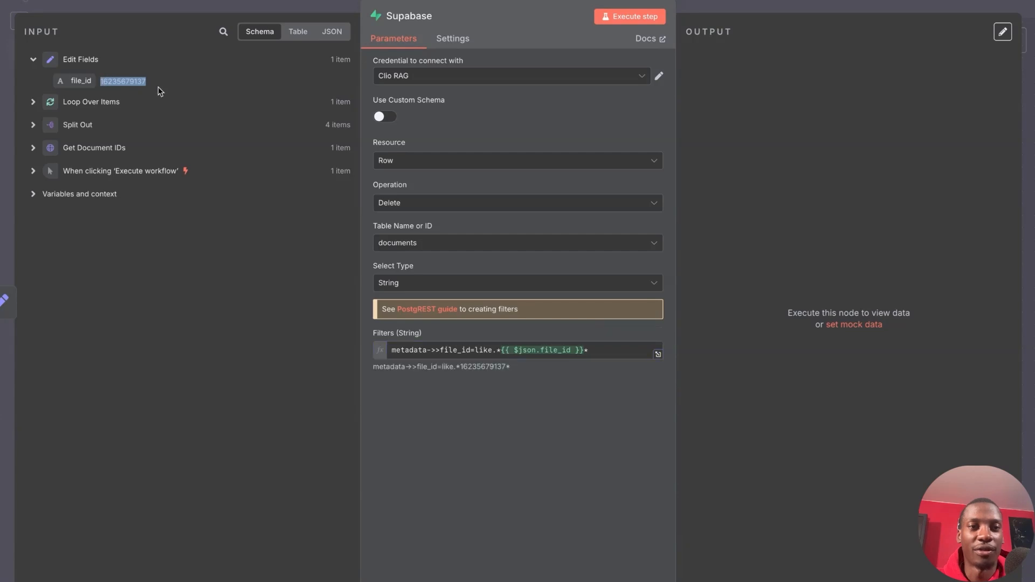
left_click(611, 103)
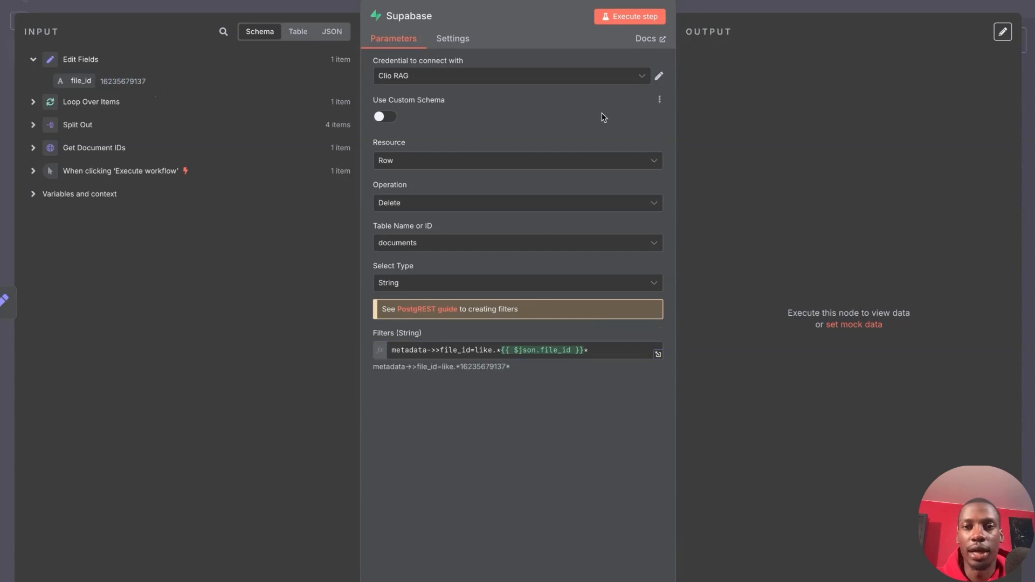
left_click(638, 18)
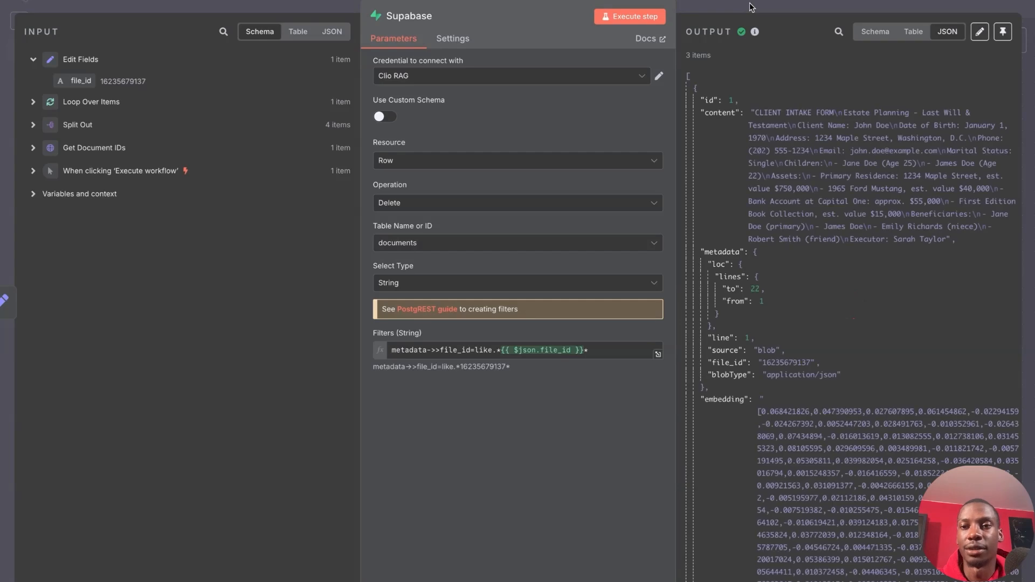
scroll(787, 178, "down", 5)
scroll(800, 234, "up", 5)
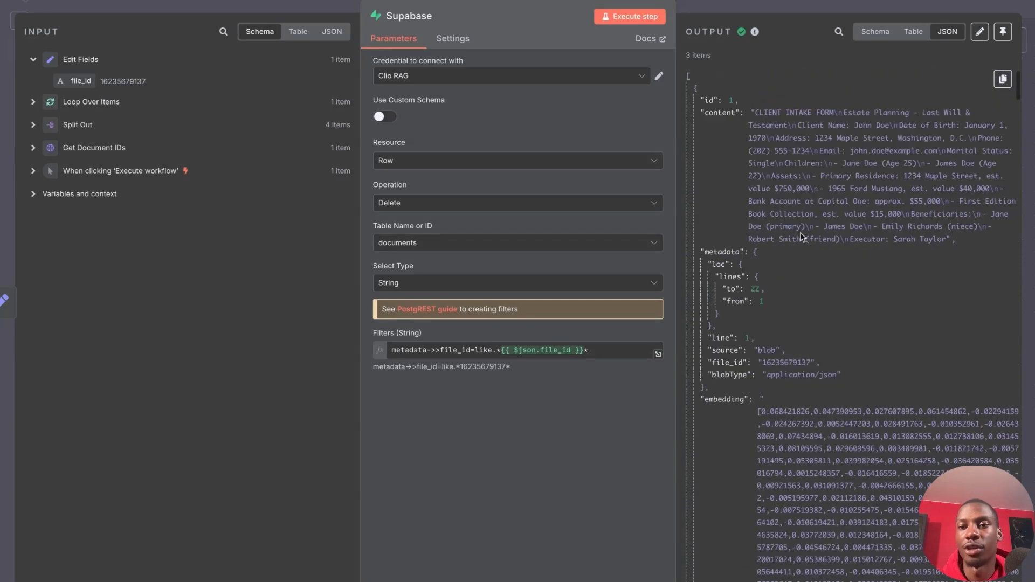
scroll(810, 238, "down", 10)
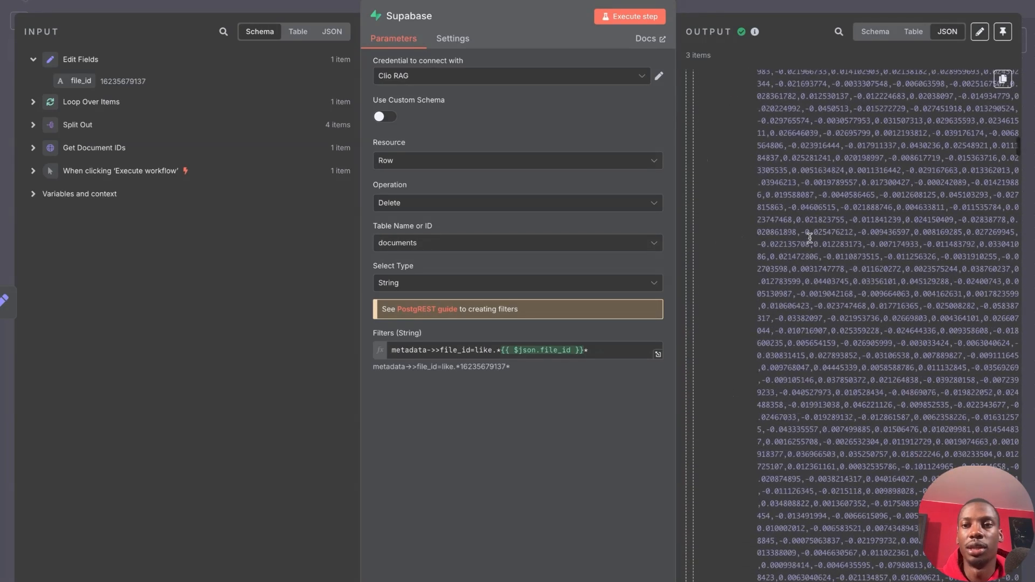
scroll(810, 238, "down", 15)
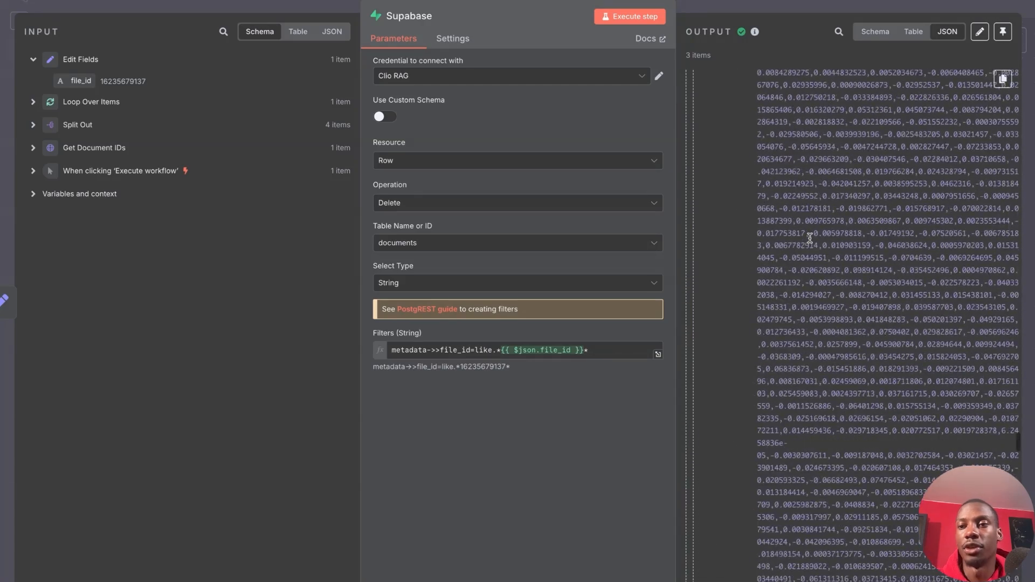
scroll(810, 238, "down", 12)
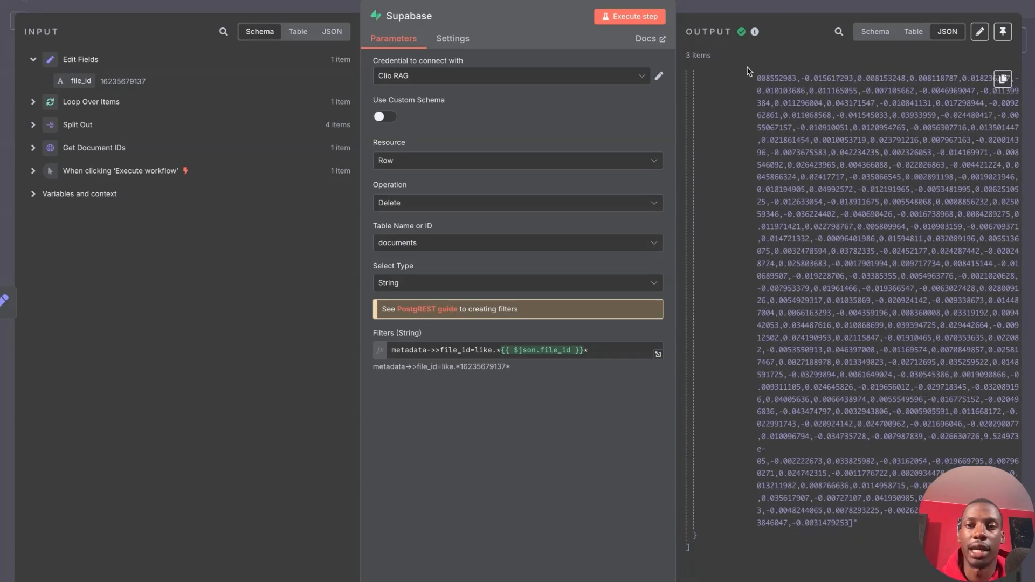
left_click(725, 4)
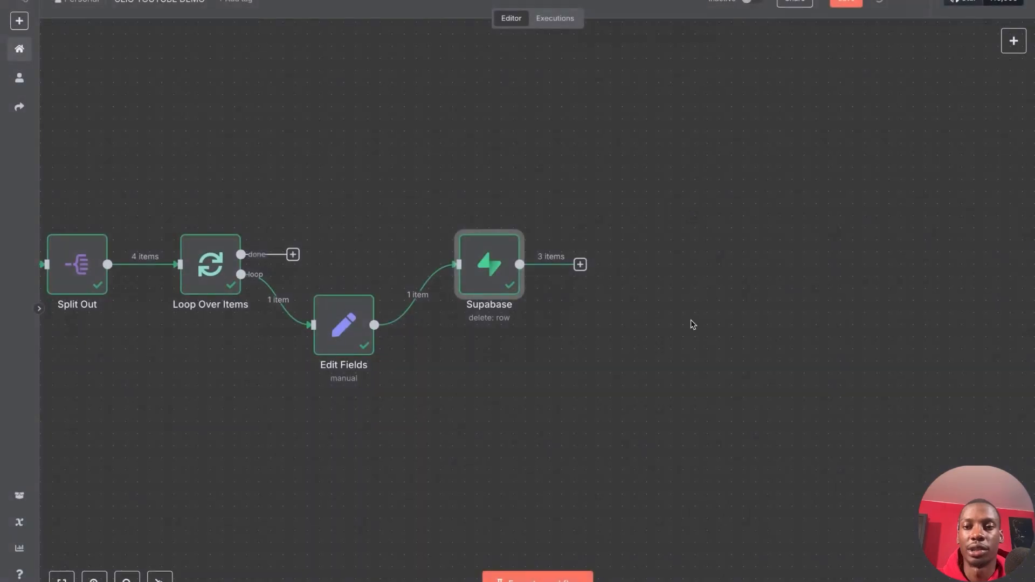
Step: Add an HTTP Request node after the Supabase node
scroll(691, 321, "right", 3)
left_click_drag(439, 263, 443, 260)
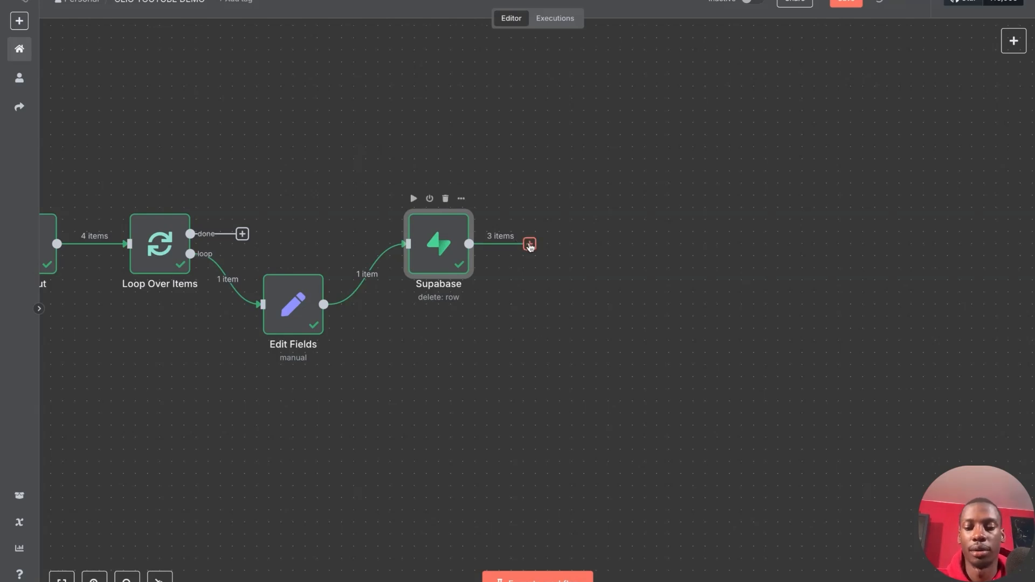
left_click(529, 244)
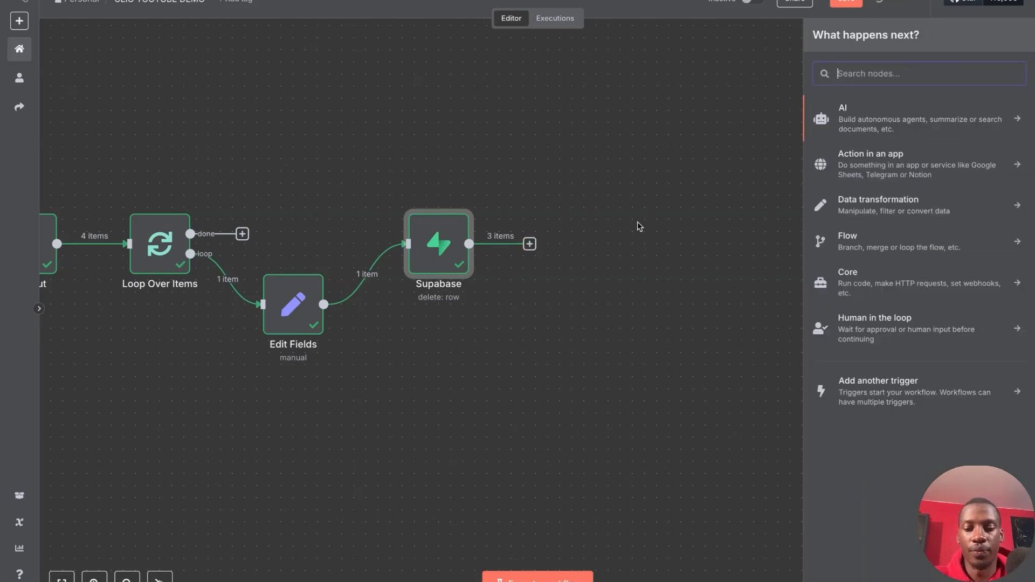
type("http")
key("Return")
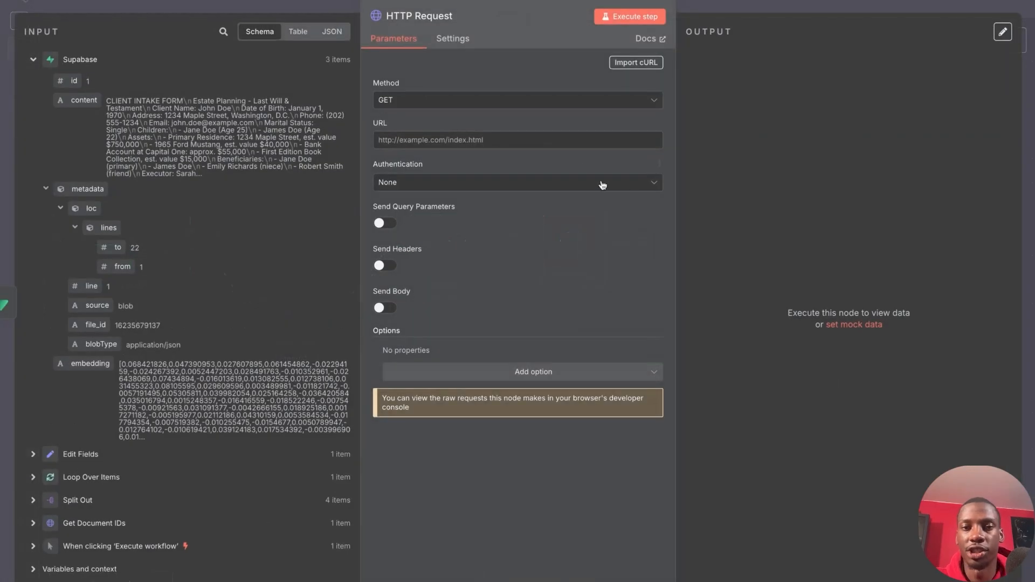
Step: Set the HTTP Request node's authentication to Generic Credential Type, OAuth2 API, with the CLIO YOUTUBE DEMO credential
left_click(447, 179)
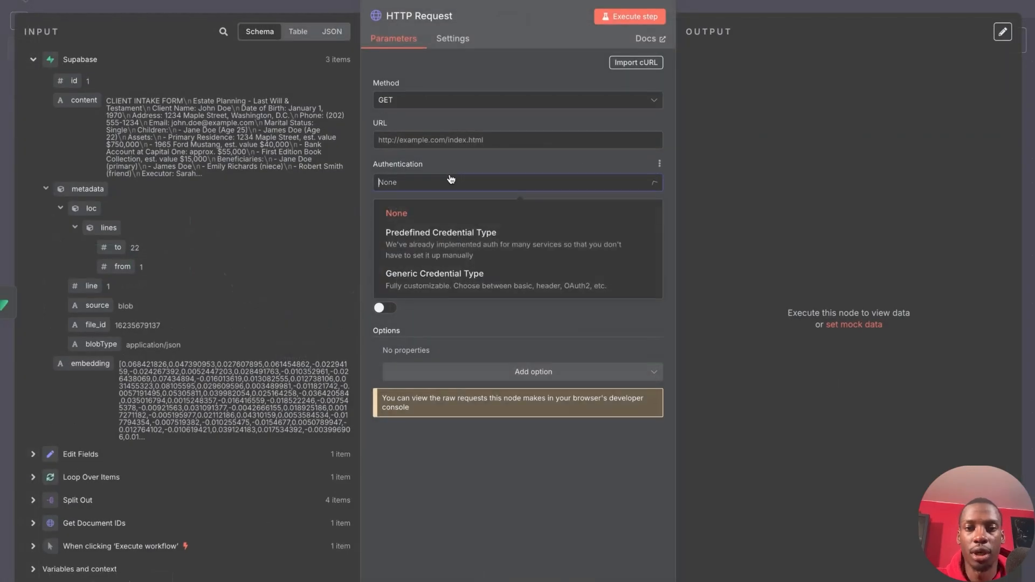
left_click(430, 290)
left_click(446, 223)
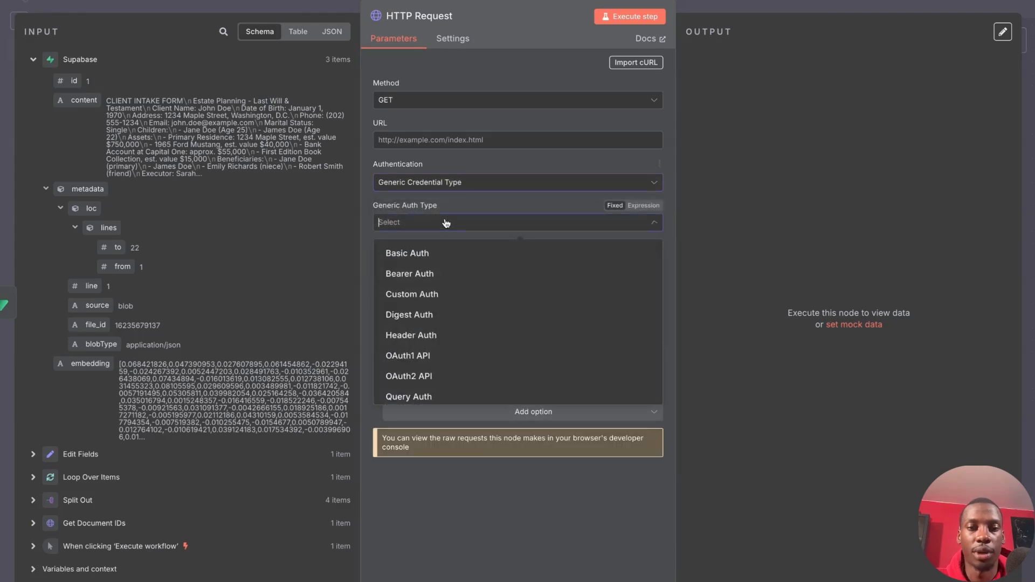
left_click(425, 370)
left_click(469, 260)
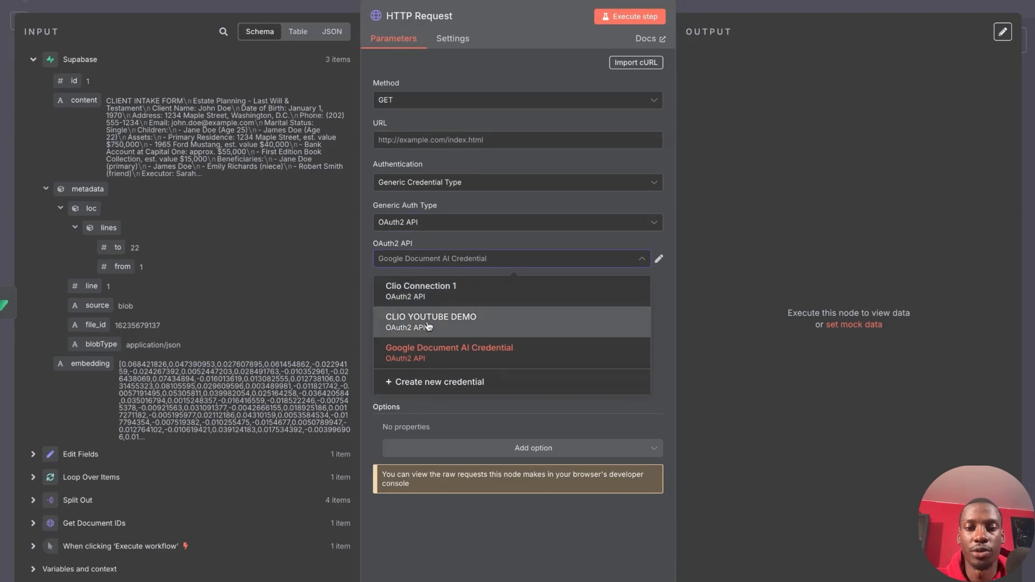
left_click(435, 324)
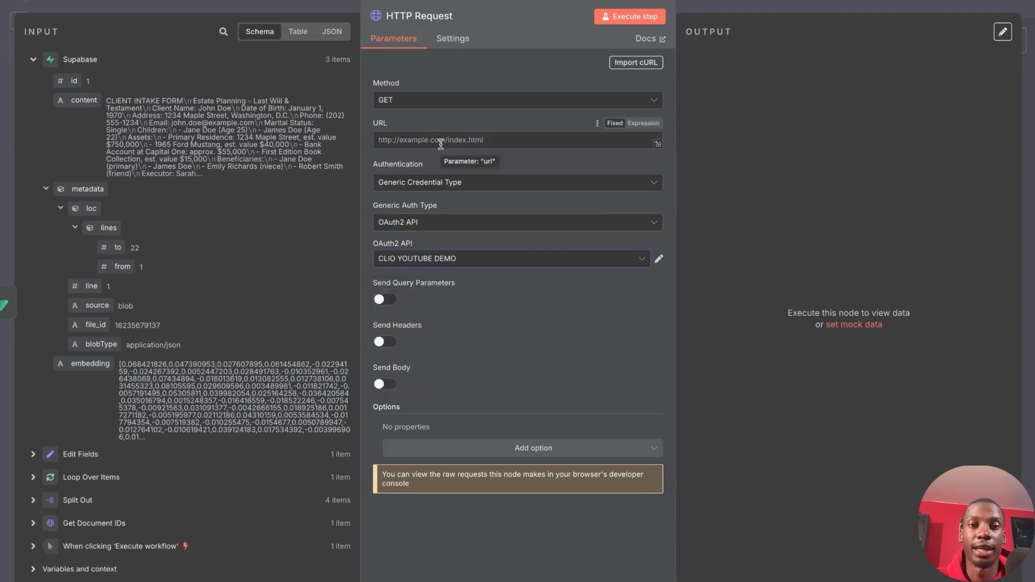
Step: Switch to the Clio API documentation and copy the US region production server URL of the Download the Document endpoint
key("Escape")
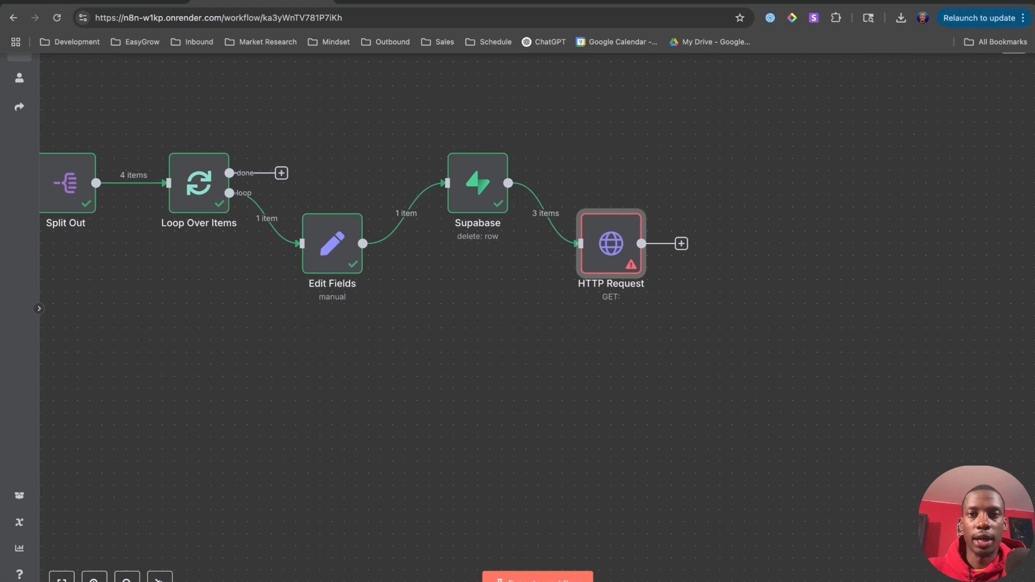
left_click(538, 1)
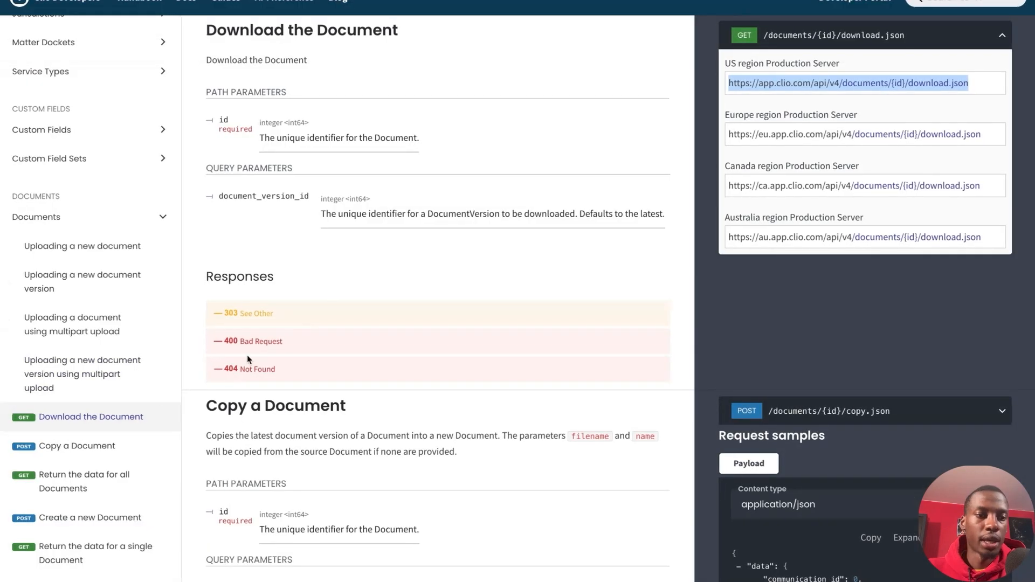
mouse_move(2, 387)
left_mouse_down()
mouse_move(94, 425)
mouse_move(181, 425)
left_mouse_up()
key("Escape")
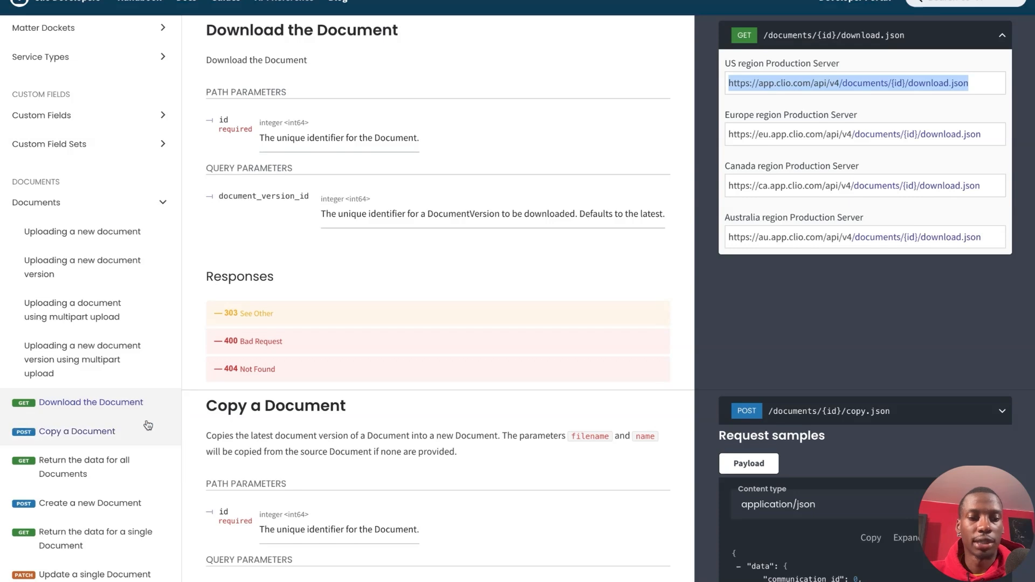
left_click(84, 406)
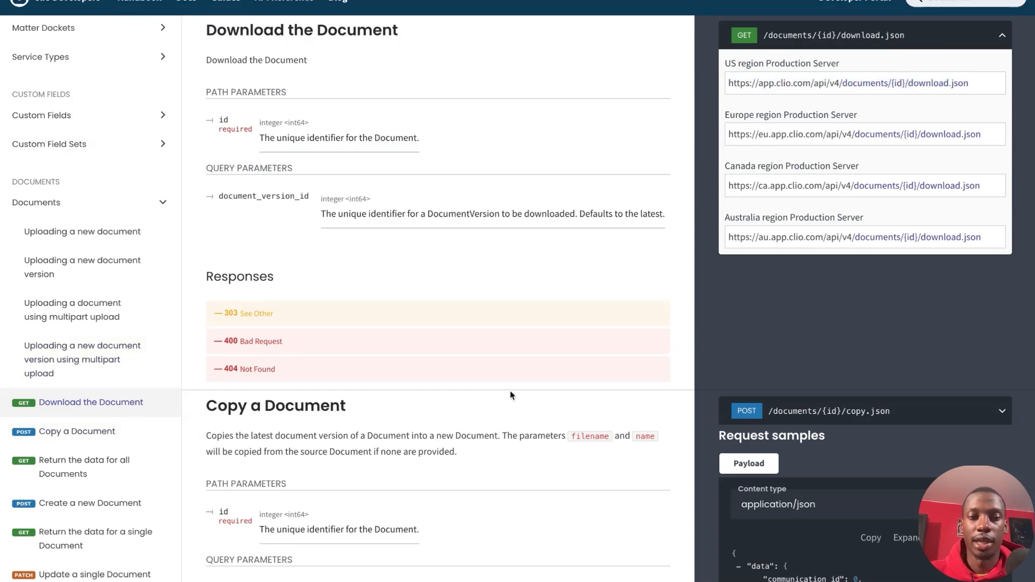
triple_click(975, 84)
key("ctrl+c")
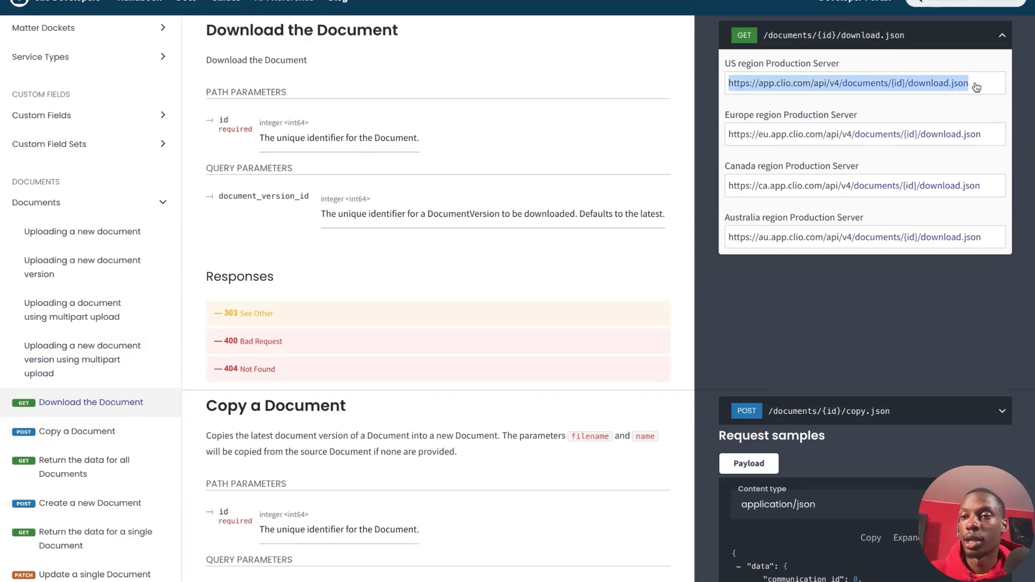
mouse_move(690, 1)
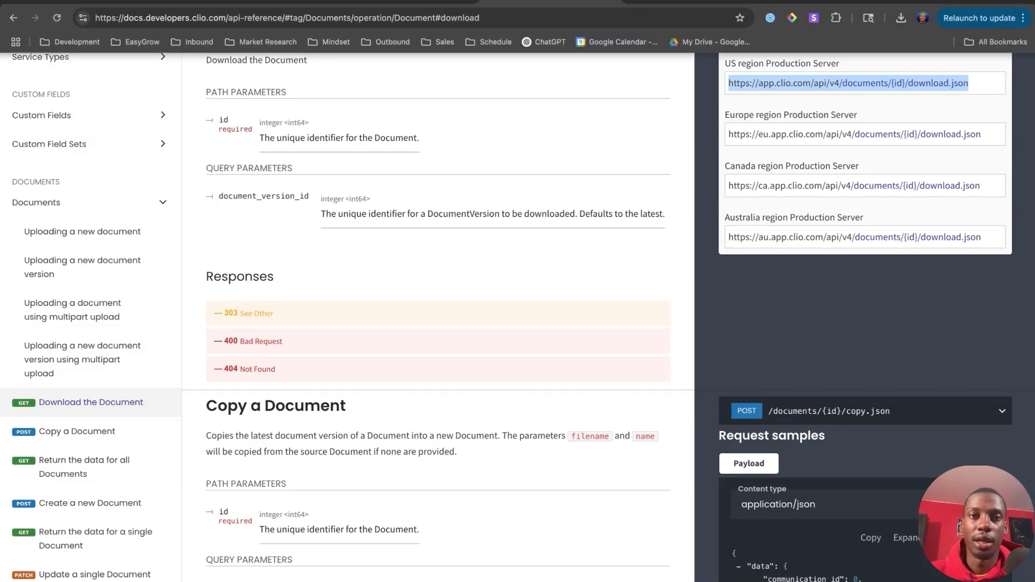
left_click(241, 3)
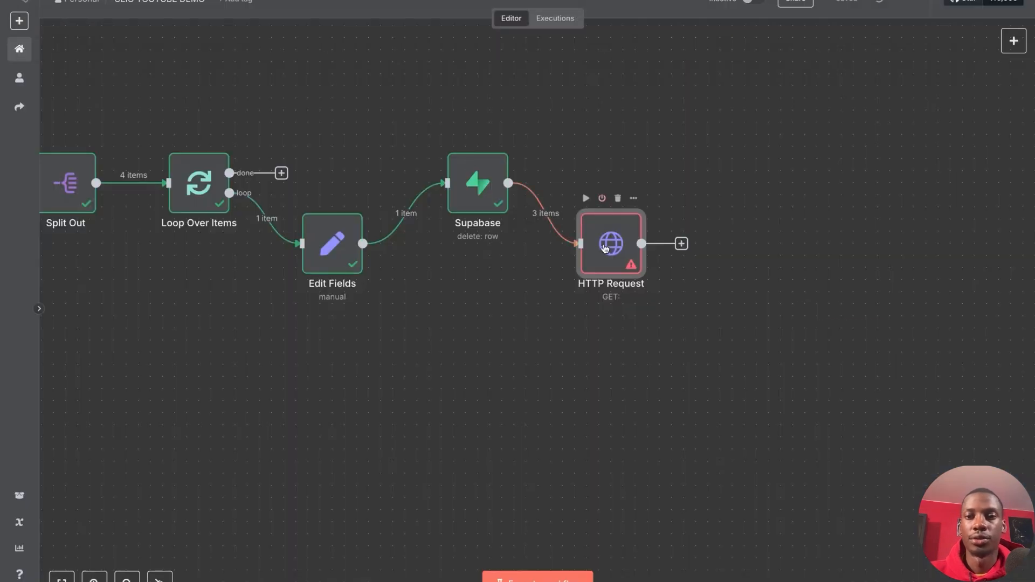
double_click(610, 238)
left_click(488, 138)
key("ctrl+v")
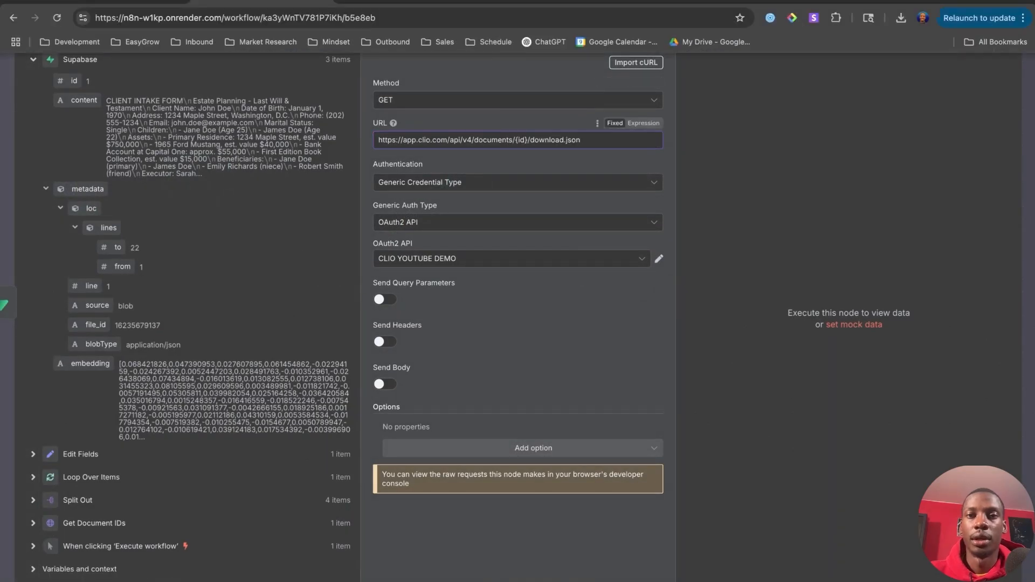
left_click(550, 2)
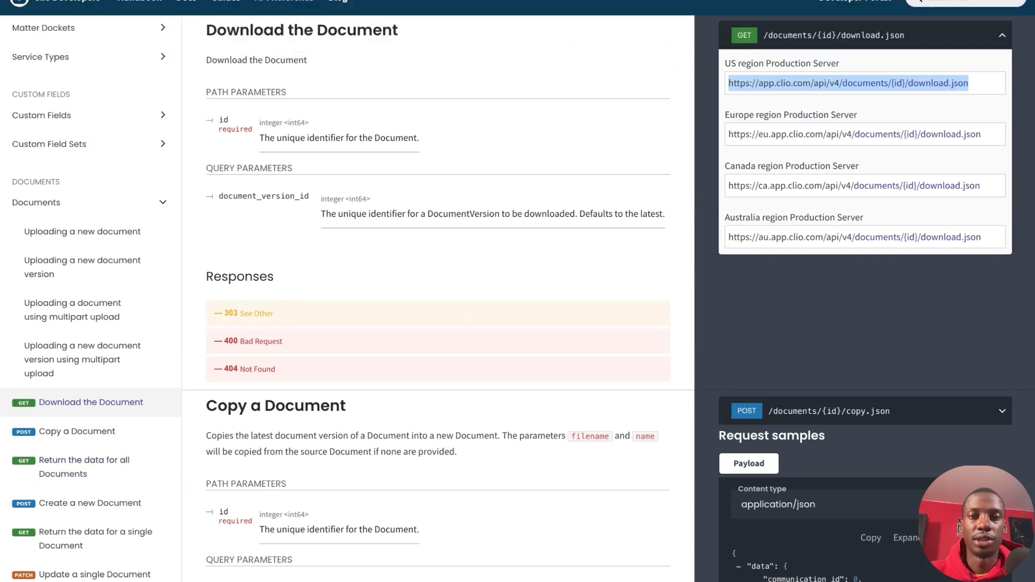
left_click(265, 2)
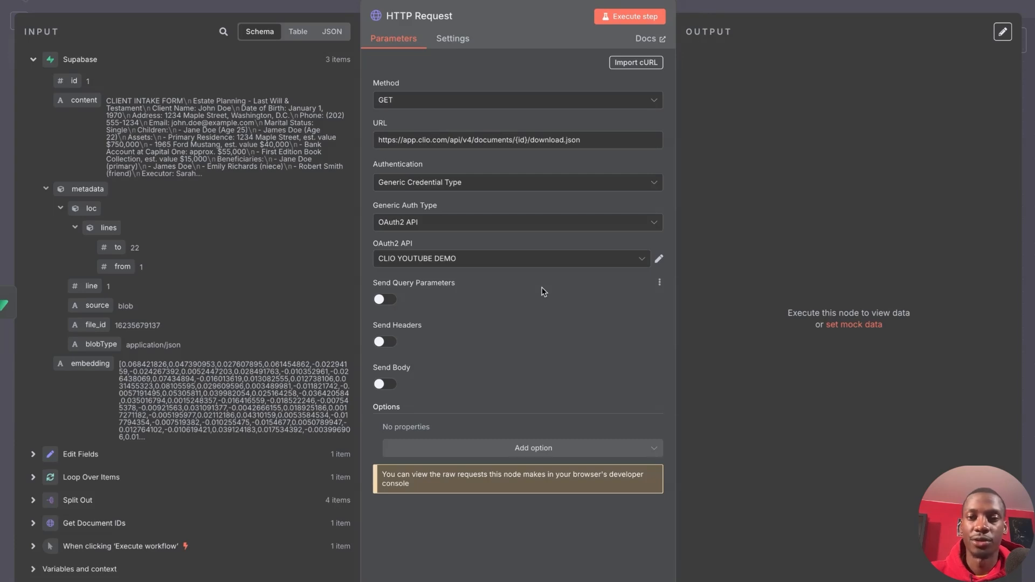
Step: Turn the URL into an expression, collapse the Supabase input data and expand the Edit Fields data to expose file_id
left_click(646, 123)
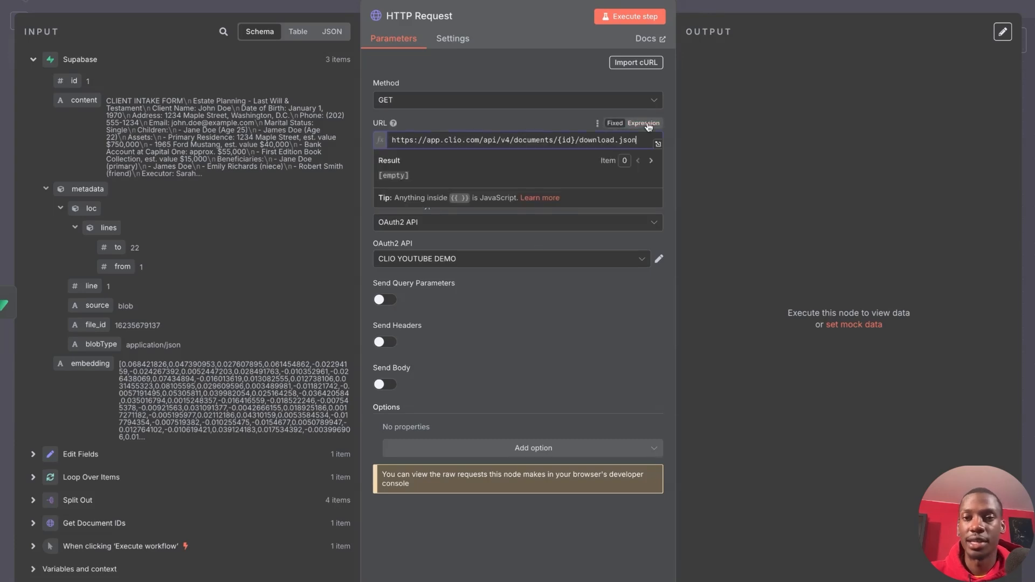
left_click(575, 139)
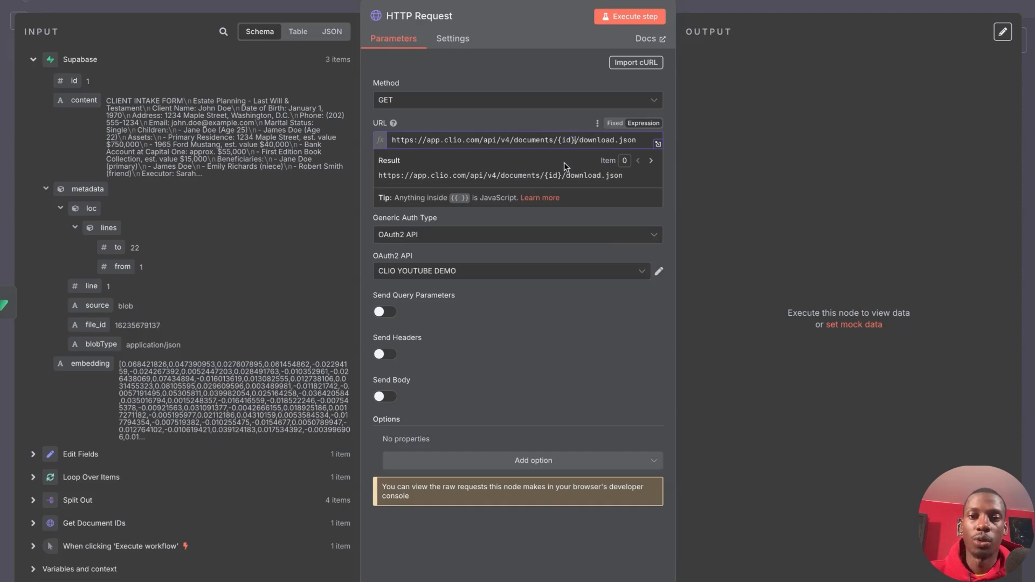
double_click(568, 140)
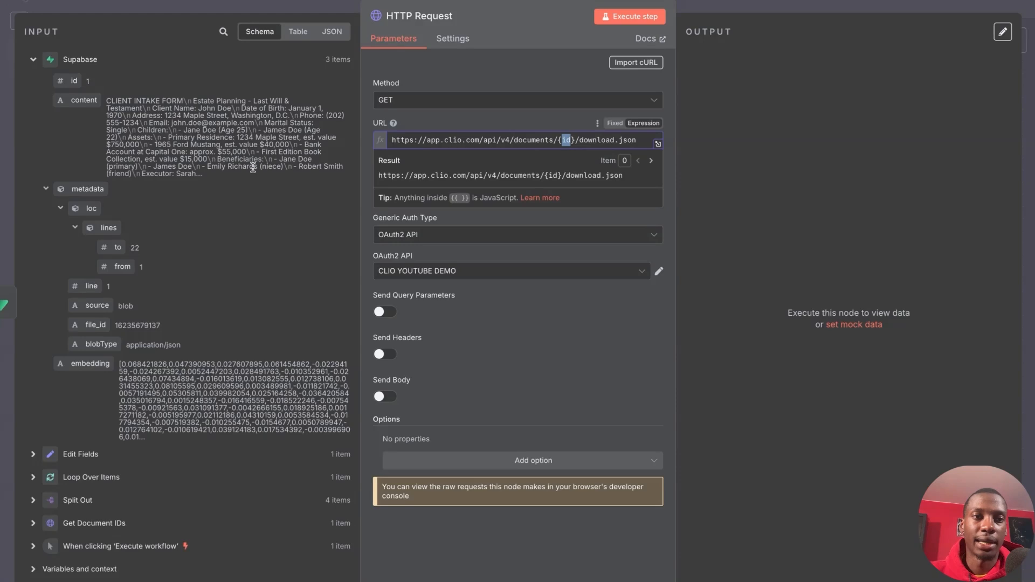
scroll(253, 168, "down", 1)
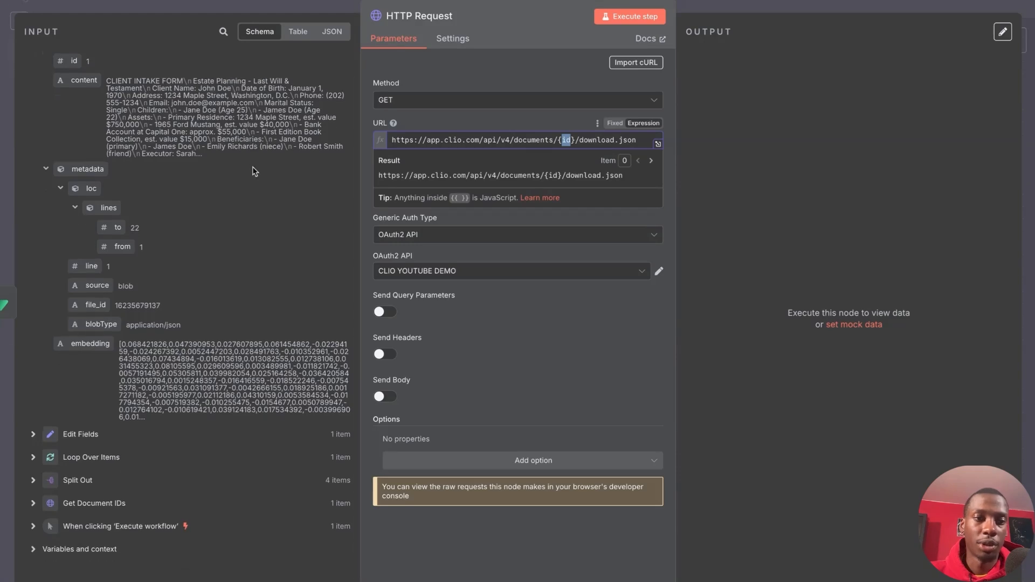
scroll(255, 171, "up", 1)
left_click(32, 61)
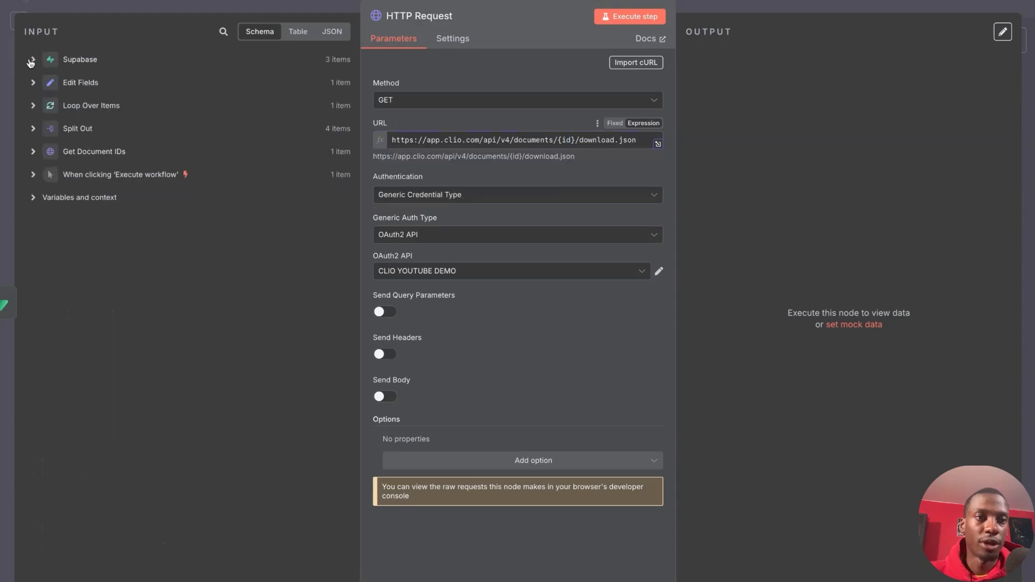
mouse_move(18, 28)
left_mouse_down()
mouse_move(220, 254)
mouse_move(386, 301)
mouse_move(357, 277)
left_mouse_up()
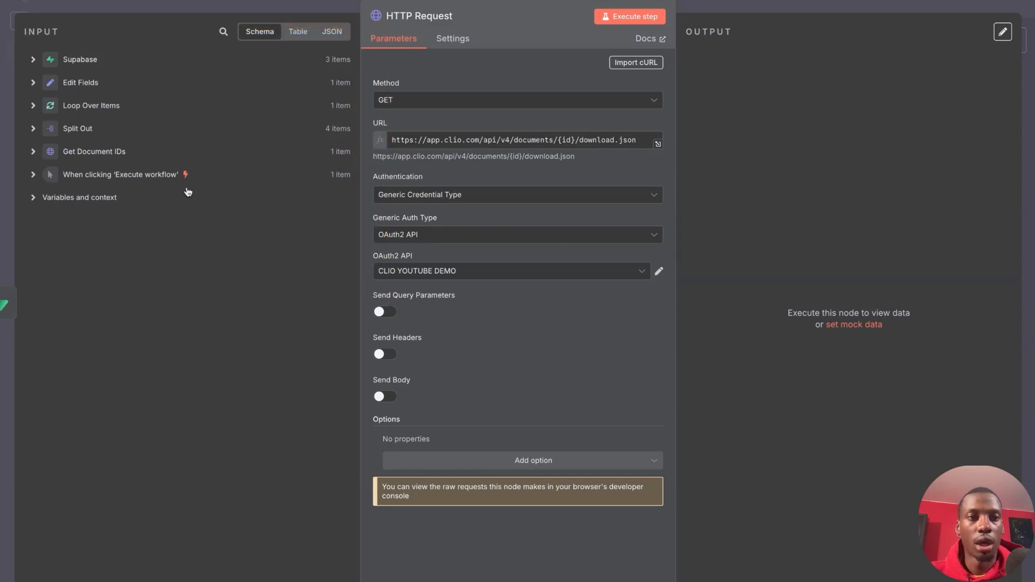
left_click(33, 83)
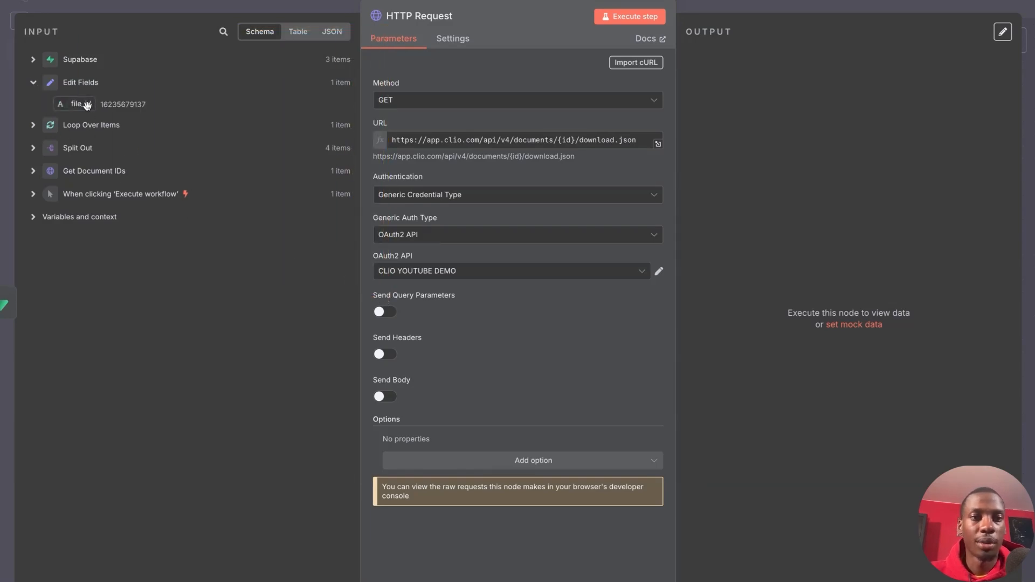
Step: Replace the {id} placeholder in the URL with the Edit Fields file_id expression and check the resolved address
left_click(574, 140)
key("BackSpace")
key("BackSpace")
key("BackSpace")
key("BackSpace")
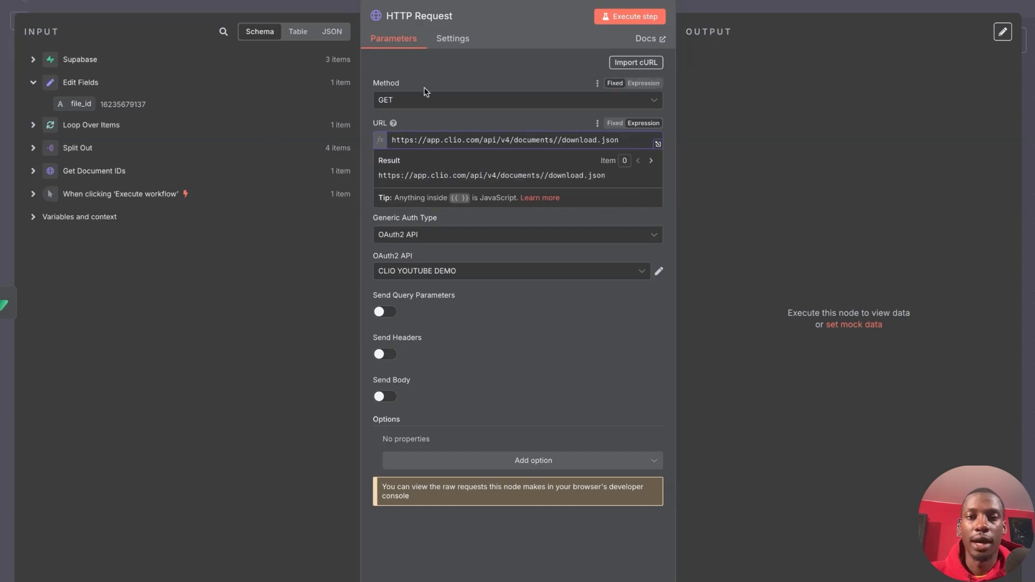
left_click_drag(81, 103, 560, 144)
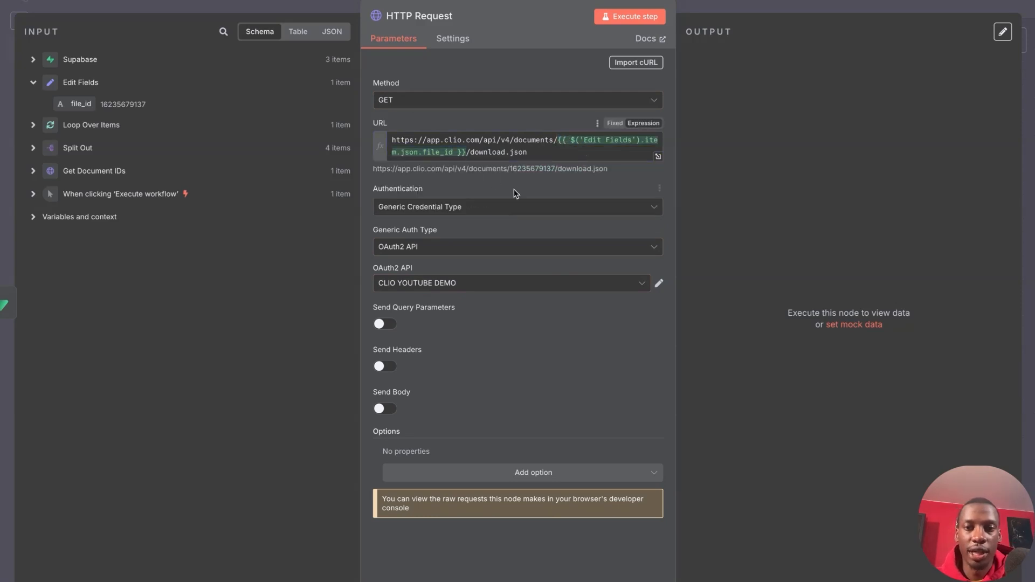
left_click_drag(611, 169, 366, 177)
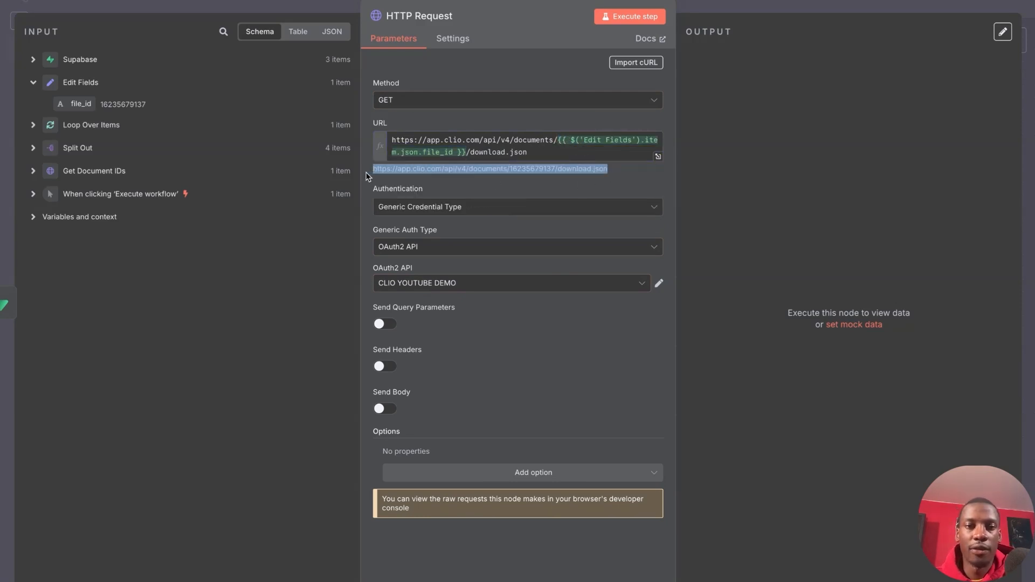
left_click(429, 169)
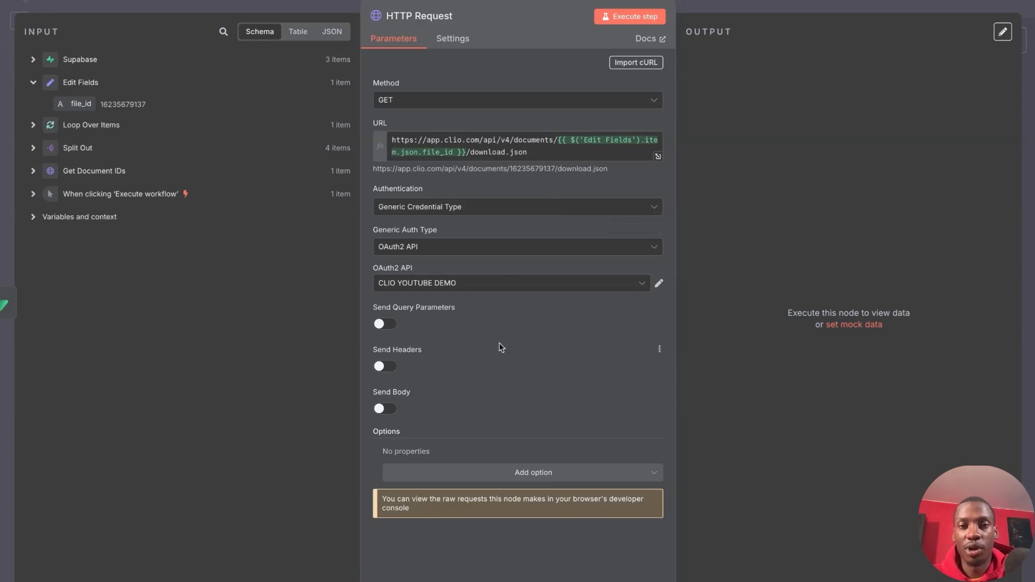
Step: Execute the HTTP Request step, reopen the node to check its output, and return to the canvas
left_click(623, 21)
key("Escape")
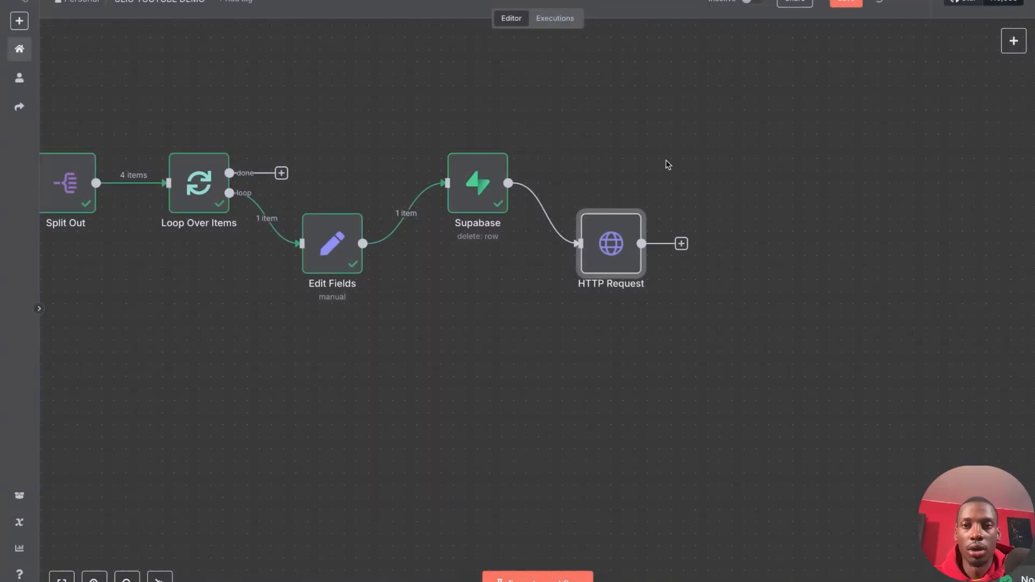
double_click(614, 261)
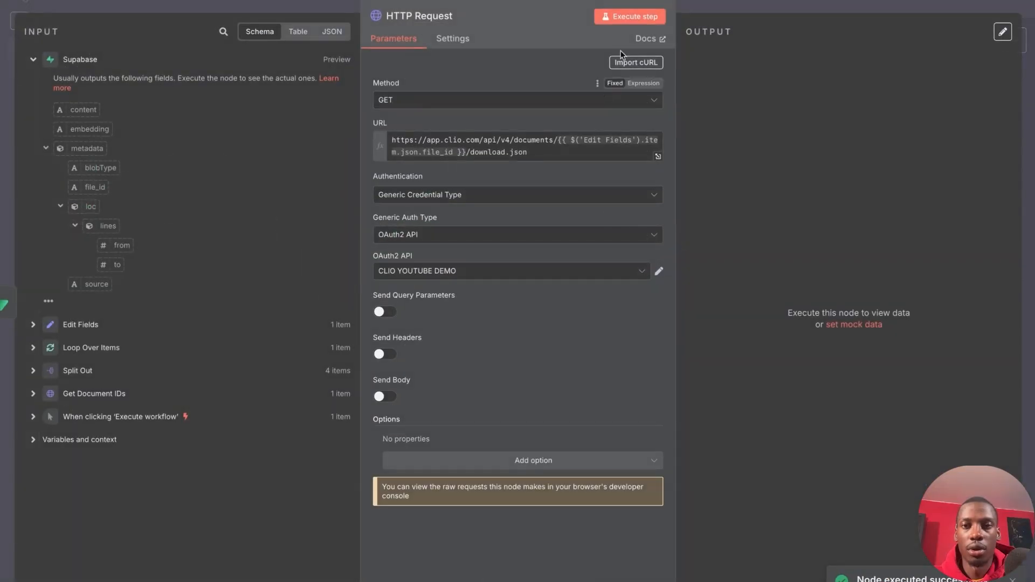
key("Escape")
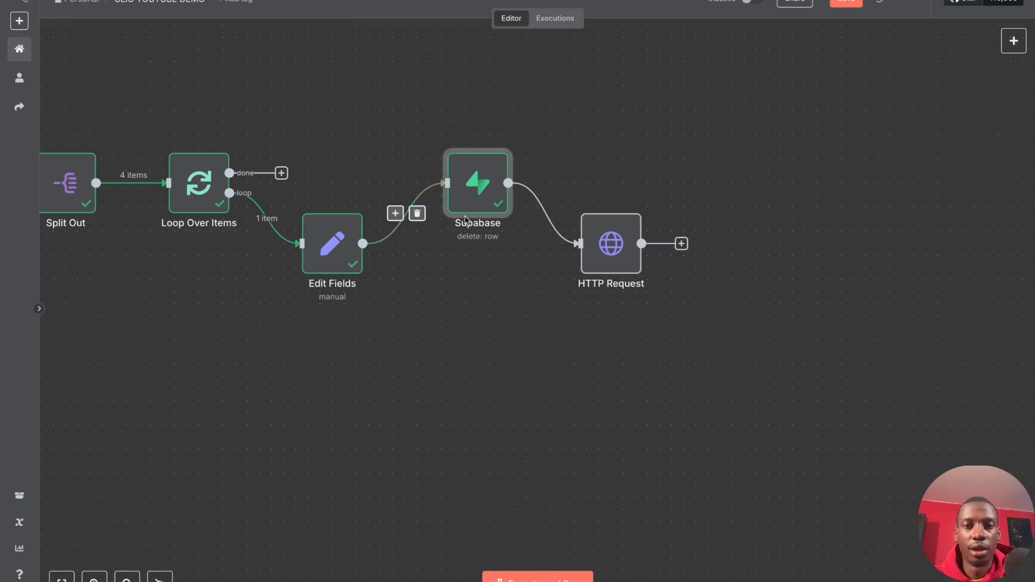
Step: Enable Always Output Data in the Supabase node's settings and return to the canvas
double_click(478, 194)
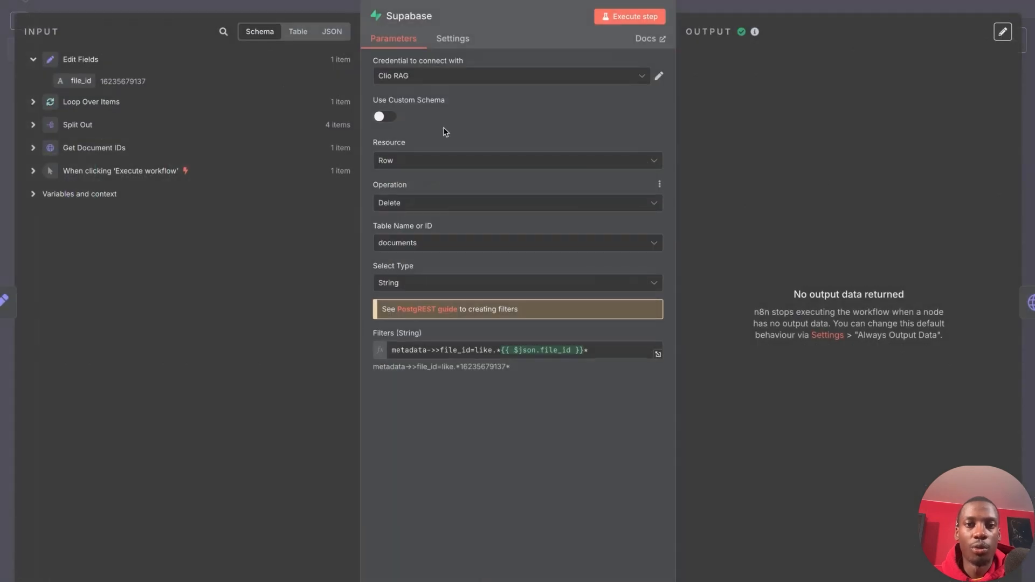
left_click(462, 43)
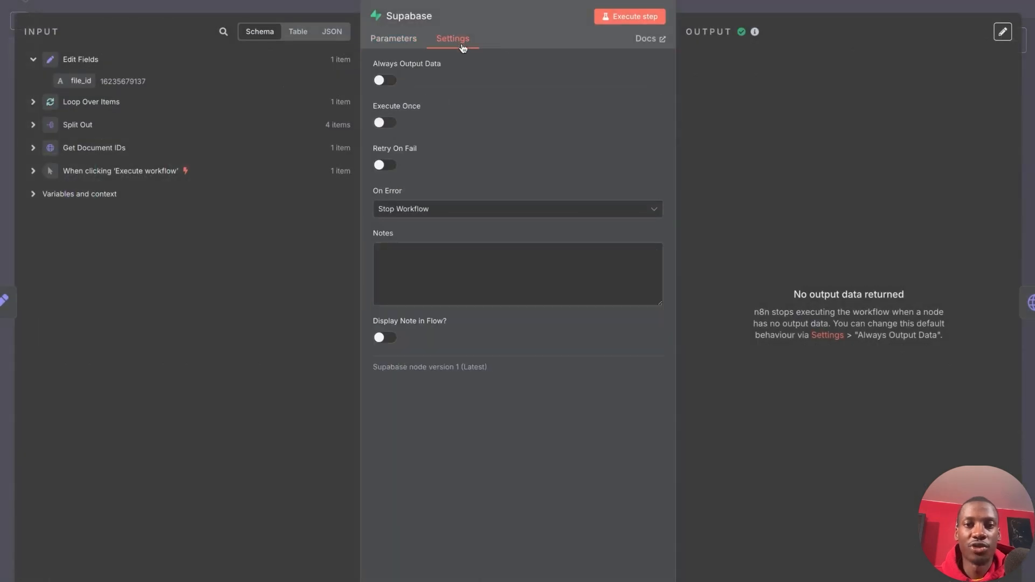
left_click(390, 81)
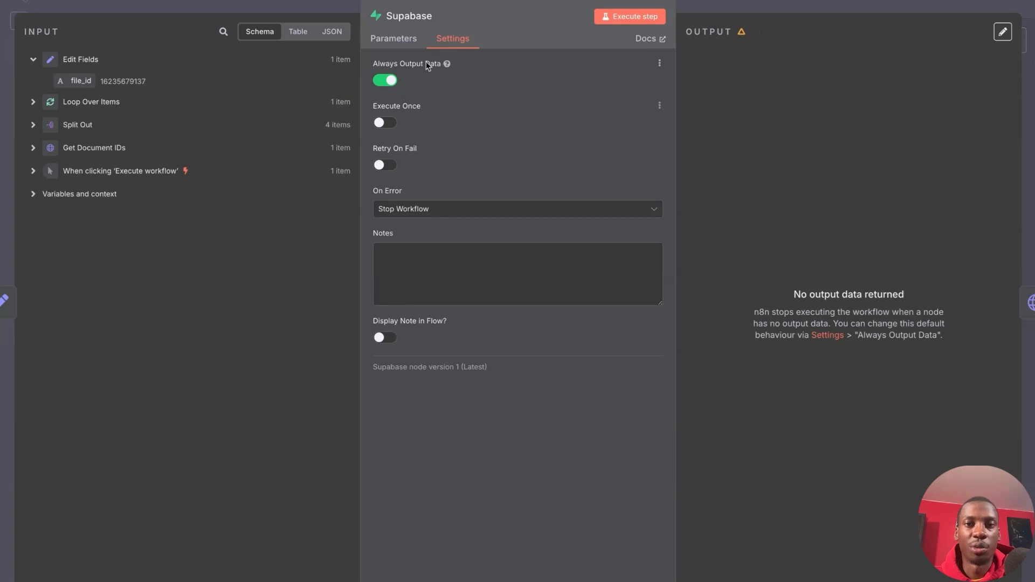
left_click(745, 6)
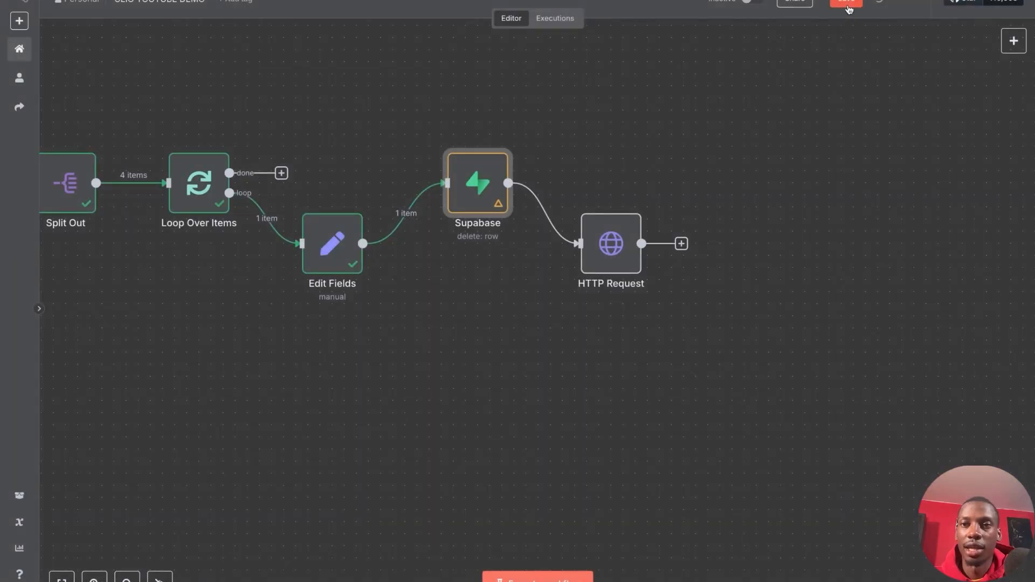
Step: Execute the HTTP Request step again and examine the error message in its output
left_click(609, 262)
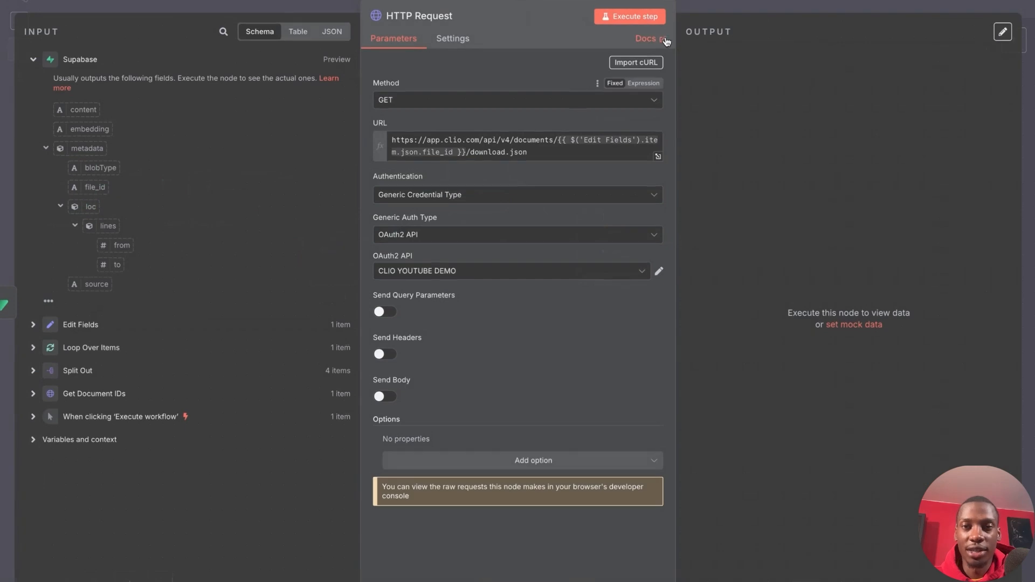
left_click(634, 17)
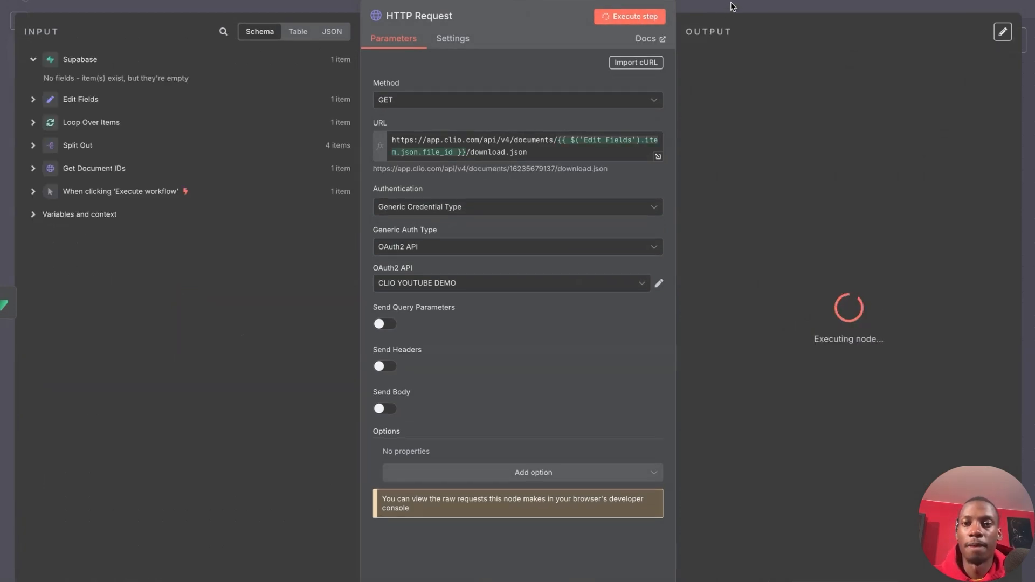
left_click_drag(696, 84, 889, 88)
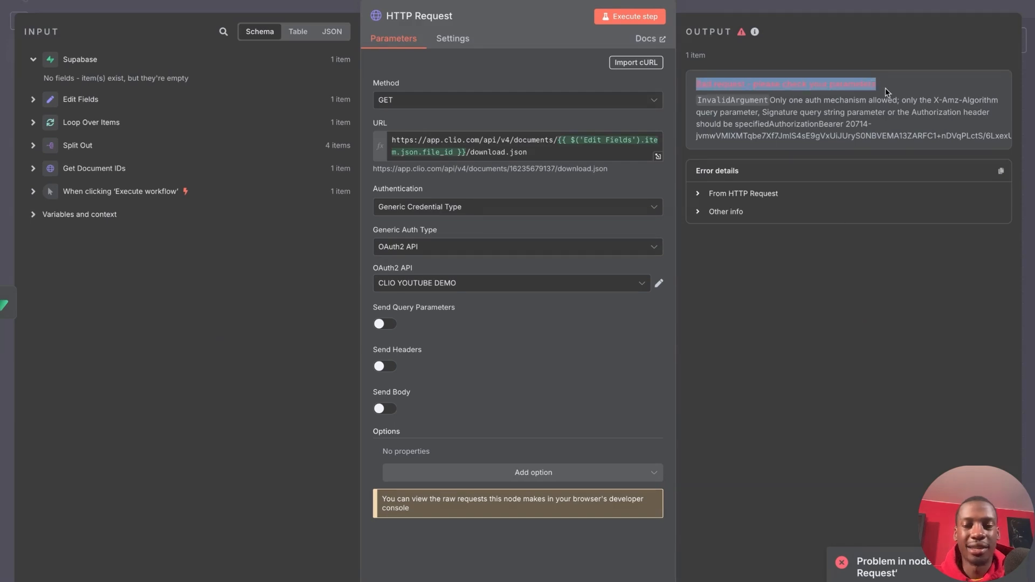
left_click(834, 246)
triple_click(780, 82)
left_click(762, 81)
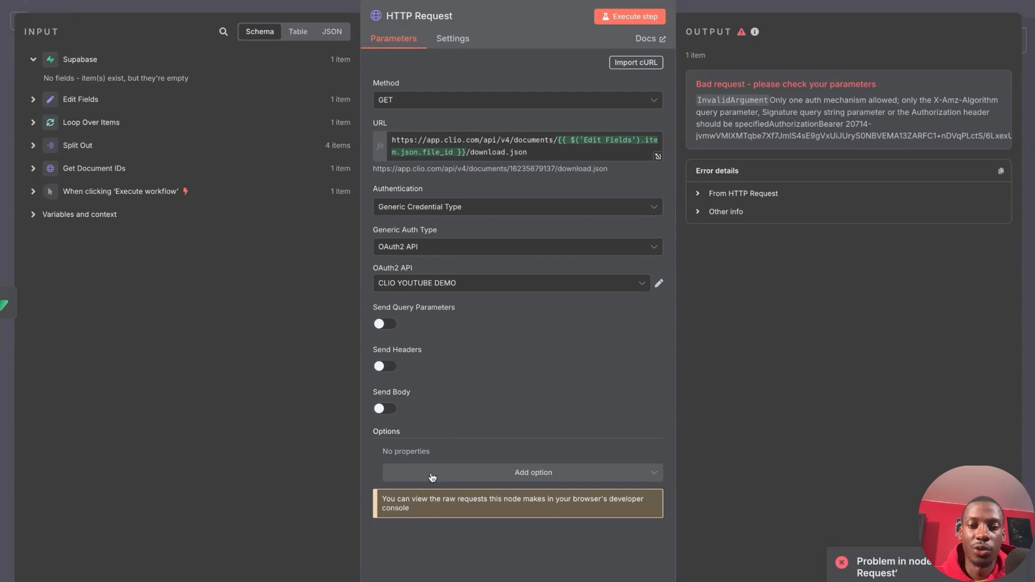
Step: Add the Redirects option to the HTTP Request node
left_click_drag(367, 435, 427, 432)
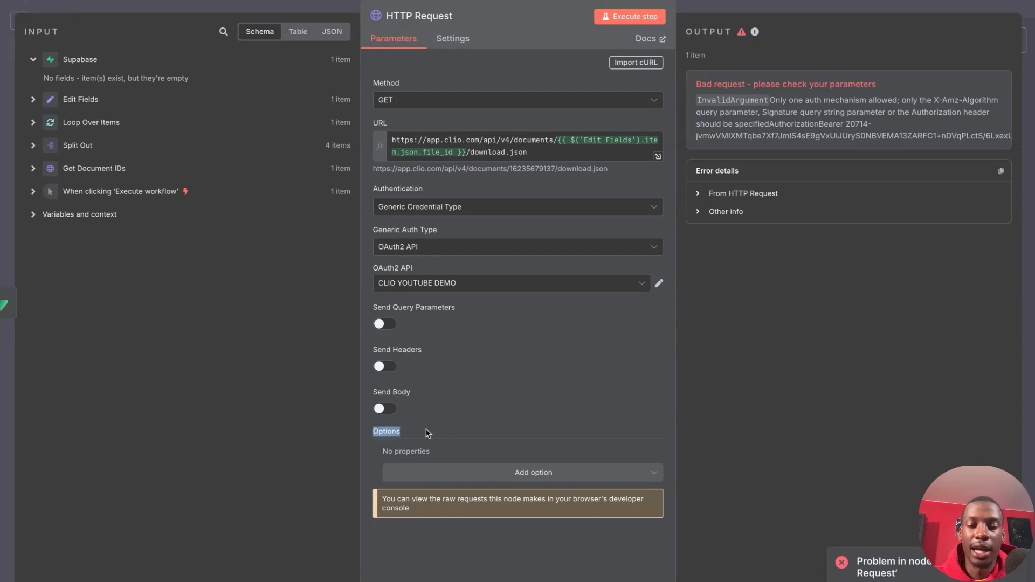
left_click(525, 474)
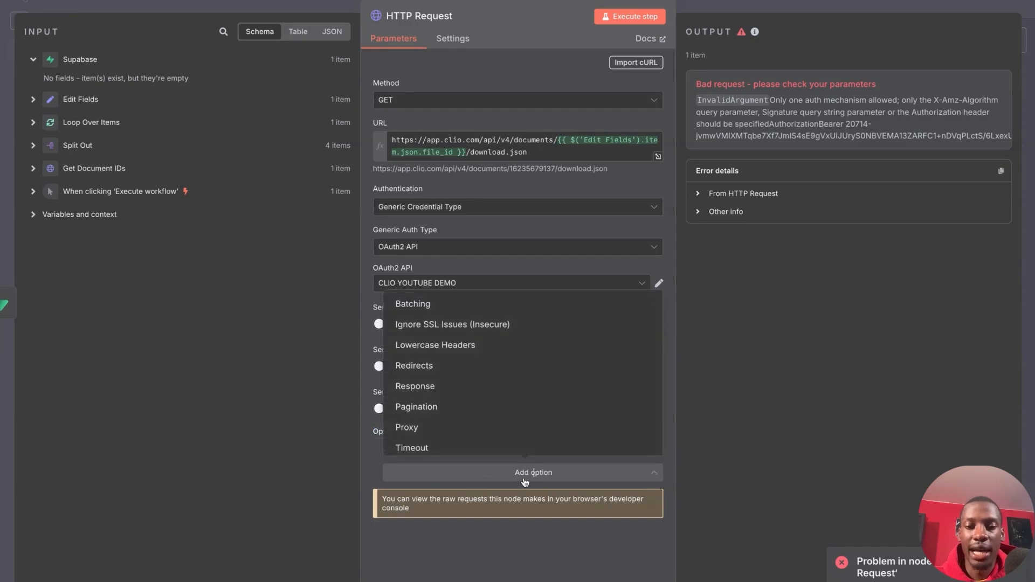
left_click(424, 359)
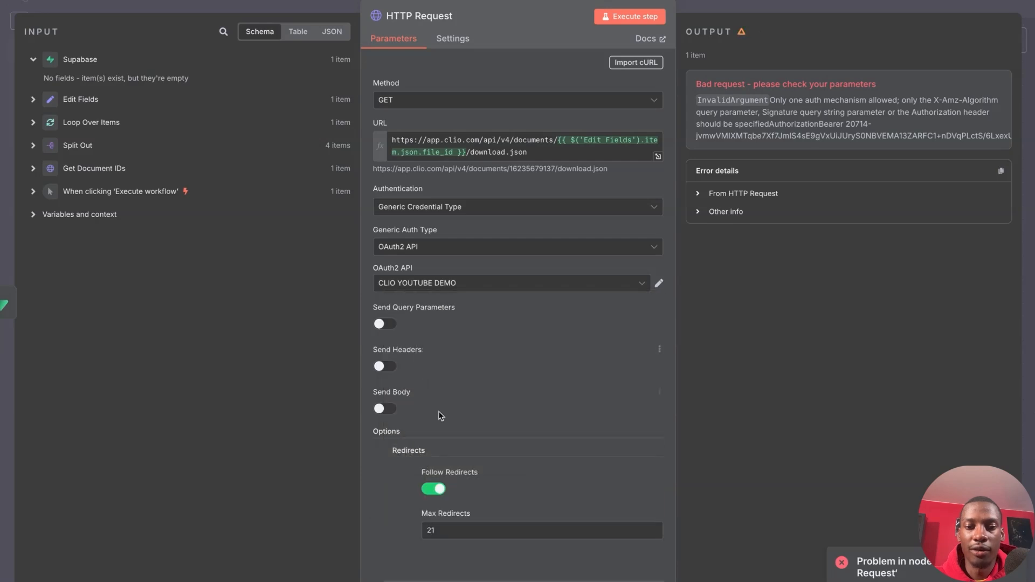
Step: Add the Response option to the HTTP Request node and turn off Follow Redirects
scroll(427, 393, "down", 1)
left_click(482, 539)
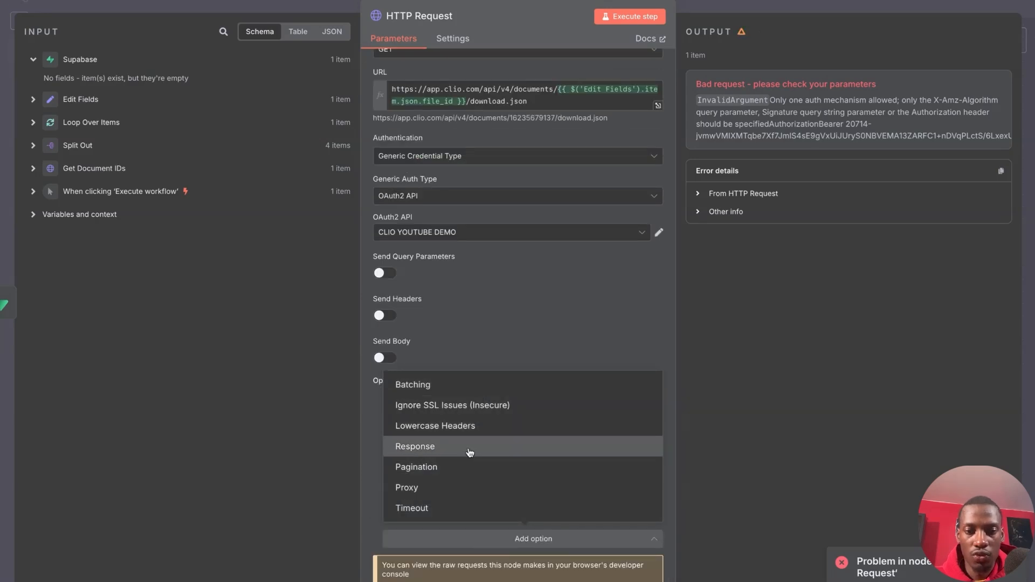
left_click(468, 447)
scroll(520, 419, "down", 3)
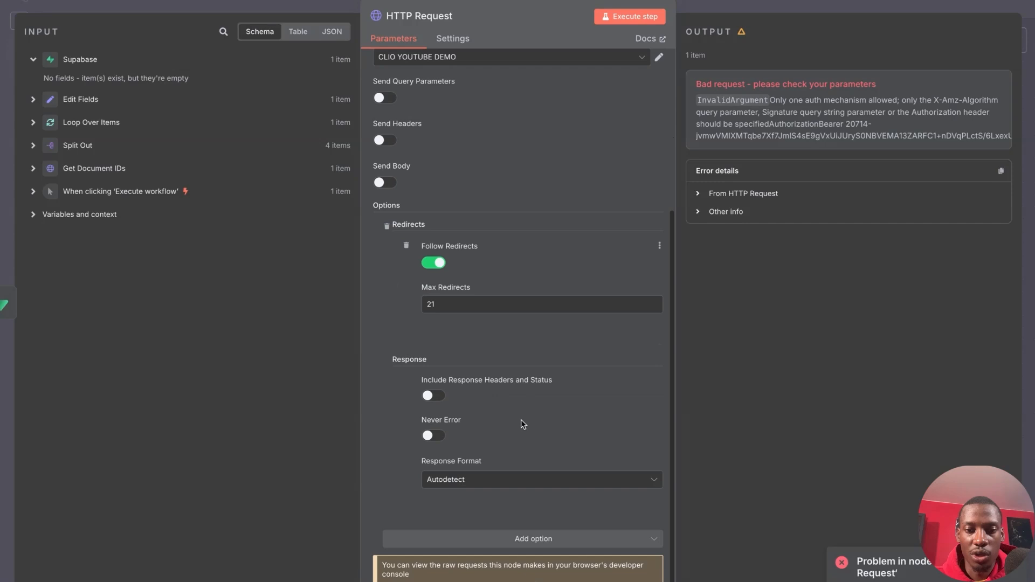
left_click(433, 263)
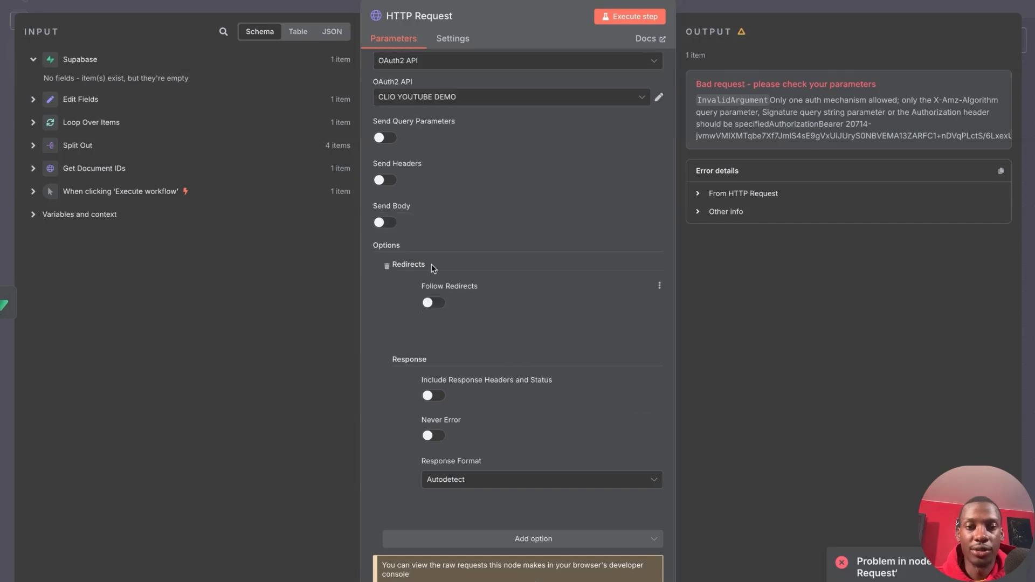
scroll(559, 283, "up", 4)
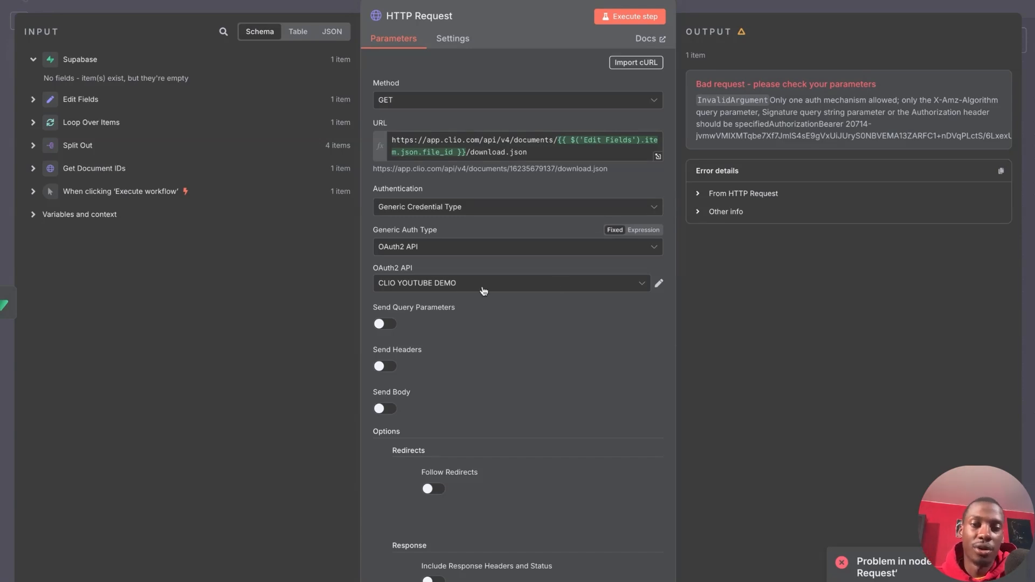
Step: Examine the authentication error in the output and review the Follow Redirects setting of the HTTP Request node
left_click_drag(361, 270, 364, 270)
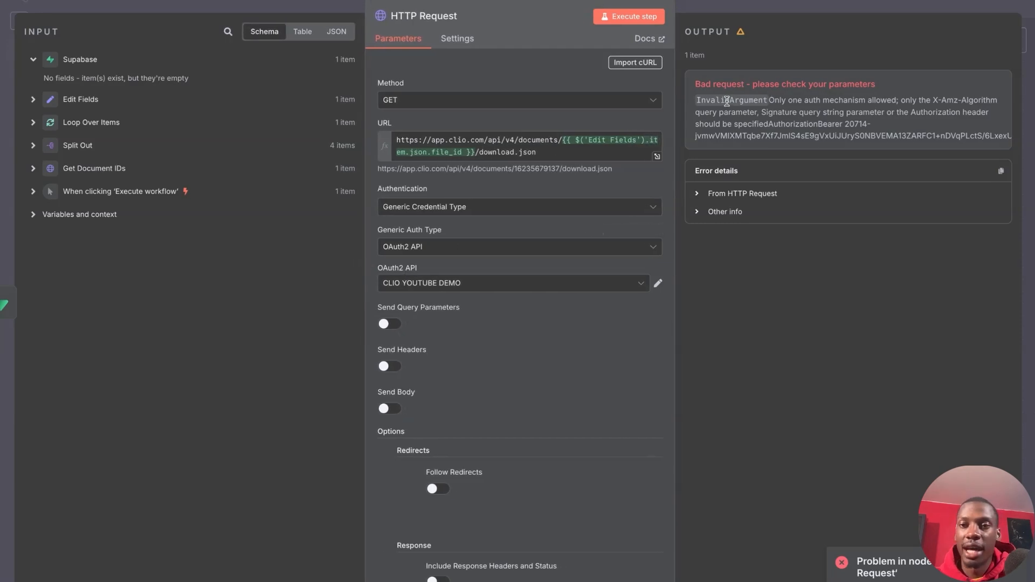
left_click_drag(697, 100, 869, 100)
left_click(865, 112)
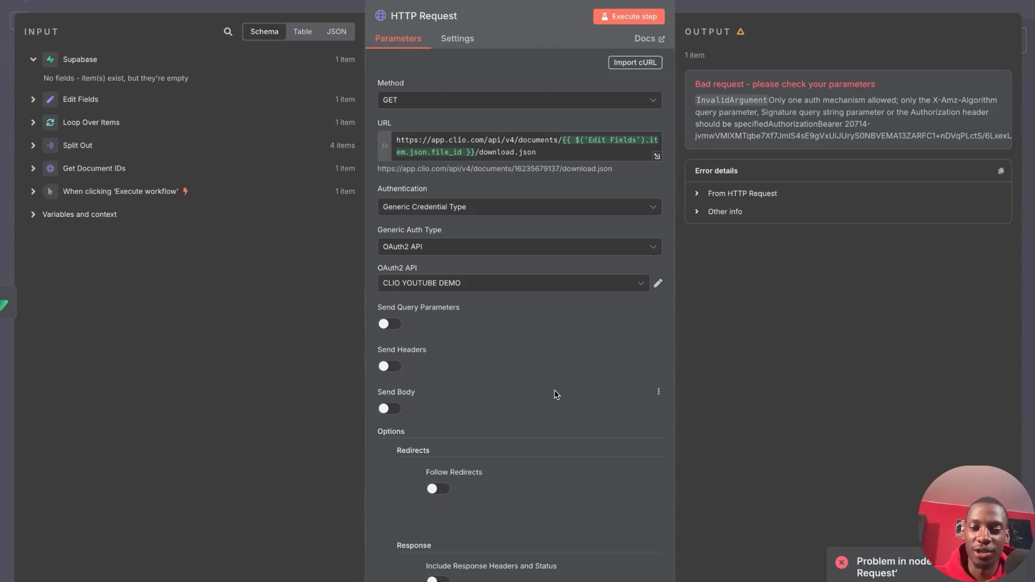
scroll(554, 389, "down", 1)
scroll(554, 390, "down", 4)
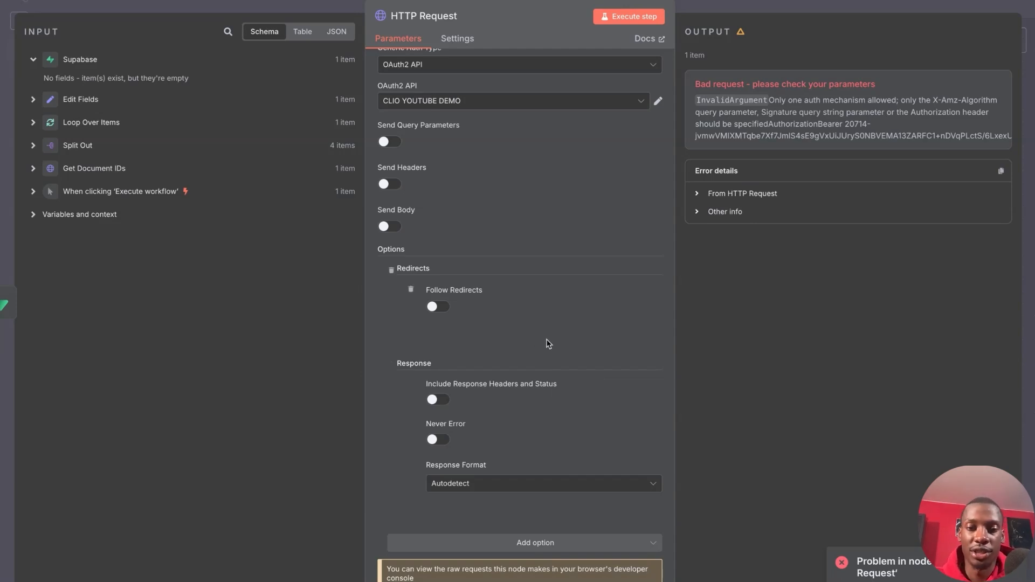
left_click_drag(427, 291, 486, 292)
left_click(491, 327)
Step: Enable Include Response Headers and Status and Never Error in the Response option, and return to the canvas
scroll(462, 357, "down", 1)
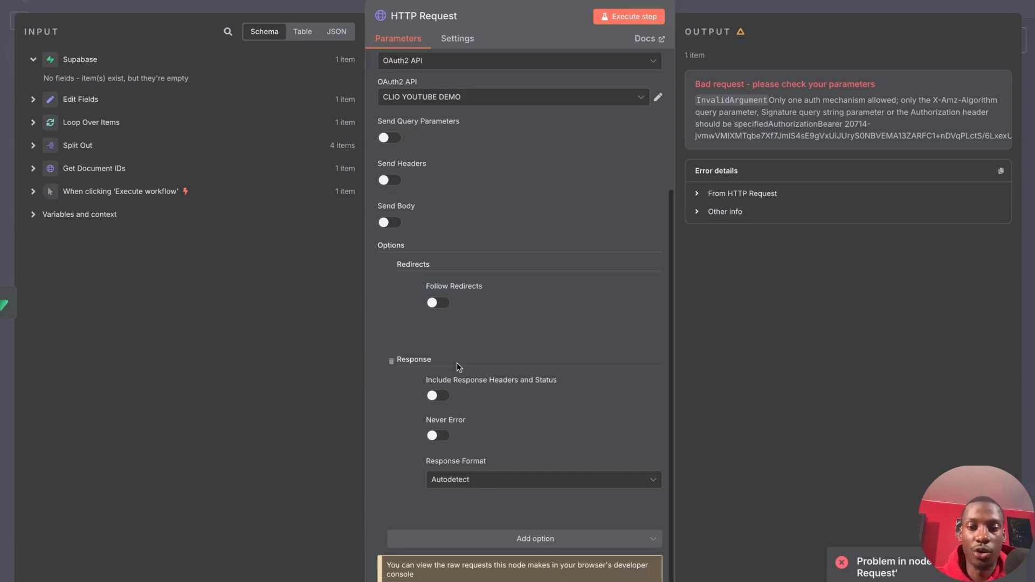
left_click(438, 396)
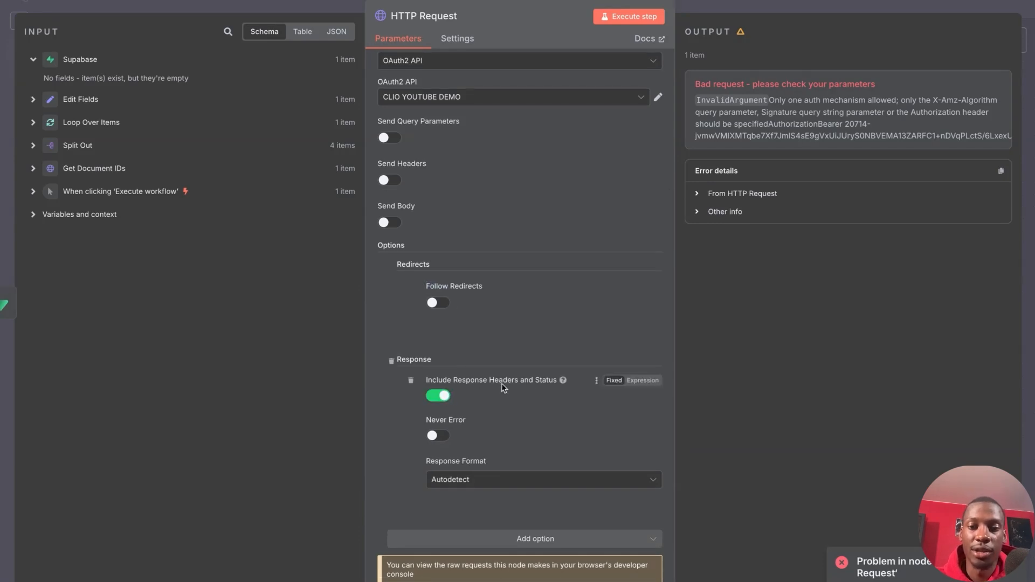
left_click(439, 436)
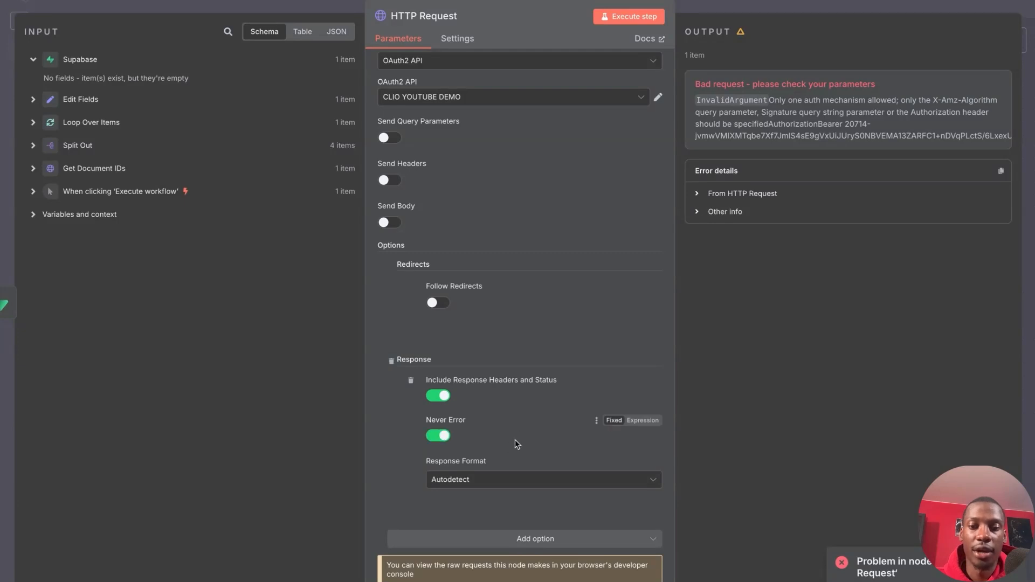
double_click(451, 462)
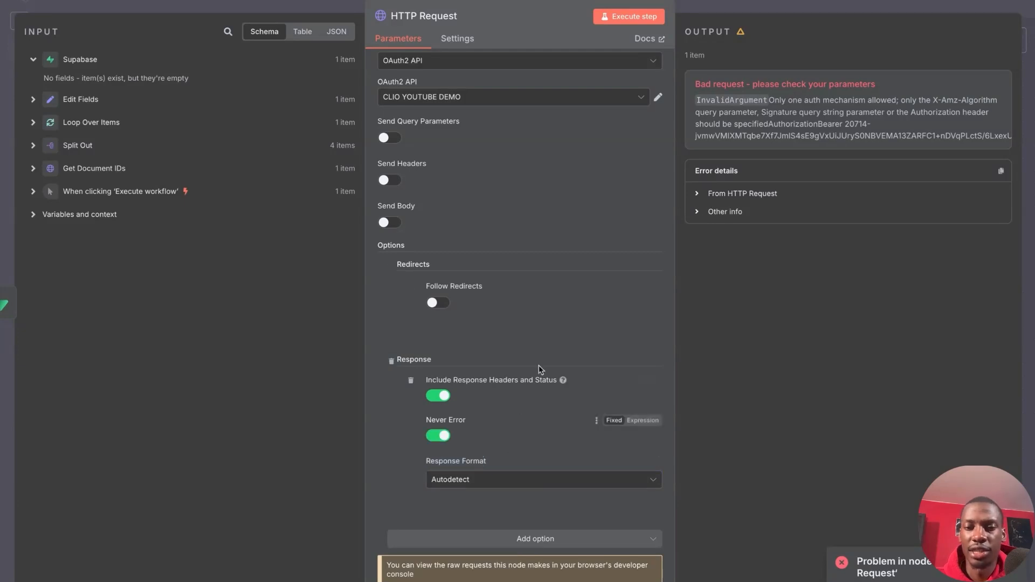
scroll(572, 301, "up", 5)
left_click(742, 9)
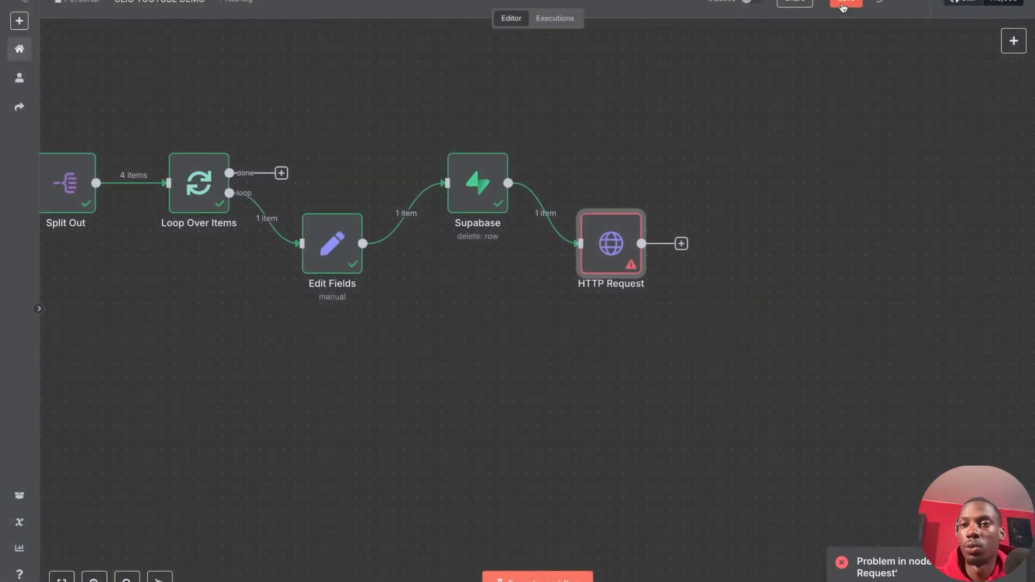
Step: Execute the HTTP Request step again, examine the location URL in the output headers, and return to the canvas
double_click(610, 242)
left_click(639, 16)
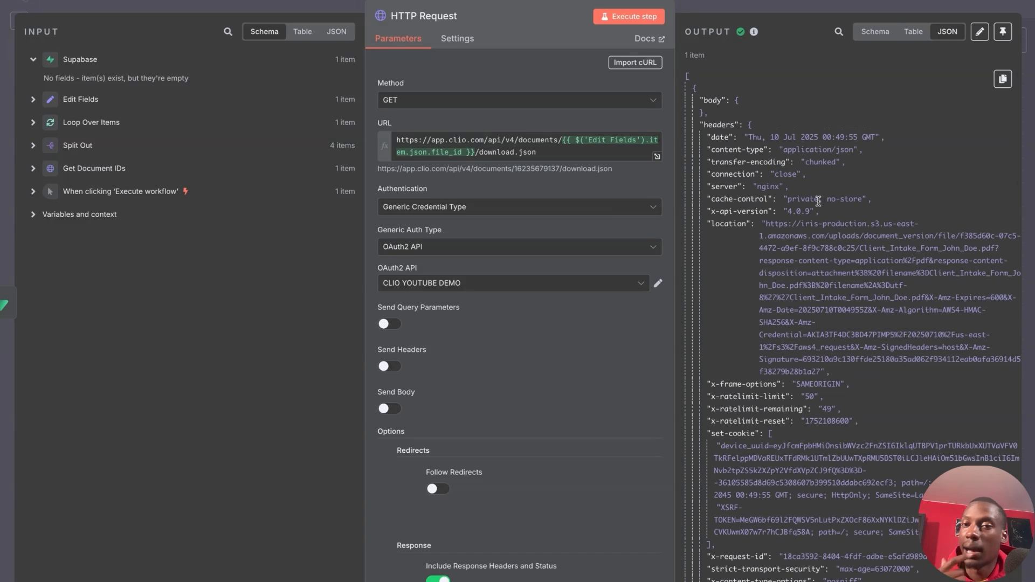
scroll(806, 207, "down", 1)
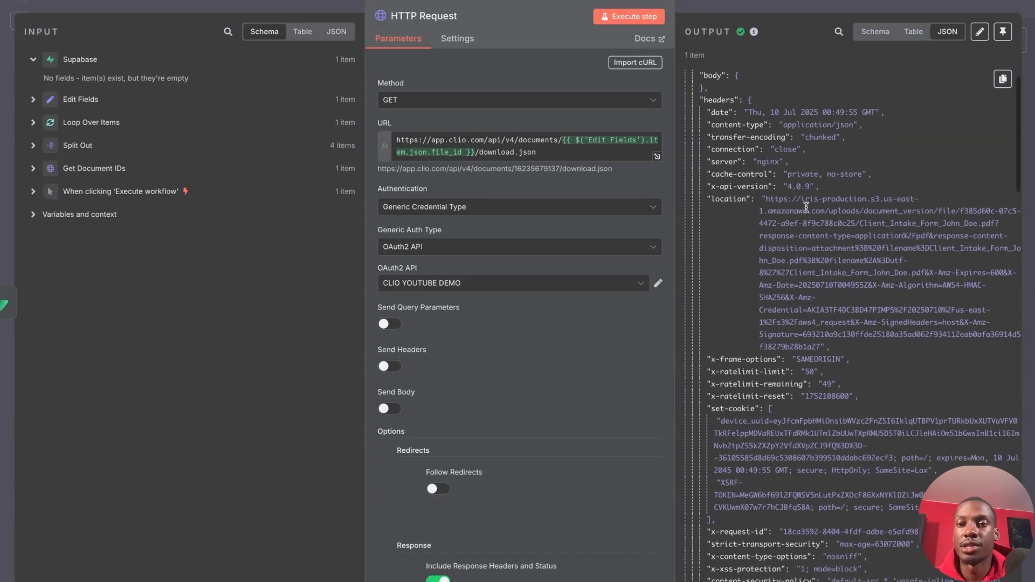
mouse_move(761, 199)
left_mouse_down()
mouse_move(1016, 272)
mouse_move(816, 297)
mouse_move(994, 343)
left_mouse_up()
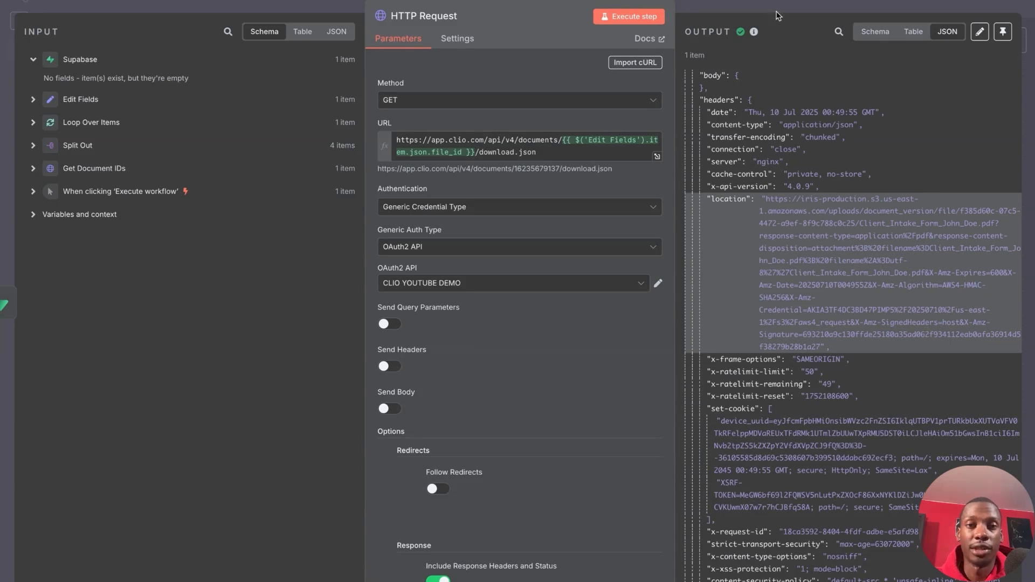
triple_click(799, 249)
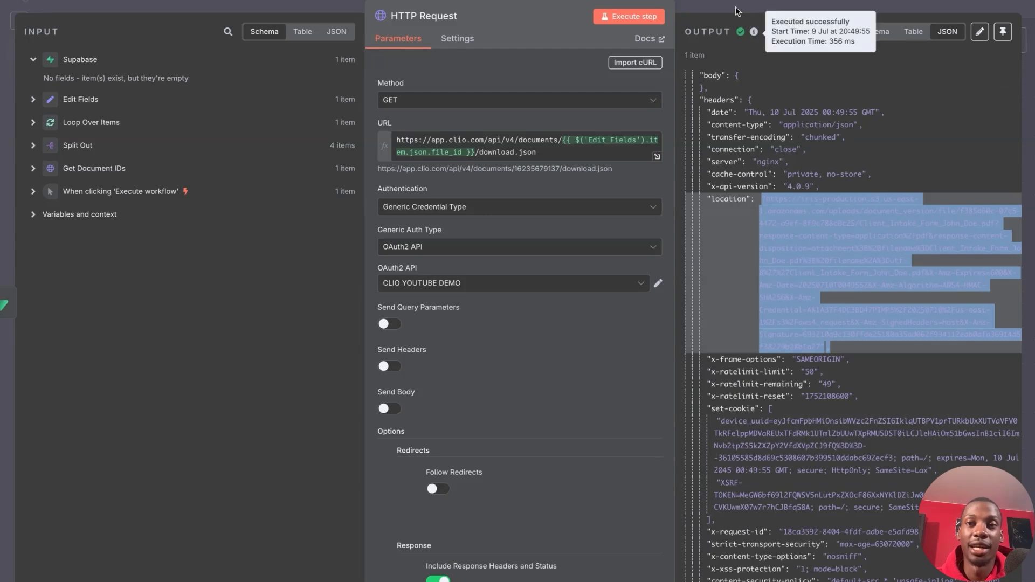
left_click(721, 5)
Step: Move the HTTP Request node slightly lower on the canvas and rename it "Find the Document Locations"
scroll(710, 254, "right", 1)
left_click_drag(569, 270, 583, 285)
double_click(572, 301)
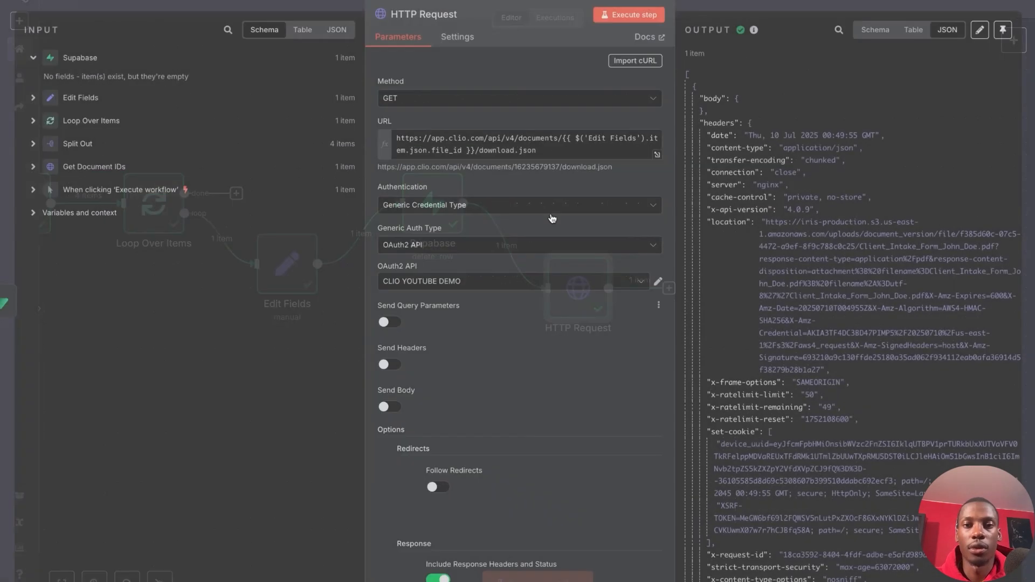
left_click(412, 21)
type("Find ")
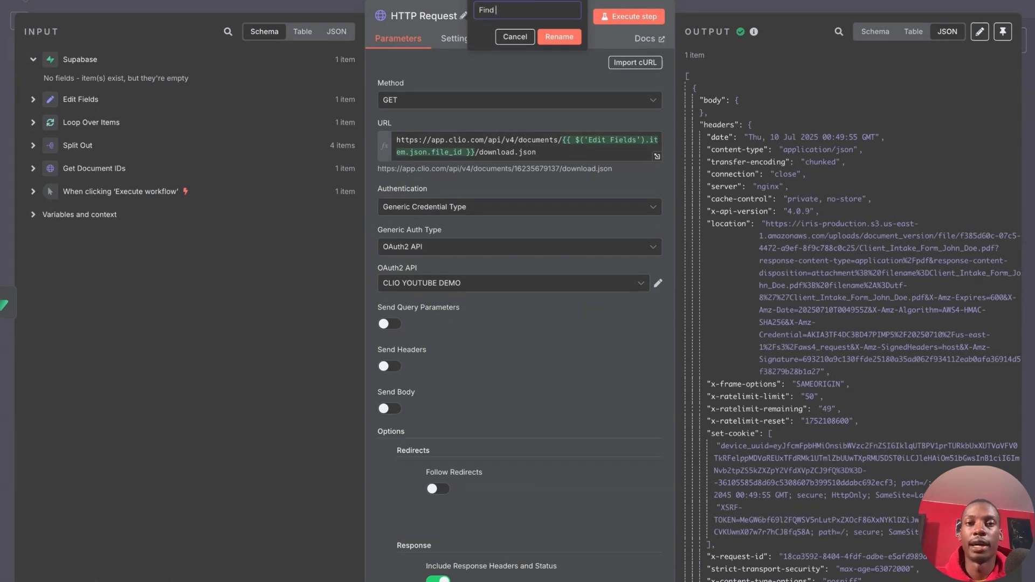
type("the Document Locations")
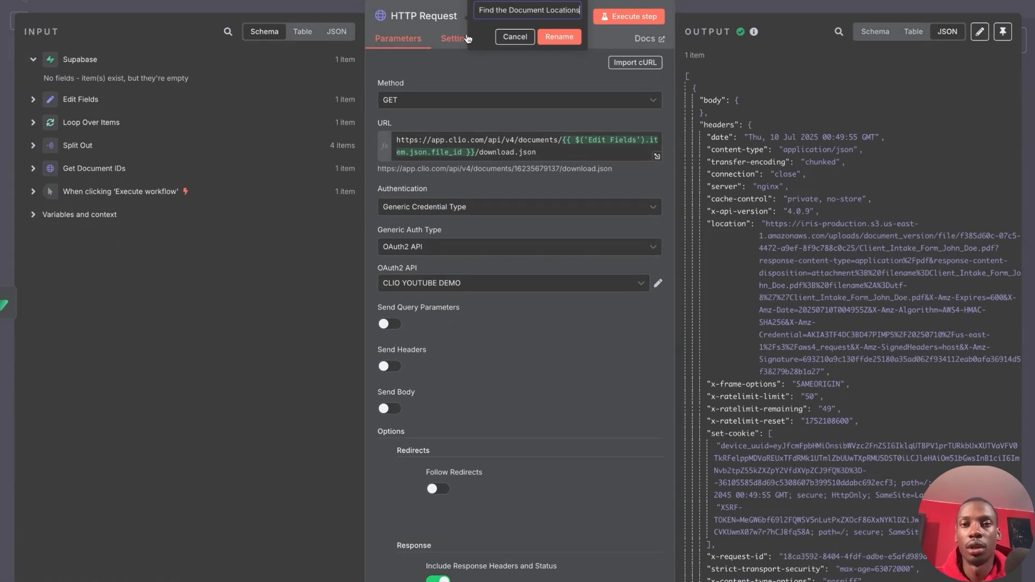
left_click(559, 39)
left_click(769, 7)
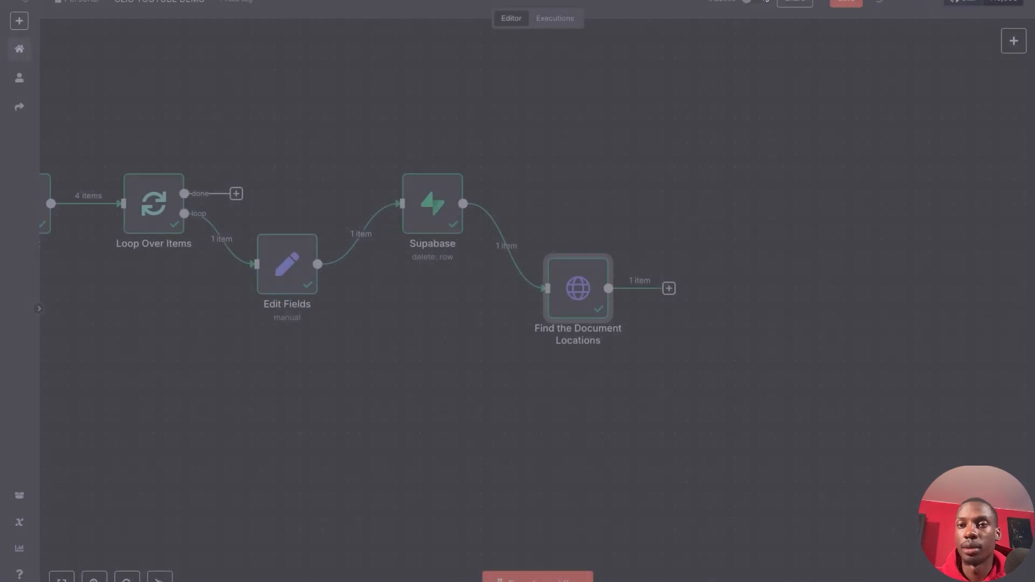
Step: Add an HTTP Request node after Find the Document Locations, with its URL set to the expression {{ $json.headers.location }}
scroll(663, 226, "right", 1)
left_click(612, 292)
type("htt")
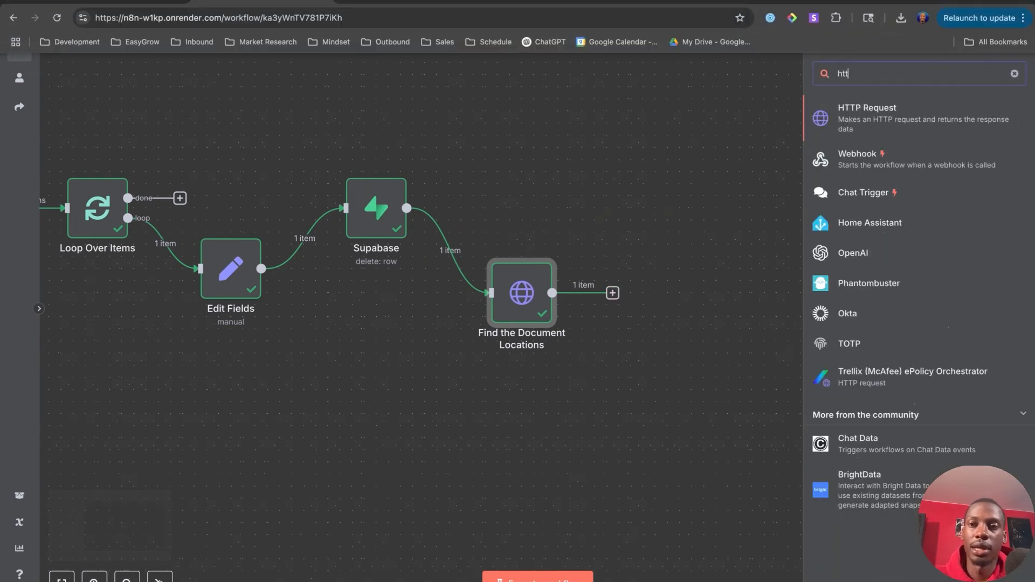
type("p")
key("Return")
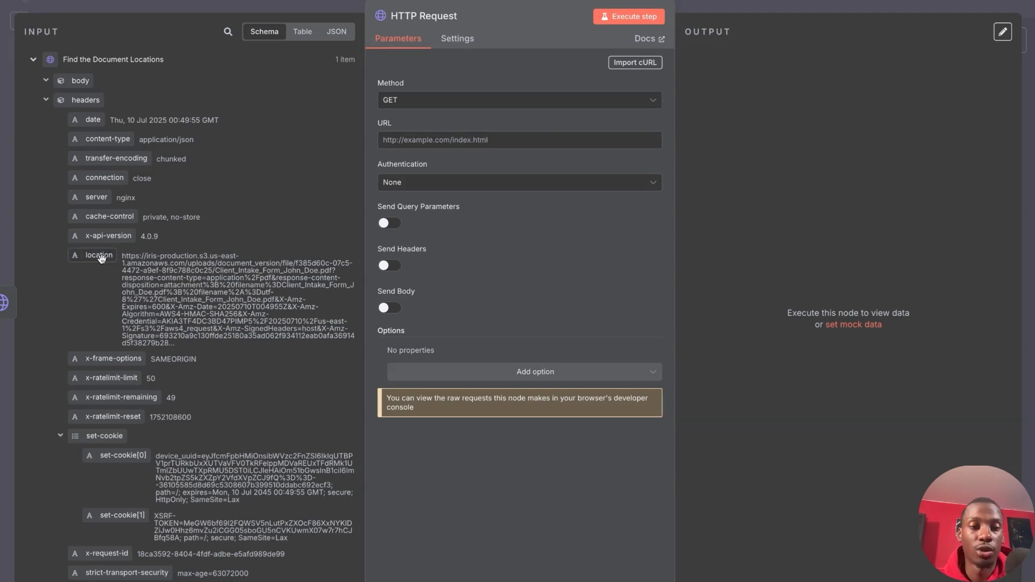
left_click_drag(95, 255, 432, 141)
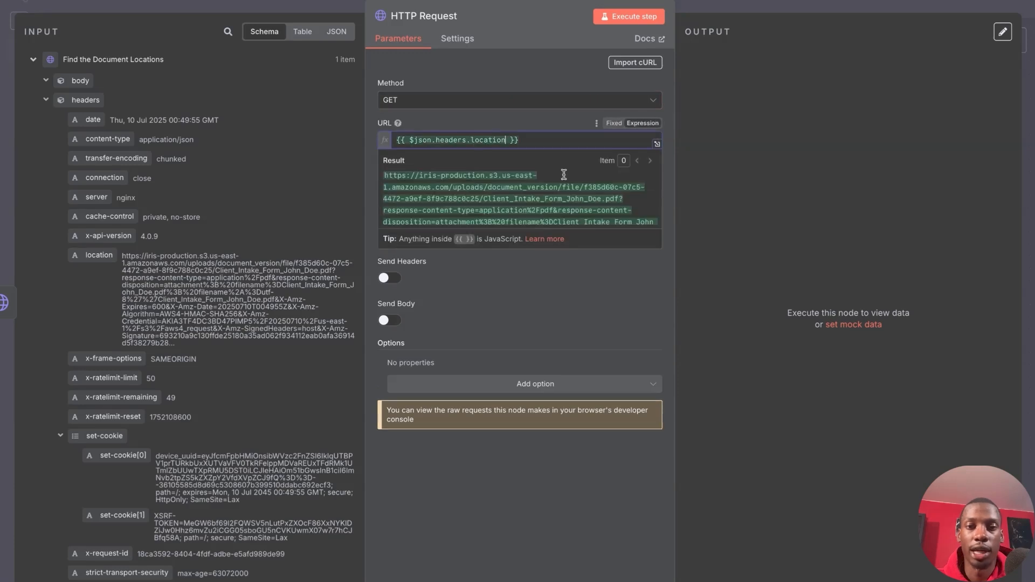
left_click(555, 296)
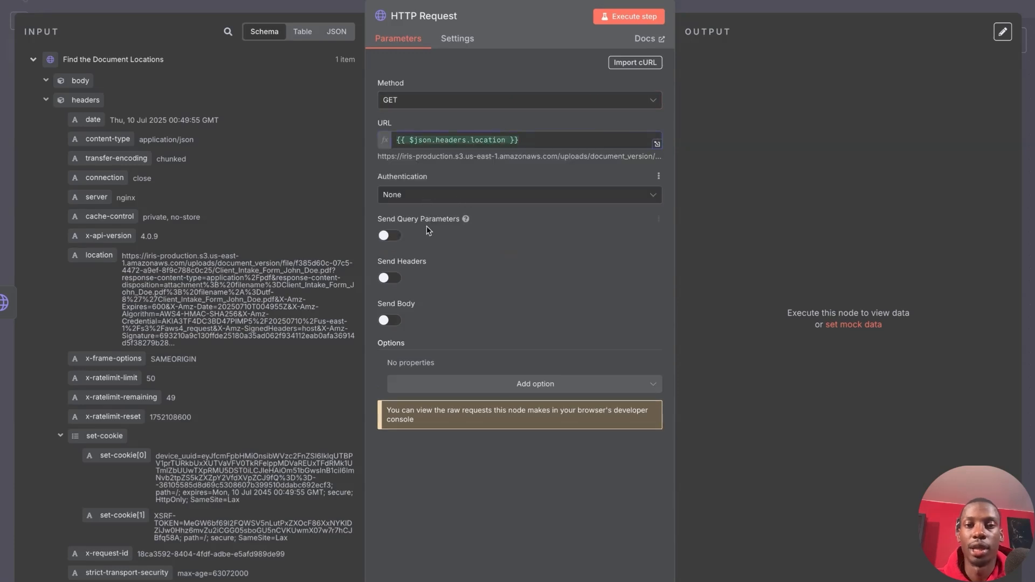
Step: Rename the new HTTP Request node "Download Documents"
left_click(433, 16)
key("BackSpace")
type("Donwload")
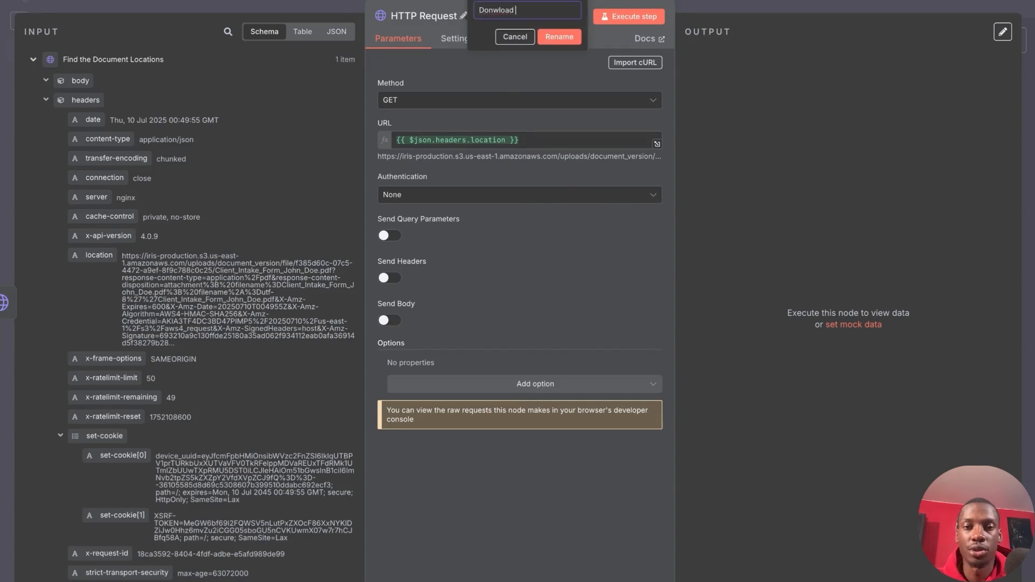
key("ctrl+BackSpace")
type("Download Documents")
left_click(558, 36)
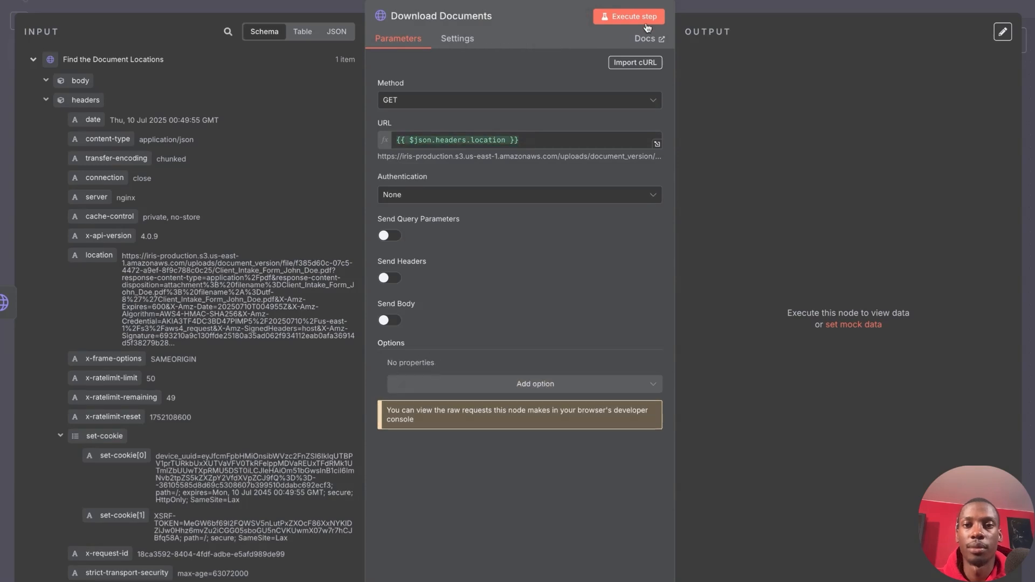
Step: Execute the Download Documents step, check the binary file details in its output, and return to the canvas
left_click(642, 17)
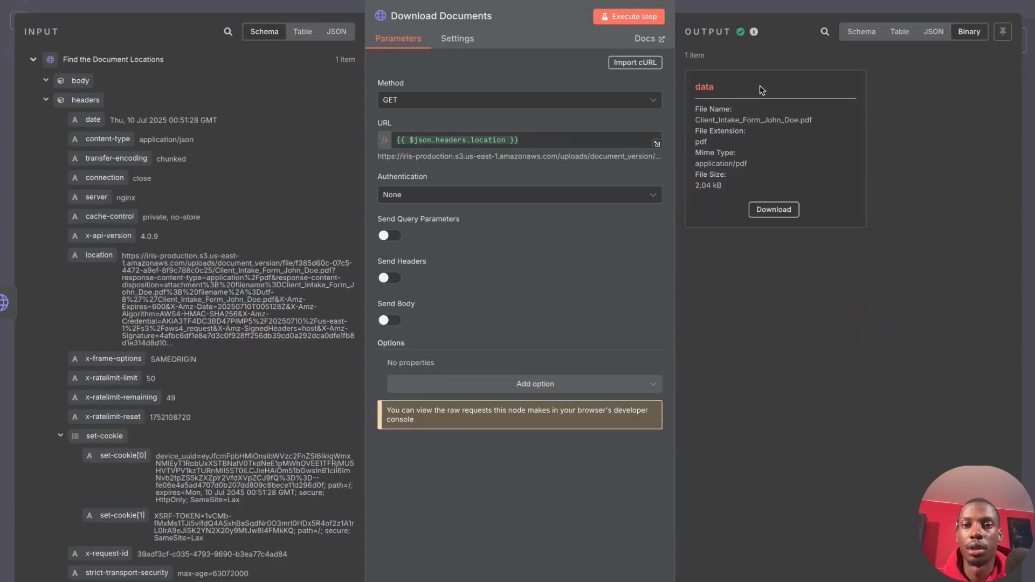
left_click_drag(739, 190, 691, 108)
left_click(741, 132)
double_click(736, 120)
left_click(828, 135)
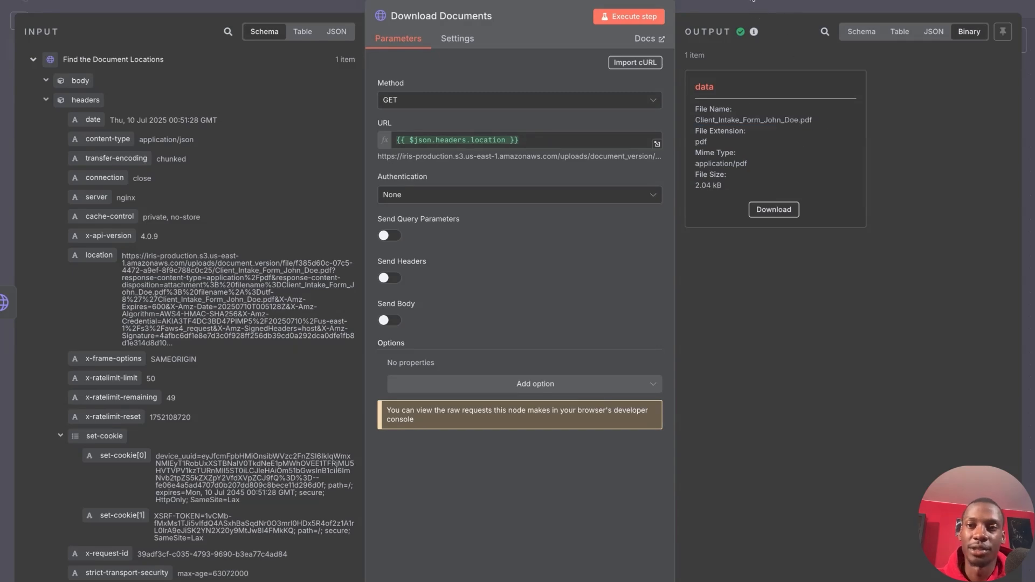
left_click(752, 1)
Step: Move the Find the Document Locations node slightly higher on the canvas
scroll(571, 215, "left", 10)
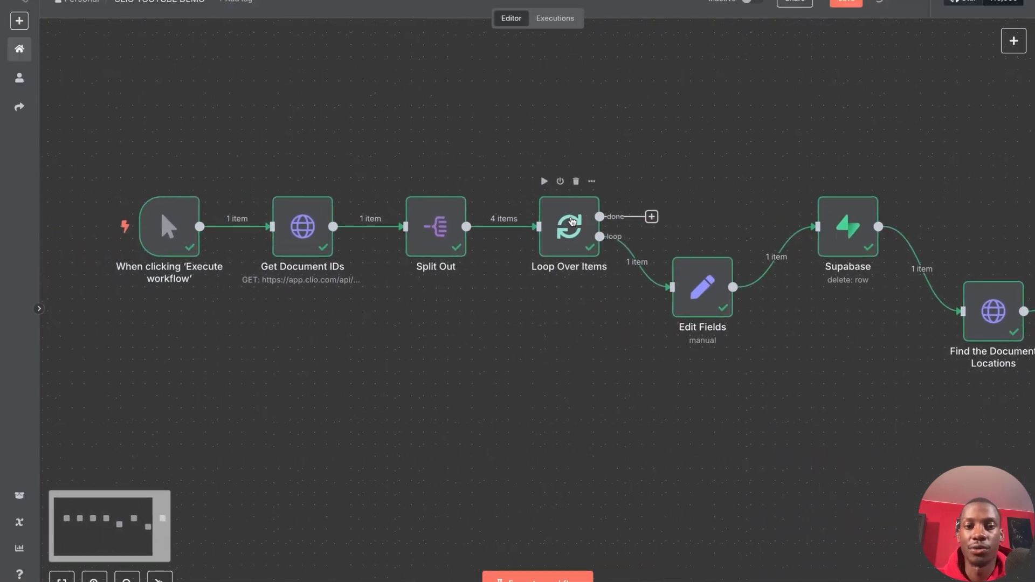
scroll(480, 289, "right", 10)
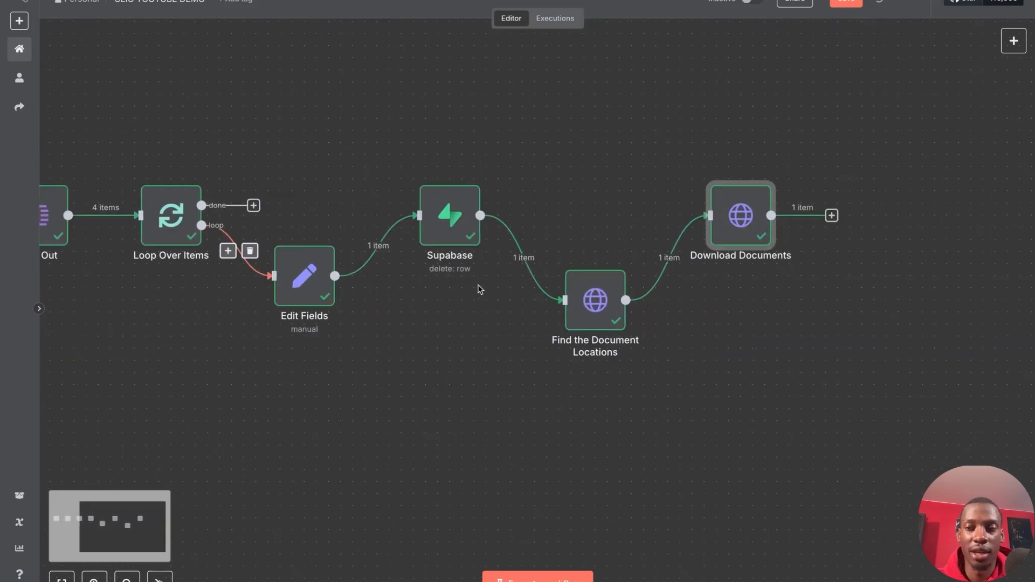
scroll(480, 289, "right", 6)
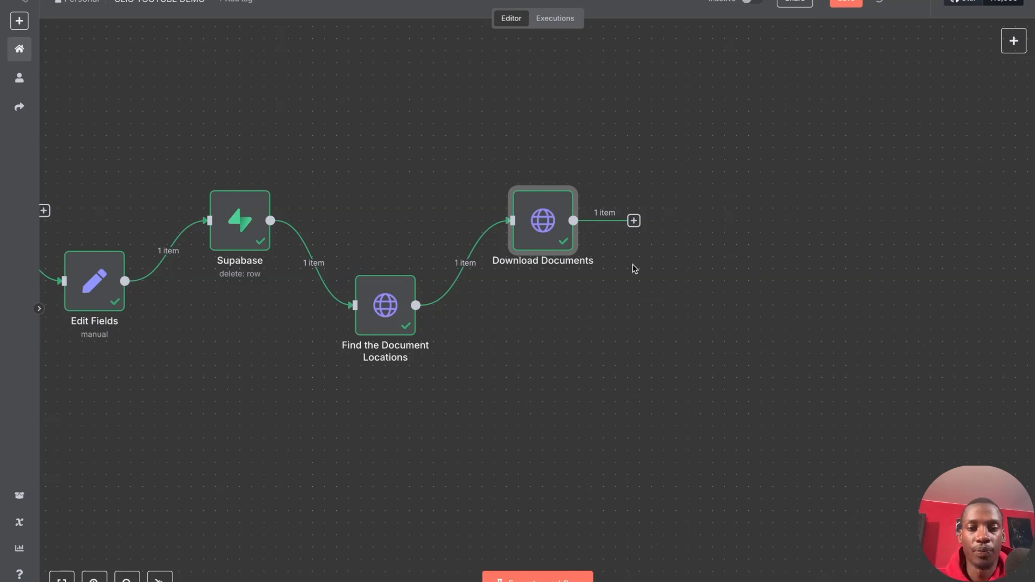
left_click_drag(376, 319, 376, 306)
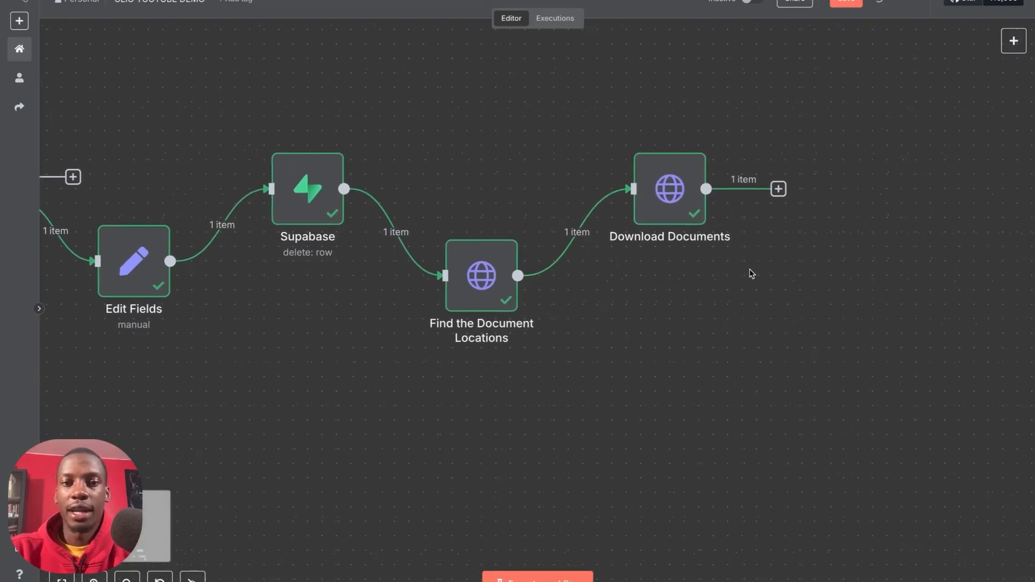
Step: Add an Extract from File node with the Extract from PDF action after the Download Documents node
scroll(751, 274, "right", 3)
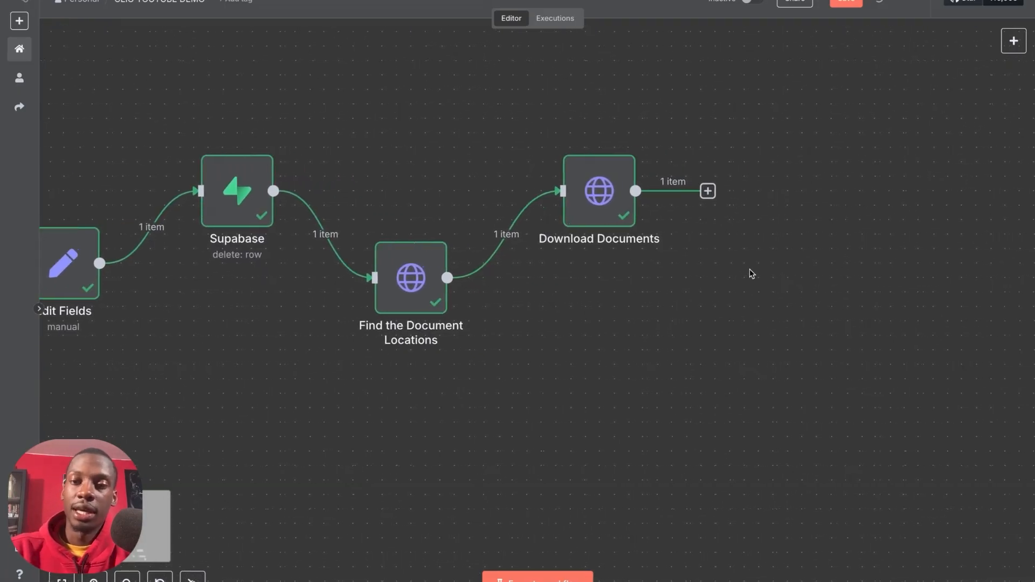
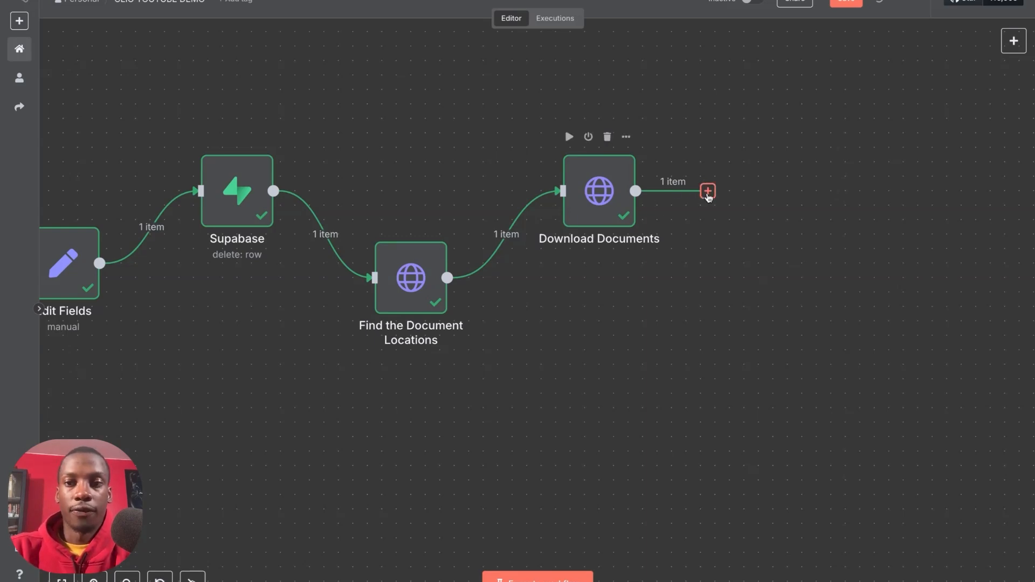
left_click(707, 191)
type("extrc")
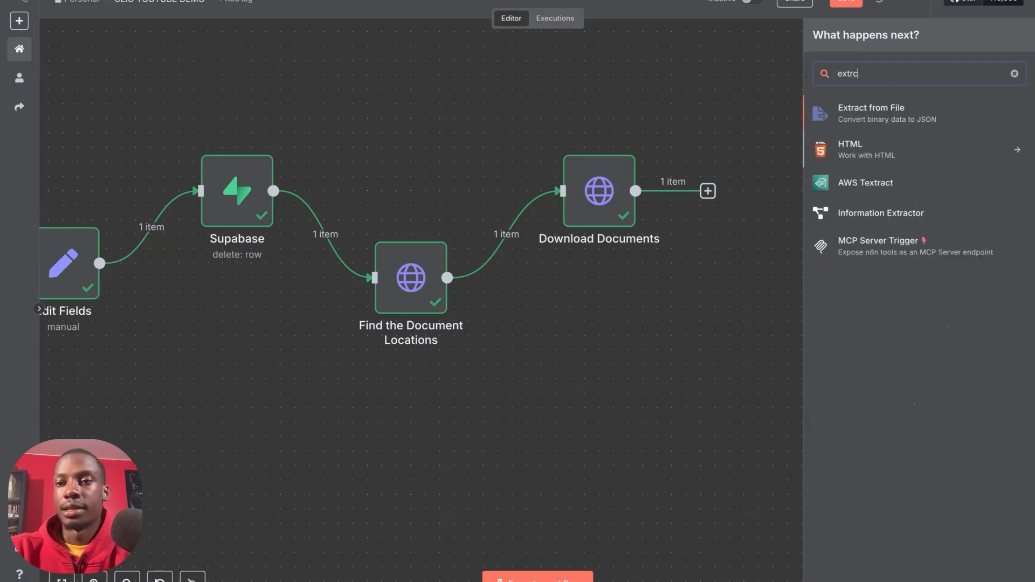
left_click(925, 112)
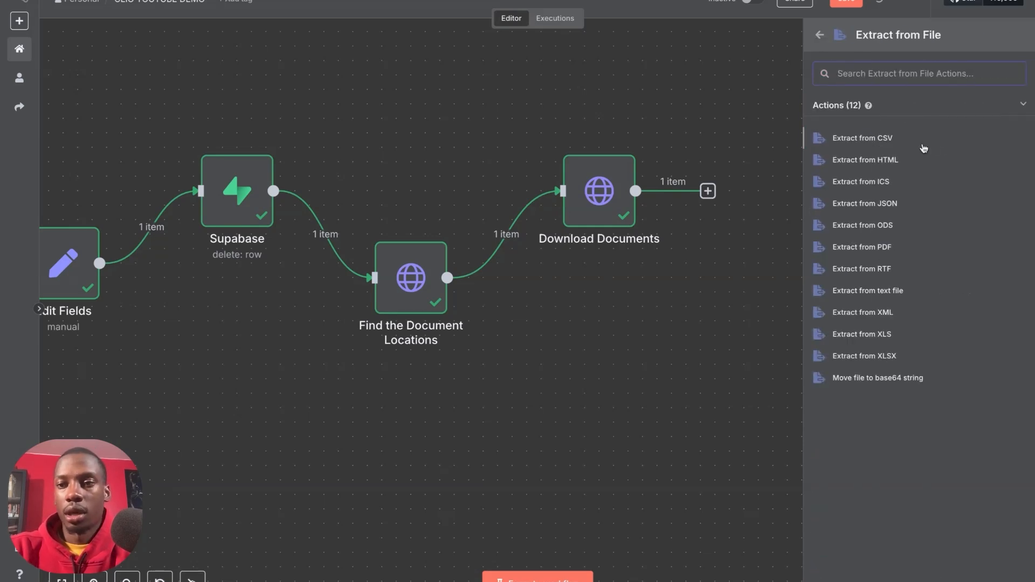
left_click(876, 248)
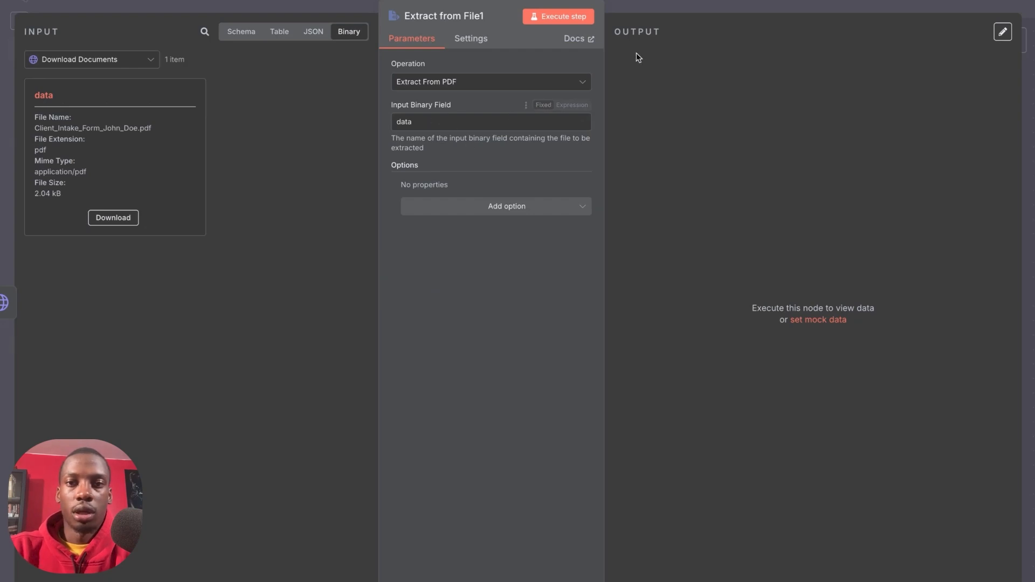
Step: Rename the new extraction node "Extract Text" and execute the step
left_click(470, 17)
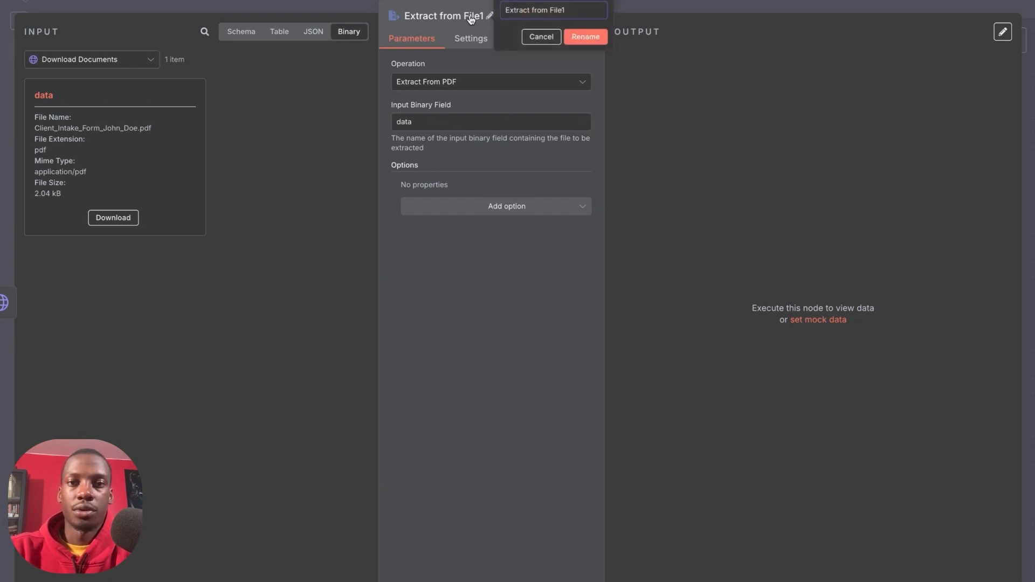
left_click_drag(534, 10, 592, 9)
key("BackSpace")
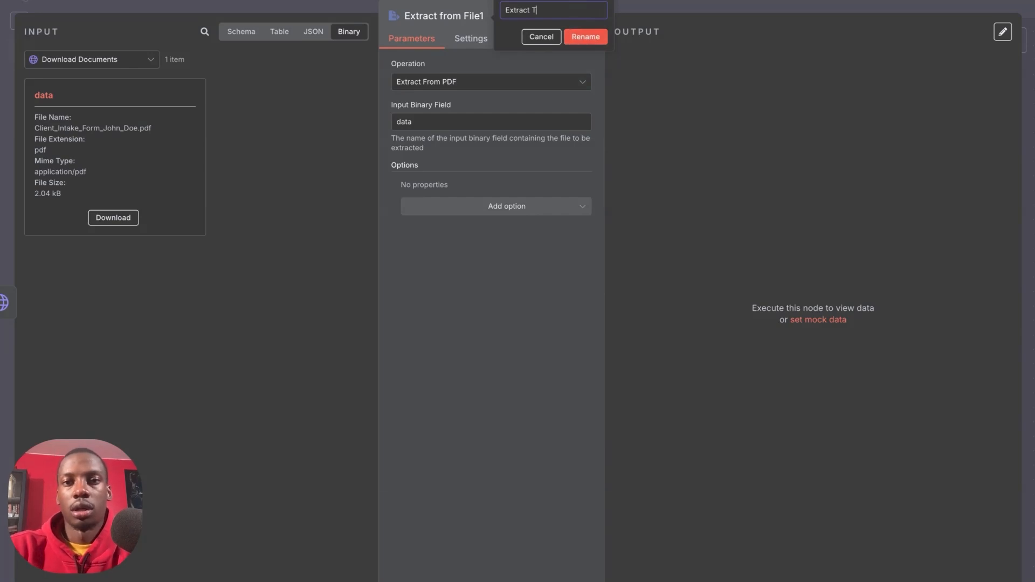
left_click(586, 38)
left_click(581, 18)
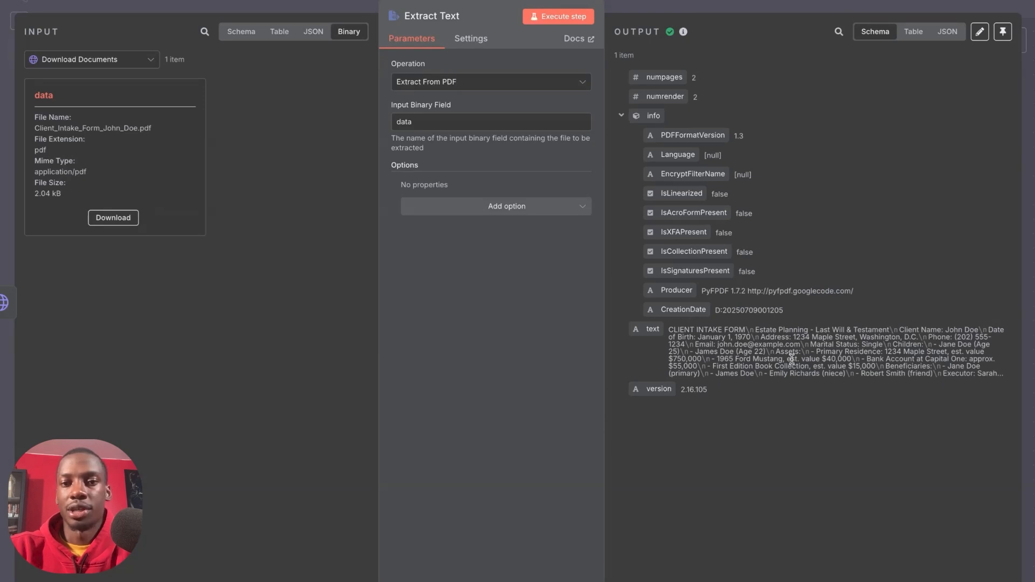
Step: Add the Keep Source option to the Extract Text node and set it to Binary
left_click(524, 207)
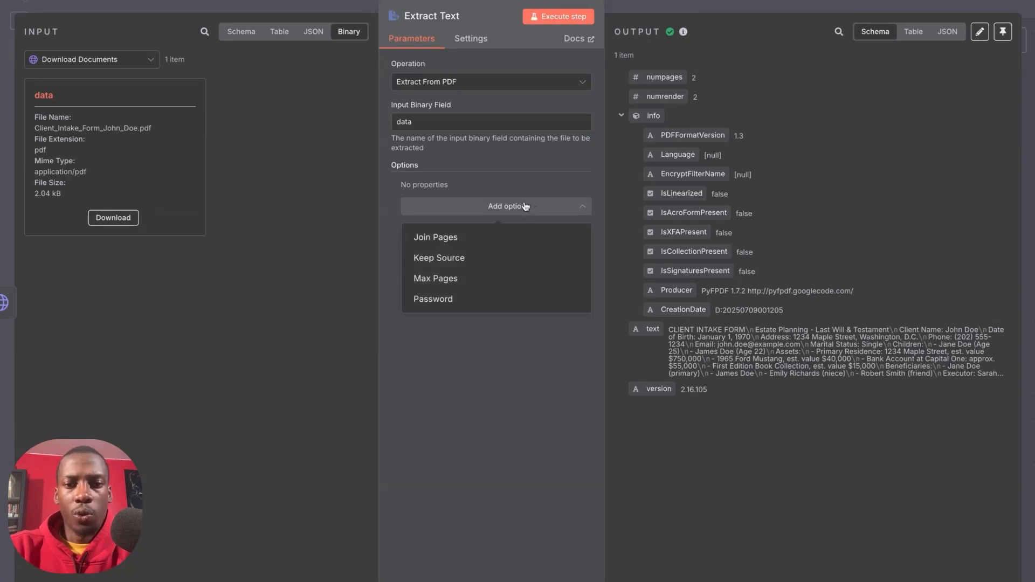
left_click(390, 200)
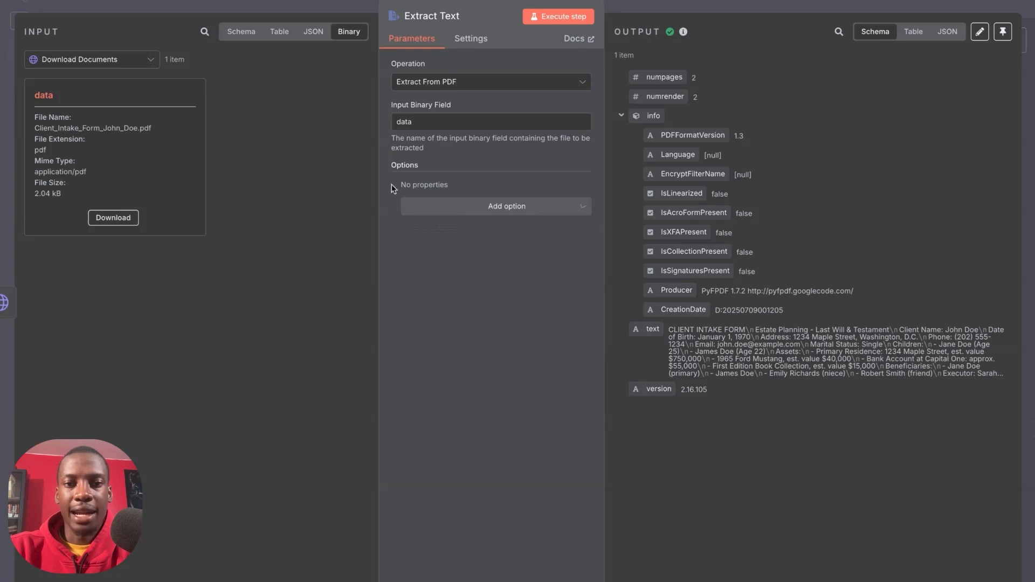
left_click(384, 157)
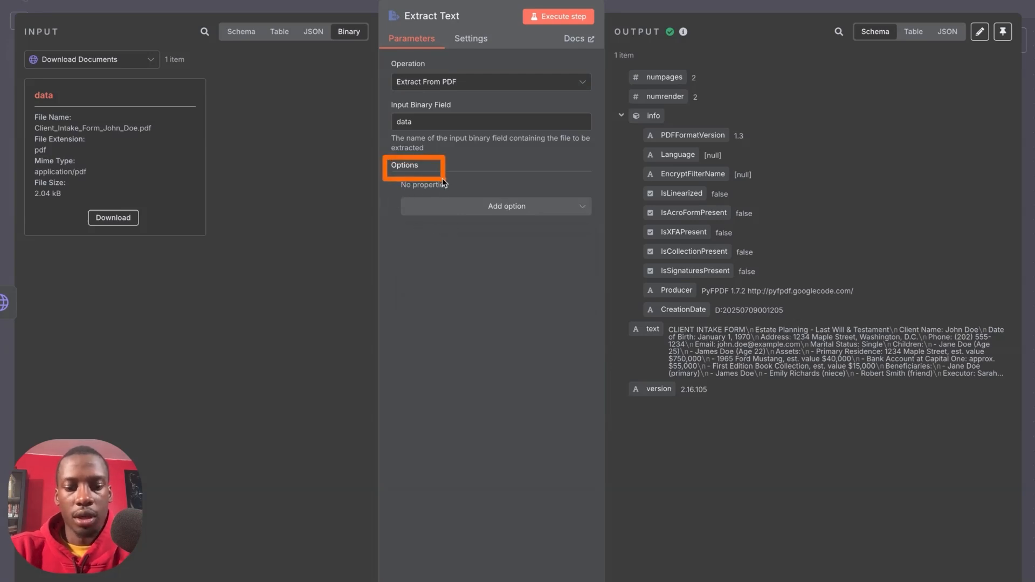
left_click(467, 209)
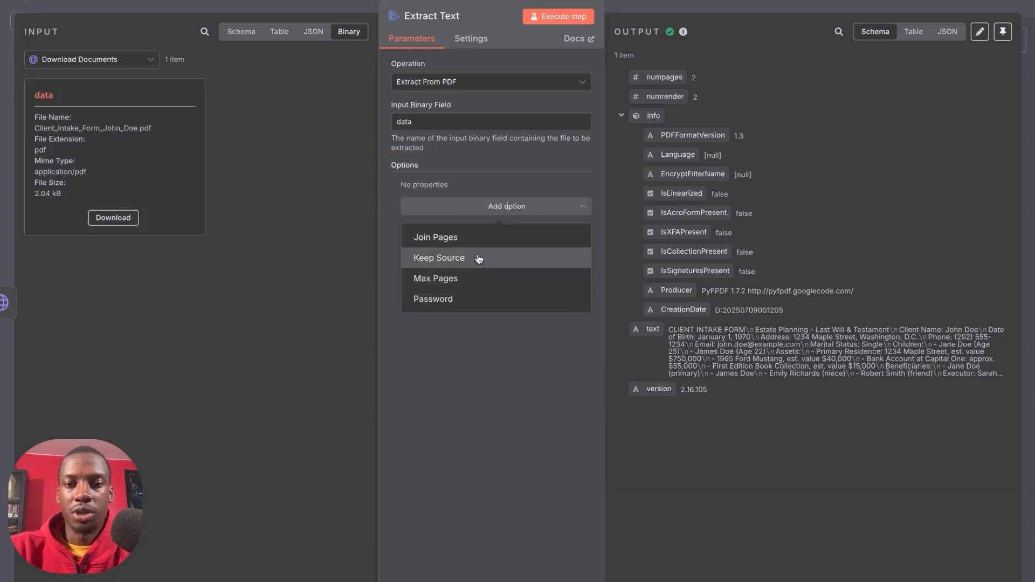
left_click(476, 257)
left_click(476, 207)
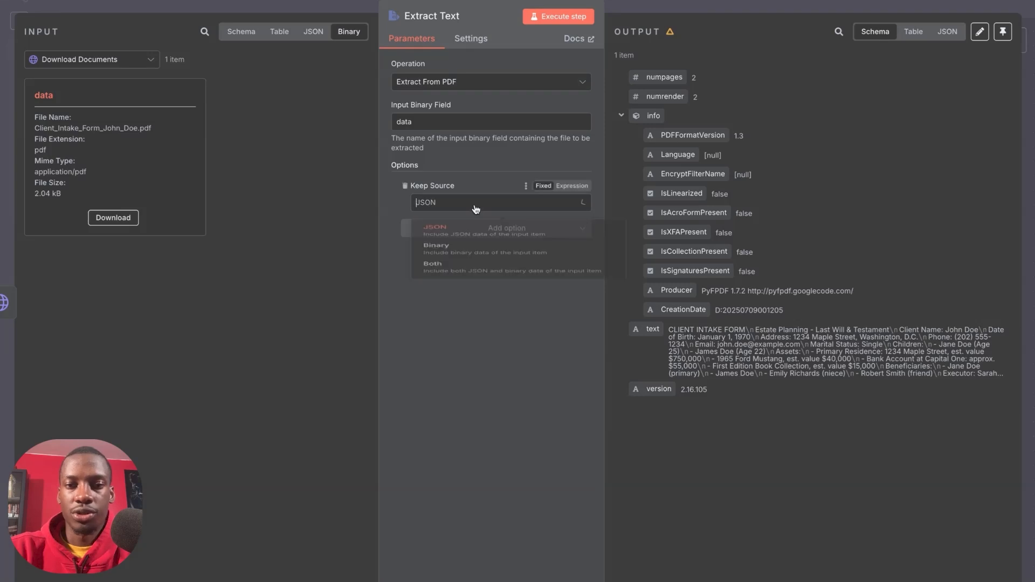
left_click(469, 275)
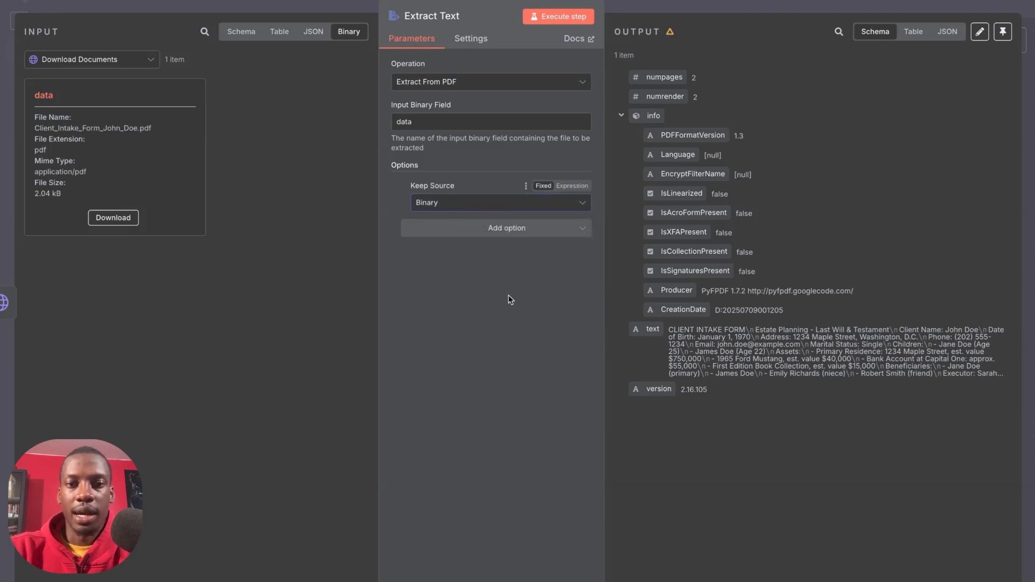
Step: Execute the Extract Text step again and check the extracted text in the JSON output and the file name in the binary output
left_click(564, 22)
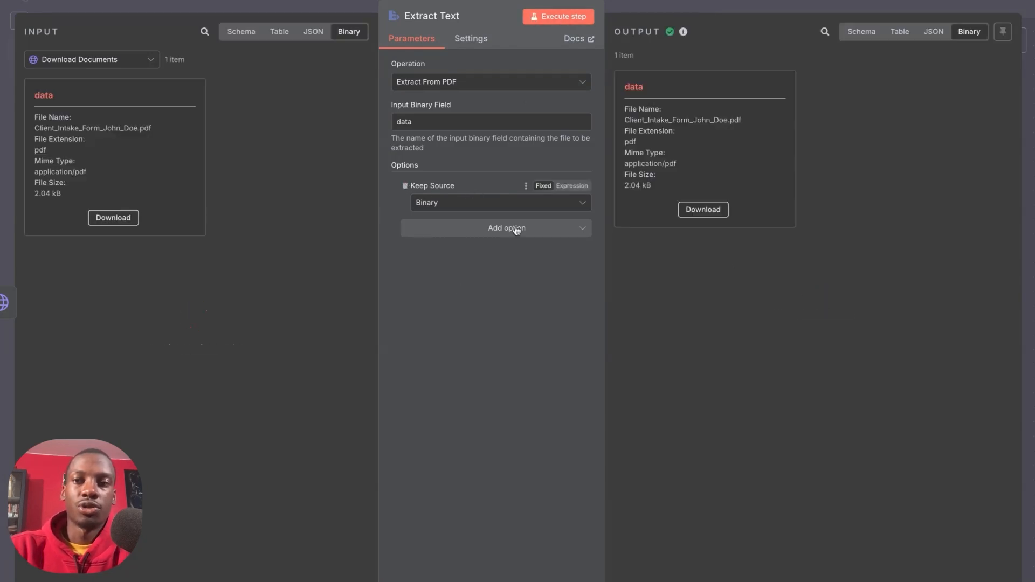
left_click(933, 32)
mouse_move(654, 252)
left_mouse_down()
mouse_move(872, 508)
mouse_move(1012, 495)
left_mouse_up()
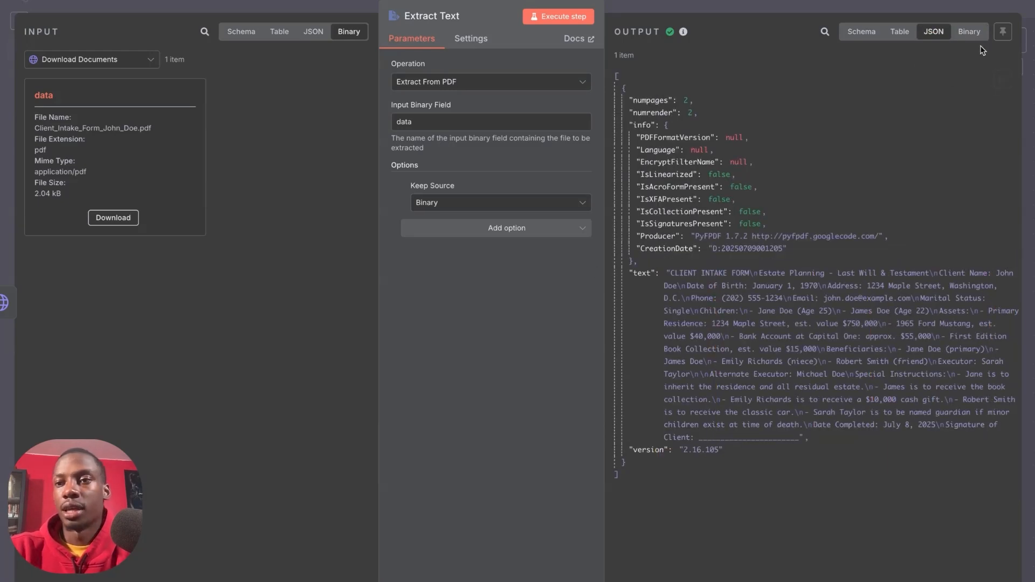
left_click(968, 32)
mouse_move(621, 106)
left_mouse_down()
mouse_move(628, 122)
mouse_move(750, 138)
left_mouse_up()
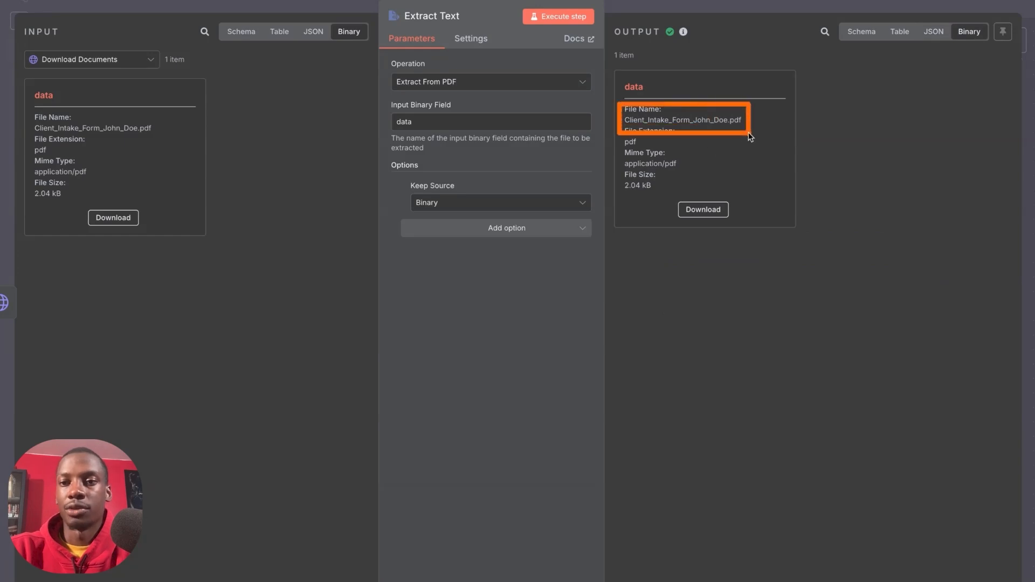
Step: Return to the canvas and move the Extract Text node below the level of Download Documents
left_click(762, 3)
left_click_drag(737, 216, 736, 318)
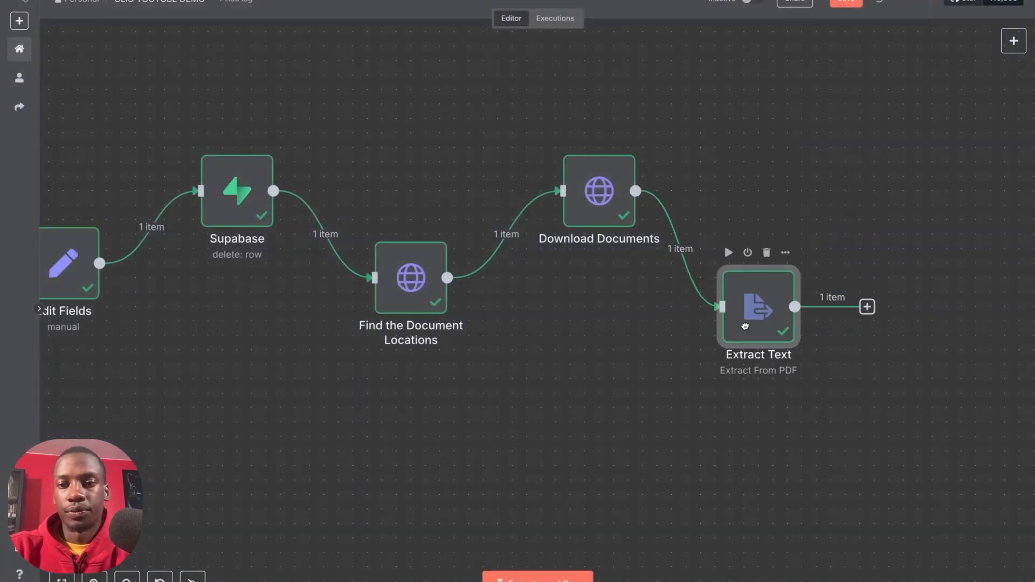
Step: Add an Edit Fields (Set) node after the Extract Text node
scroll(737, 319, "right", 5)
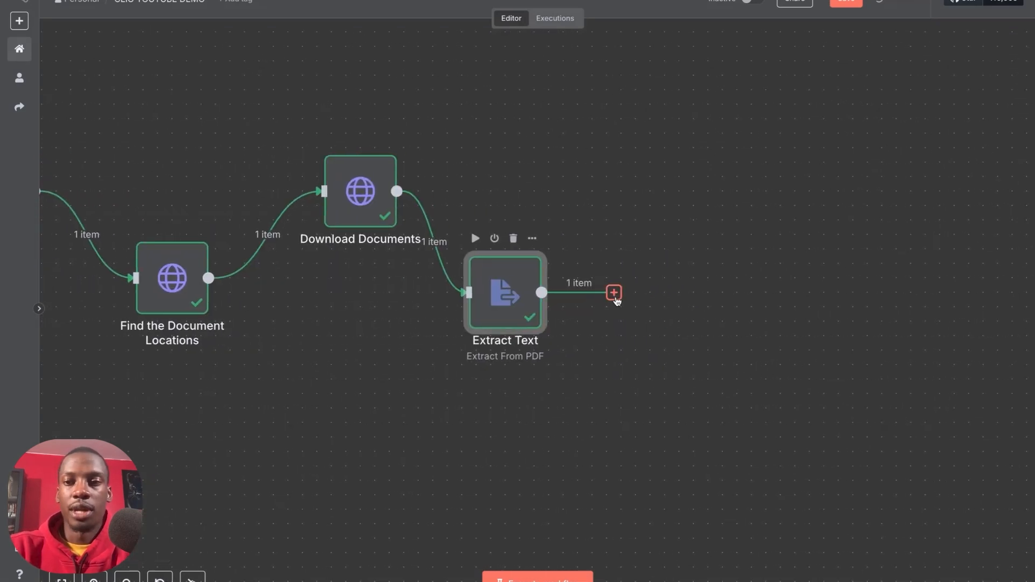
left_click(613, 293)
type("set")
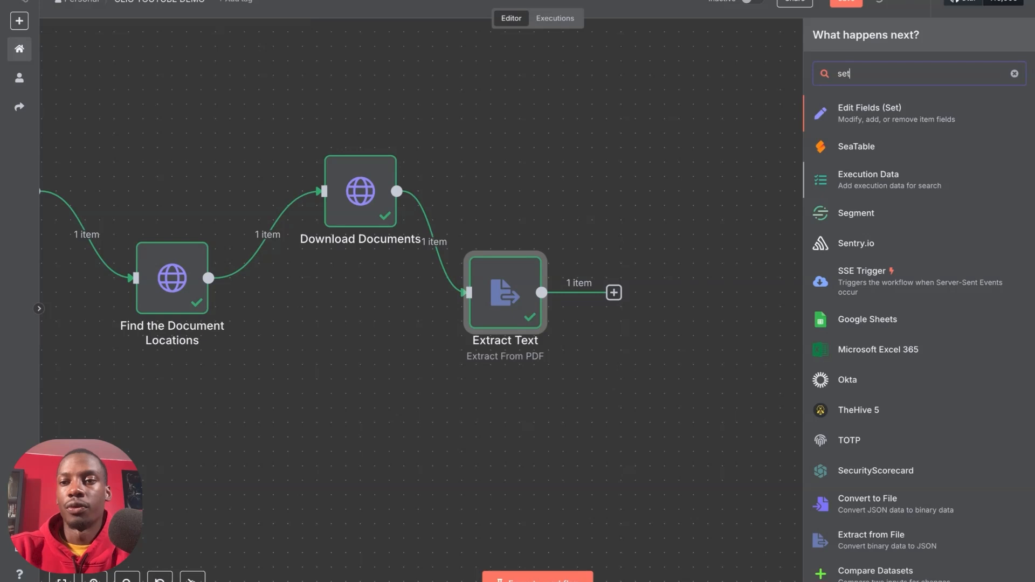
key("Return")
mouse_move(647, 21)
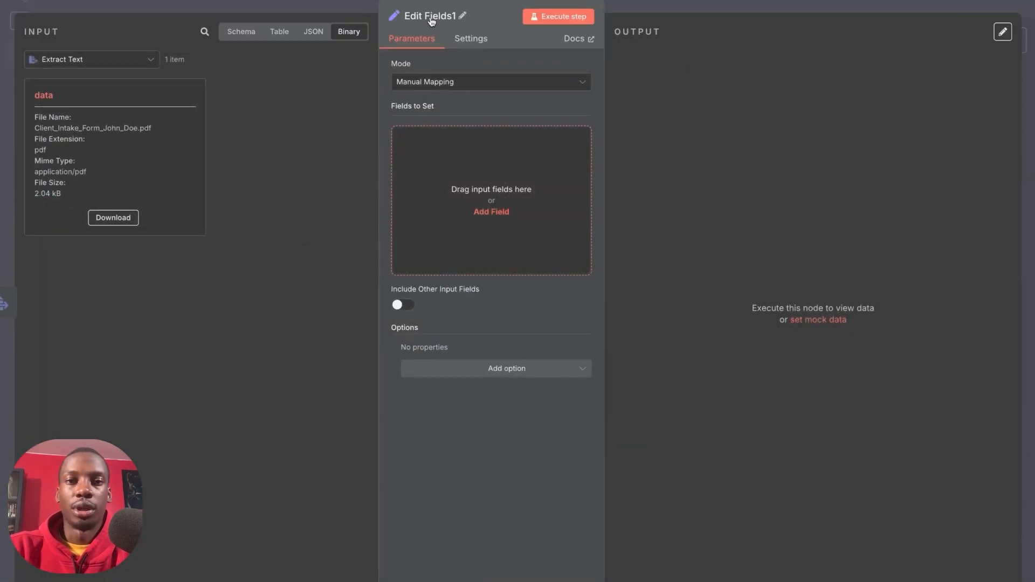
Step: Rename the new Edit Fields node "Set Filename"
left_click(431, 18)
key("ctrl+a")
key("BackSpace")
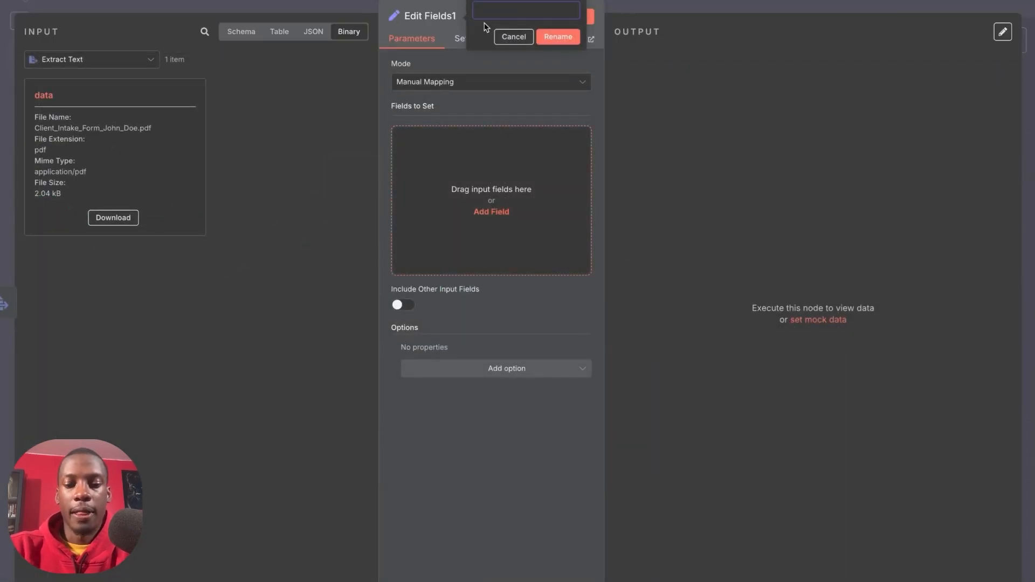
type("Set Filen")
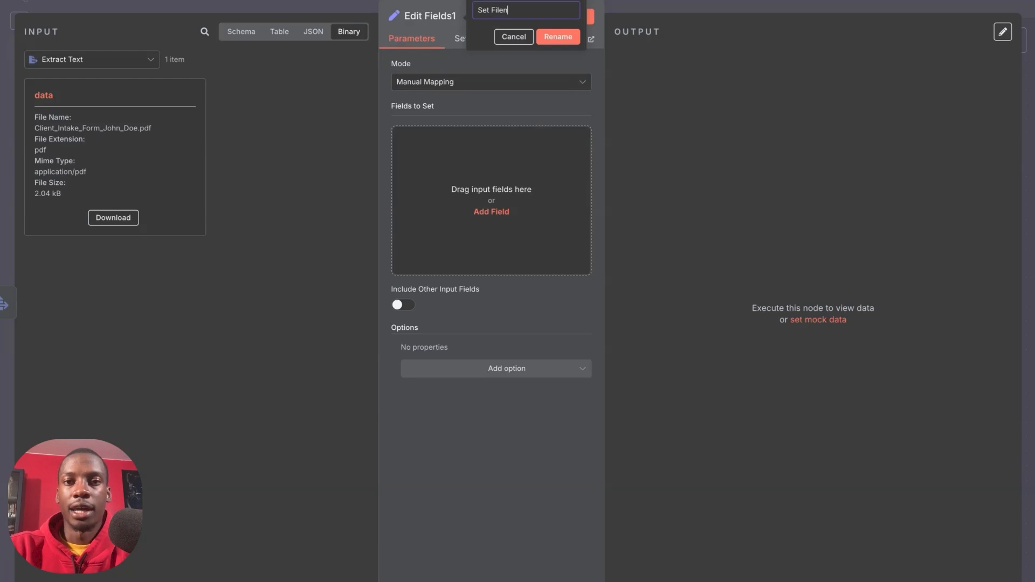
type("ame")
left_click(558, 36)
Step: Add a string field named Filename with the expression {{ $binary.data.fileName }} as its value
left_click(491, 212)
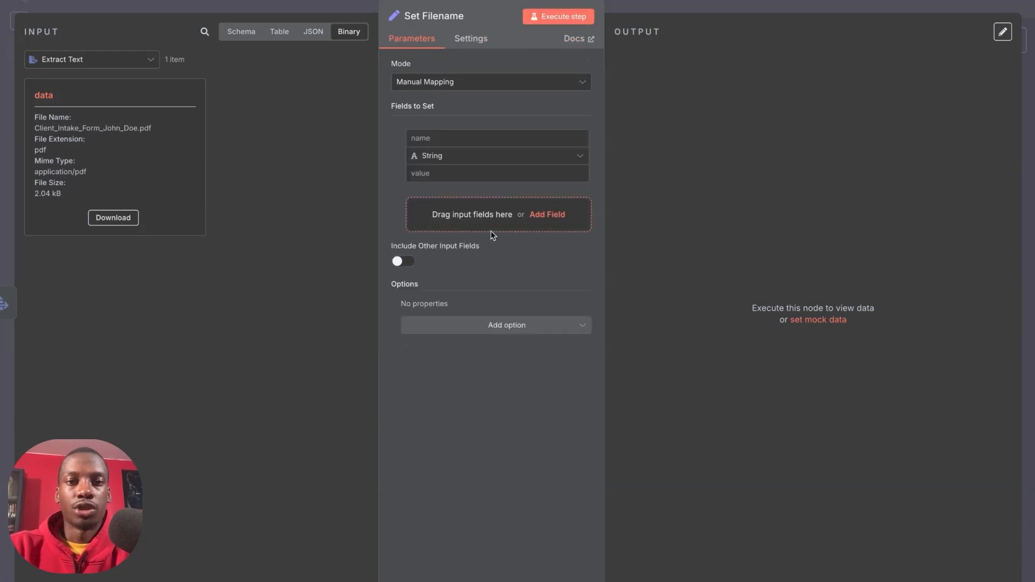
type("Filename")
left_click(440, 172)
type("{{ ")
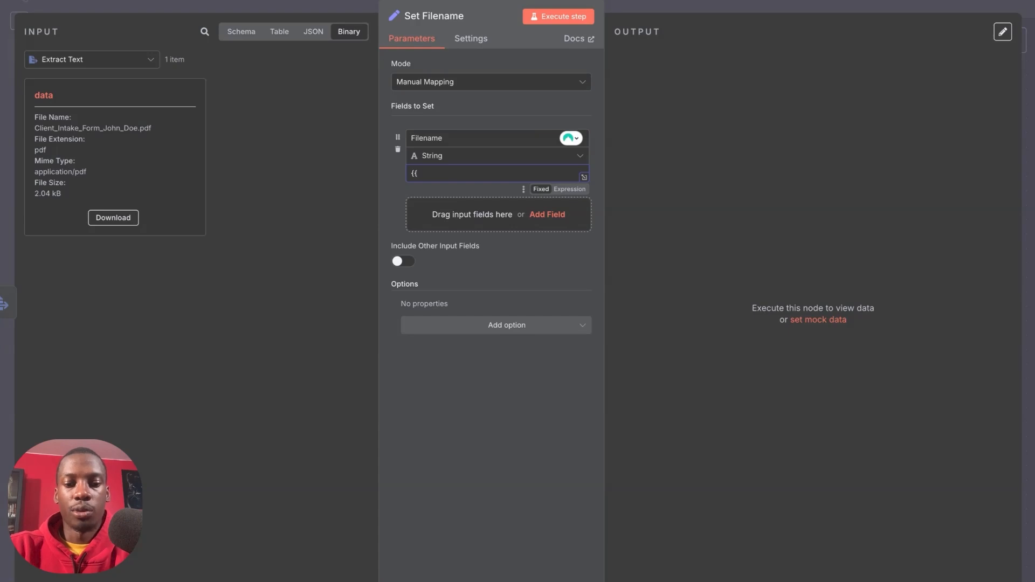
type("$")
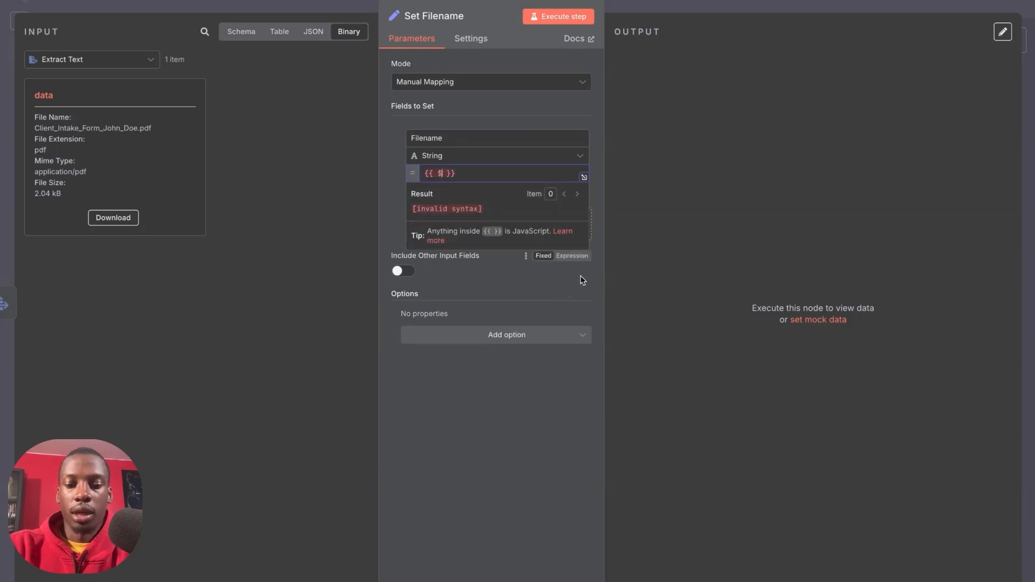
type("binary")
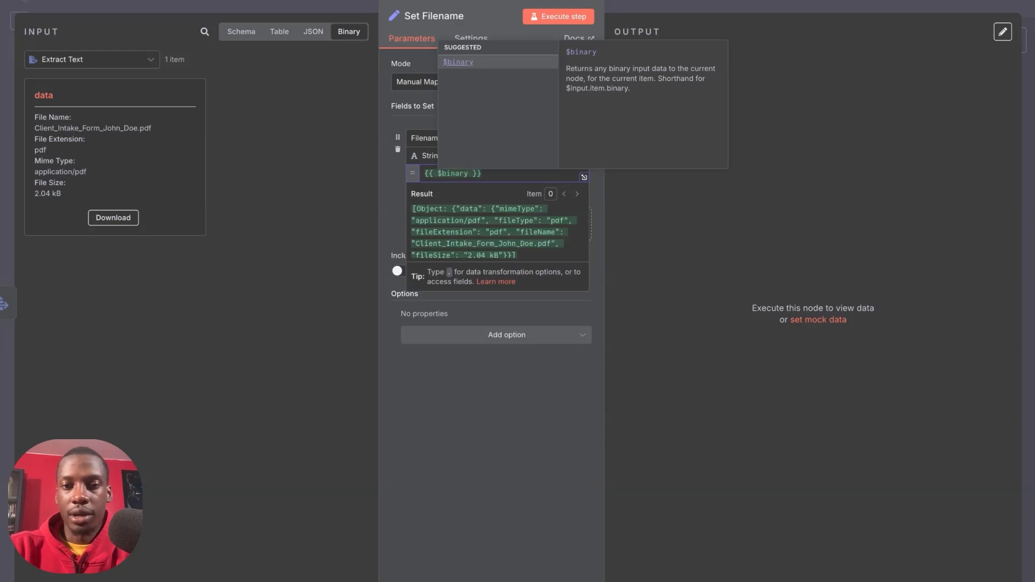
type(".data.fileName")
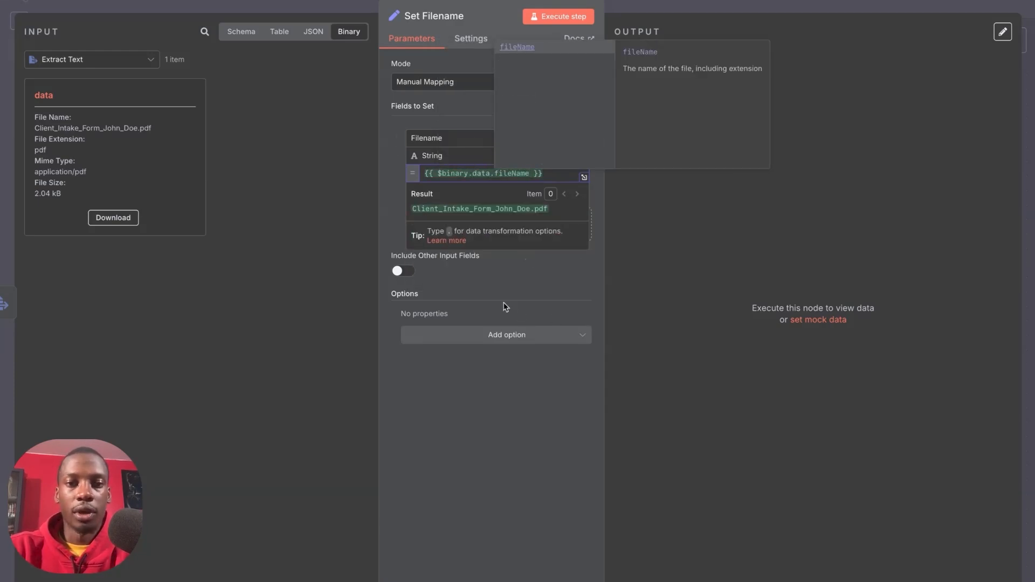
left_click(394, 192)
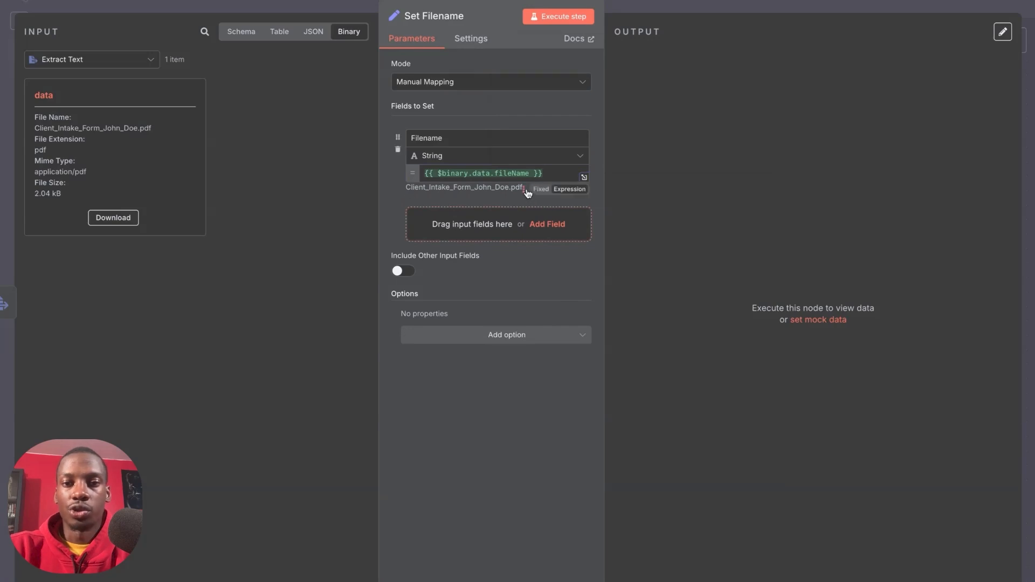
Step: Check the Filename expression preview, execute the Set Filename step, and check the file name in its output
triple_click(425, 189)
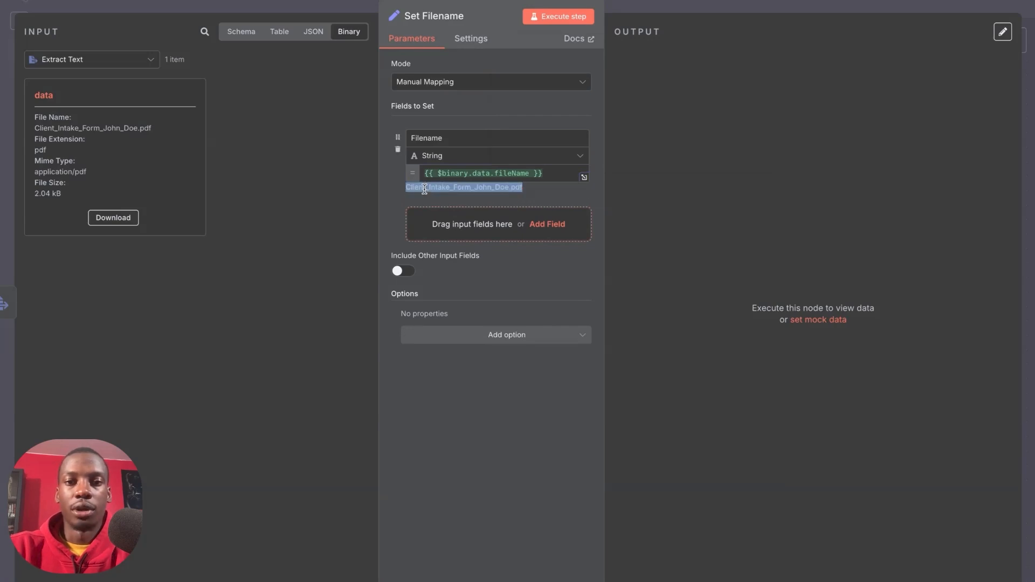
left_click(431, 203)
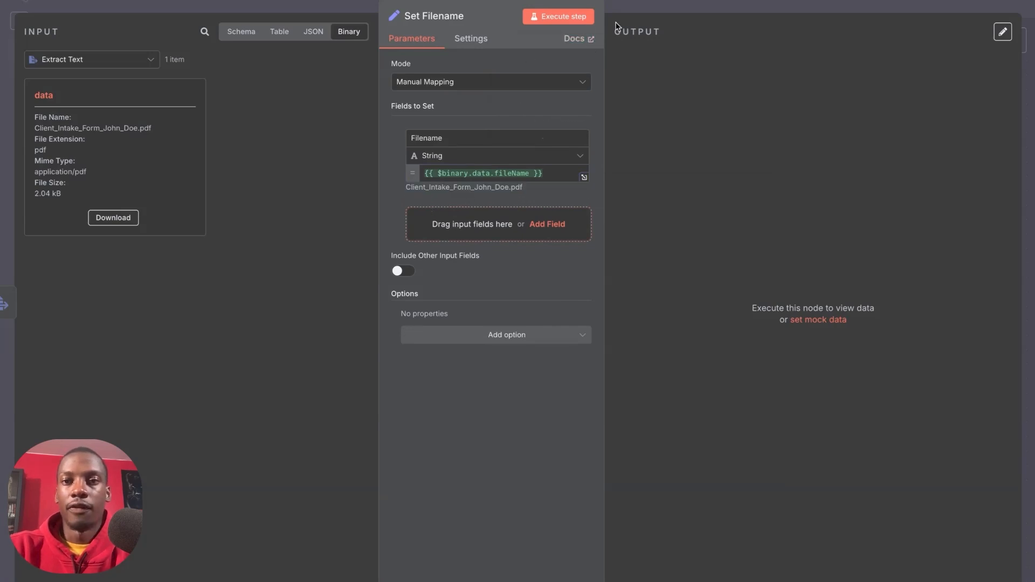
left_click(585, 17)
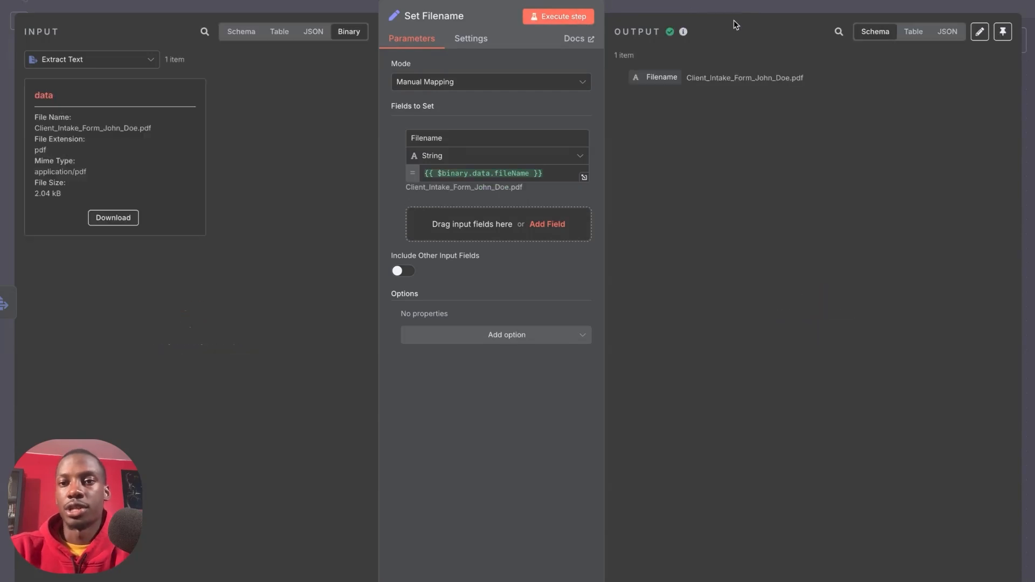
triple_click(750, 79)
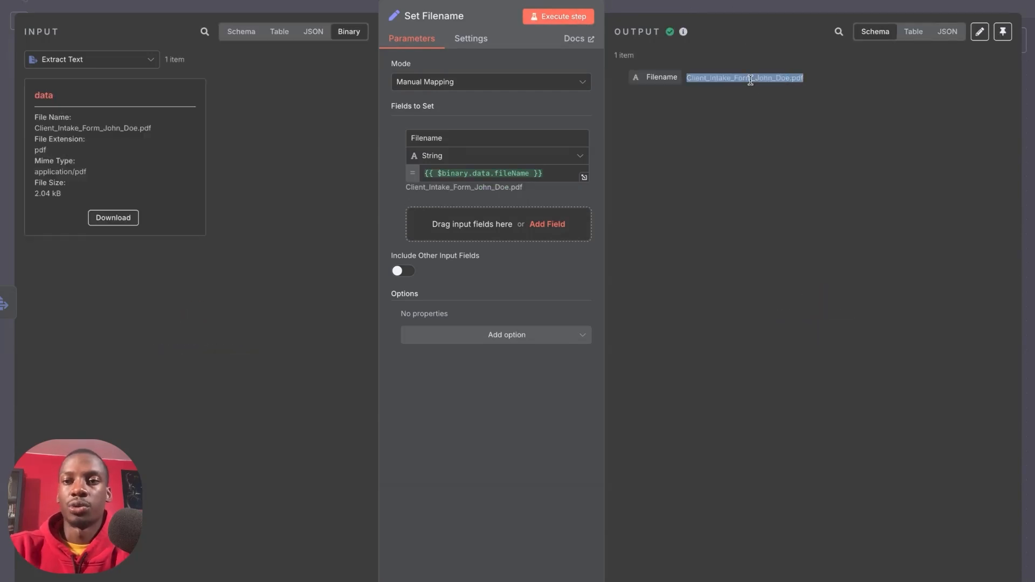
left_click(815, 83)
Step: Return to the canvas and move the Set Filename node above the level of Extract Text
left_click(758, 3)
scroll(770, 218, "right", 2)
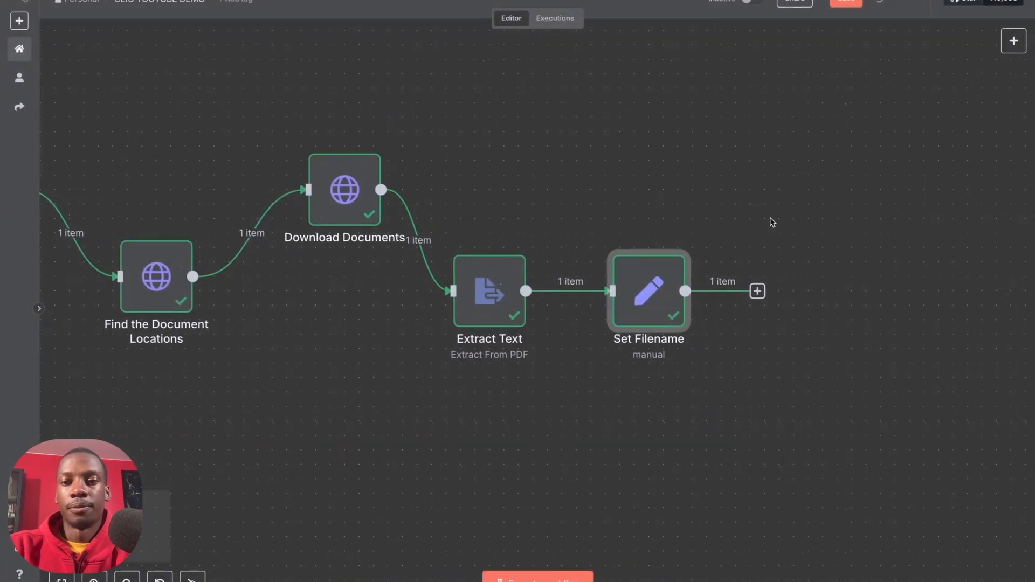
left_click_drag(631, 299, 641, 183)
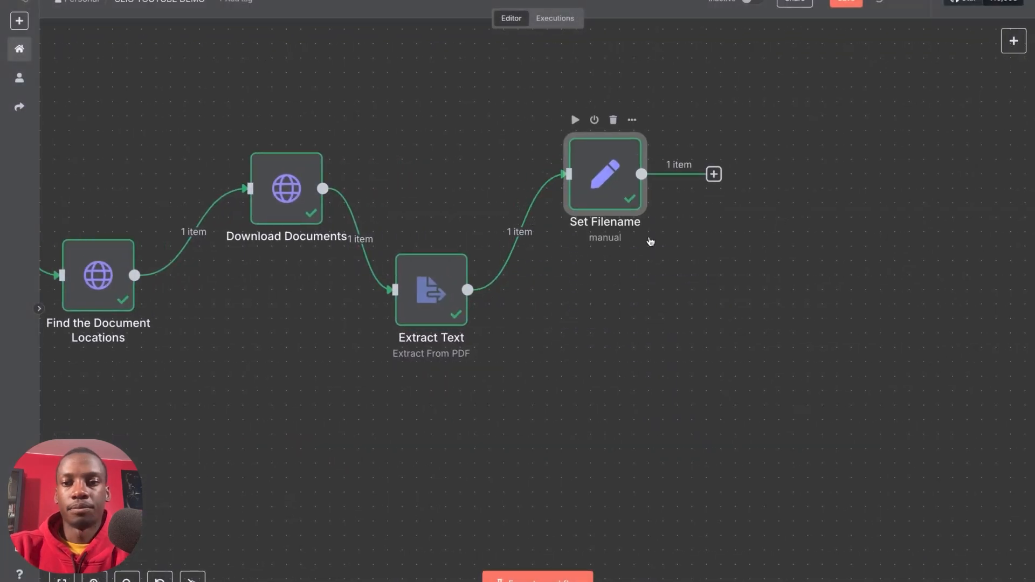
Step: Open the Extract Text node, examine its output as JSON, and return to the canvas
scroll(706, 277, "right", 2)
scroll(706, 277, "right", 1)
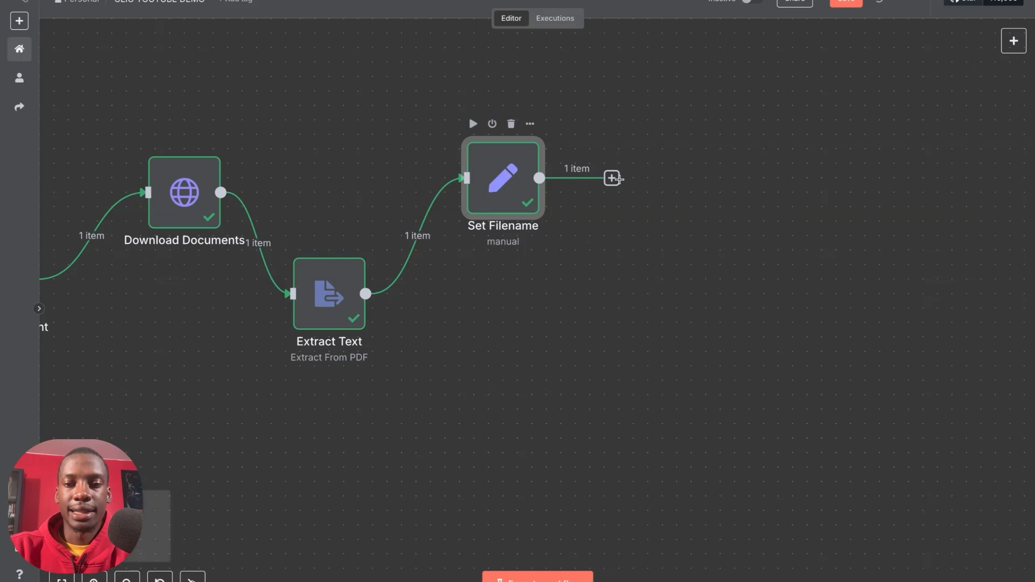
double_click(334, 291)
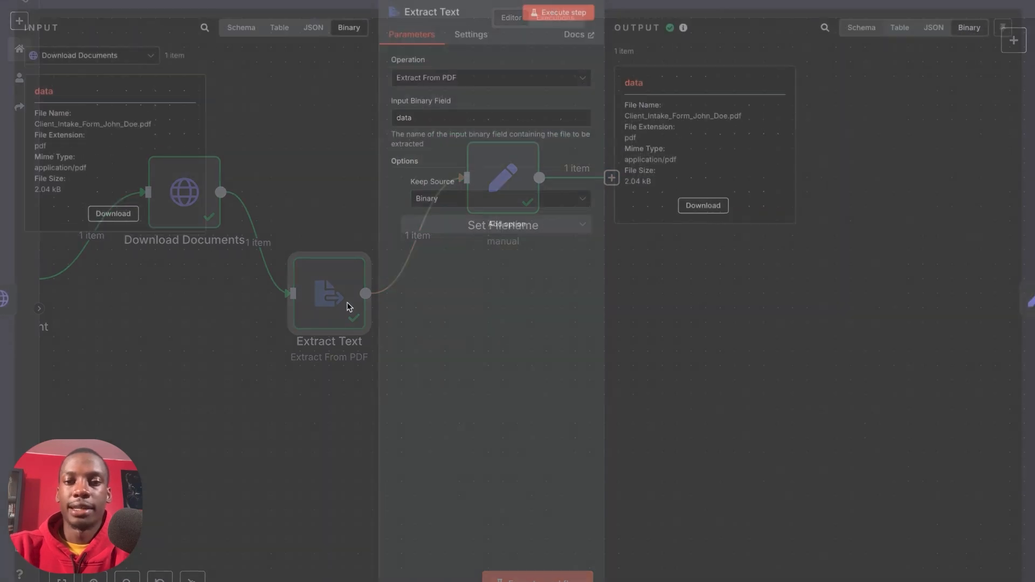
left_click(933, 31)
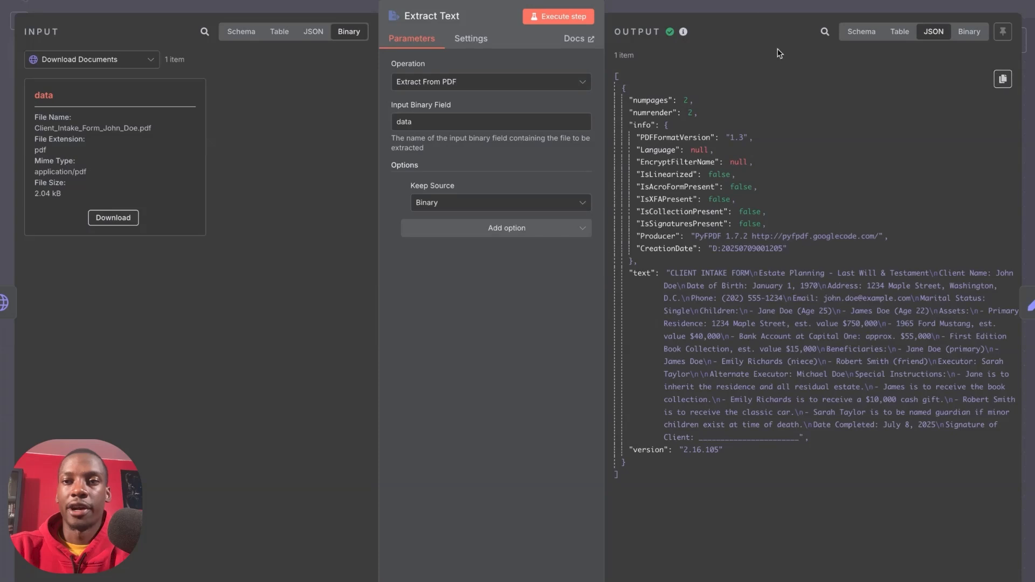
left_click(745, 3)
Step: Add an Edit Fields (Set) node after the Set Filename node
left_click_drag(703, 214, 578, 215)
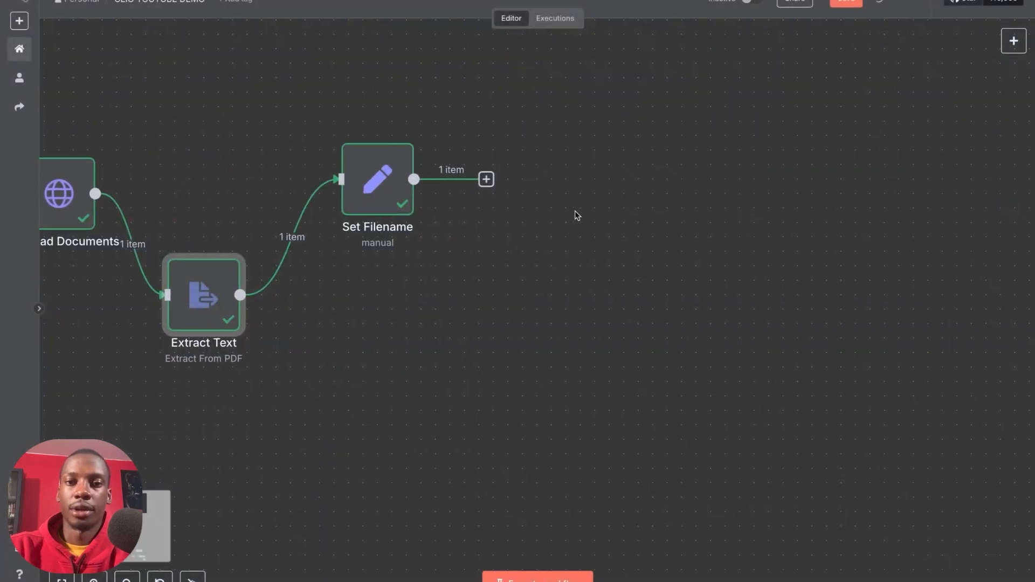
left_click(486, 179)
type("set")
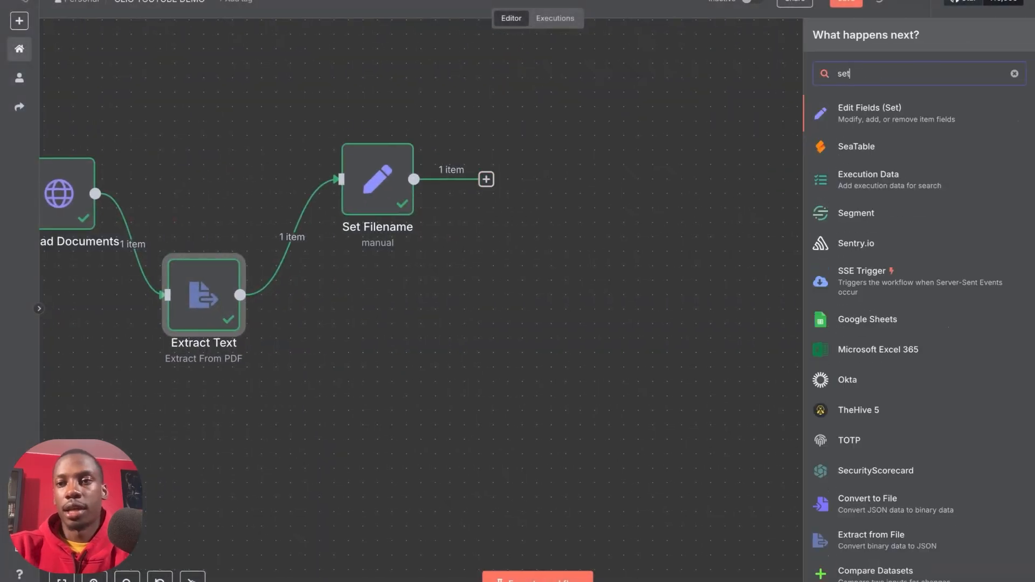
key("Return")
Step: Add a string field named text with the expression {{ $('Extract Text').item.json.text }} as its value
left_click(489, 211)
left_click(445, 137)
type("text")
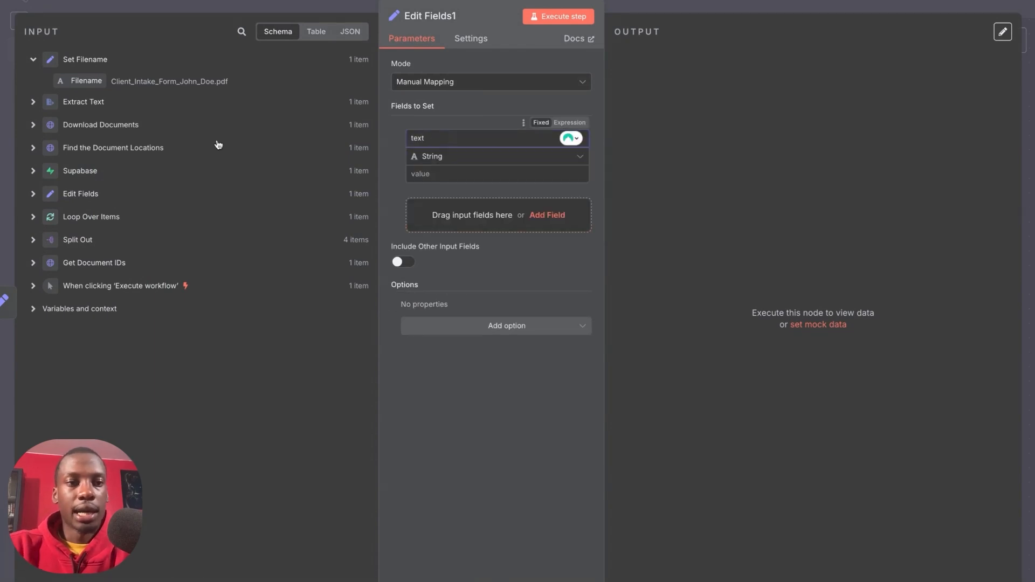
left_click(32, 102)
scroll(194, 243, "down", 3)
left_click_drag(77, 276, 518, 179)
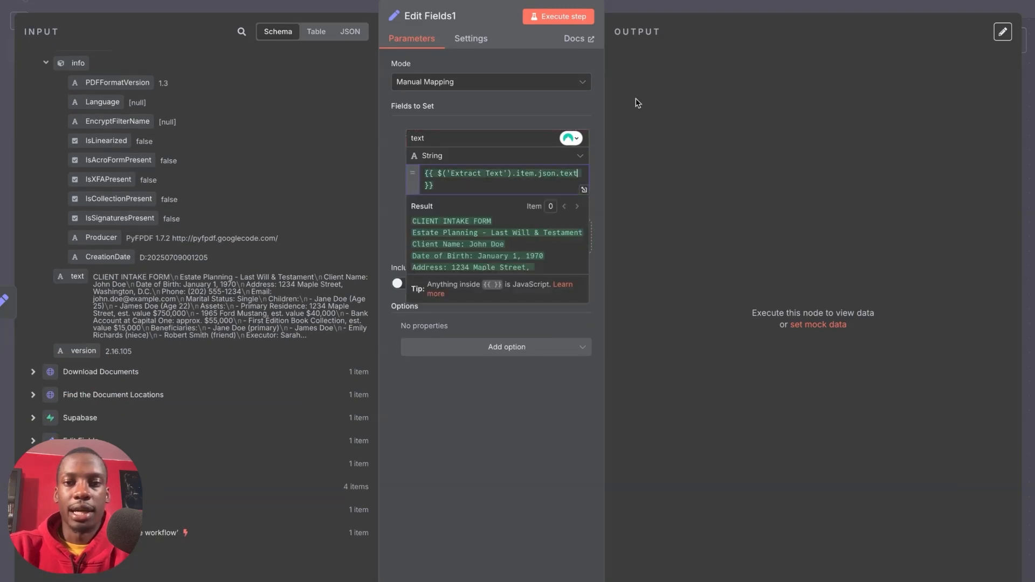
Step: Execute the new Edit Fields step, check the text field in its output, and return to the canvas
left_click(558, 16)
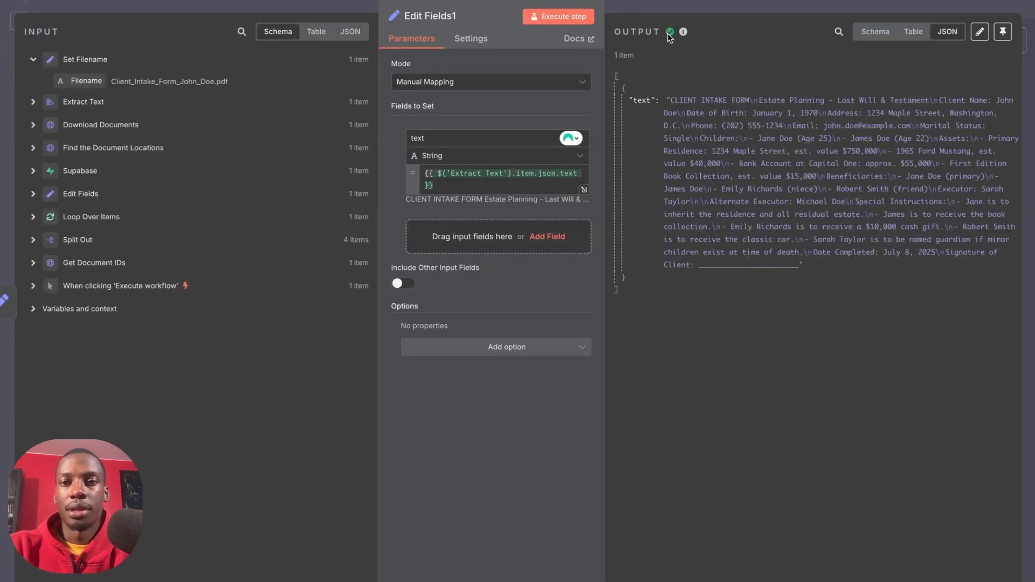
left_click_drag(629, 100, 658, 100)
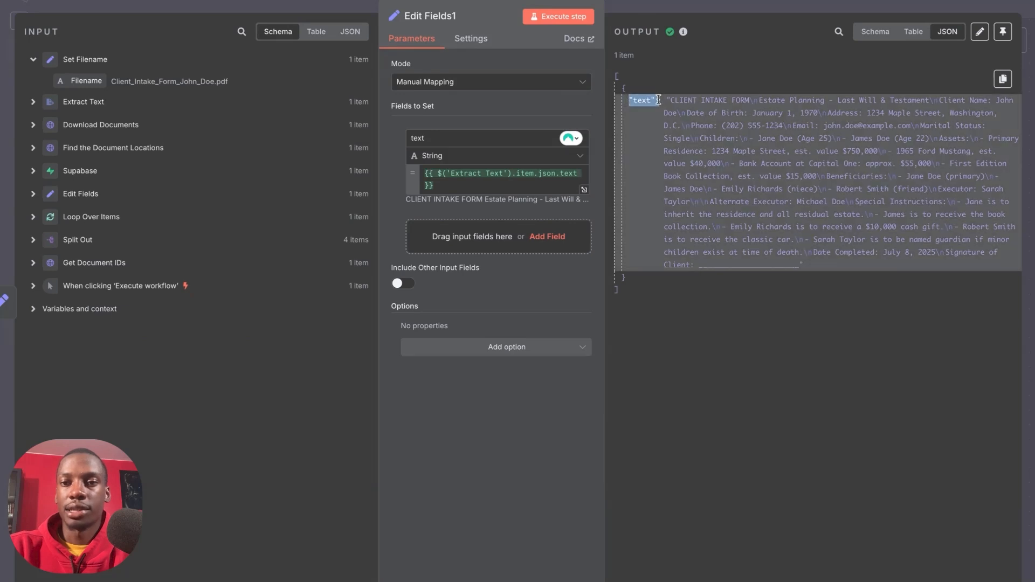
left_click(695, 285)
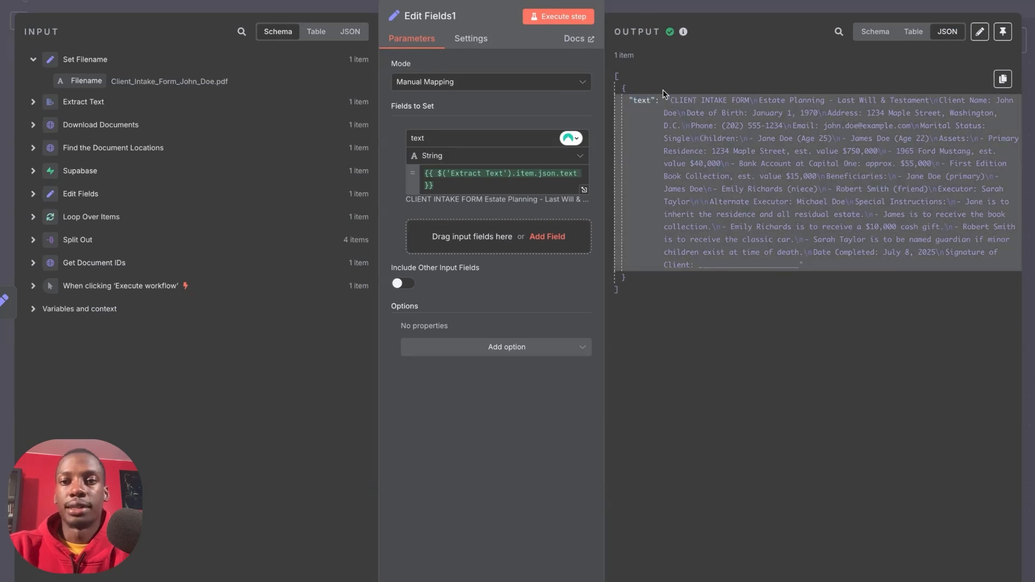
left_click_drag(662, 94, 878, 268)
left_click(856, 315)
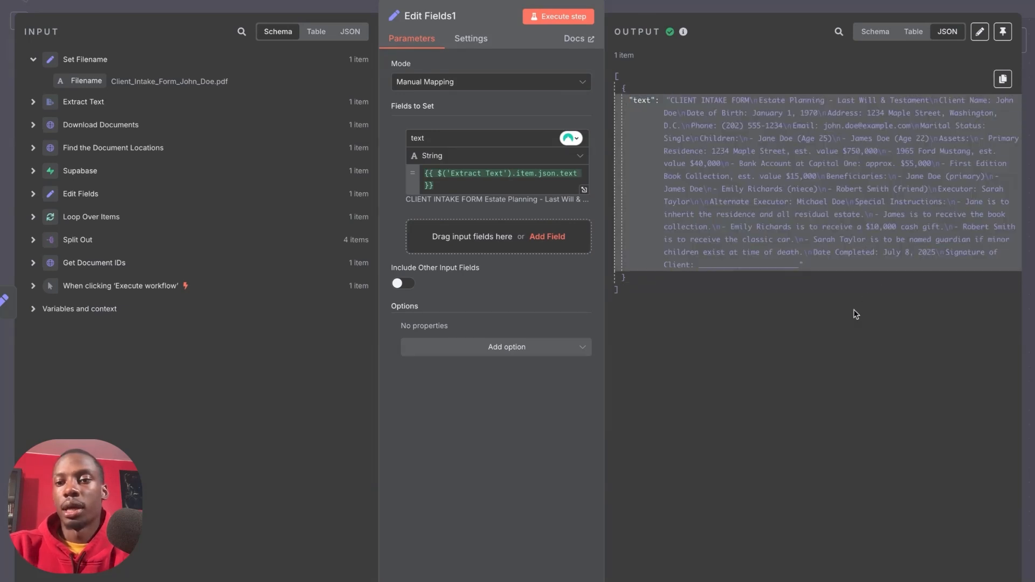
key("Escape")
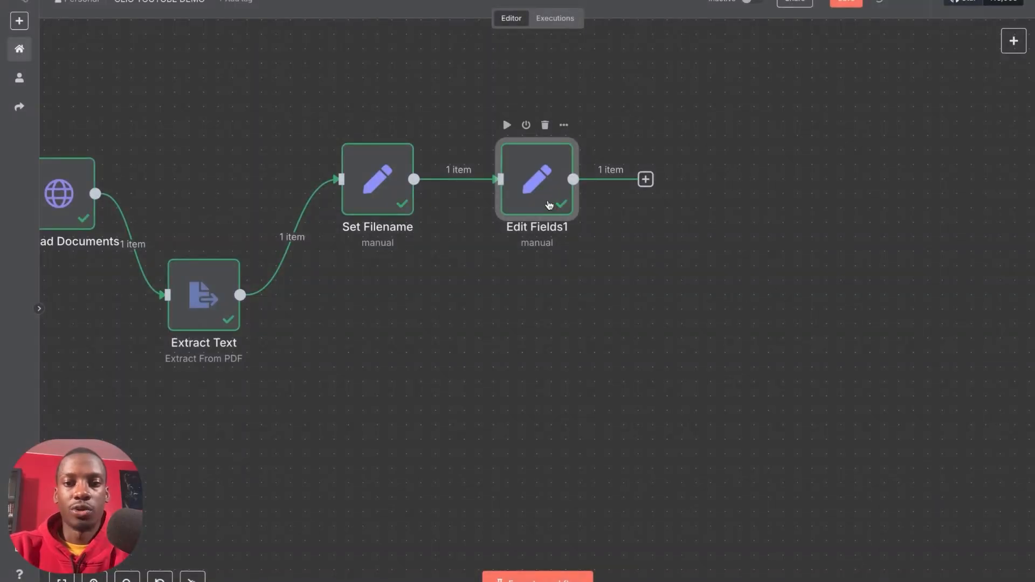
Step: Rename the new Edit Fields node "Set Text"
double_click(548, 205)
left_click(444, 19)
key("BackSpace")
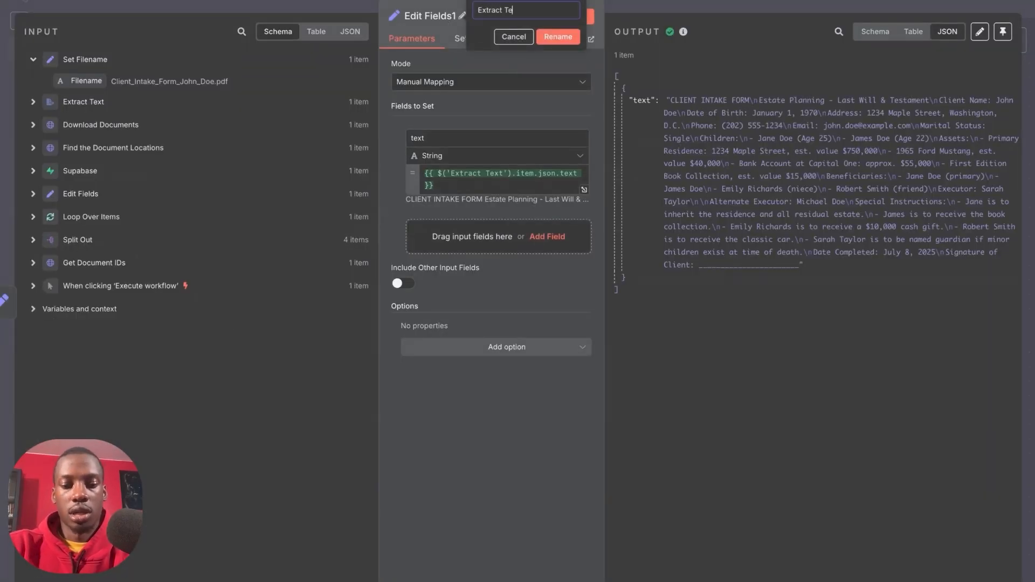
type("Extract Text")
left_click(557, 36)
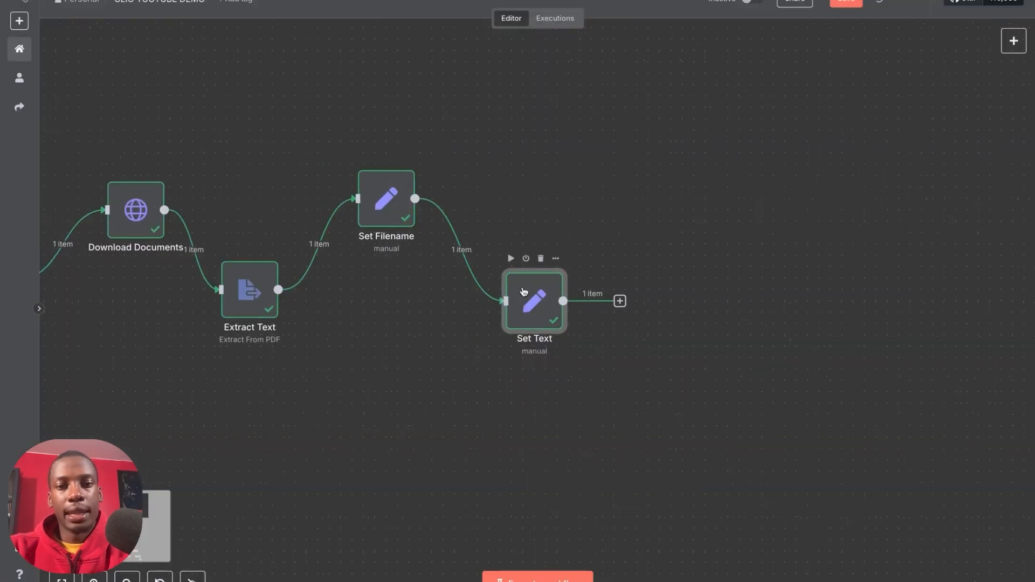
Step: Add a Supabase Vector Store node with the add-documents action after Set Text and move it above the level of Set Text
scroll(522, 291, "right", 3)
scroll(644, 269, "left", 1)
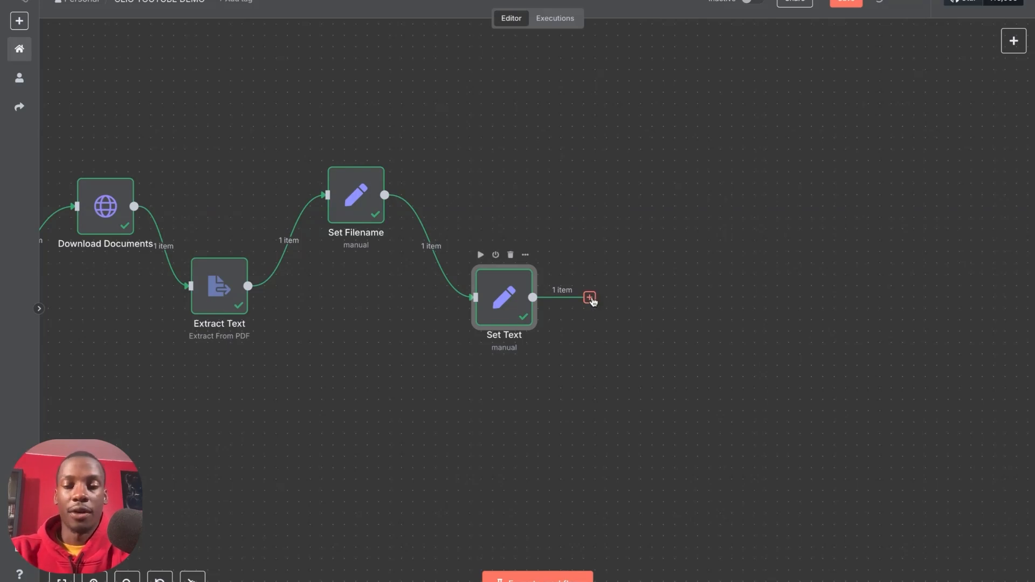
left_click(589, 298)
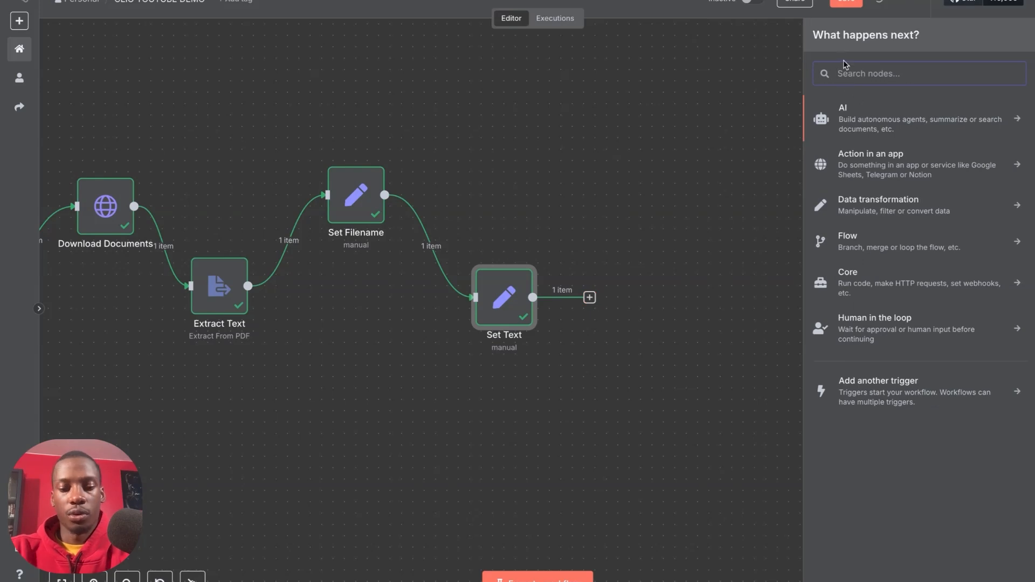
type("supa")
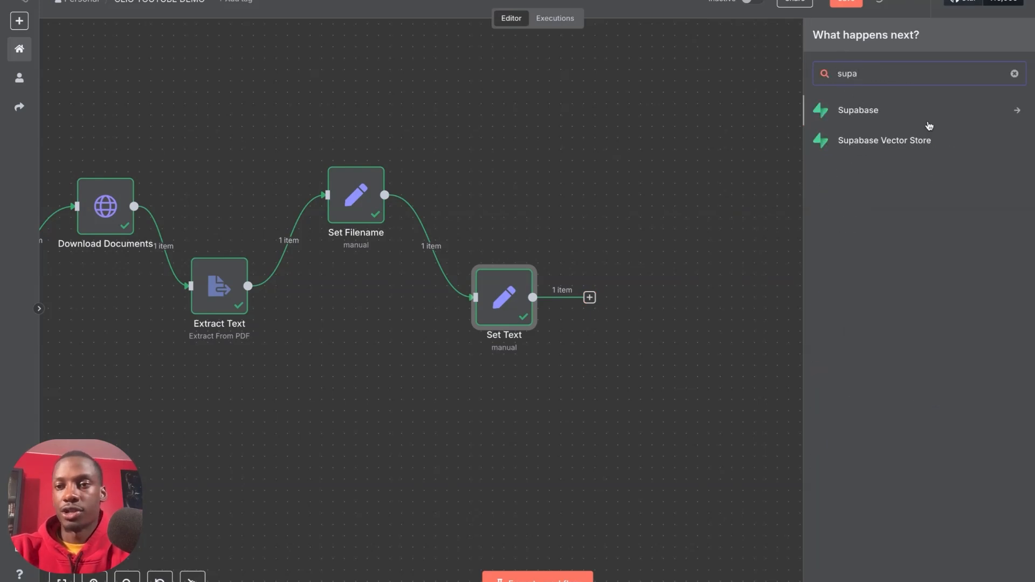
left_click(887, 153)
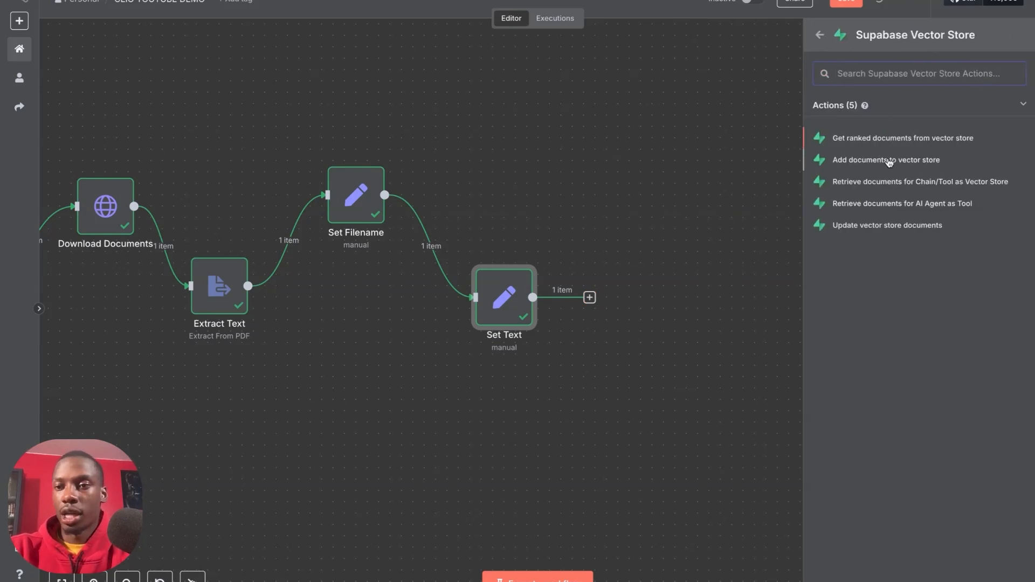
left_click(869, 161)
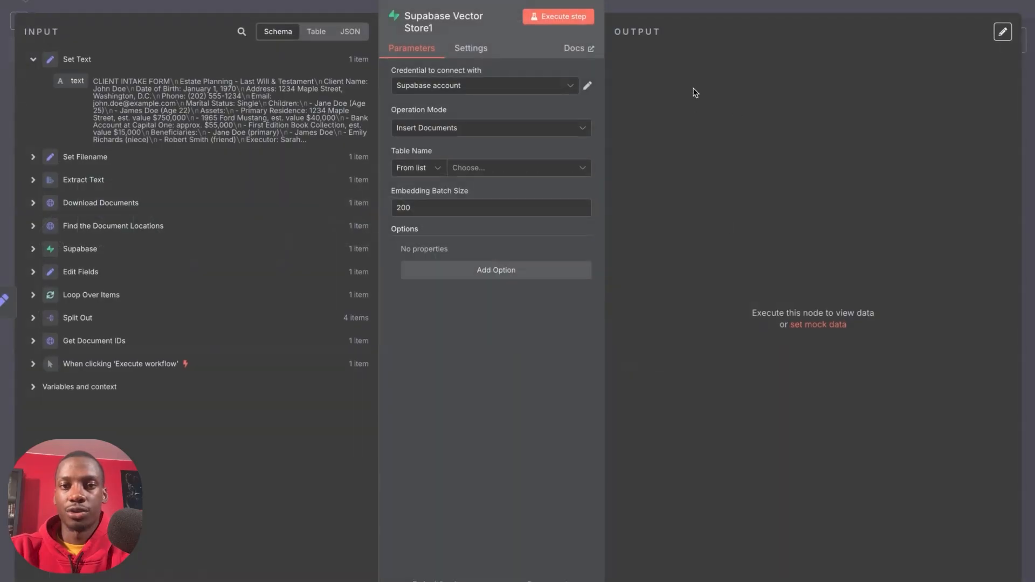
left_click(686, 13)
left_click_drag(647, 304, 725, 185)
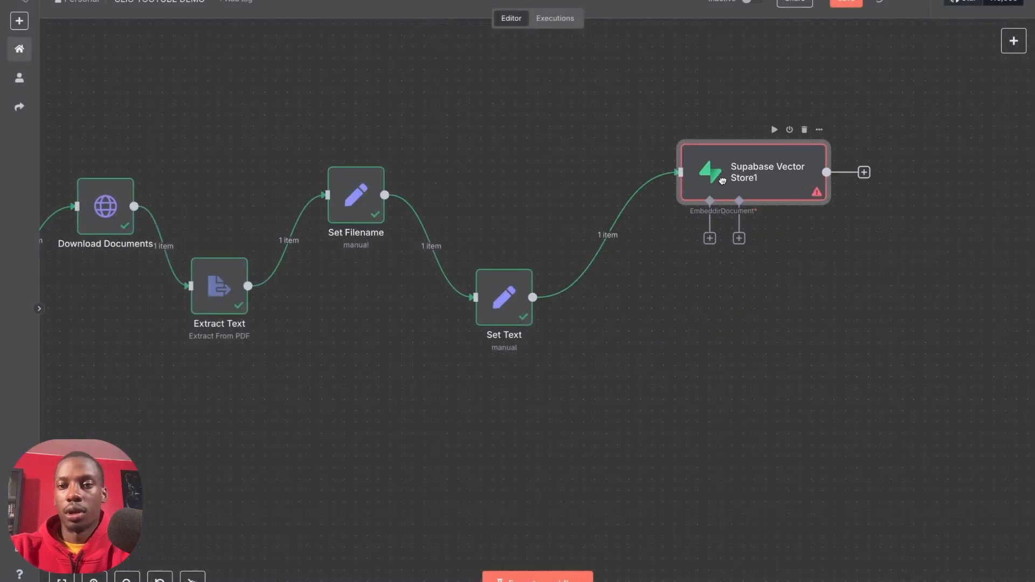
Step: Set the vector store's credential to Clio RAG and its table to documents, then return to the canvas
double_click(723, 185)
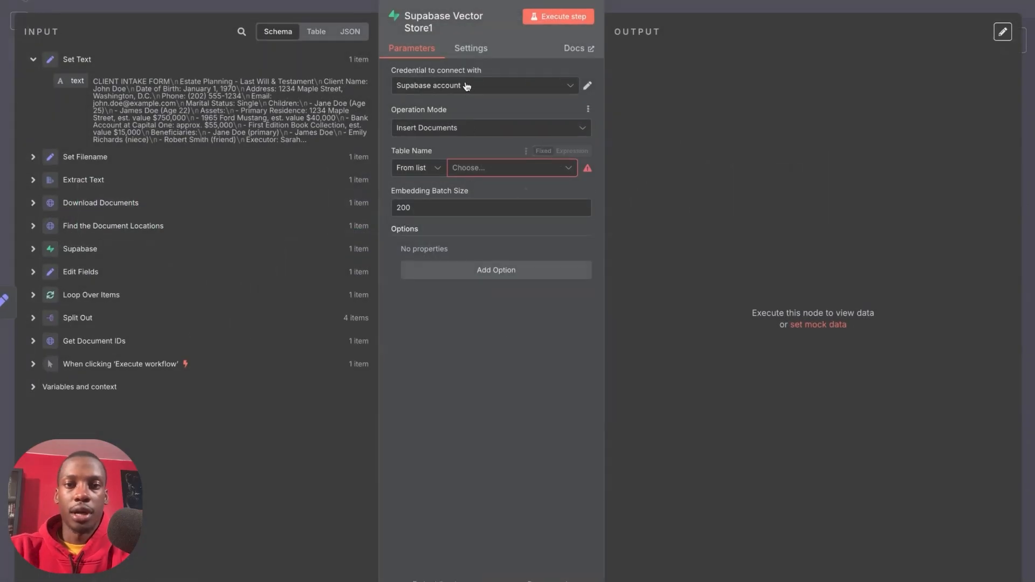
left_click(465, 85)
left_click(445, 120)
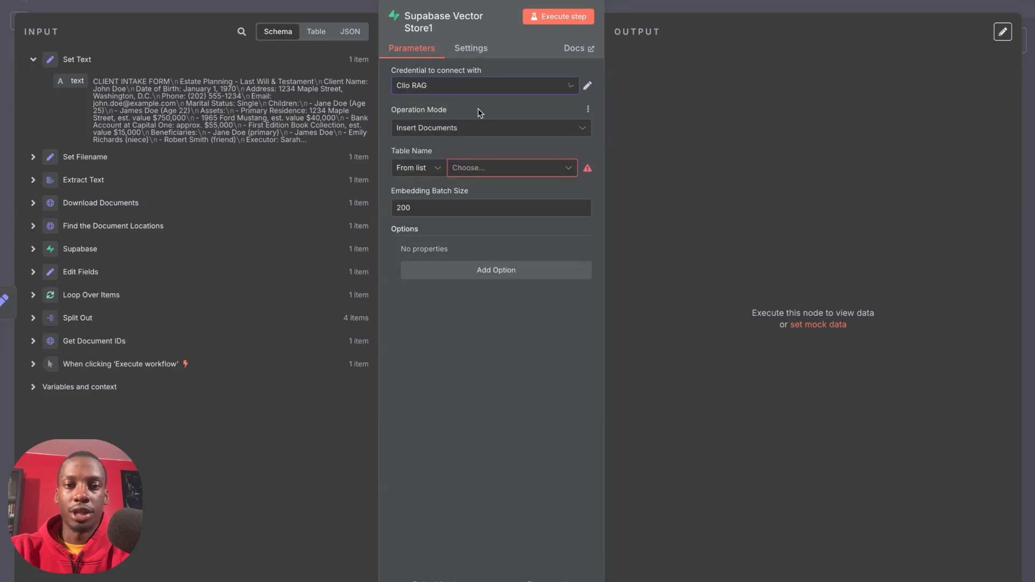
left_click(485, 168)
left_click(451, 192)
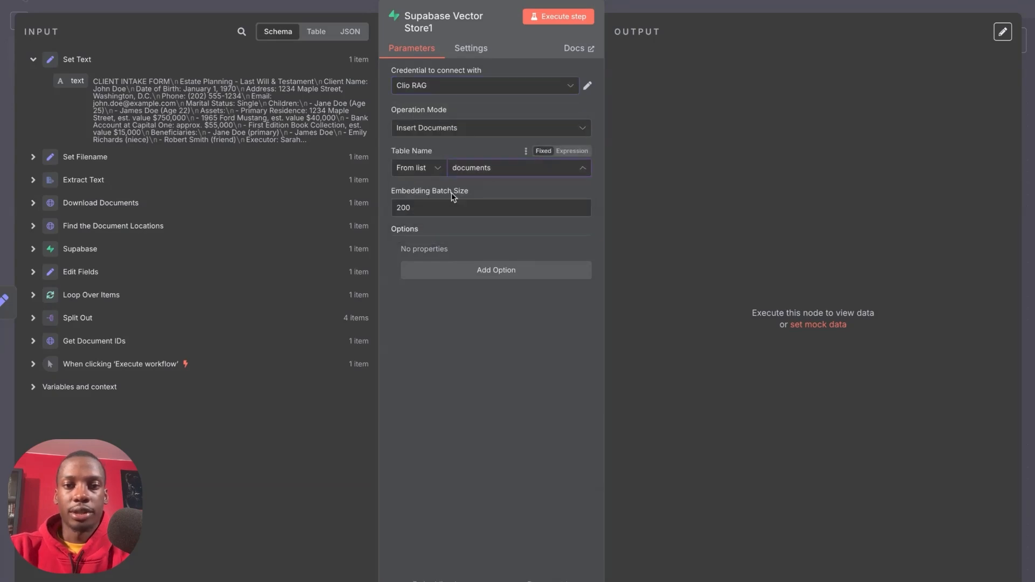
key("Escape")
Step: Attach an Embeddings OpenAI node to the vector store's embedding input and place it below and left of the store
left_click(709, 239)
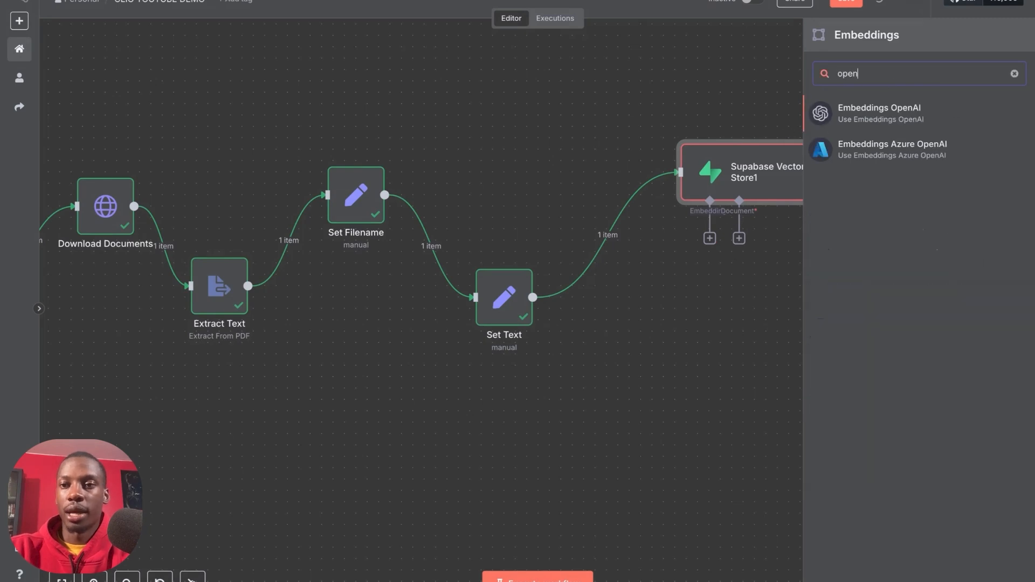
key("Return")
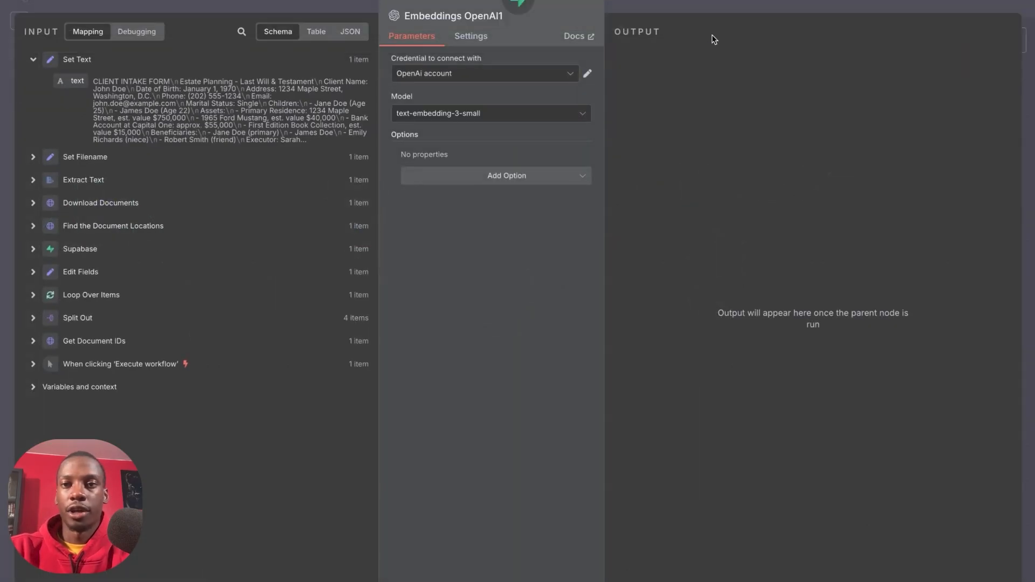
left_click(710, 5)
left_click_drag(722, 295, 677, 296)
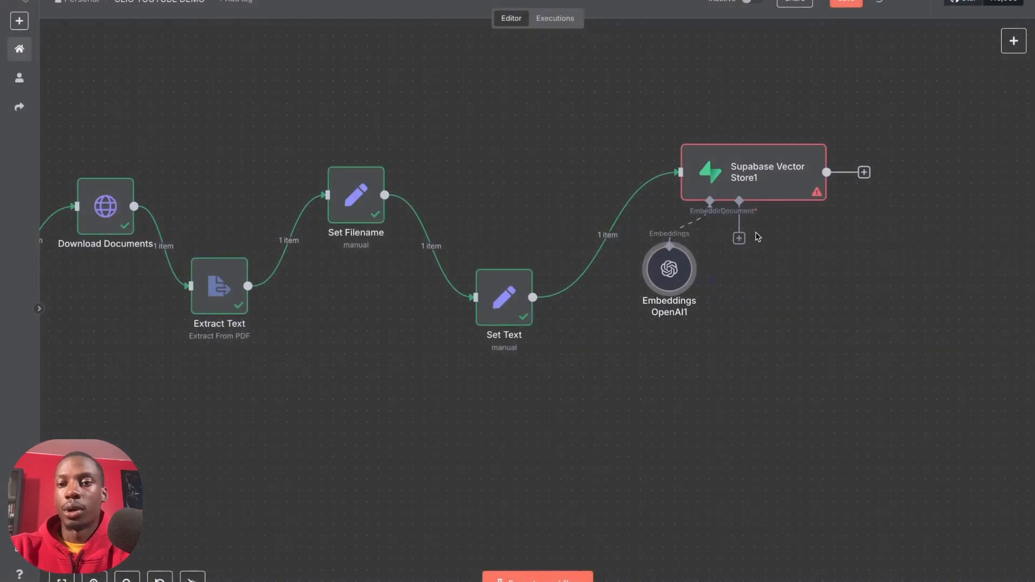
Step: Attach a Default Data Loader to the vector store's document input and add the Metadata option to it
left_click(738, 238)
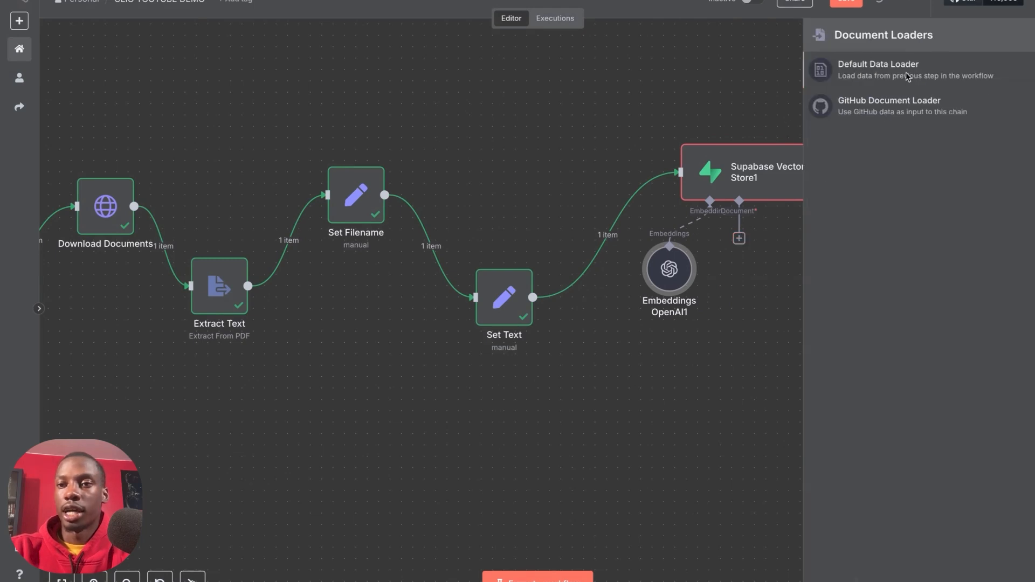
left_click(862, 76)
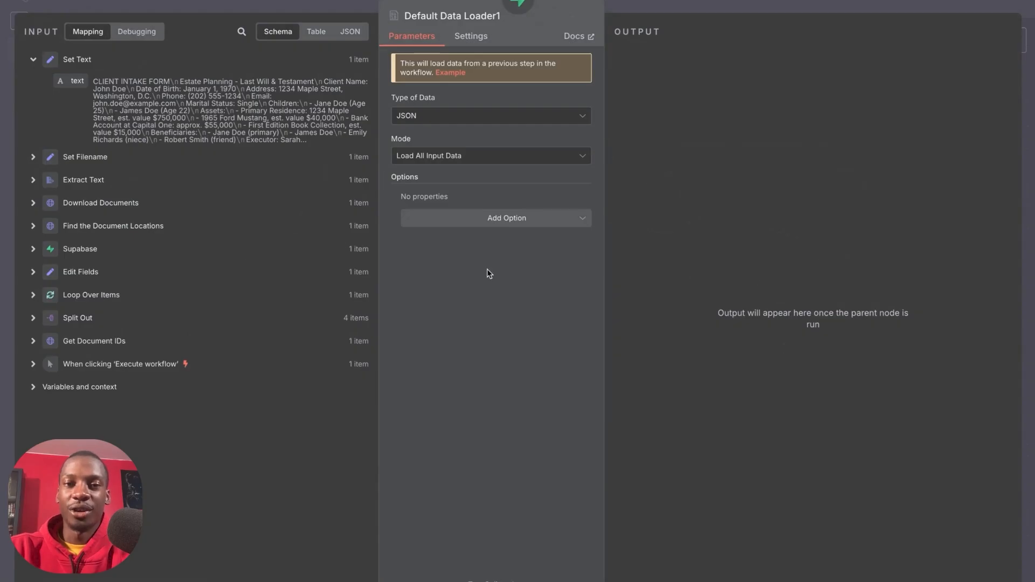
left_click(464, 222)
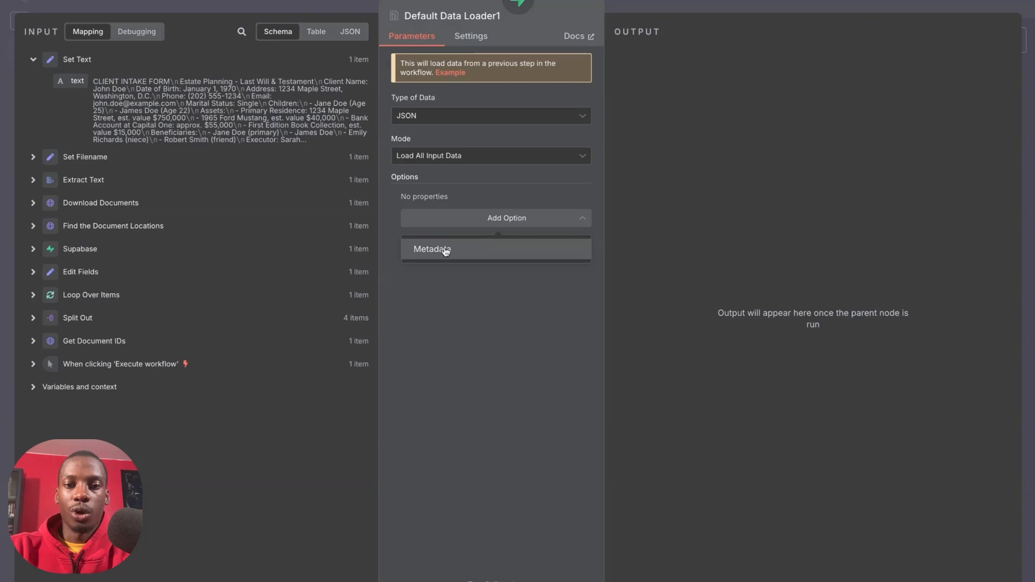
left_click(468, 257)
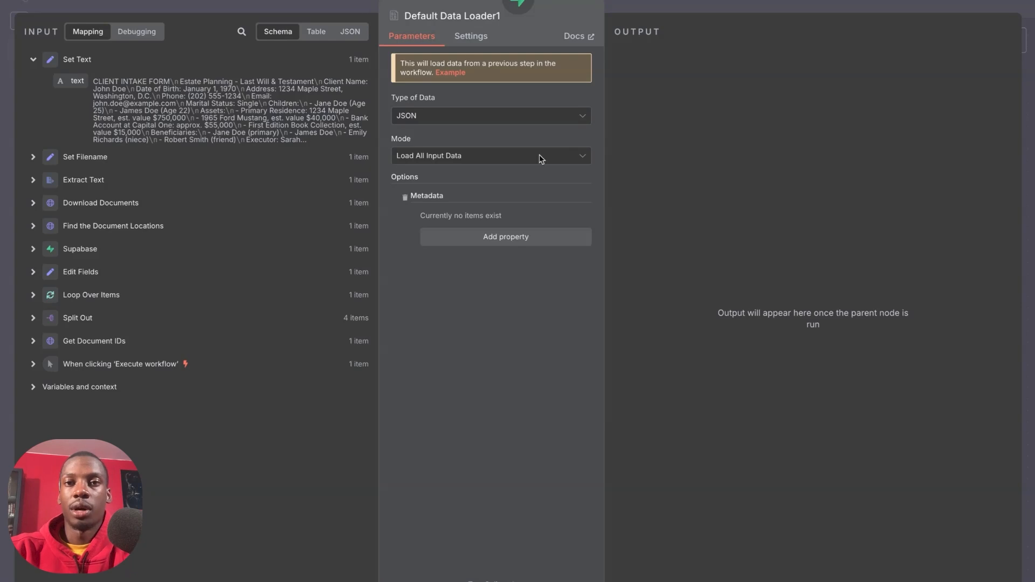
Step: Add a metadata property named filename with the expression {{ $('Set Filename').item.json.Filename }} as its value
left_click(508, 241)
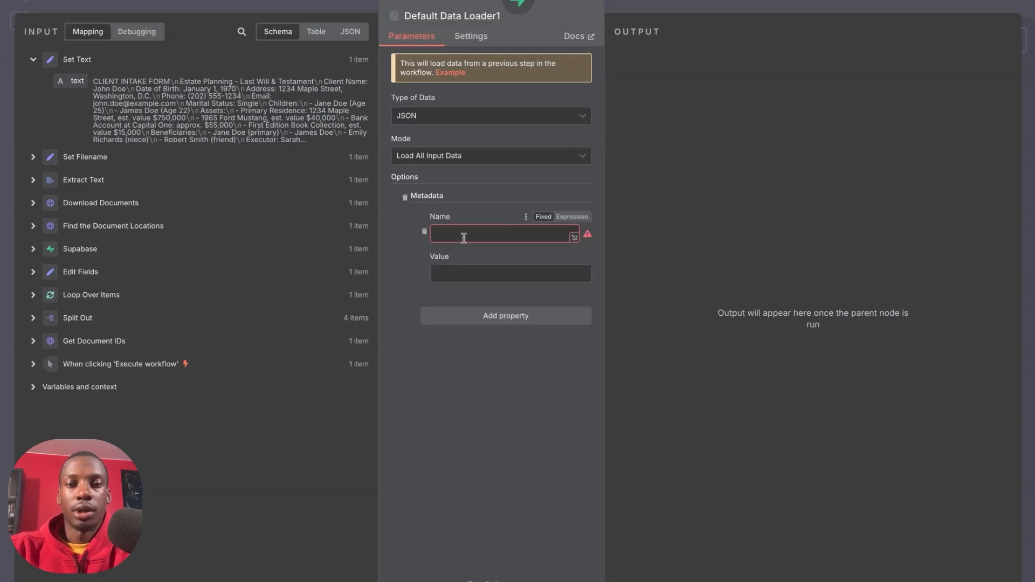
type("filename")
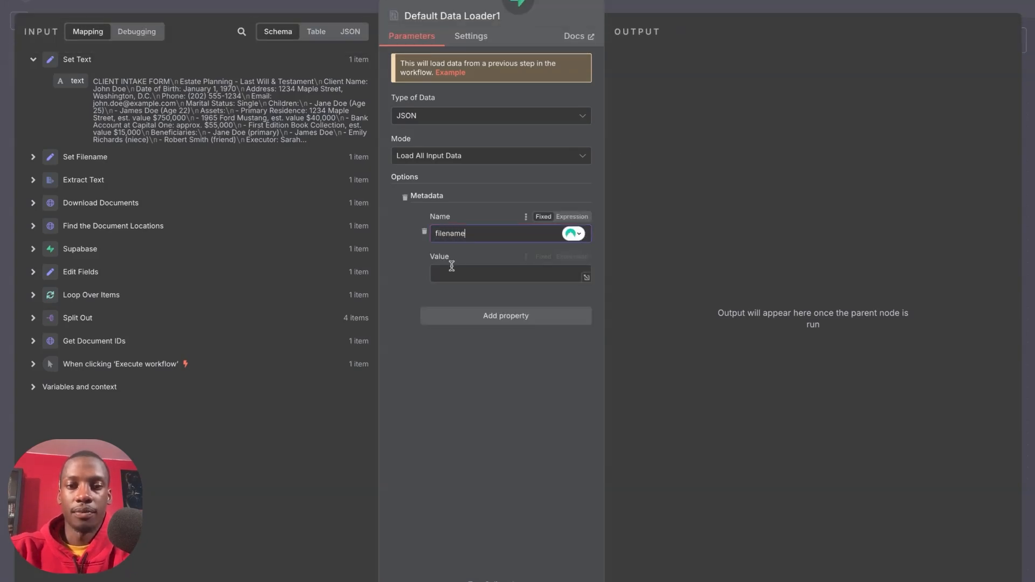
left_click(466, 276)
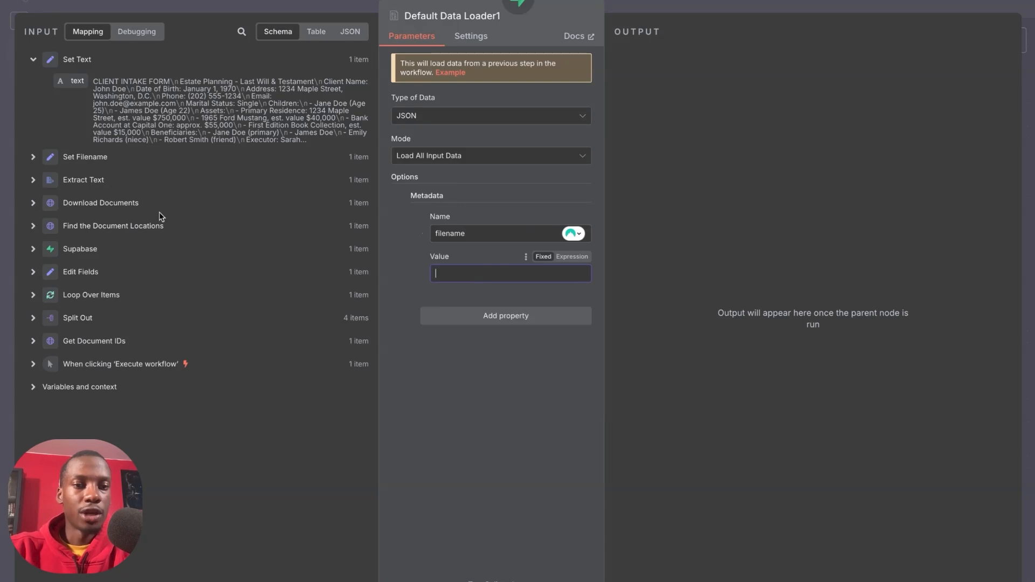
left_click(33, 161)
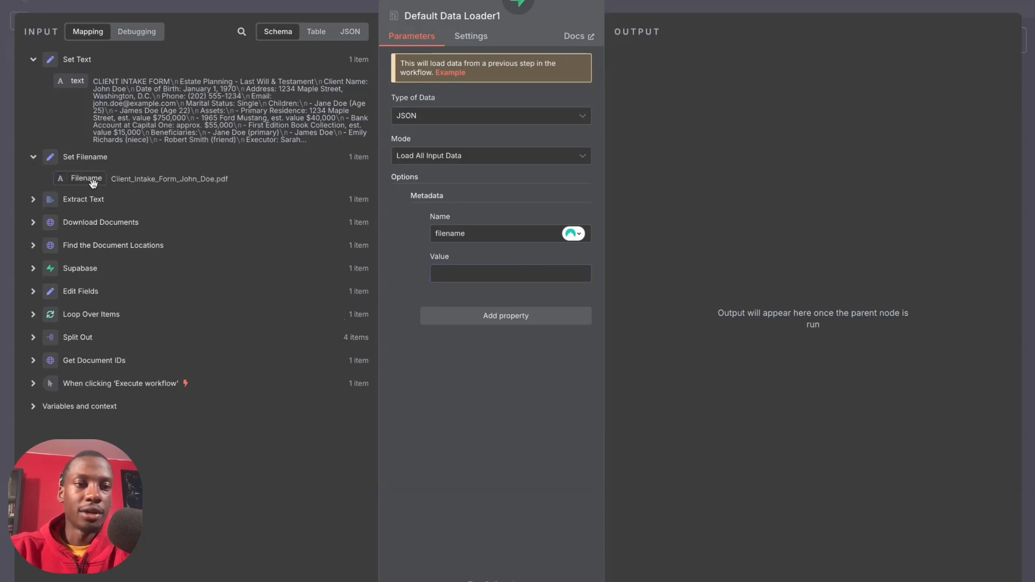
left_click_drag(86, 179, 453, 273)
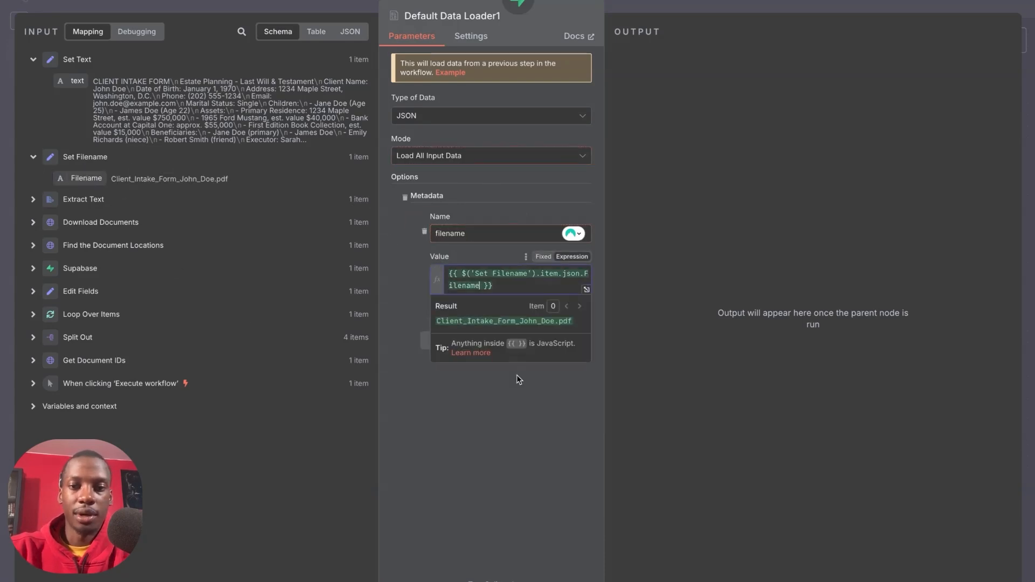
Step: Add a second metadata property named file_id with the value {{ $('Edit Fields').item.json.file_id }}, and return to the canvas
left_click(499, 338)
left_click(476, 363)
type("file_id")
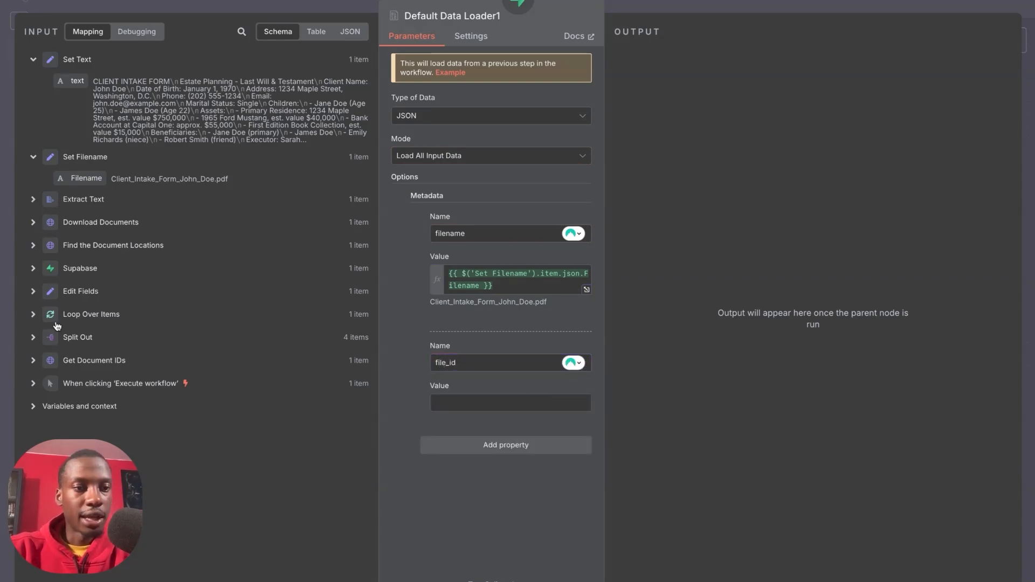
left_click(33, 292)
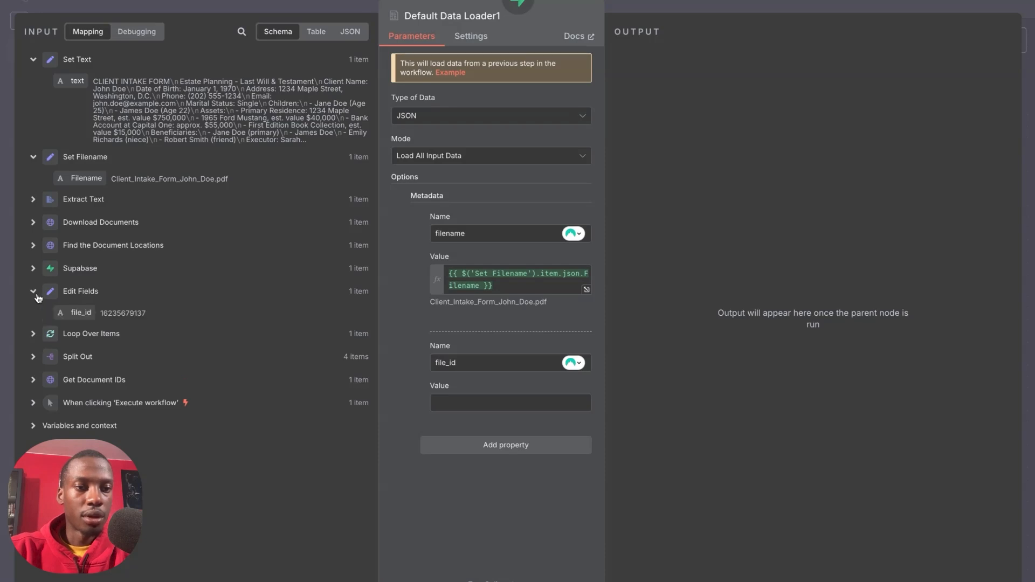
left_click_drag(91, 323, 452, 405)
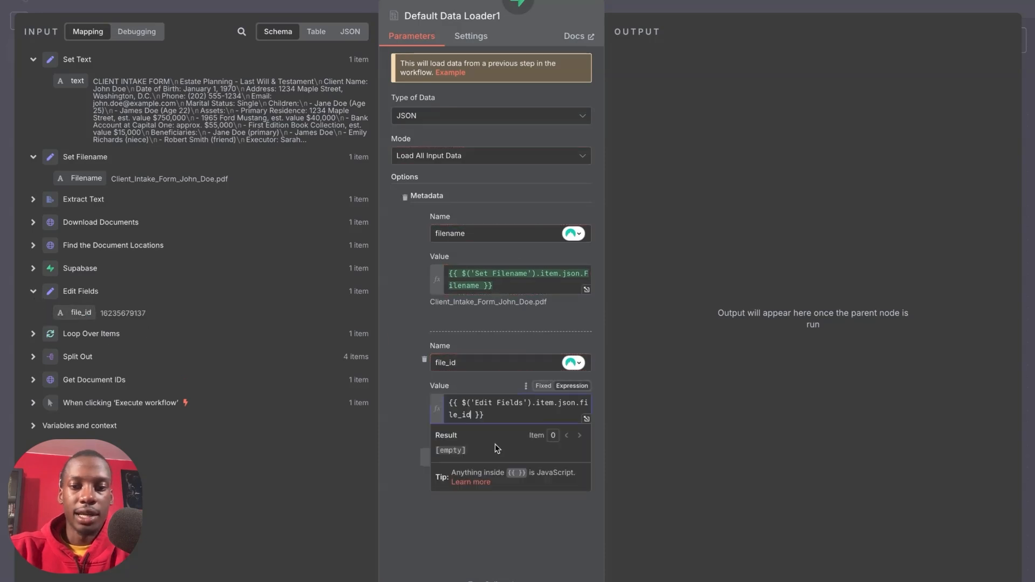
left_click(464, 537)
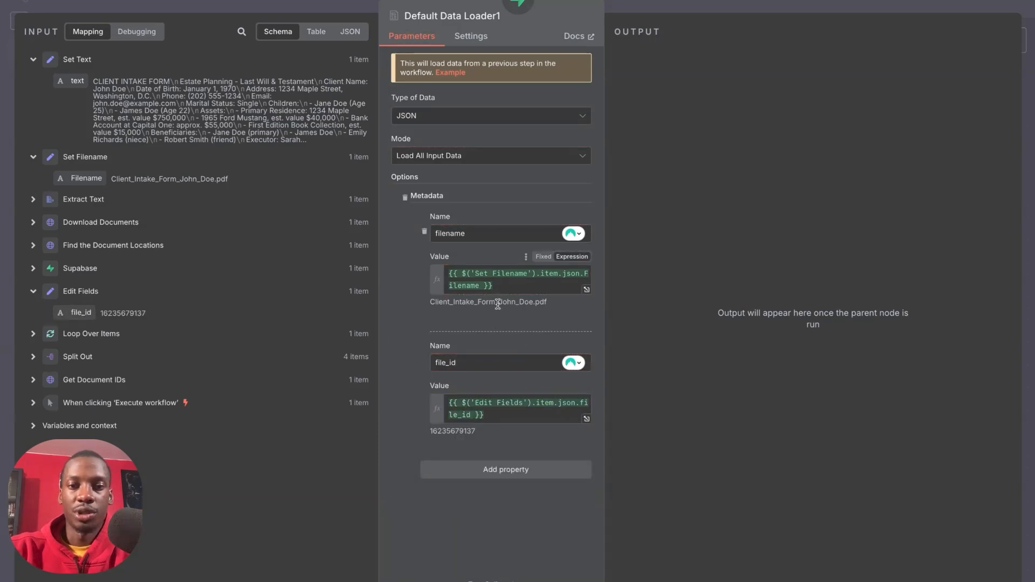
double_click(460, 431)
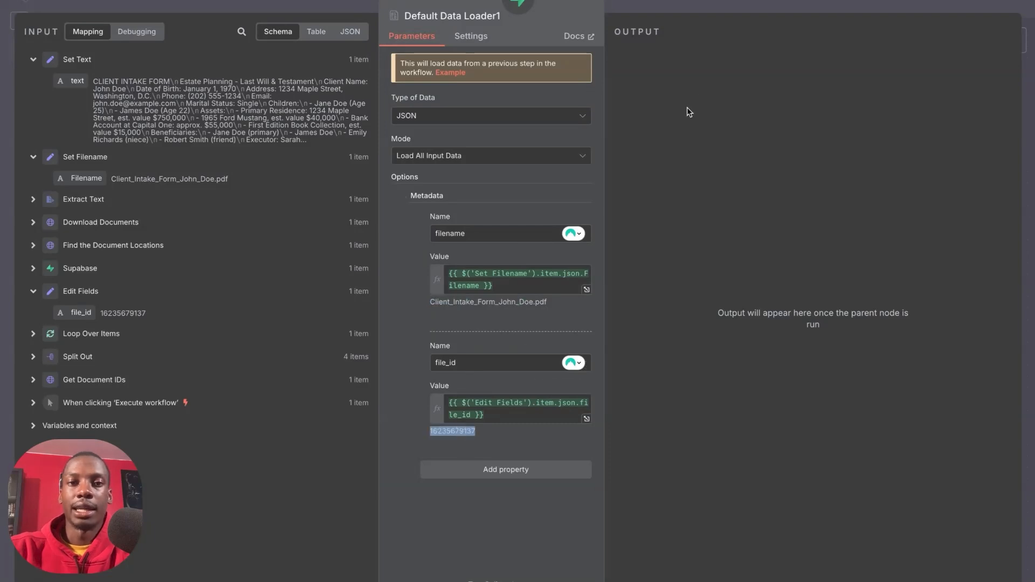
left_click(720, 6)
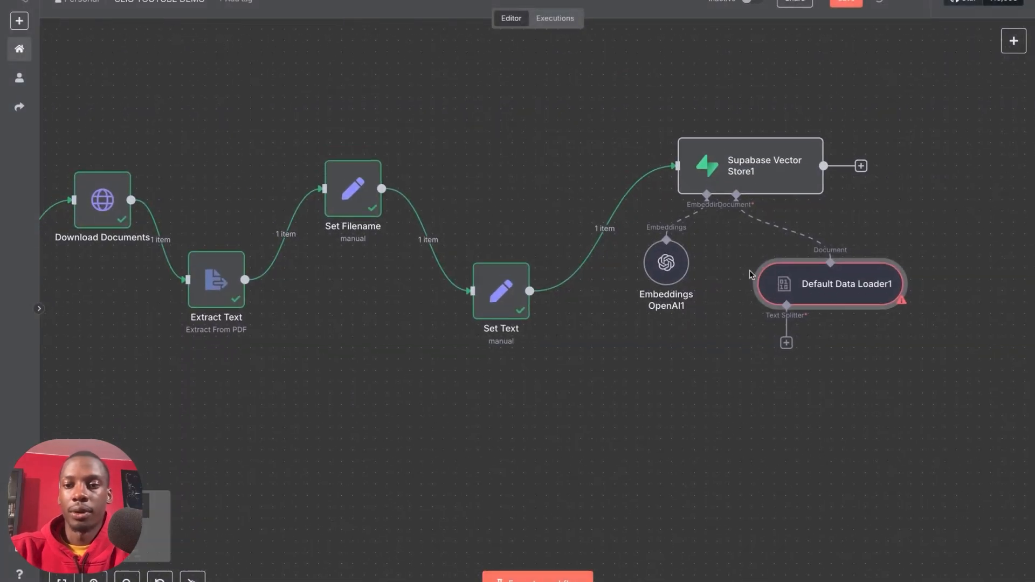
Step: Attach a Recursive Character Text Splitter with its default settings to the data loader's text splitter input, and save the workflow
left_click(757, 338)
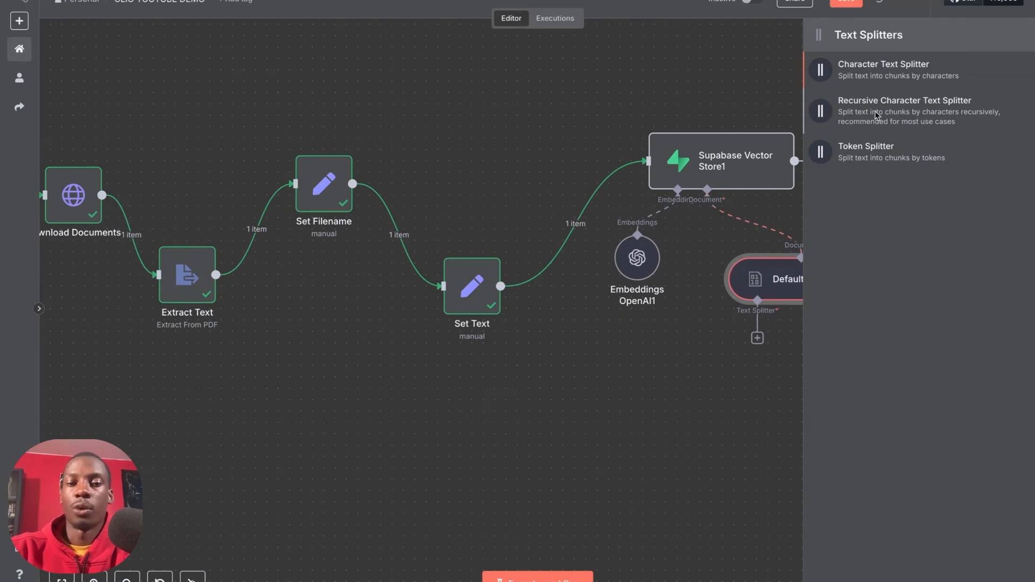
left_click(924, 120)
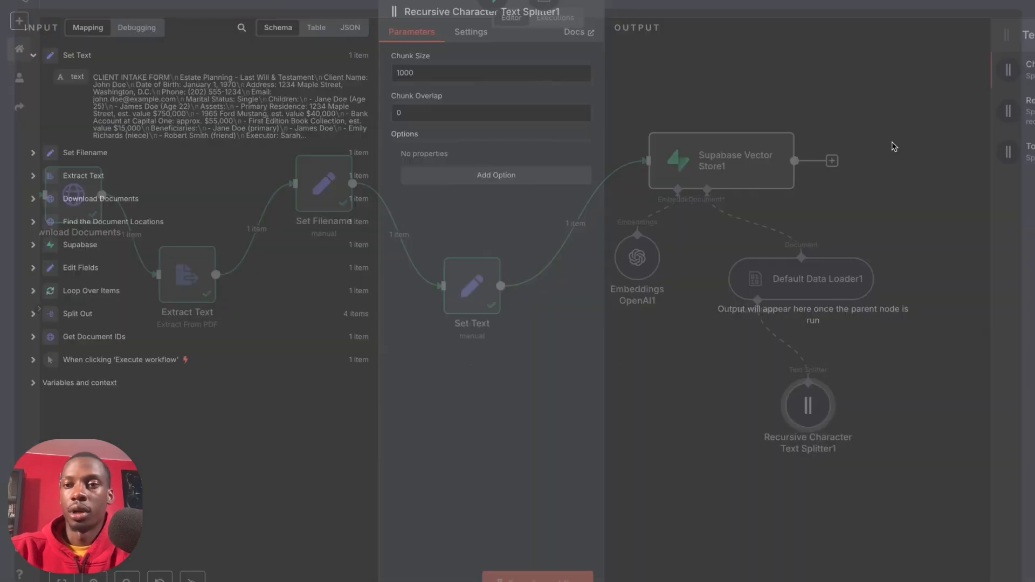
left_click(714, 12)
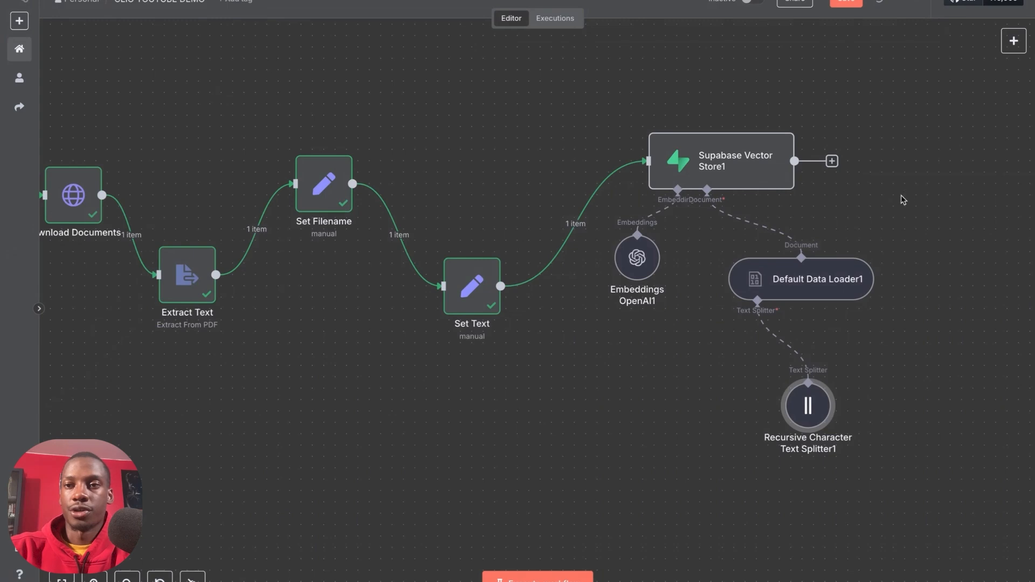
left_click(846, 3)
Step: Connect the Supabase vector store's output back to the input of Loop Over Items and save the workflow
scroll(757, 181, "left", 3)
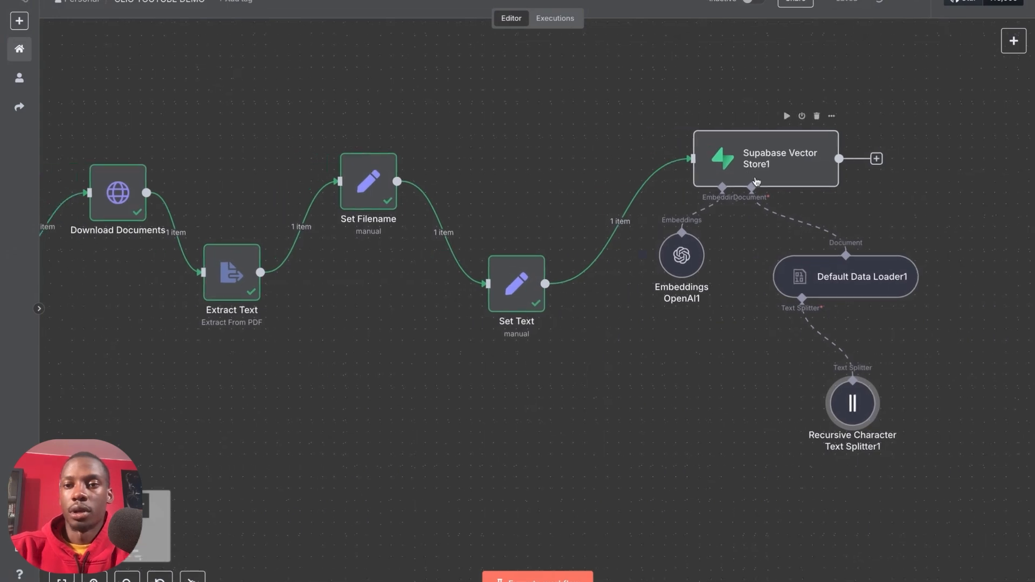
scroll(756, 182, "down", 2)
scroll(757, 181, "left", 5)
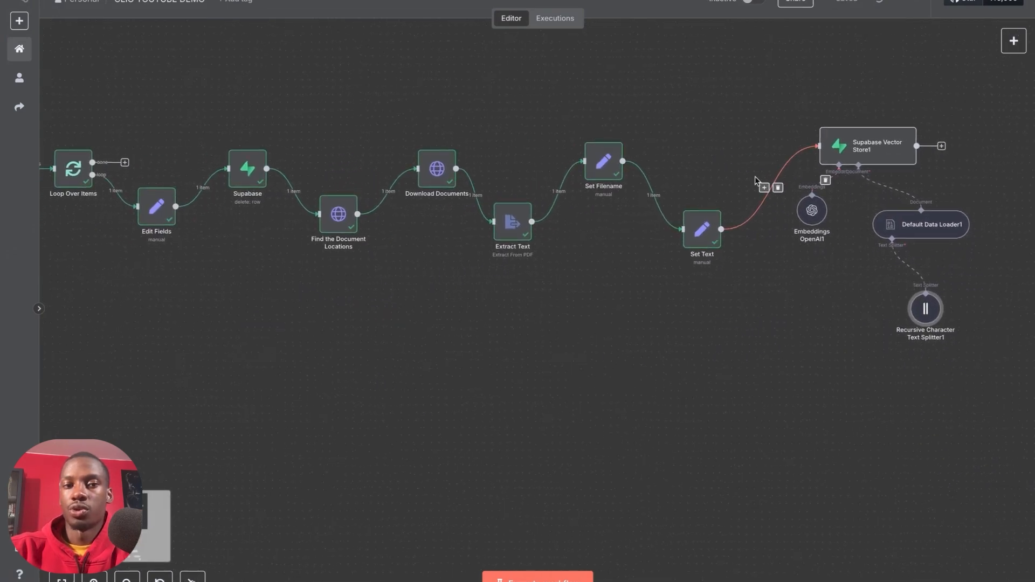
left_click_drag(952, 146, 119, 174)
scroll(389, 305, "right", 1)
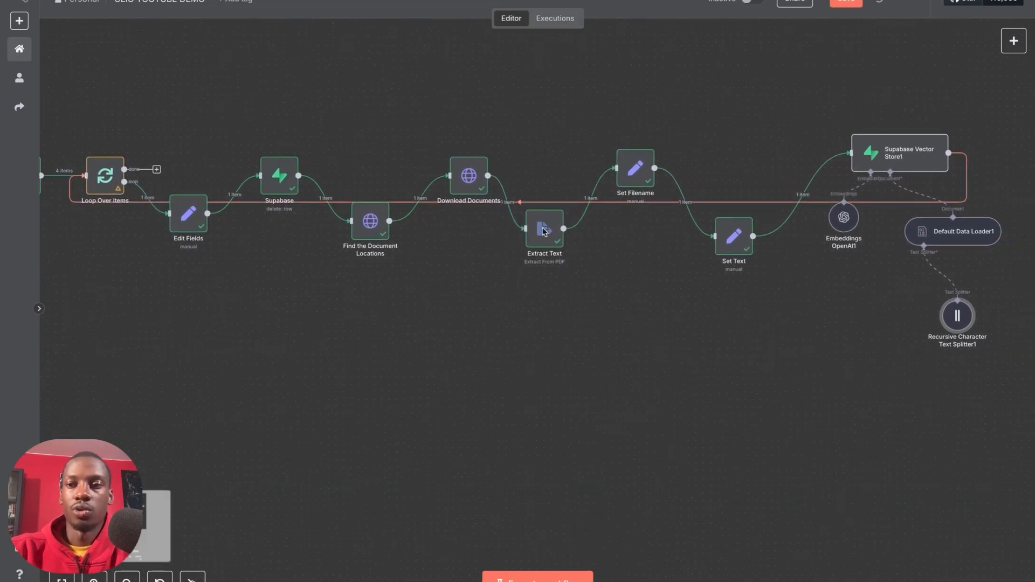
scroll(722, 159, "left", 2)
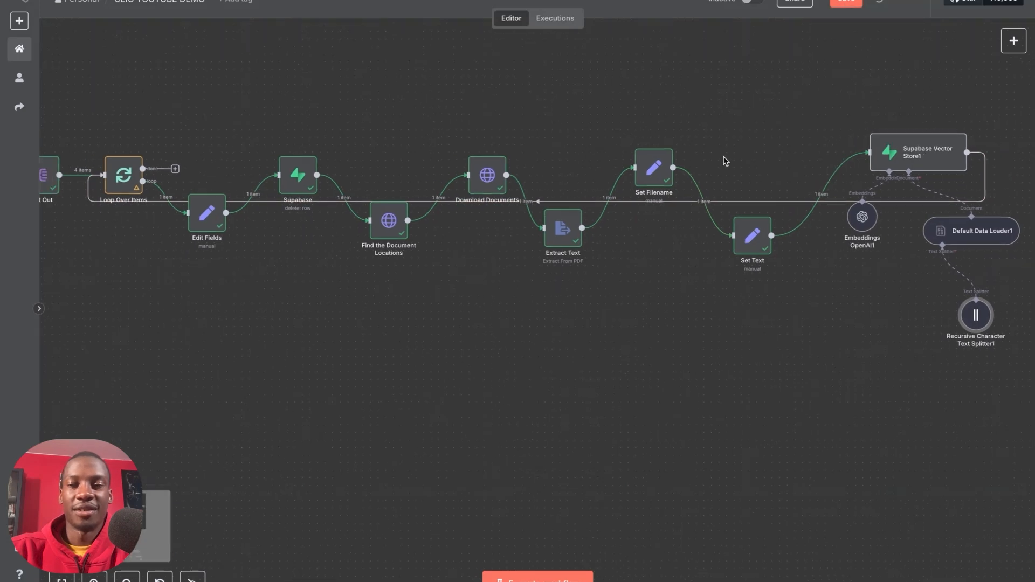
key("ctrl+s")
Step: Execute the whole workflow from the manual trigger to process all the matter's documents
scroll(751, 127, "right", 3)
scroll(751, 127, "down", 1)
scroll(753, 130, "left", 6)
scroll(753, 131, "up", 1)
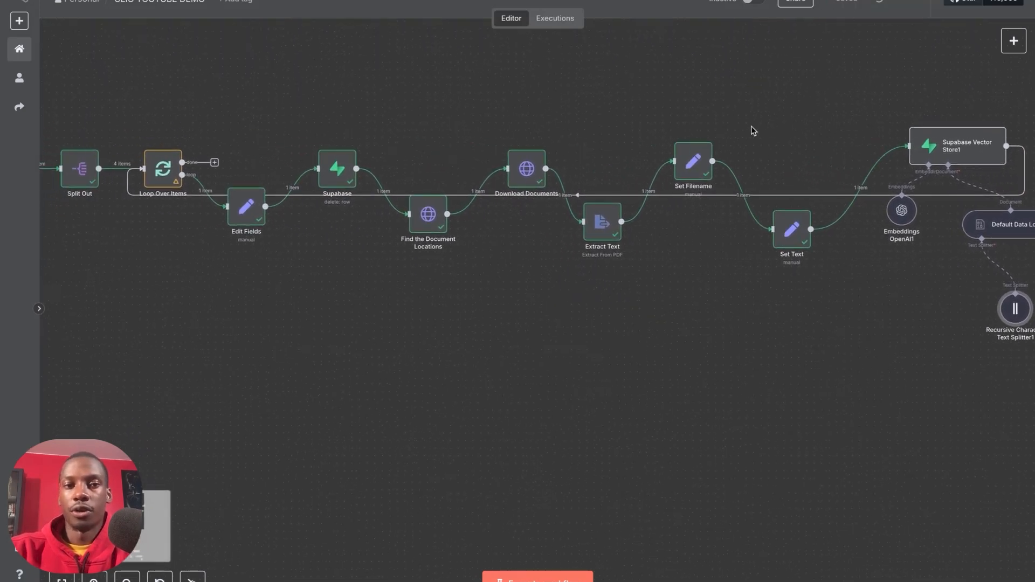
scroll(723, 121, "right", 2)
scroll(724, 121, "down", 3)
scroll(724, 120, "right", 2)
scroll(724, 121, "up", 1)
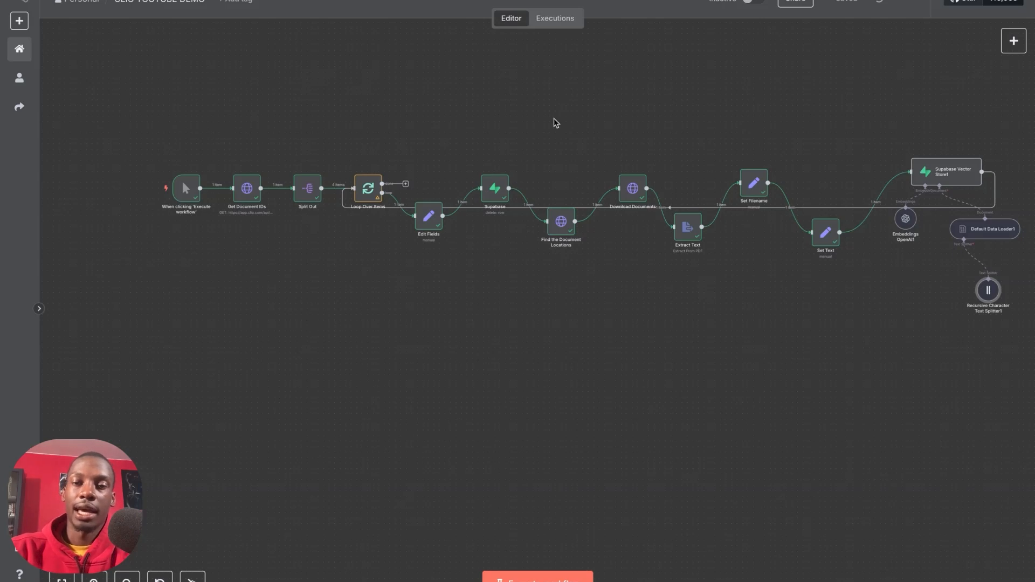
scroll(518, 107, "right", 2)
scroll(518, 107, "up", 1)
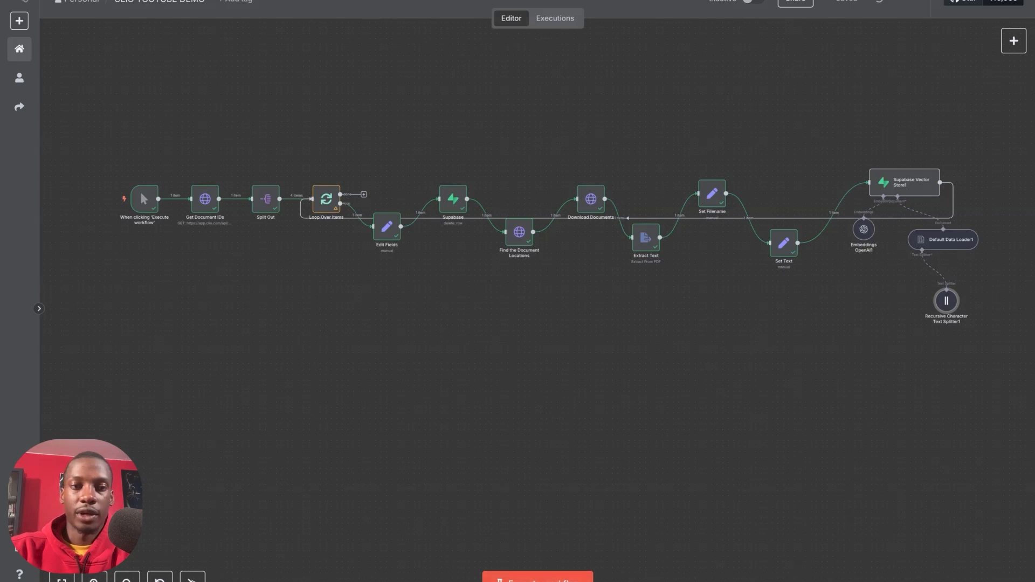
left_click(512, 575)
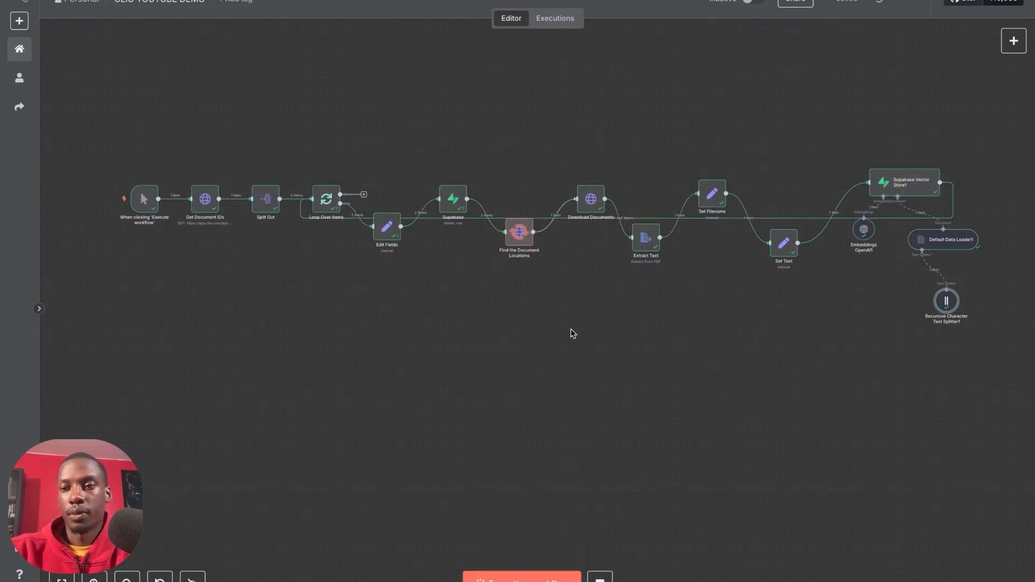
scroll(573, 334, "right", 1)
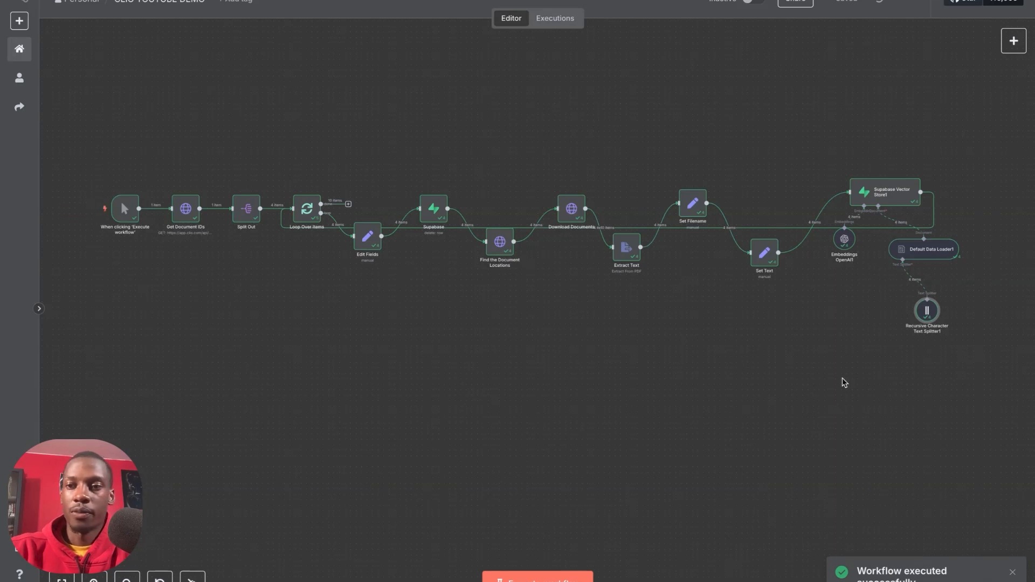
Step: Switch to Supabase, reload the documents table, and read the stored content of the will and the client intake form
left_click(669, 1)
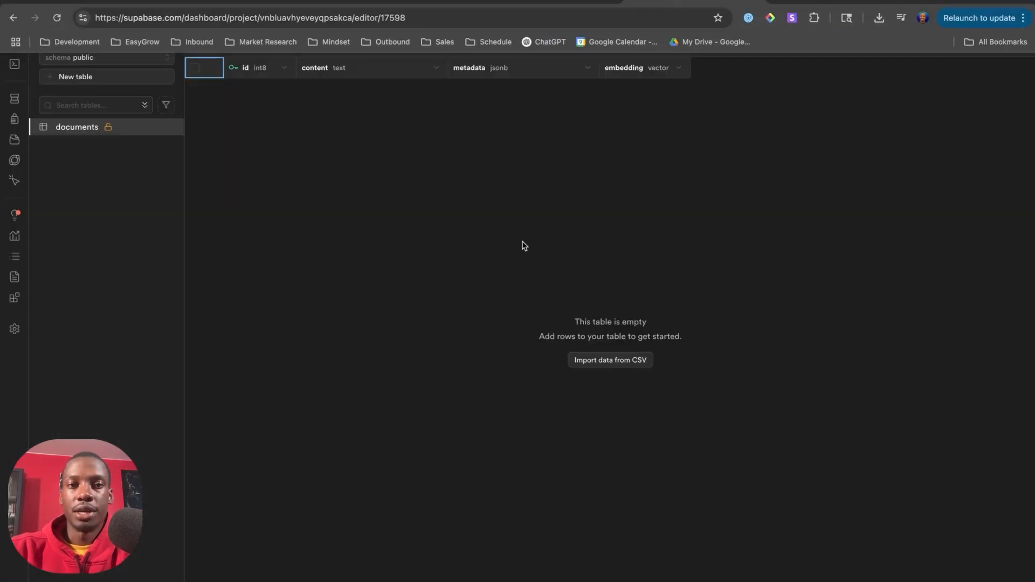
left_click(56, 16)
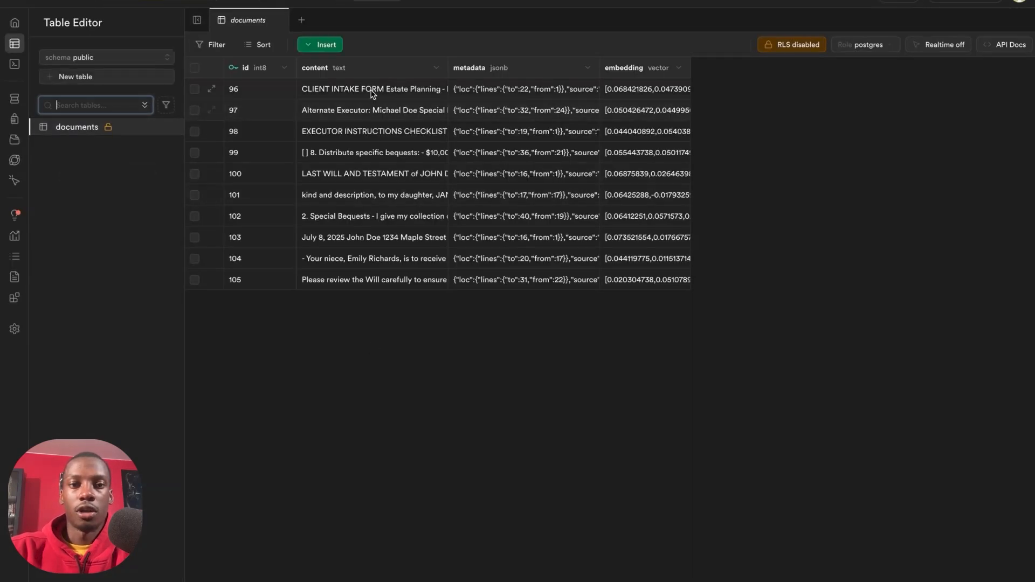
left_click(371, 89)
double_click(376, 176)
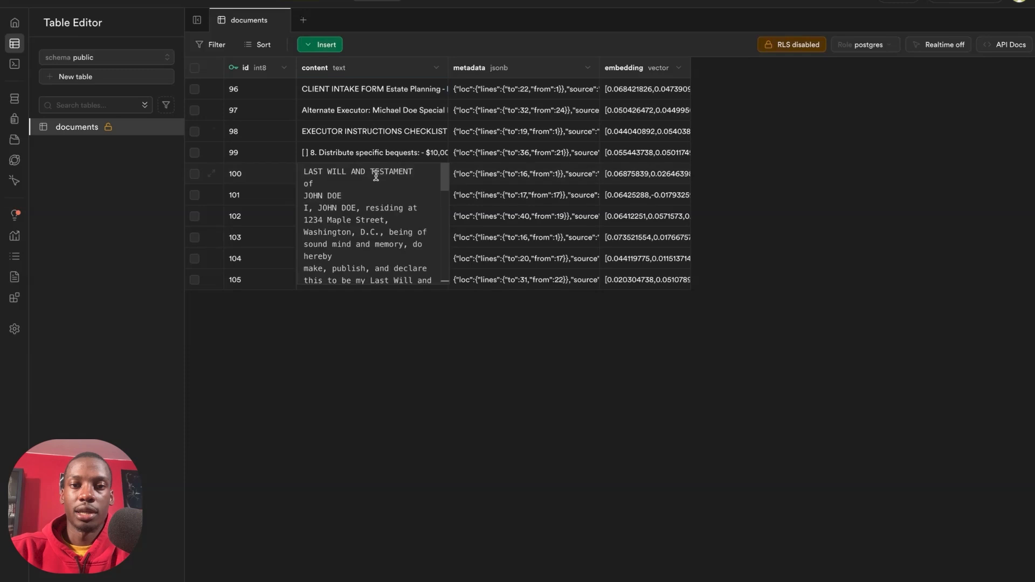
double_click(376, 92)
left_click(393, 333)
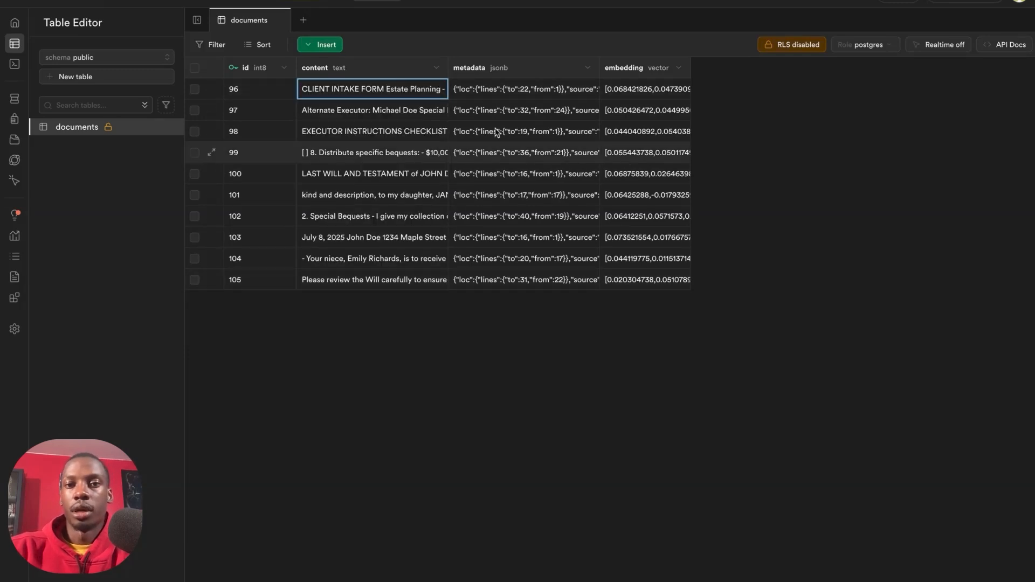
Step: Check the file_id and filename in the metadata of the documents table's first row
left_click(495, 89)
double_click(495, 89)
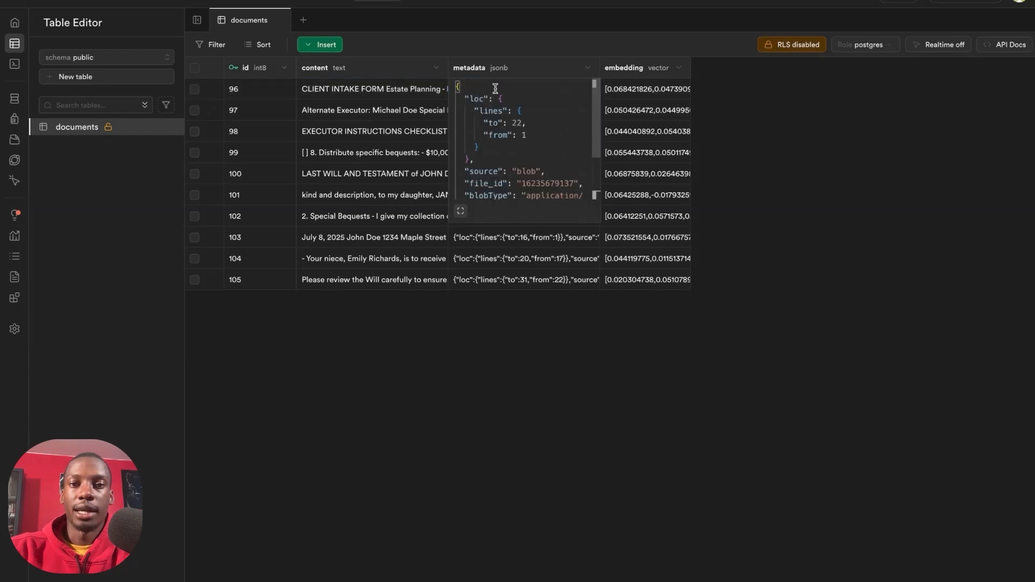
scroll(538, 149, "down", 2)
double_click(547, 120)
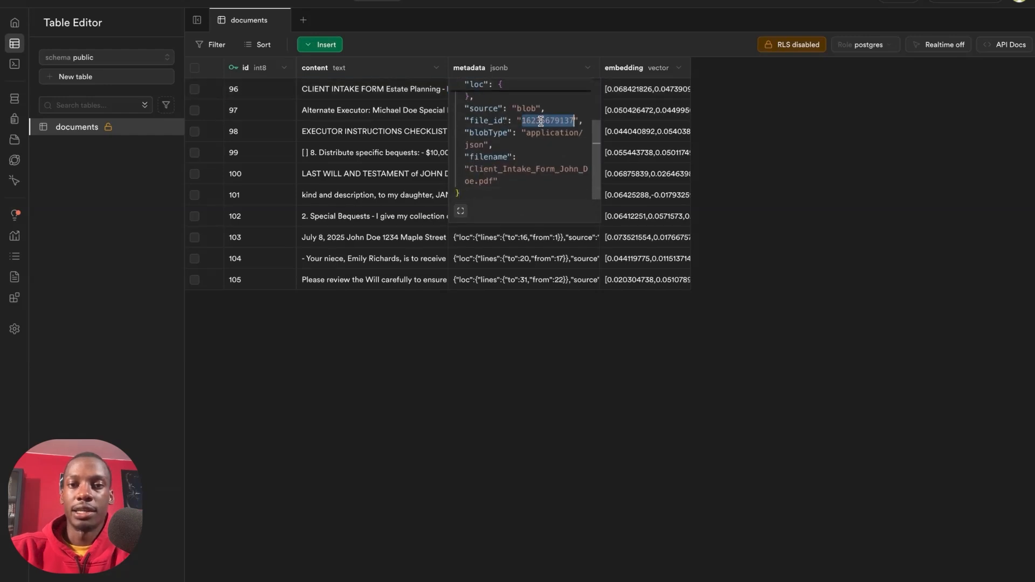
double_click(521, 170)
left_click_drag(468, 168, 500, 183)
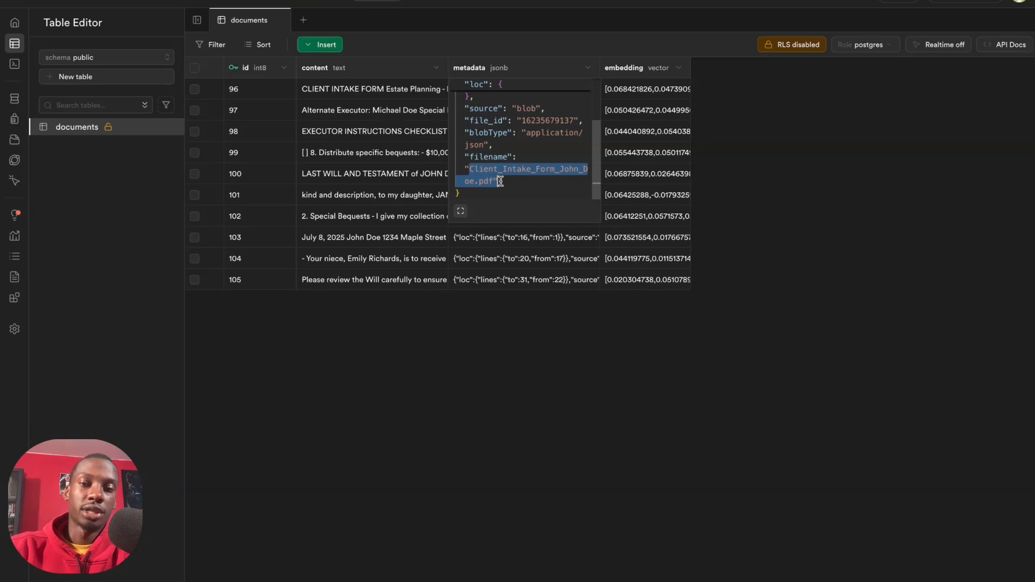
Step: Check the filename stored in the metadata of row 104, then close that cell
left_click(550, 280)
left_click(545, 259)
double_click(545, 259)
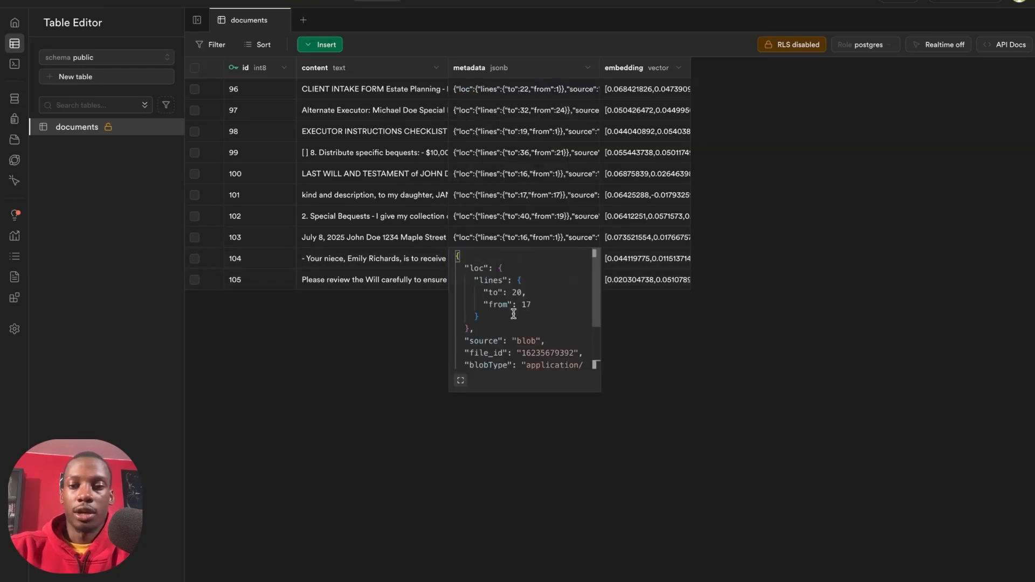
scroll(530, 349, "down", 1)
left_click_drag(494, 352, 478, 339)
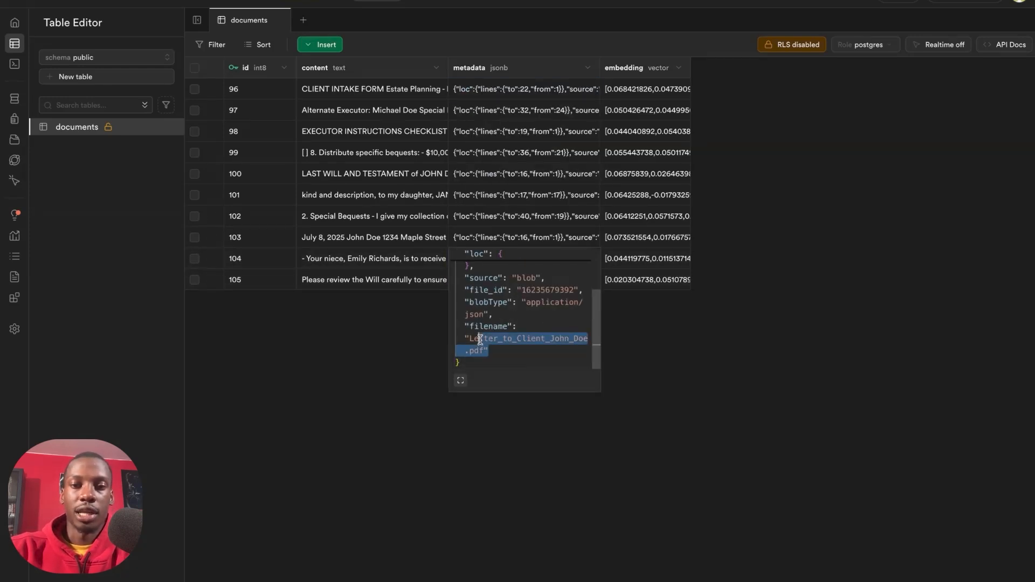
left_click(506, 218)
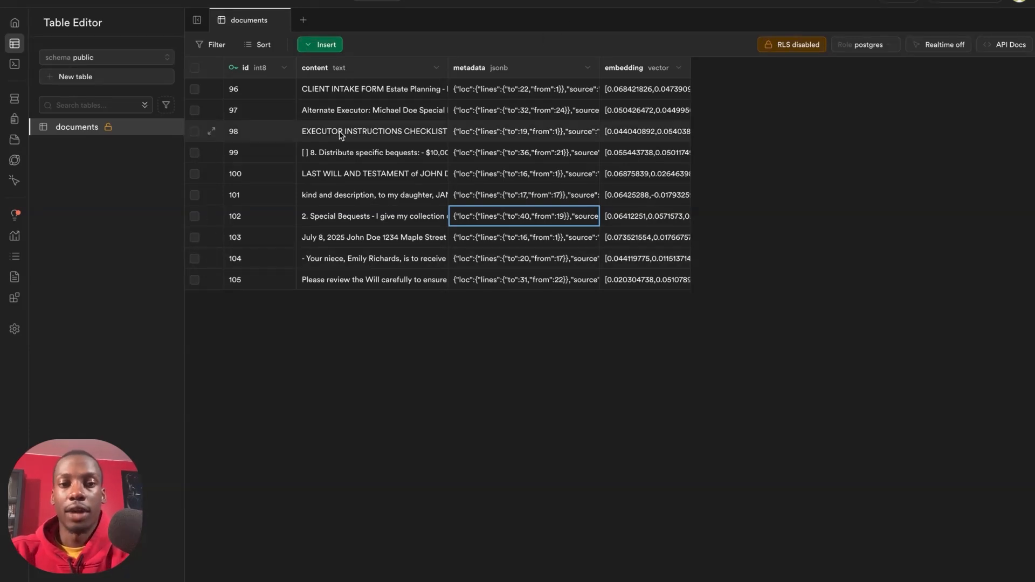
Step: Switch back to n8n, add a chat message trigger, and place it above the RAG PIPELINE note
mouse_move(684, 1)
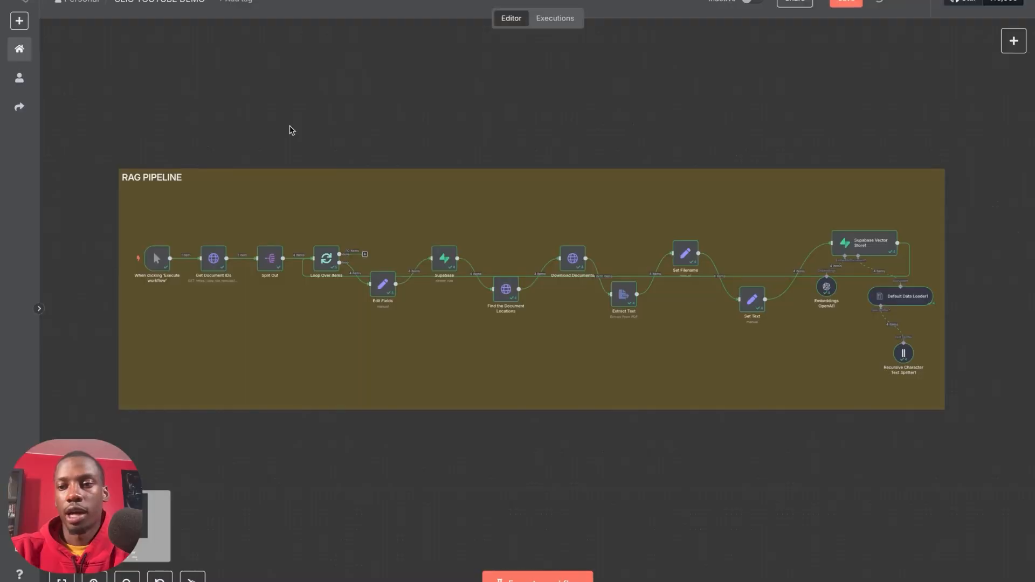
scroll(291, 129, "up", 4)
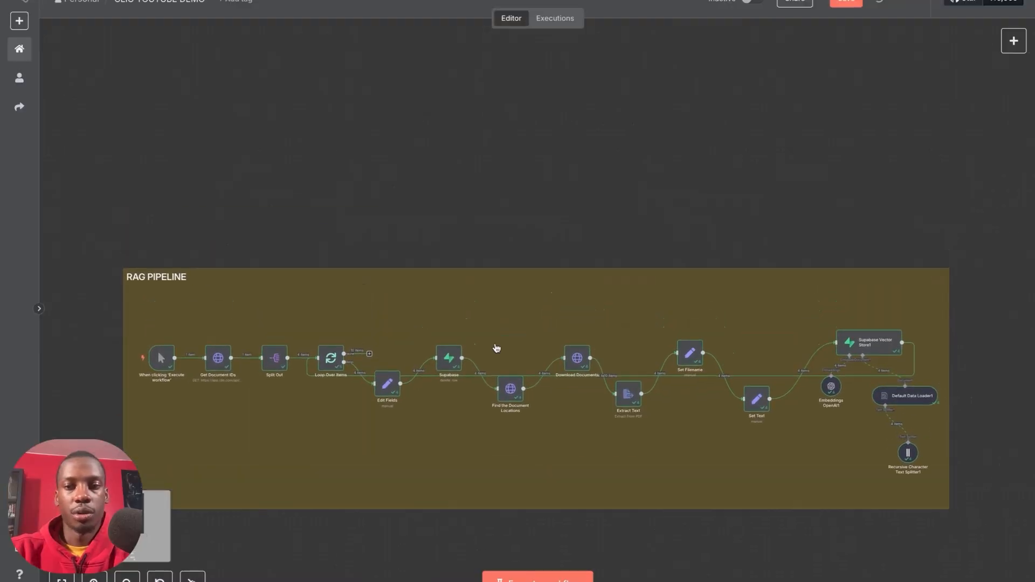
left_click(1013, 41)
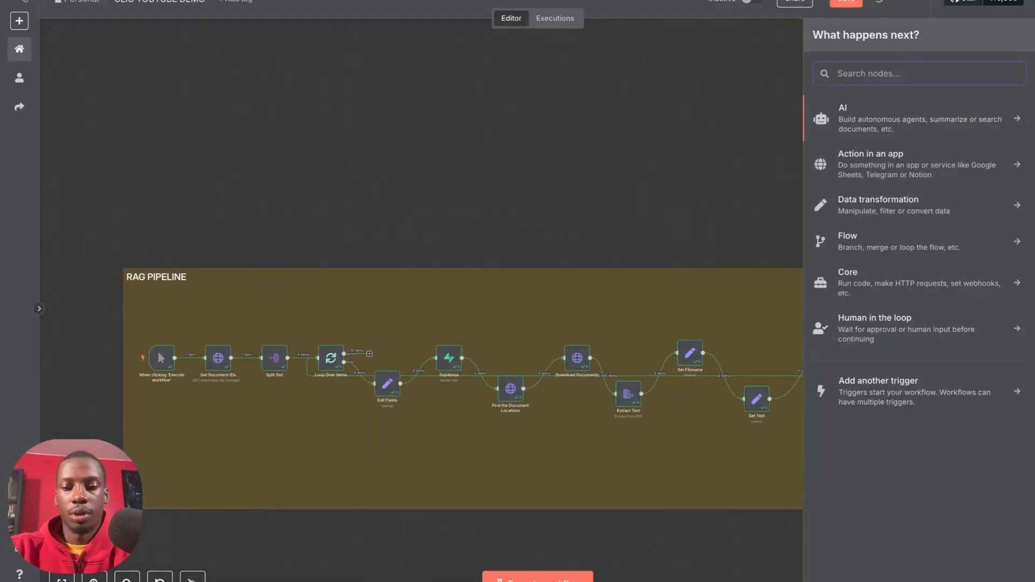
type("chaty")
key("BackSpace")
key("Return")
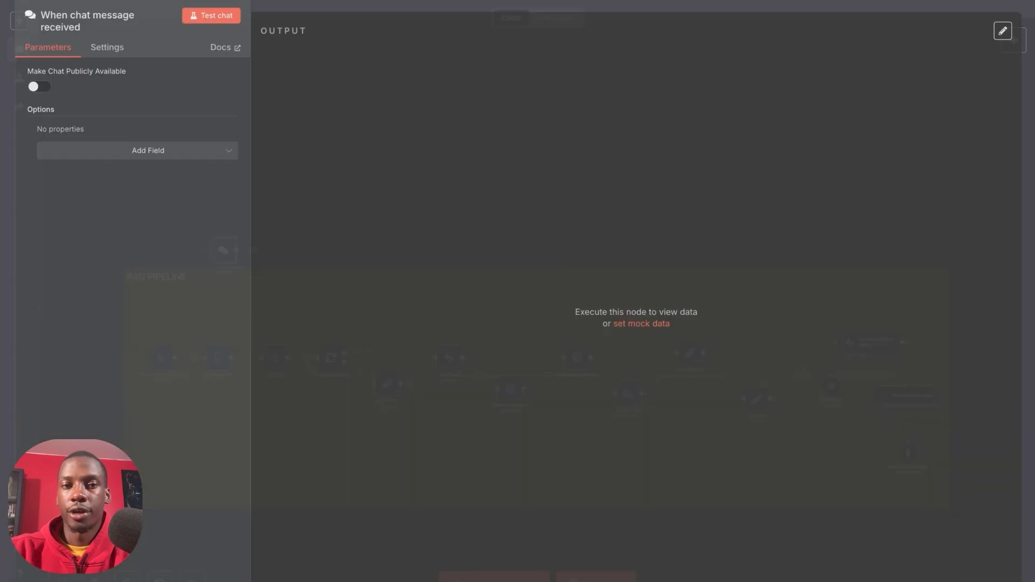
left_click(491, 4)
left_click_drag(223, 253, 300, 208)
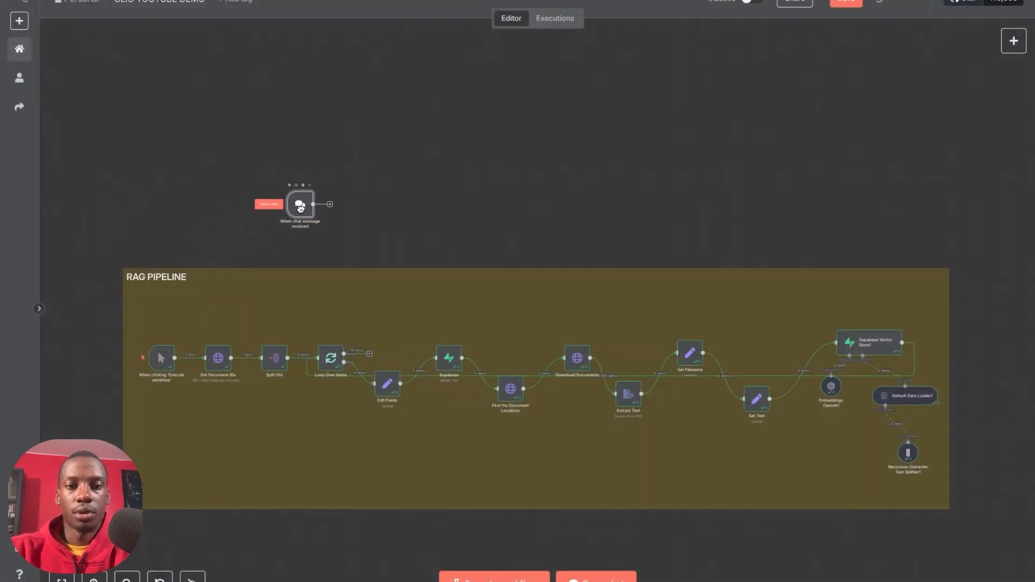
Step: Add an AI Agent node after the chat trigger and return to the canvas
left_click(330, 205)
left_click(883, 123)
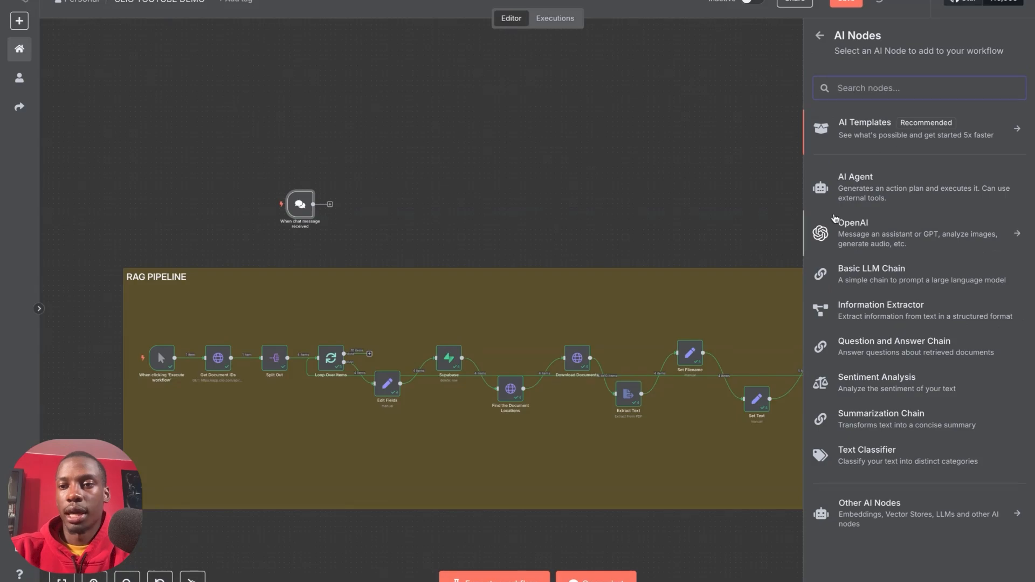
left_click(870, 198)
key("Escape")
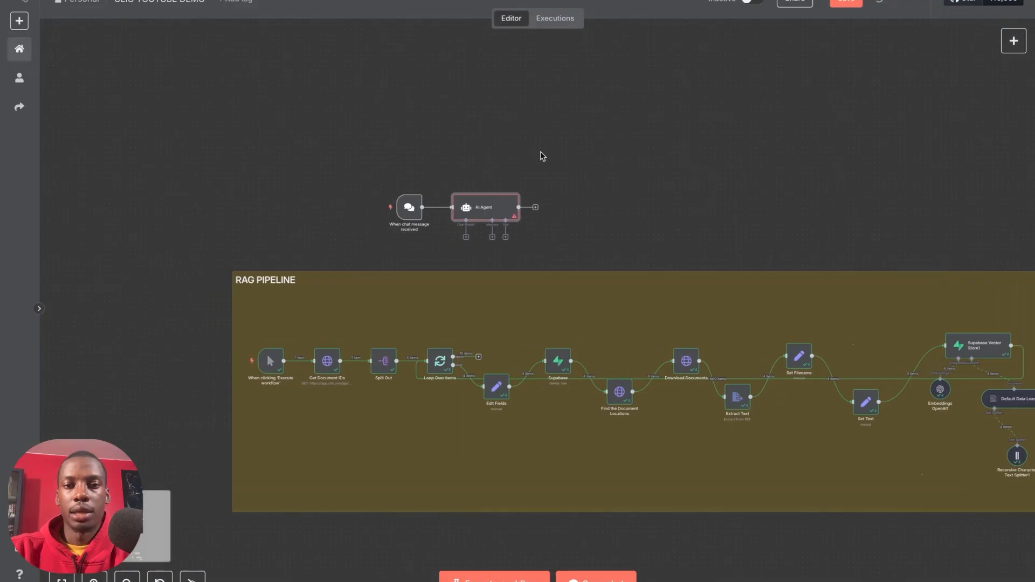
Step: Attach an OpenAI Chat Model to the AI Agent as its chat model and return to the canvas
scroll(542, 156, "up", 3)
left_click(405, 306)
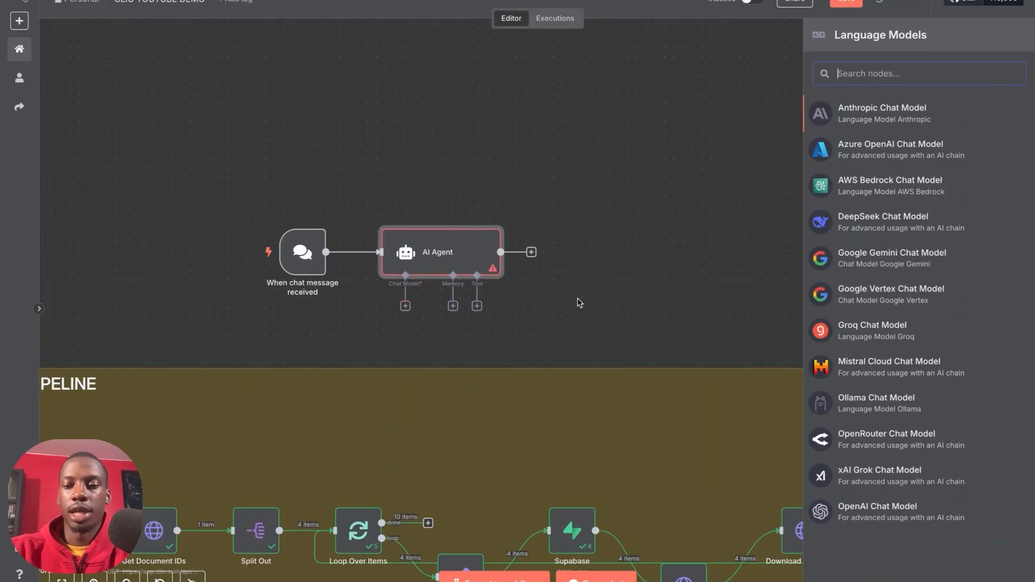
type("openai")
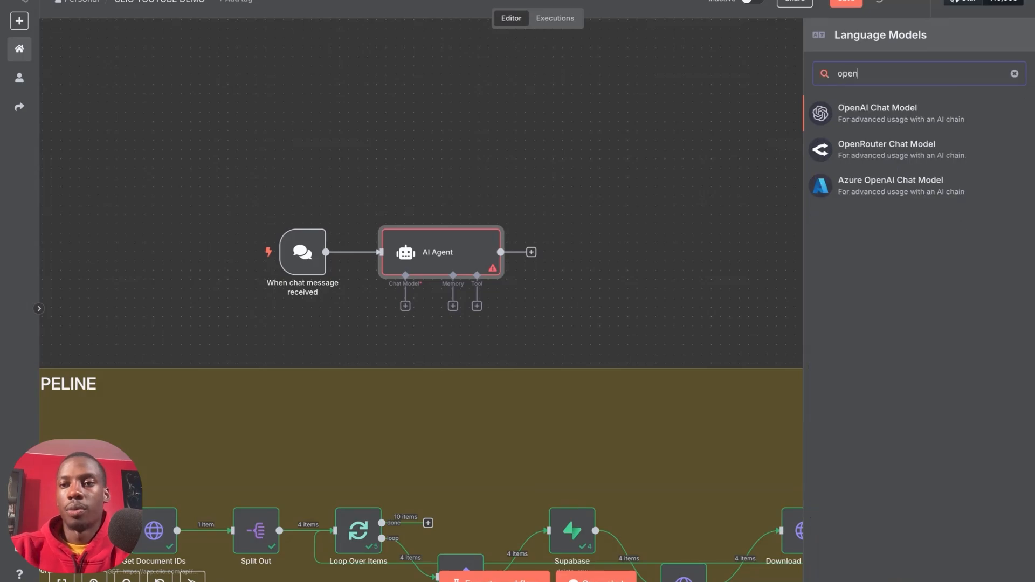
key("Return")
key("Escape")
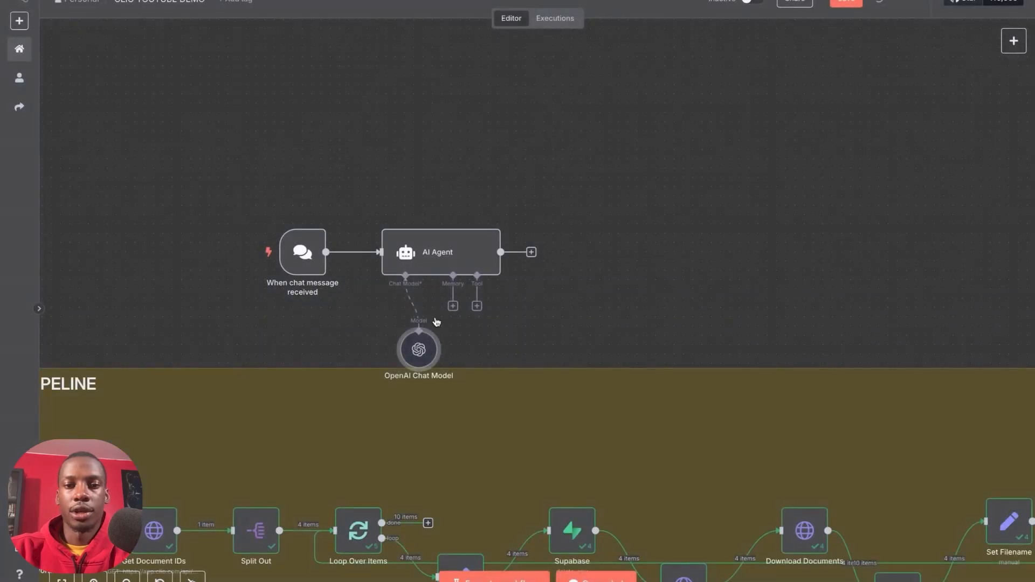
Step: Add a Supabase Vector Store as a tool of the AI Agent
left_click(477, 305)
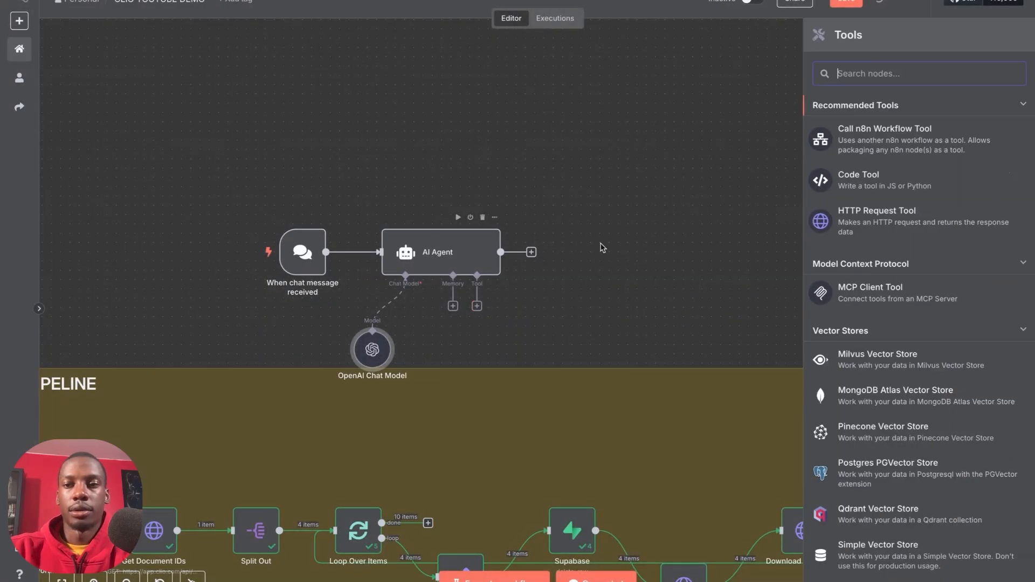
type("supaba")
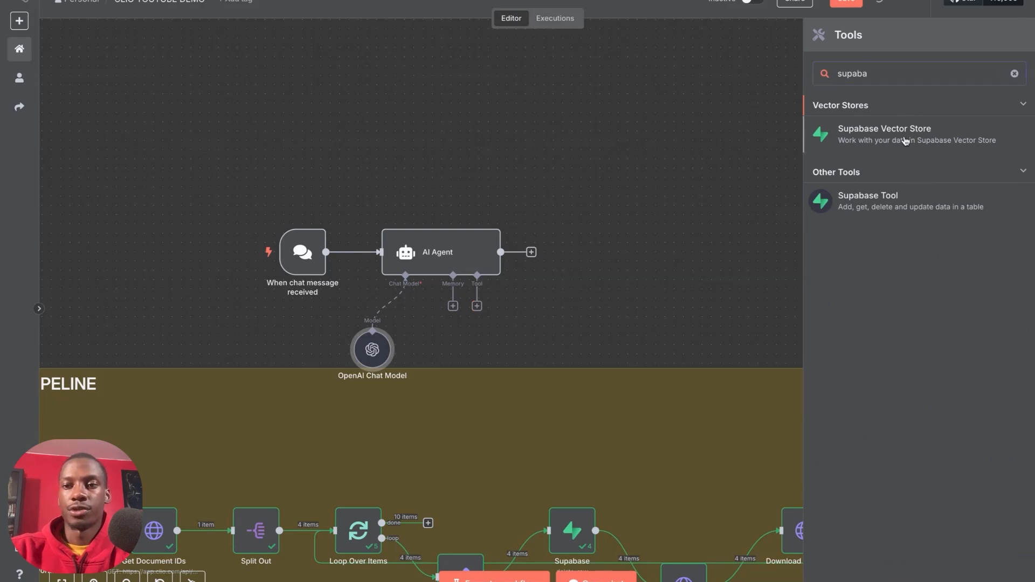
left_click(905, 141)
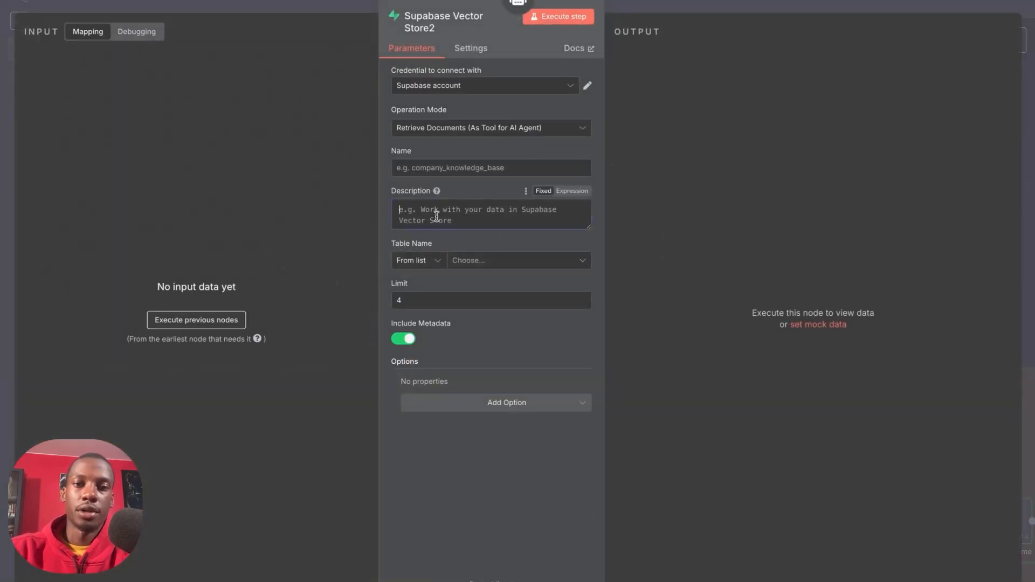
Step: Name the vector store tool documents, matching the Supabase table, with the description "Use this tool to perform RAG using the knowledgebase"
left_click(456, 172)
type("documents")
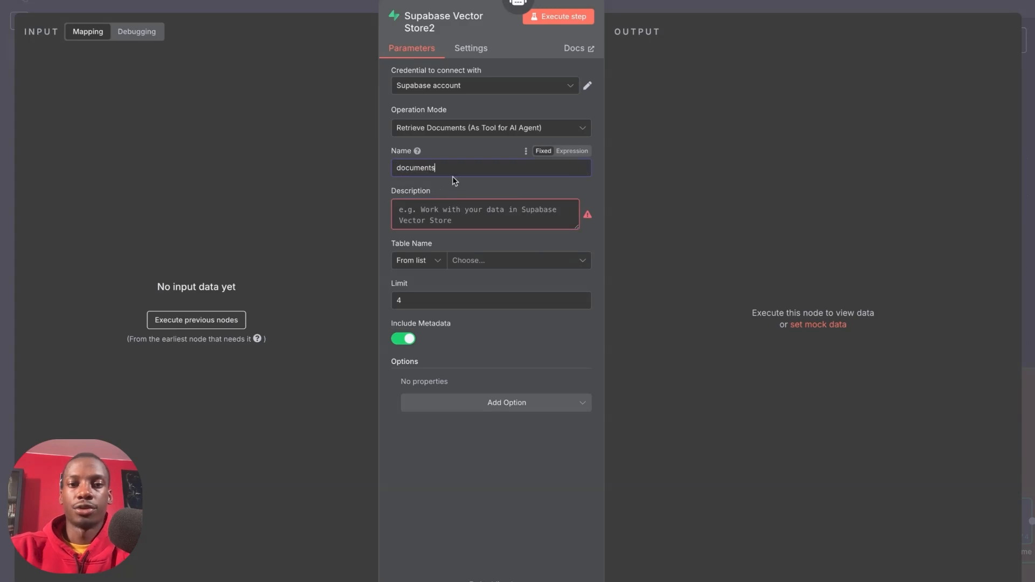
double_click(413, 166)
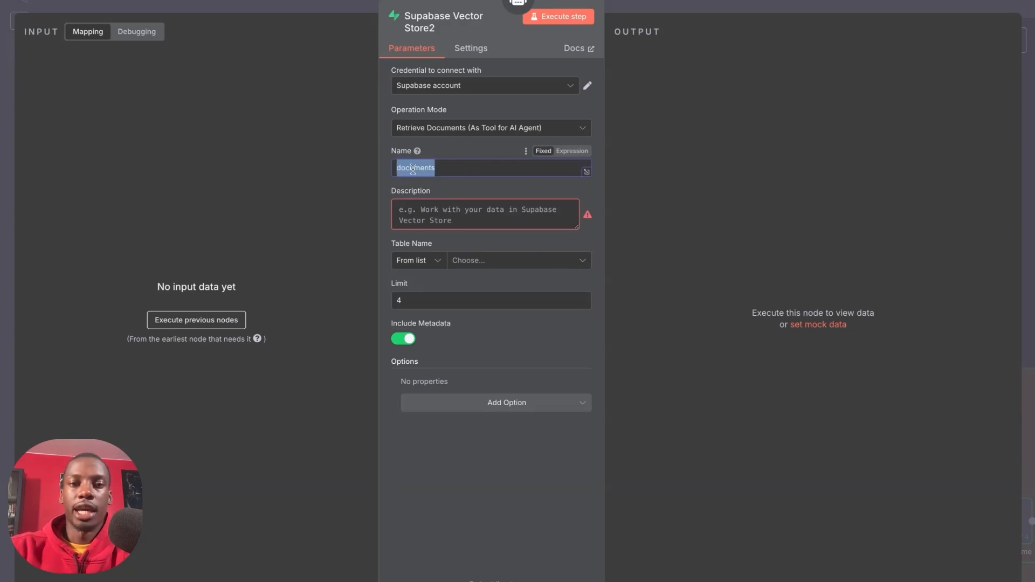
key("ctrl+Tab")
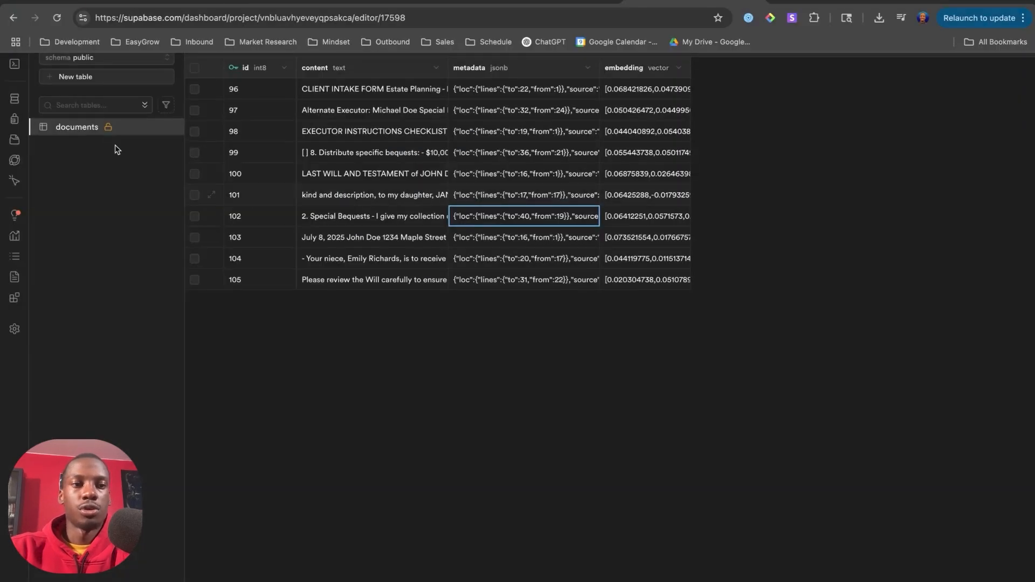
key("ctrl+shift+Tab")
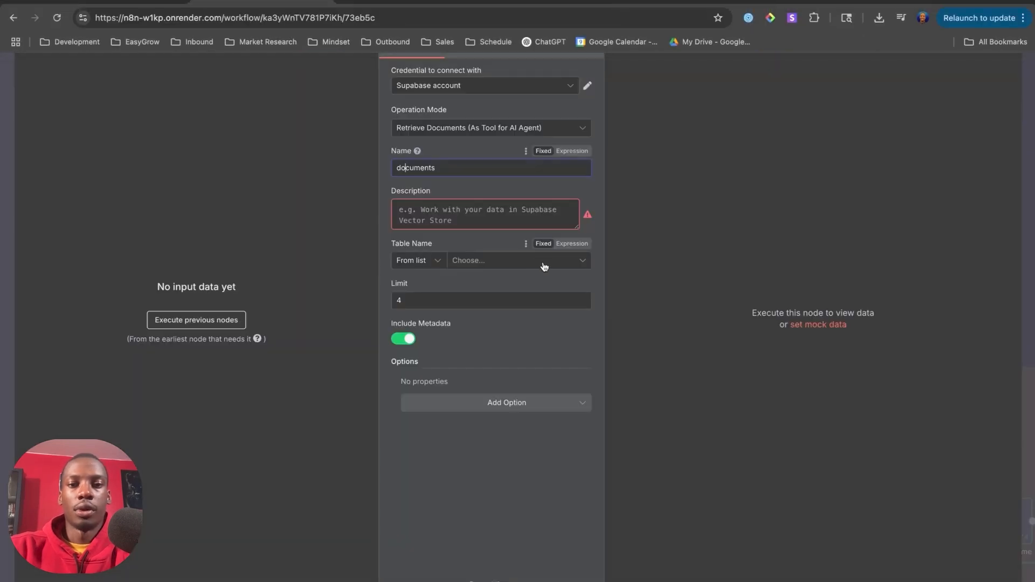
left_click(458, 209)
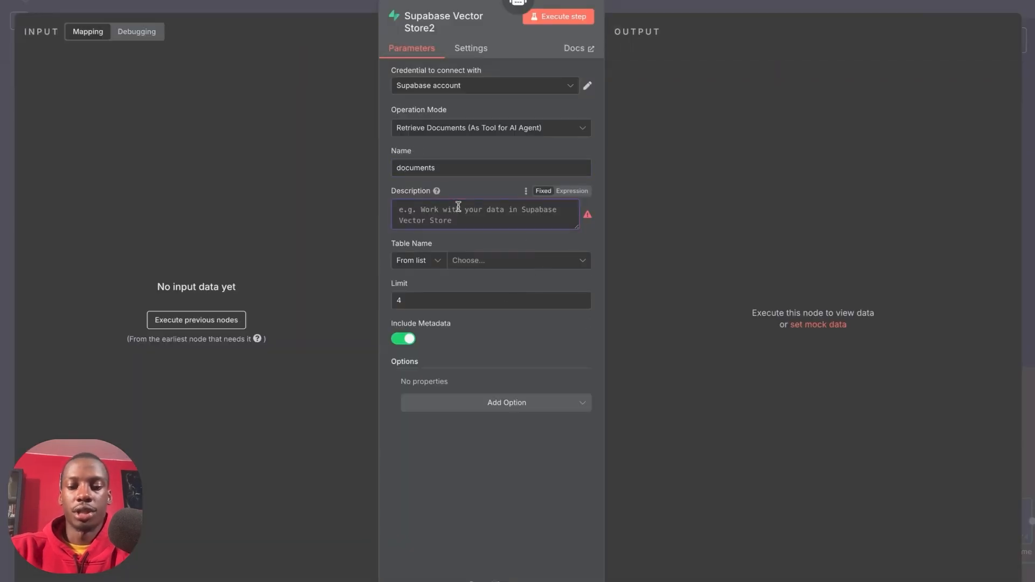
type("Use this tool to perform RAG")
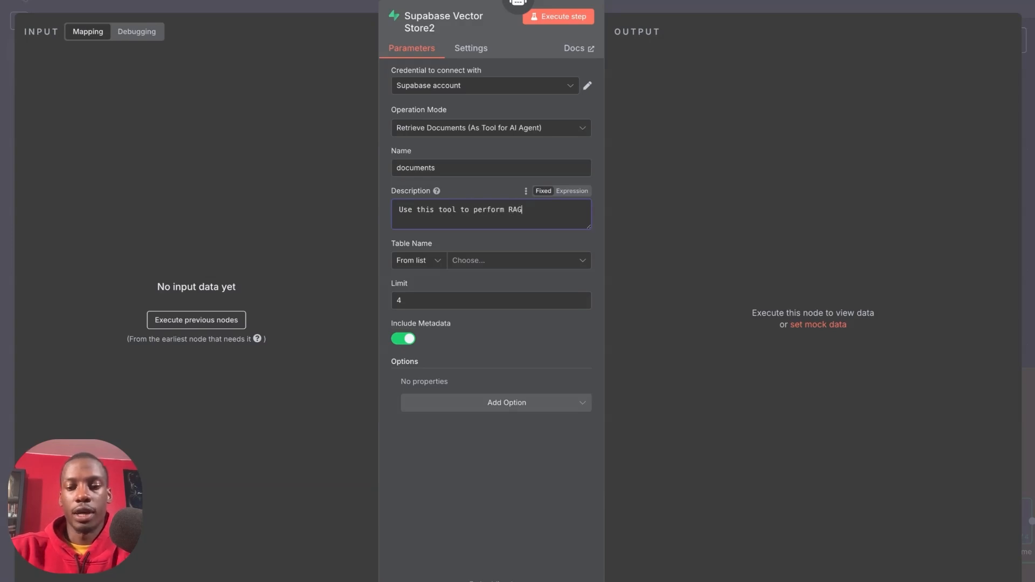
type("wledgebase")
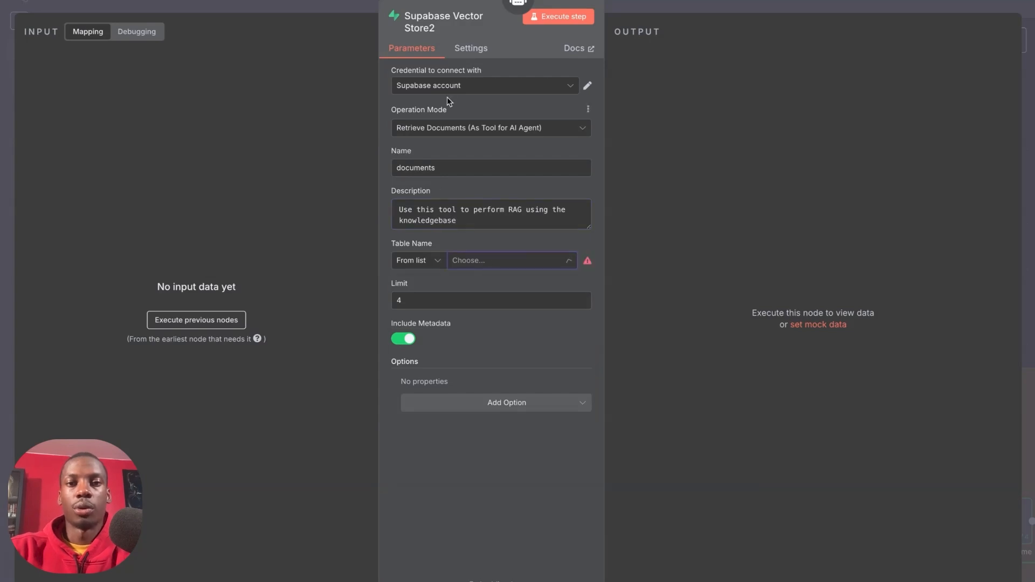
Step: Connect the vector store tool with the Clio RAG credential, choose the documents table, and close the node
left_click(408, 70)
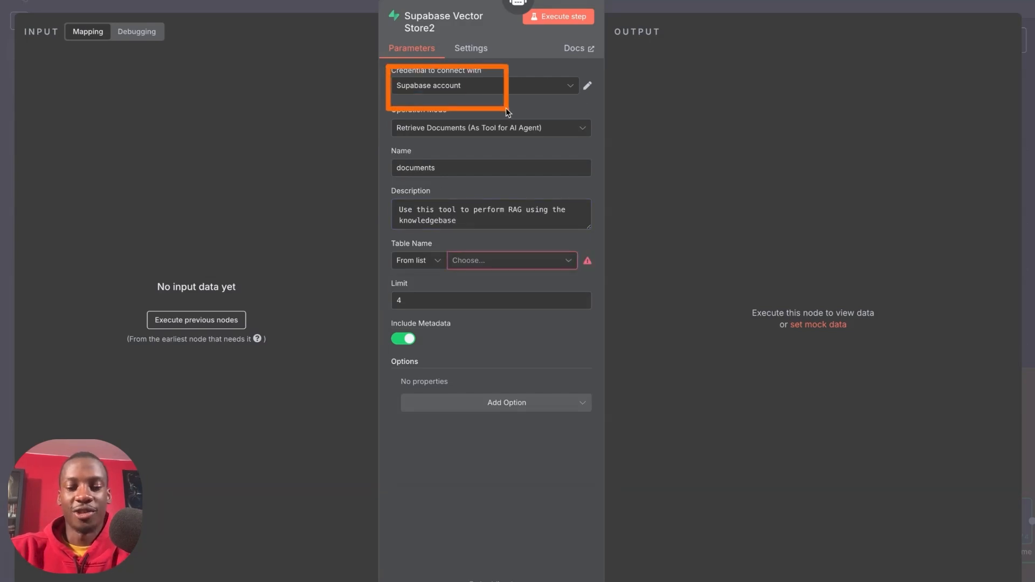
left_click(487, 88)
left_click(481, 121)
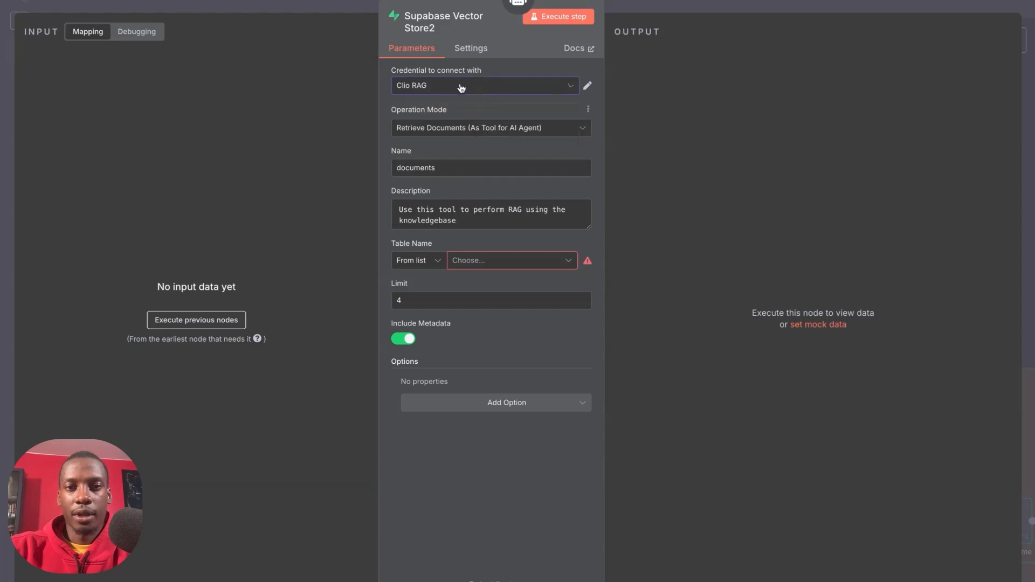
left_click(468, 261)
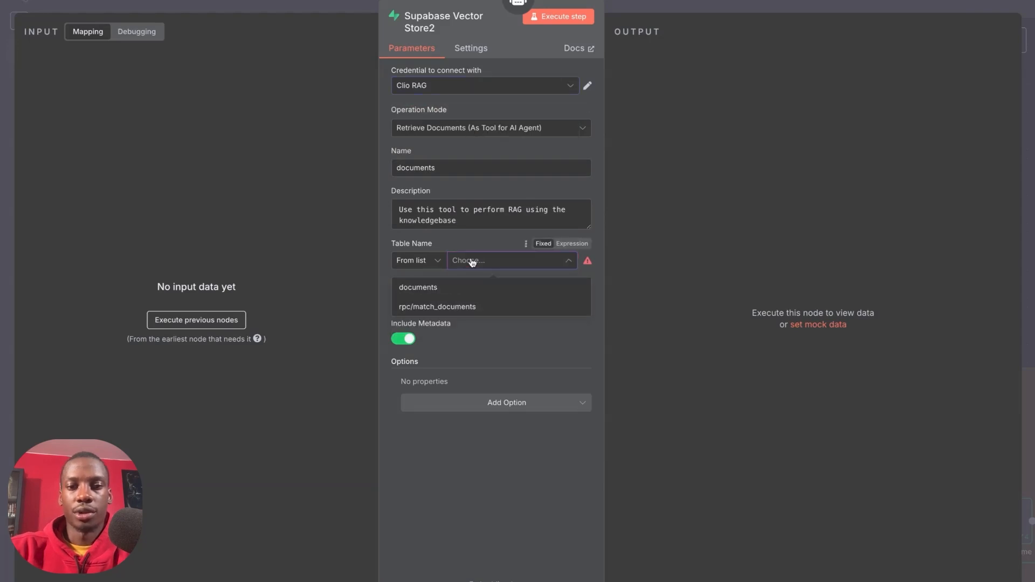
left_click(439, 296)
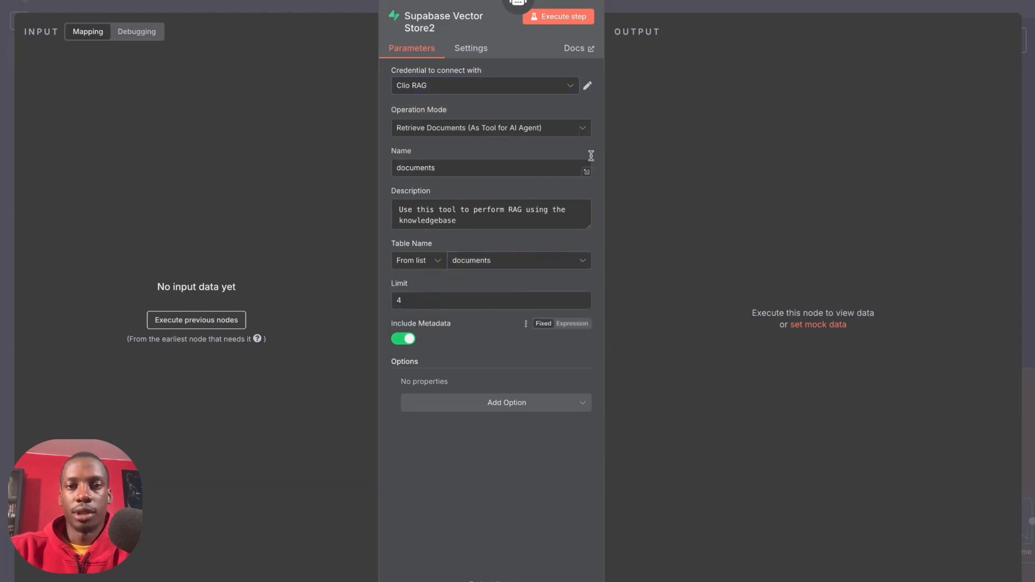
left_click(697, 2)
Step: Attach Embeddings OpenAI to the new vector store tool and arrange both nodes beneath the AI Agent
left_click_drag(606, 246, 578, 284)
left_click(545, 332)
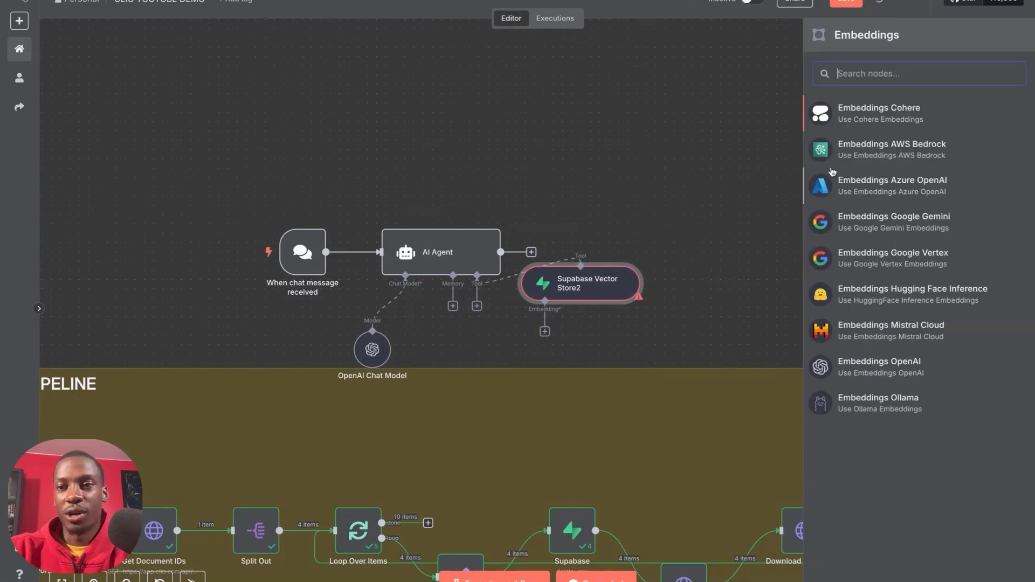
left_click(862, 366)
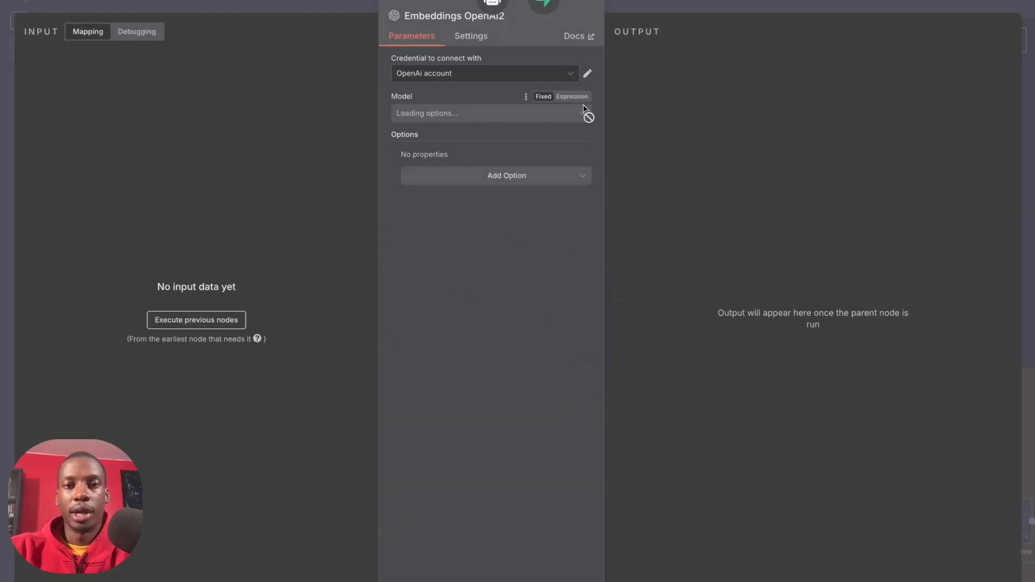
left_click(694, 8)
left_click_drag(578, 277, 543, 328)
left_click_drag(577, 397, 479, 397)
Step: Save the workflow and ask the agent in the chat whether the client's will specifies guardianship for minor children
scroll(575, 274, "down", 1)
scroll(575, 274, "down", 5)
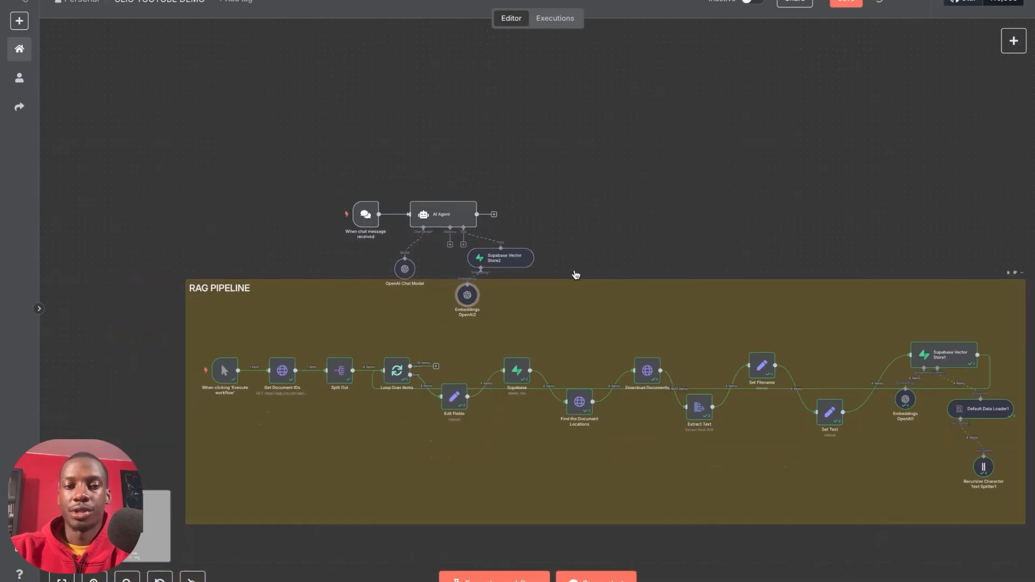
scroll(576, 275, "up", 1)
scroll(575, 275, "right", 2)
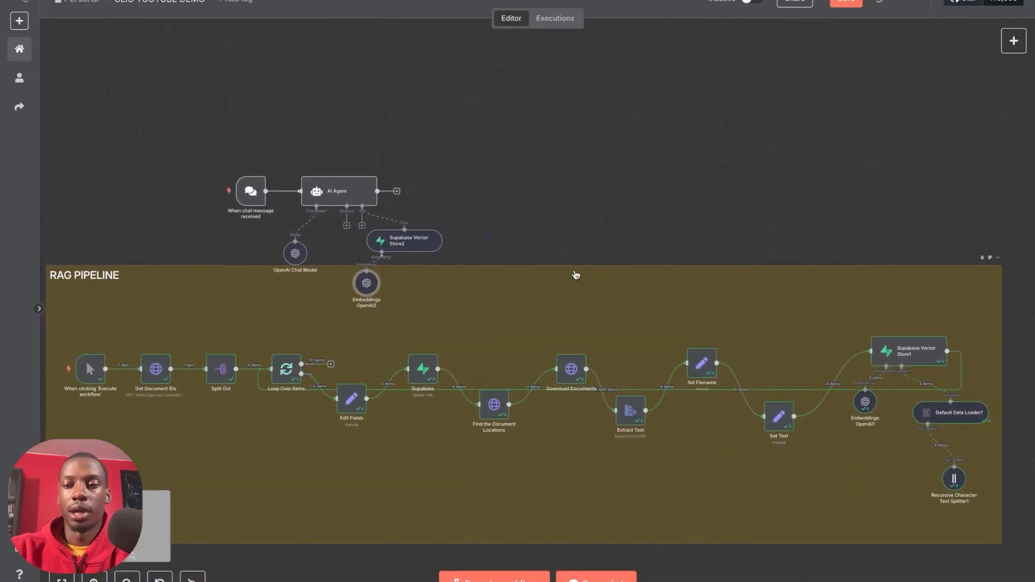
left_click(851, 4)
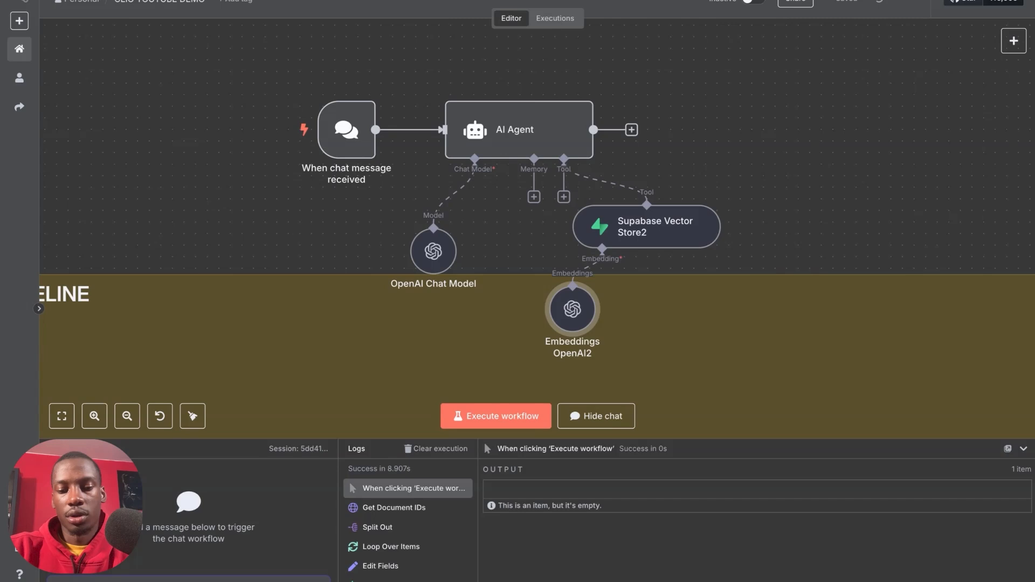
key("Return")
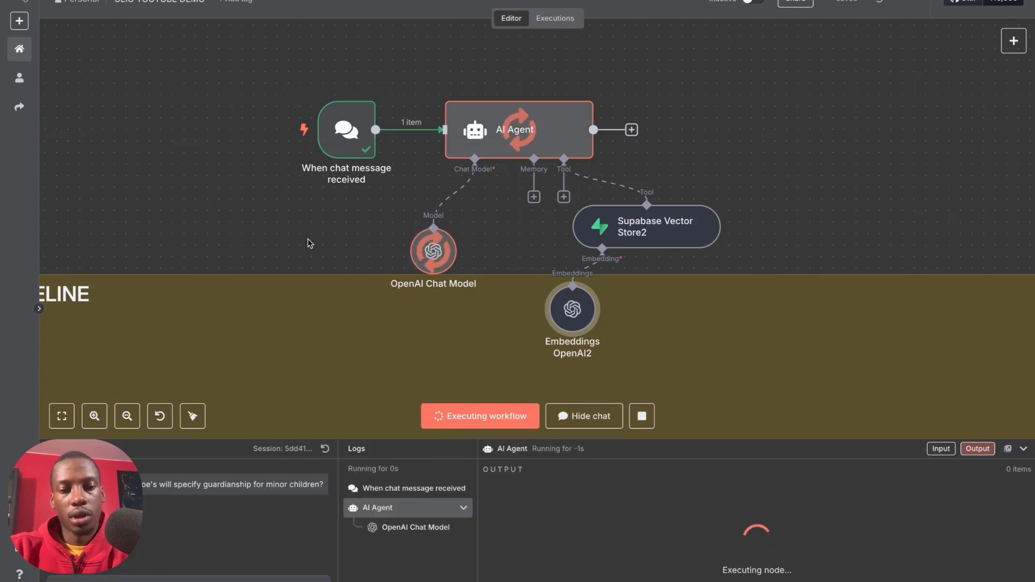
Step: Read the agent's chat reply about who is nominated as guardian of the minor children
scroll(369, 196, "right", 2)
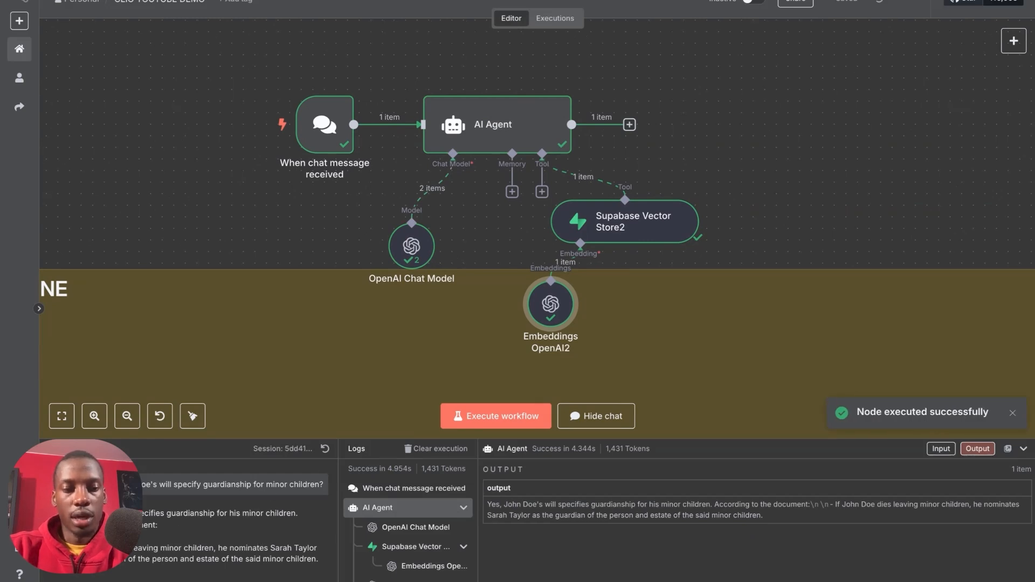
left_click_drag(138, 513, 277, 515)
left_click(179, 537)
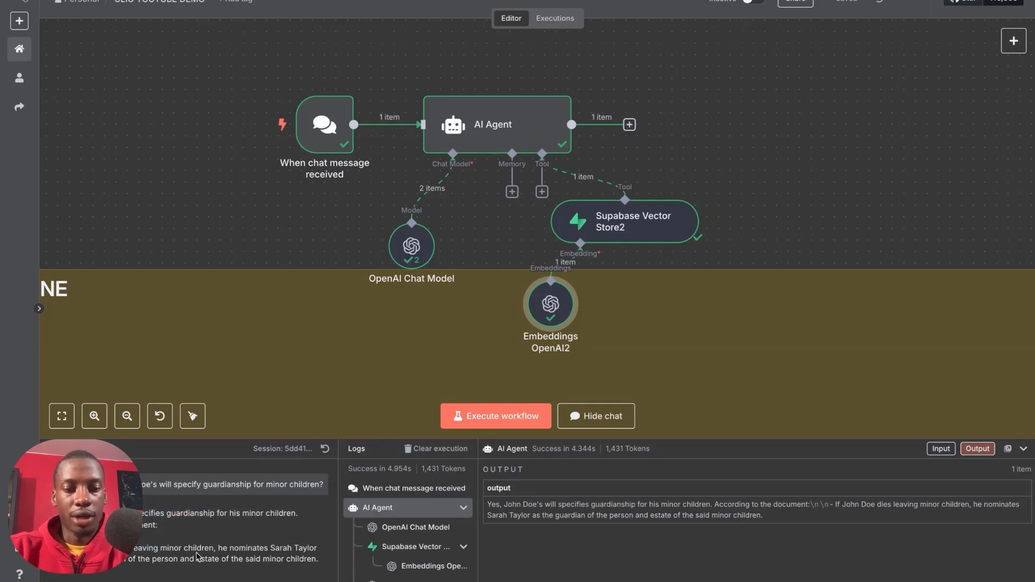
left_click_drag(220, 548, 305, 548)
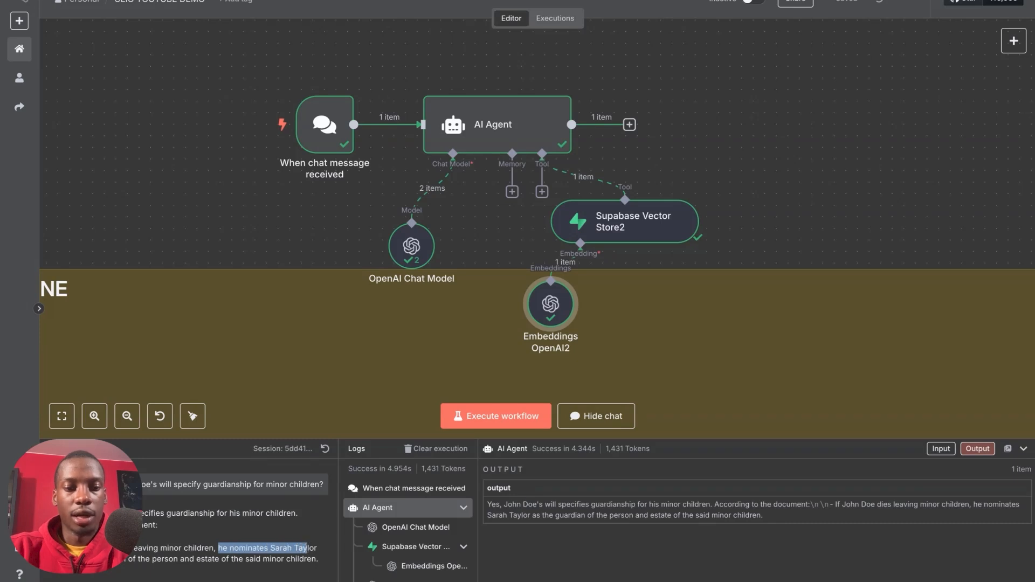
left_click_drag(130, 558, 189, 558)
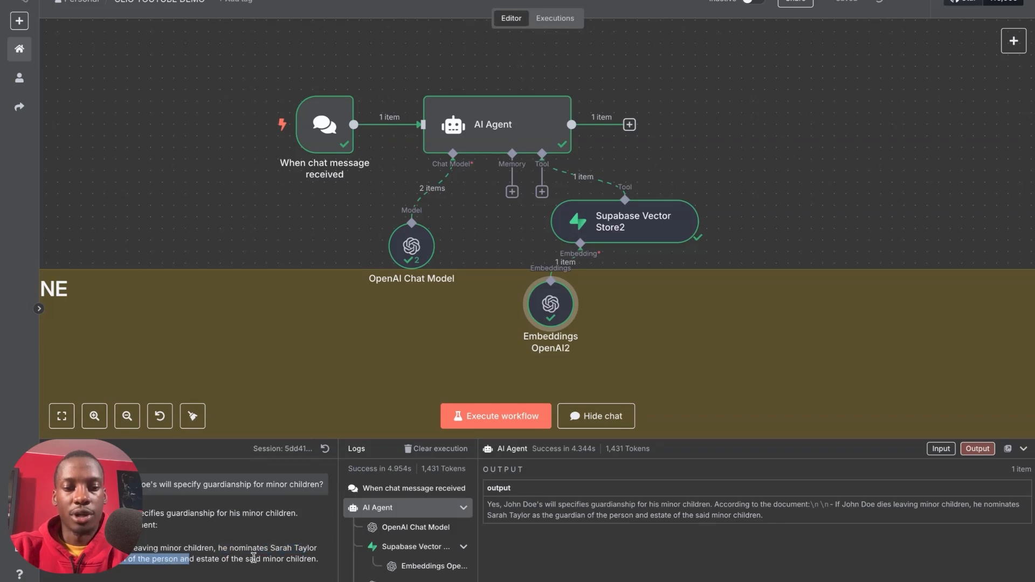
left_click(254, 557)
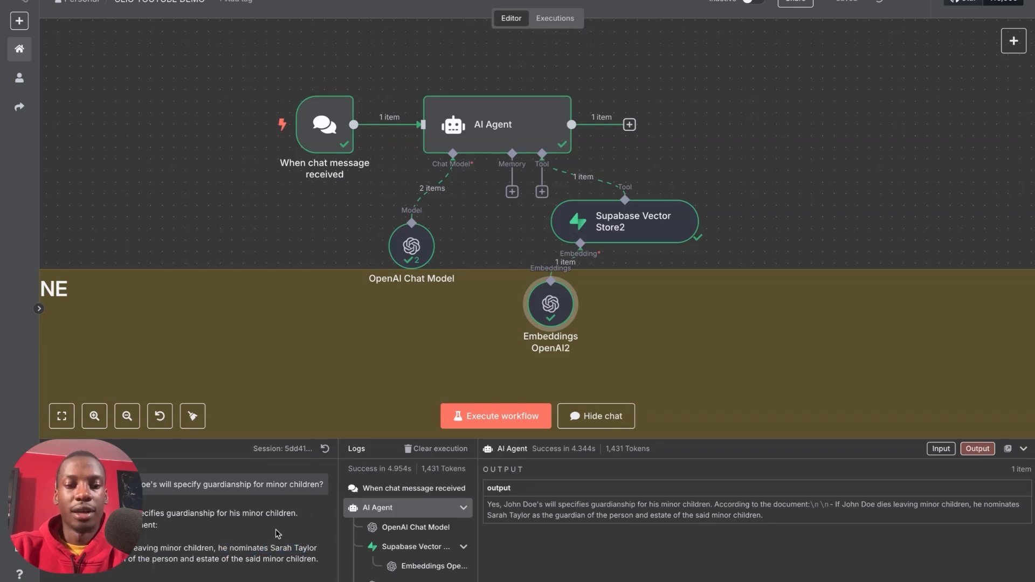
left_click_drag(238, 560, 306, 562)
left_click(306, 561)
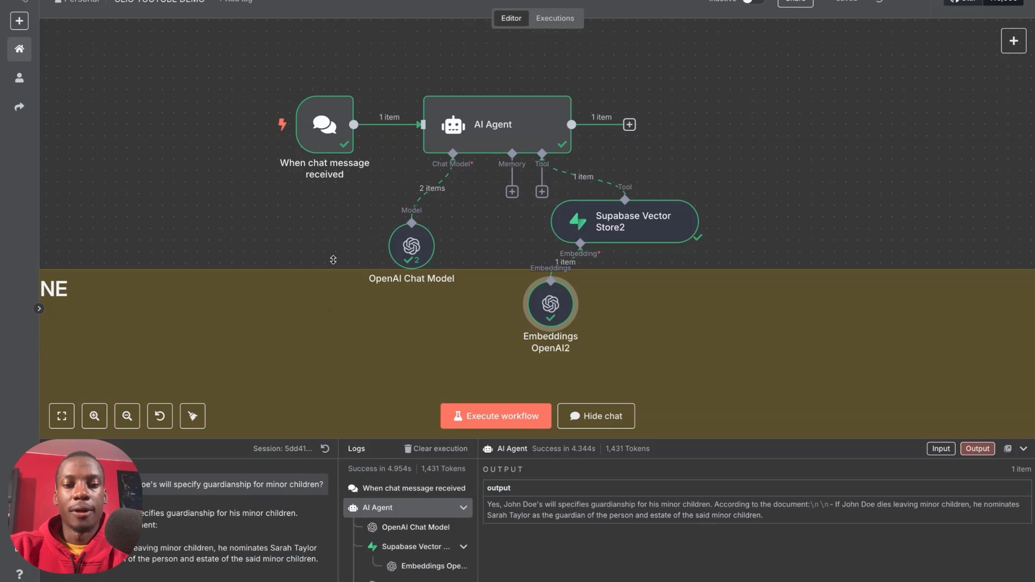
Step: Switch to the Clio matter's documents, open the Last Will and Testament PDF, and check its Article IV guardianship clause
left_click(536, 5)
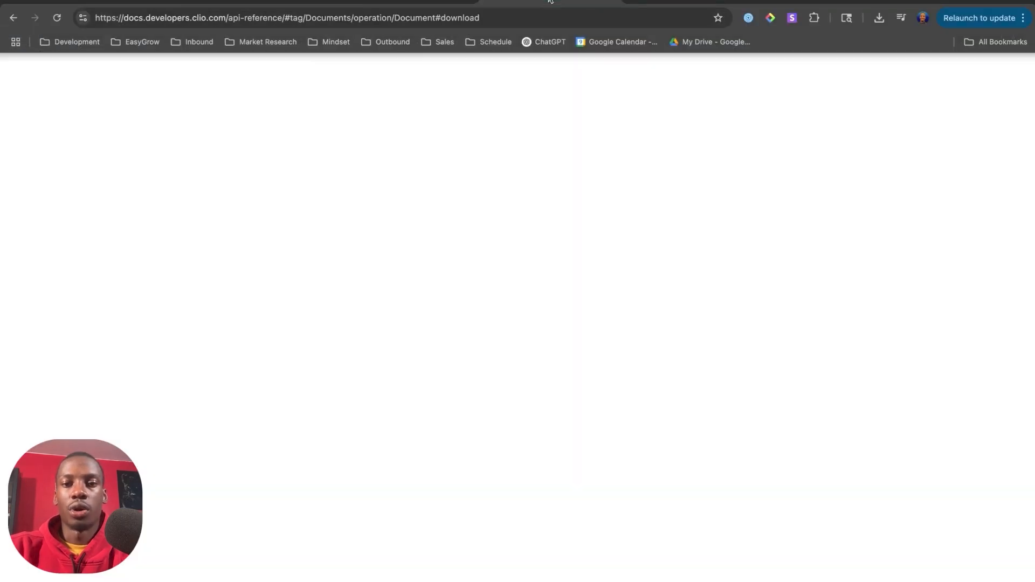
left_click(392, 5)
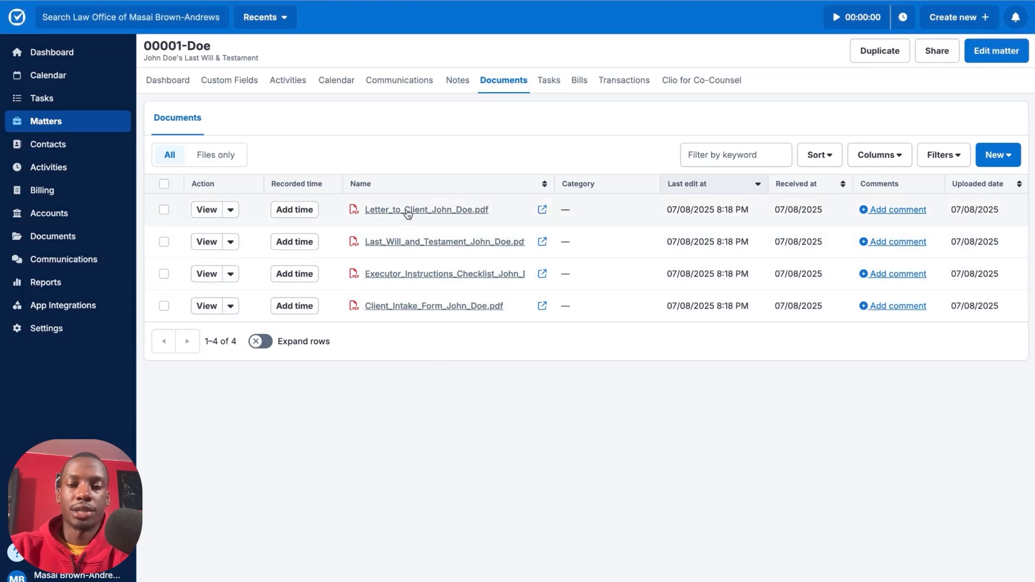
left_click(474, 240)
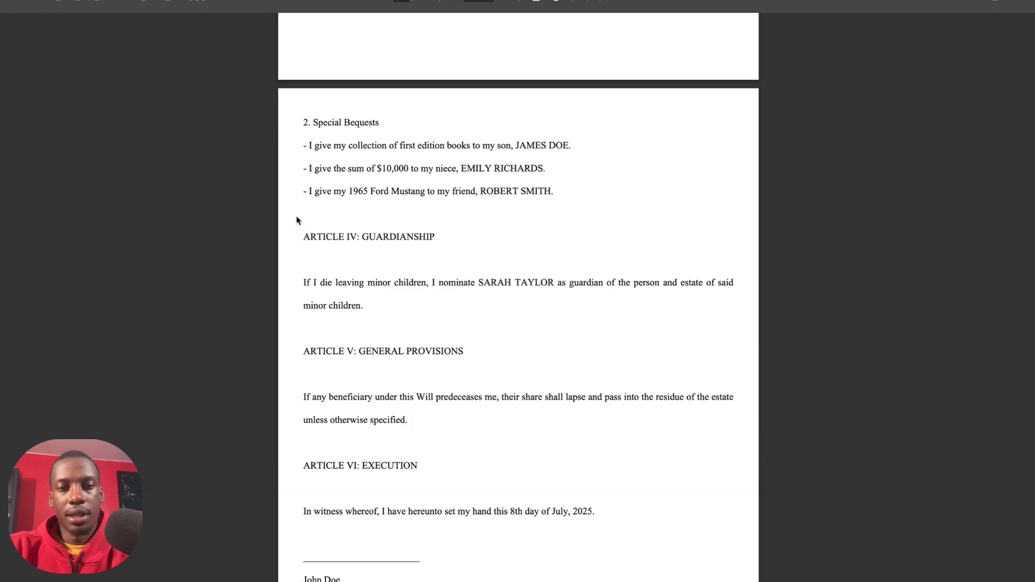
mouse_move(296, 218)
left_mouse_down()
mouse_move(297, 237)
mouse_move(372, 305)
mouse_move(661, 307)
mouse_move(752, 325)
left_mouse_up()
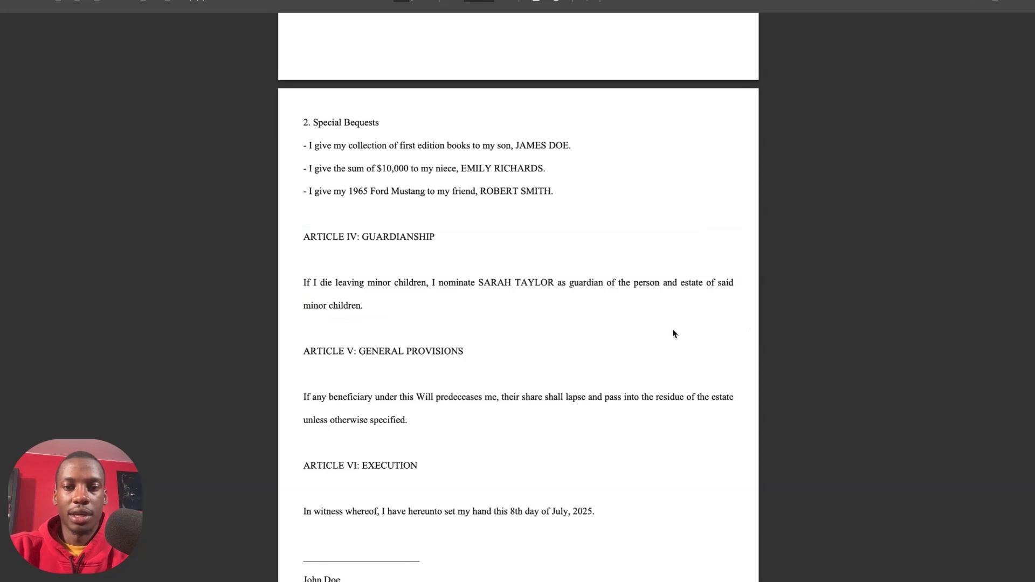